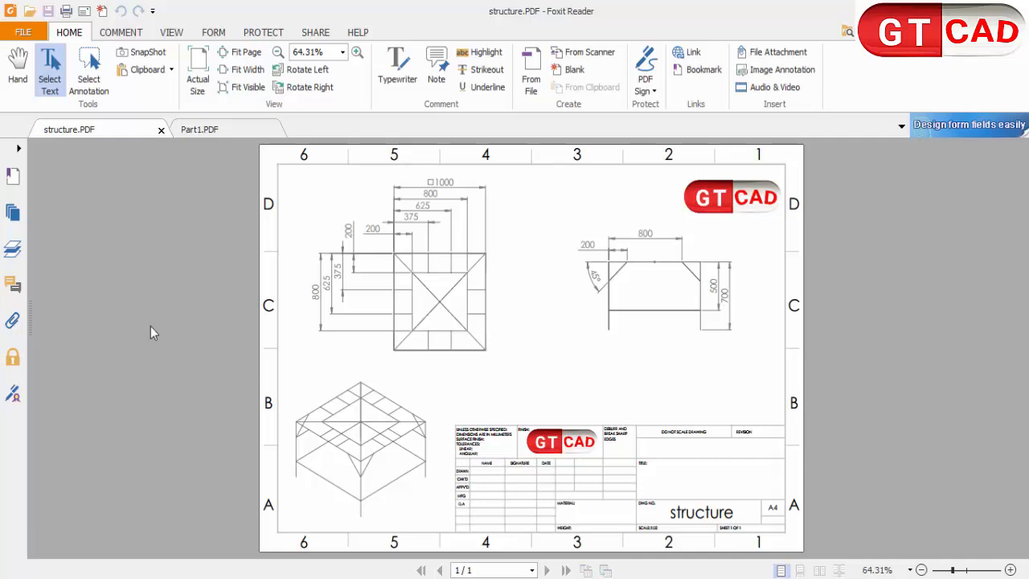
Examine the Part1.PDF drawing, covering the cut list, weld table, frame views, base plate section, detail views and isometric picture.
{"action": "left_click", "coordinate": [209, 129]}
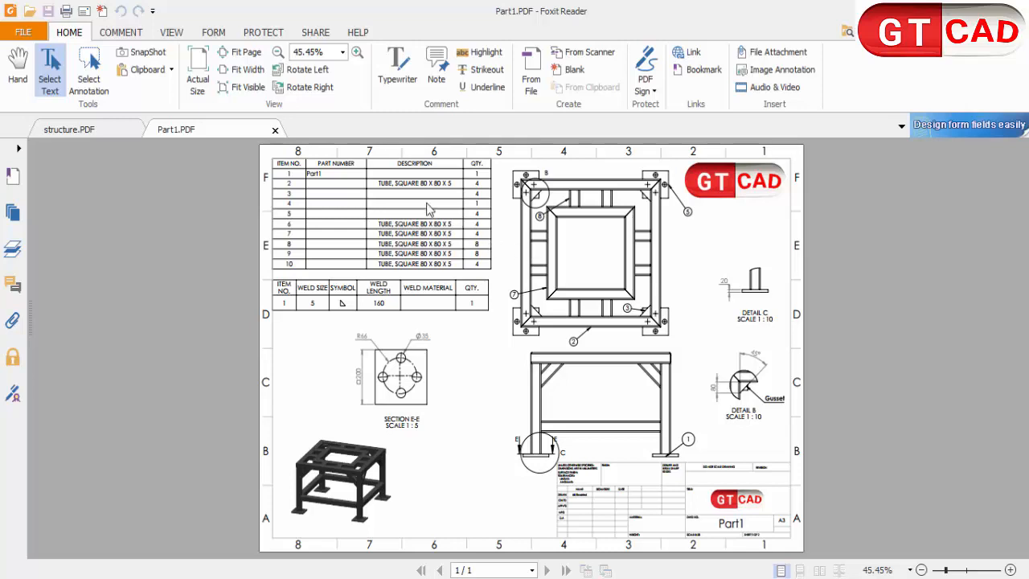
{"action": "scroll", "coordinate": [422, 221], "scroll_direction": "up", "scroll_amount": 1, "text": "ctrl"}
{"action": "scroll", "coordinate": [254, 258], "scroll_direction": "up", "scroll_amount": 1}
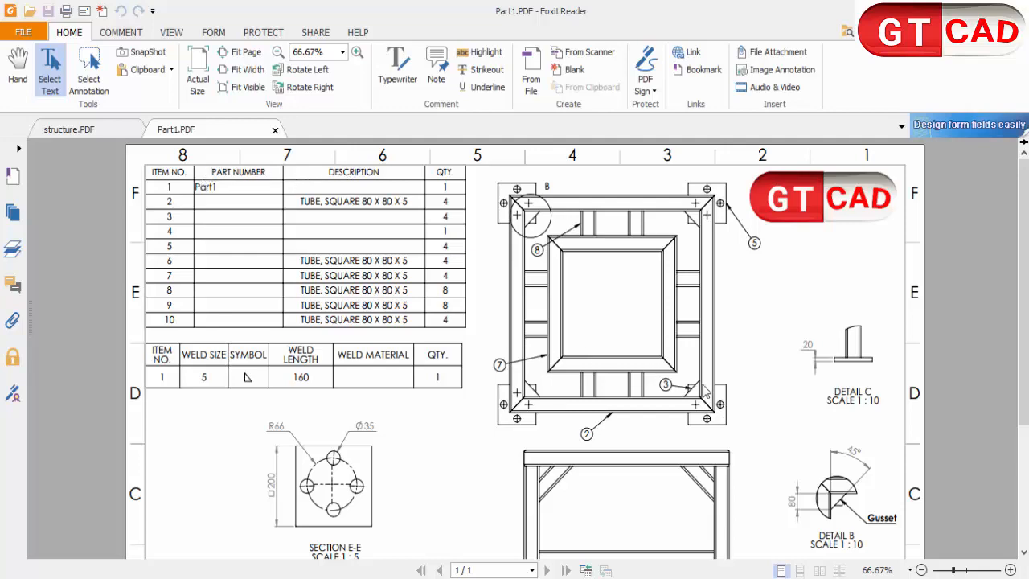
{"action": "scroll", "coordinate": [708, 394], "scroll_direction": "down", "scroll_amount": 5}
{"action": "scroll", "coordinate": [654, 416], "scroll_direction": "up", "scroll_amount": 2}
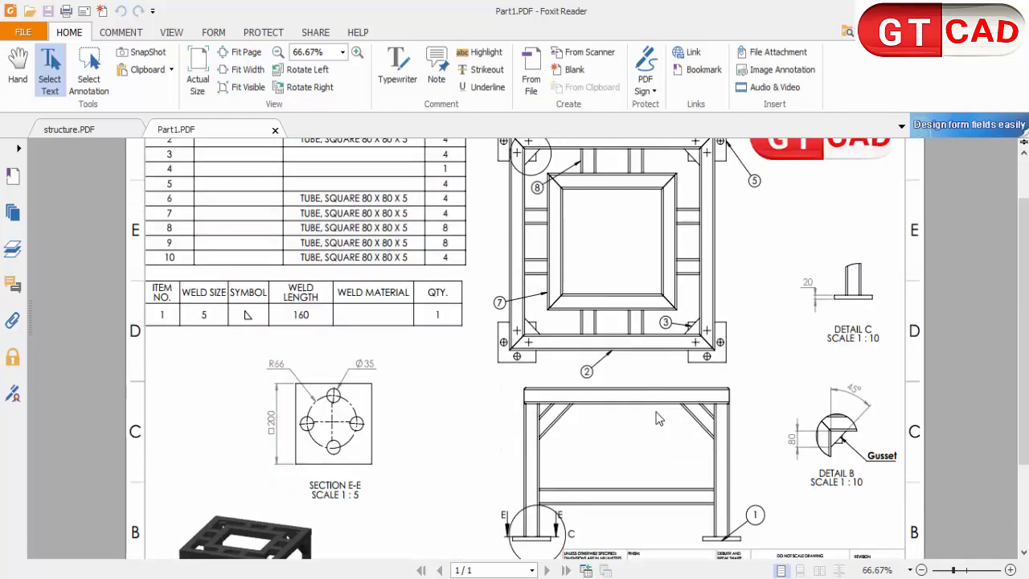
{"action": "scroll", "coordinate": [762, 433], "scroll_direction": "up", "scroll_amount": 3}
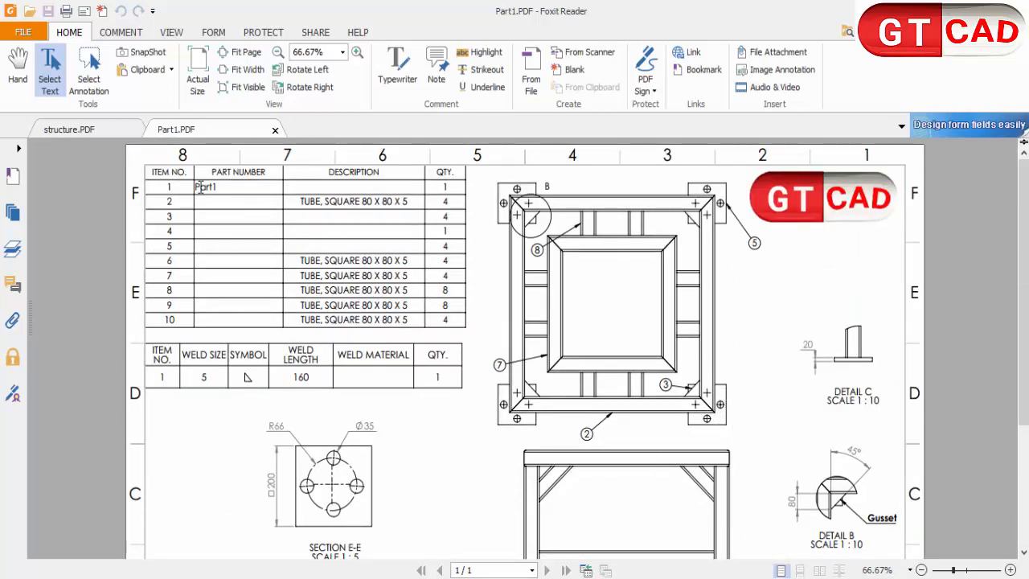
{"action": "scroll", "coordinate": [650, 377], "scroll_direction": "down", "scroll_amount": 3}
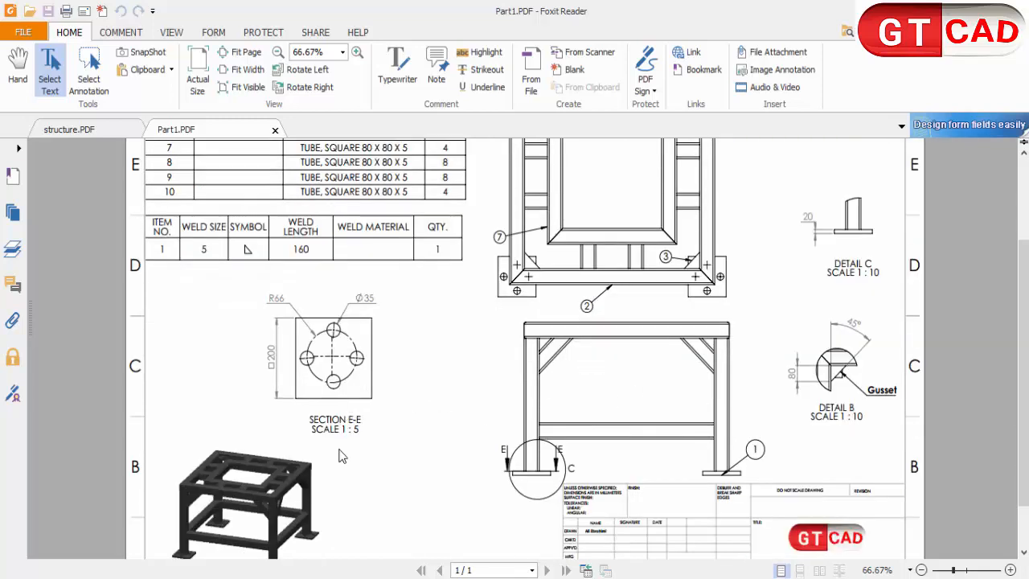
{"action": "scroll", "coordinate": [272, 528], "scroll_direction": "down", "scroll_amount": 2}
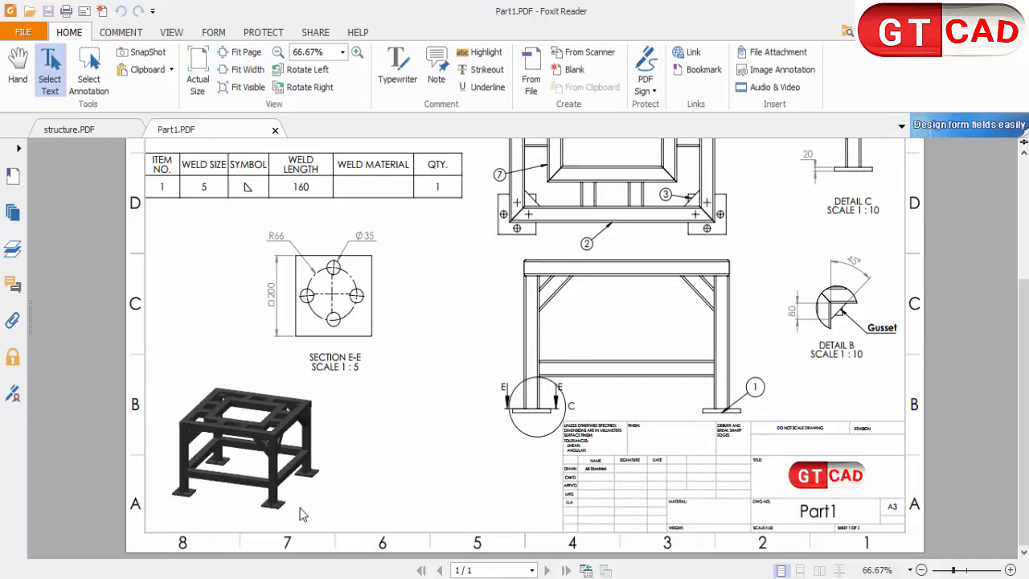
{"action": "scroll", "coordinate": [804, 480], "scroll_direction": "up", "scroll_amount": 5}
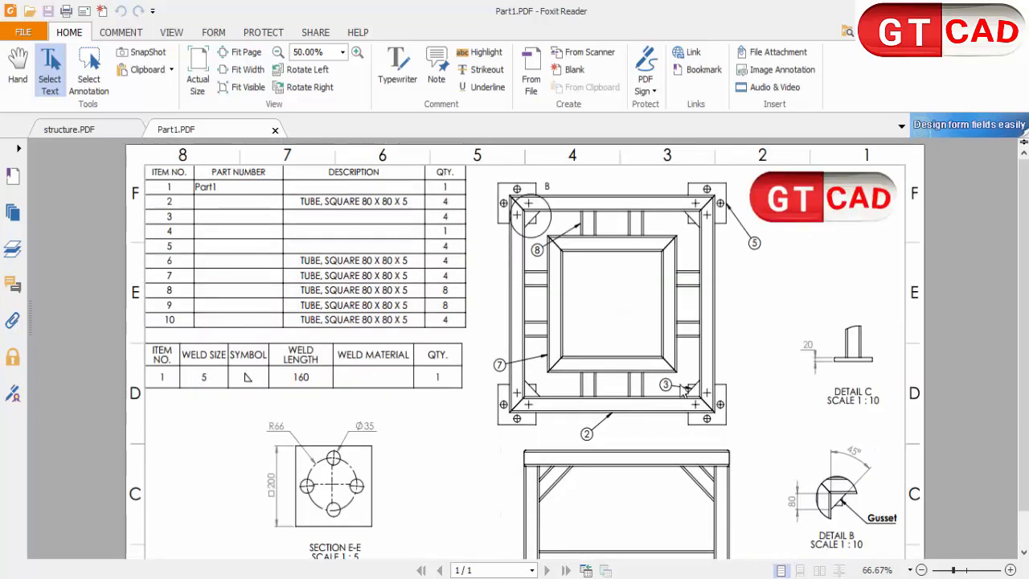
{"action": "scroll", "coordinate": [790, 514], "scroll_direction": "down", "scroll_amount": 1, "text": "ctrl"}
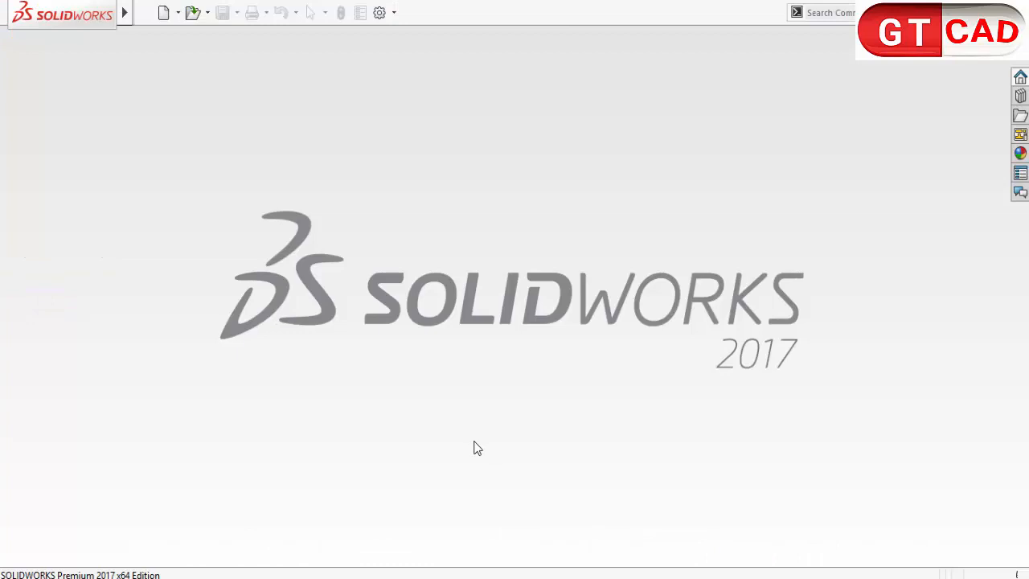
Switch to SOLIDWORKS and create a new part document.
{"action": "key", "text": "ctrl+n"}
{"action": "left_click", "coordinate": [312, 240]}
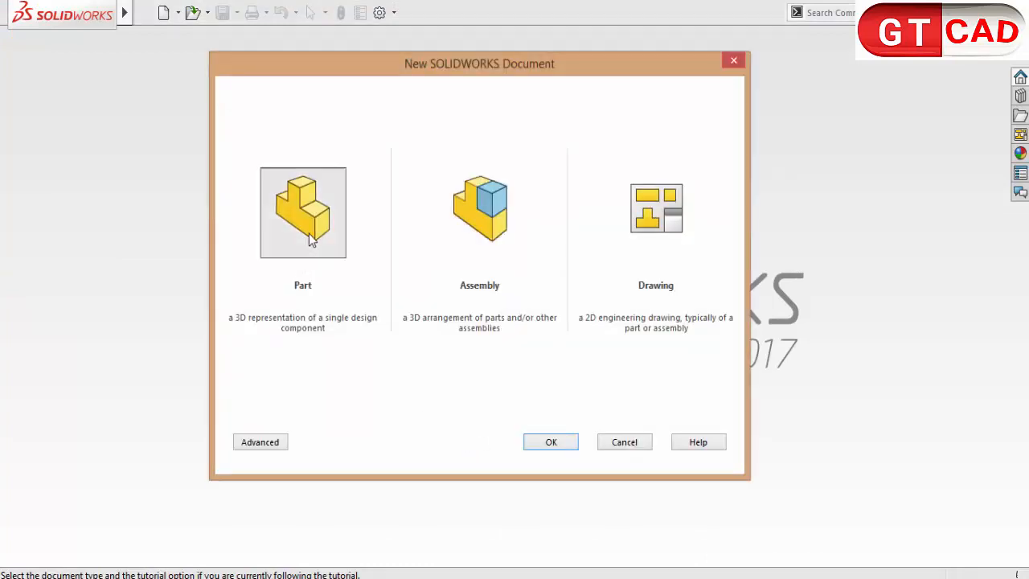
{"action": "double_click", "coordinate": [312, 239]}
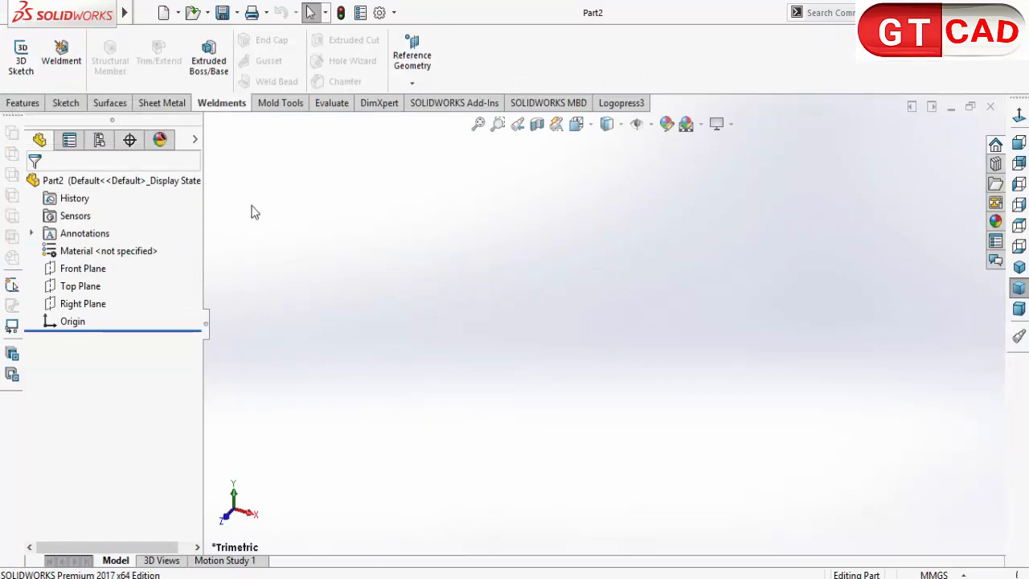
Turn the Weldments toolset off and back on in the CommandManager, leaving it active.
{"action": "right_click", "coordinate": [231, 107]}
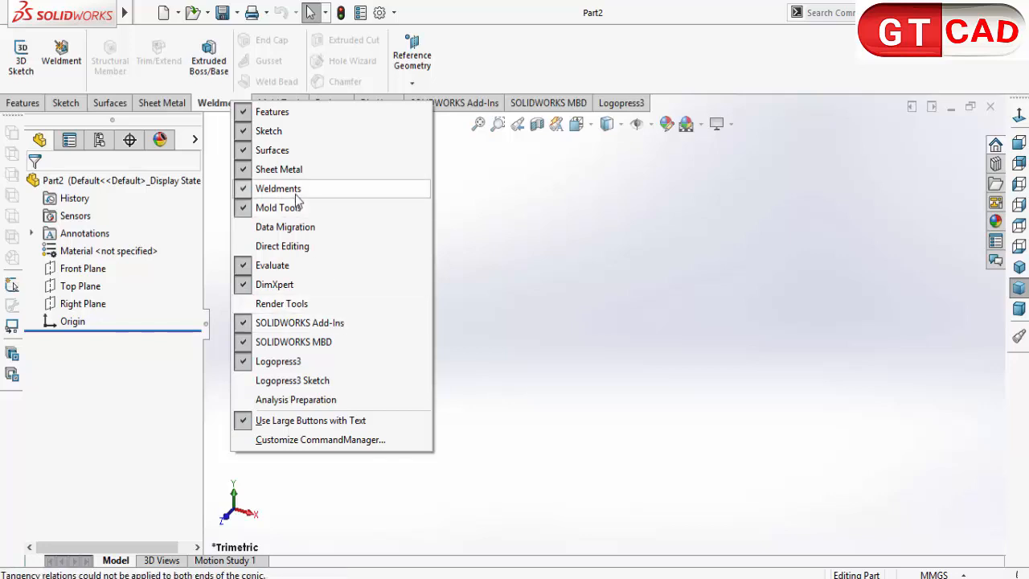
{"action": "left_click", "coordinate": [245, 189]}
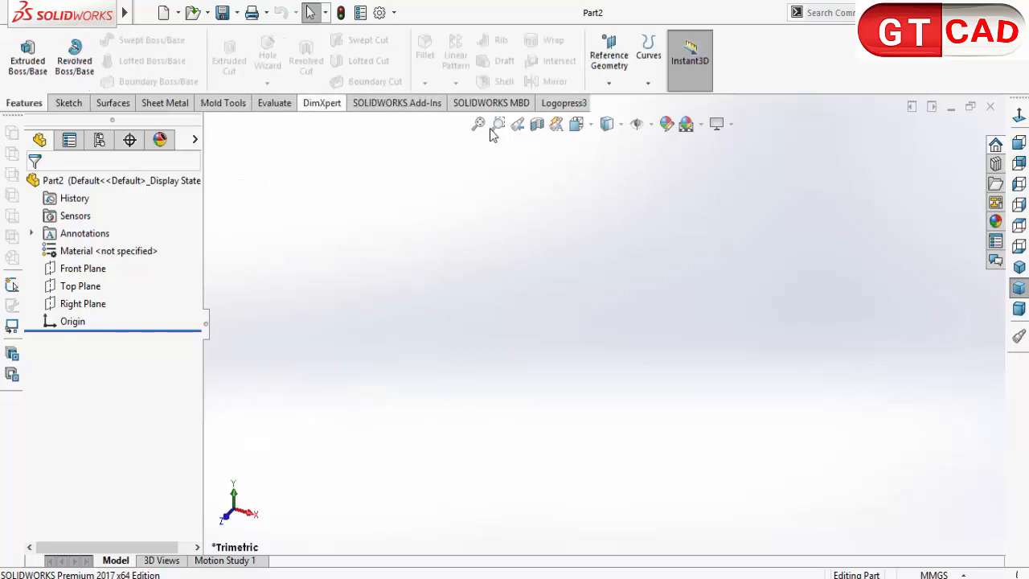
{"action": "right_click", "coordinate": [251, 102]}
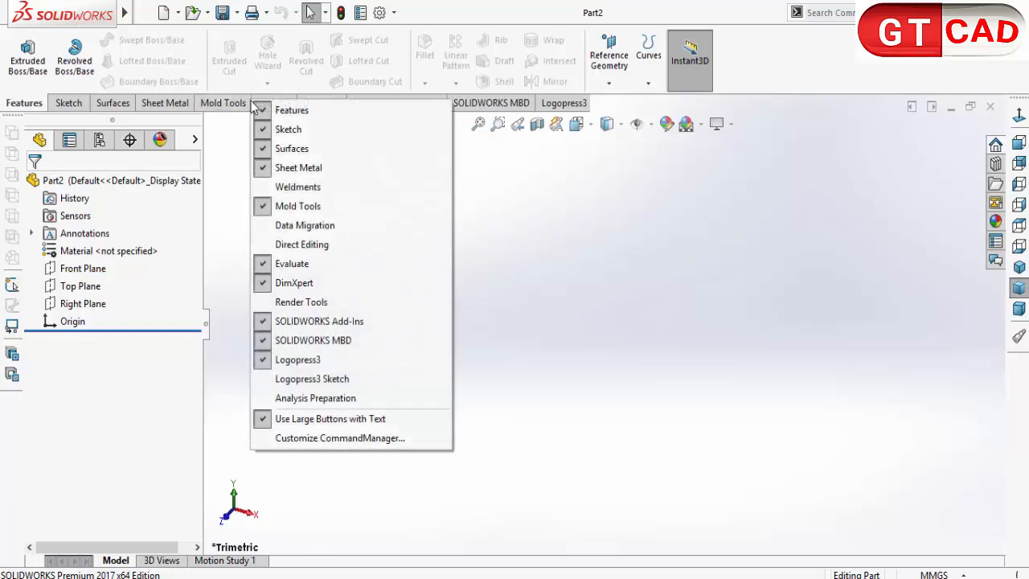
{"action": "left_click", "coordinate": [336, 189]}
{"action": "left_click", "coordinate": [229, 108]}
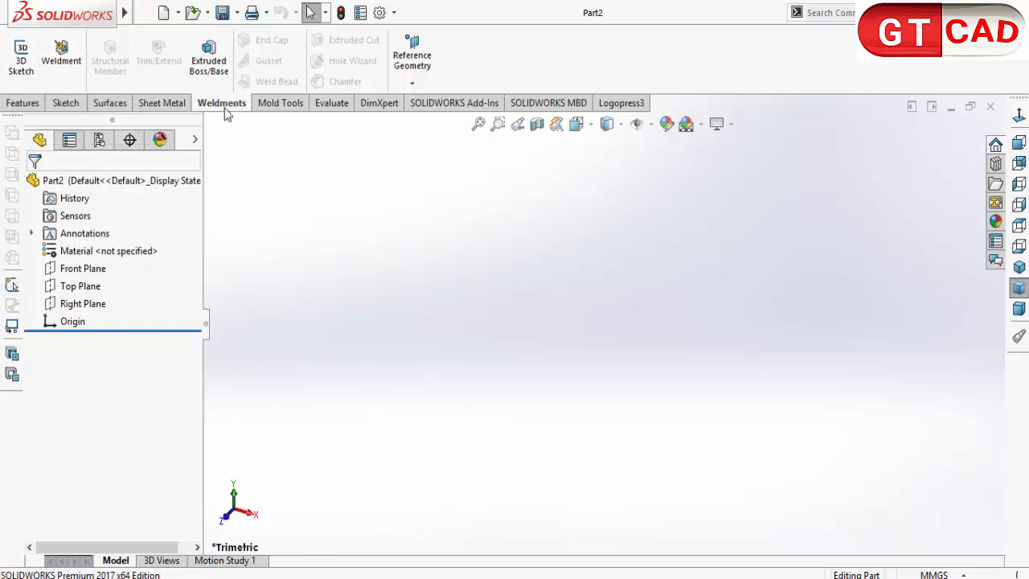
Start a new 3D sketch in the empty part.
{"action": "left_click", "coordinate": [57, 110]}
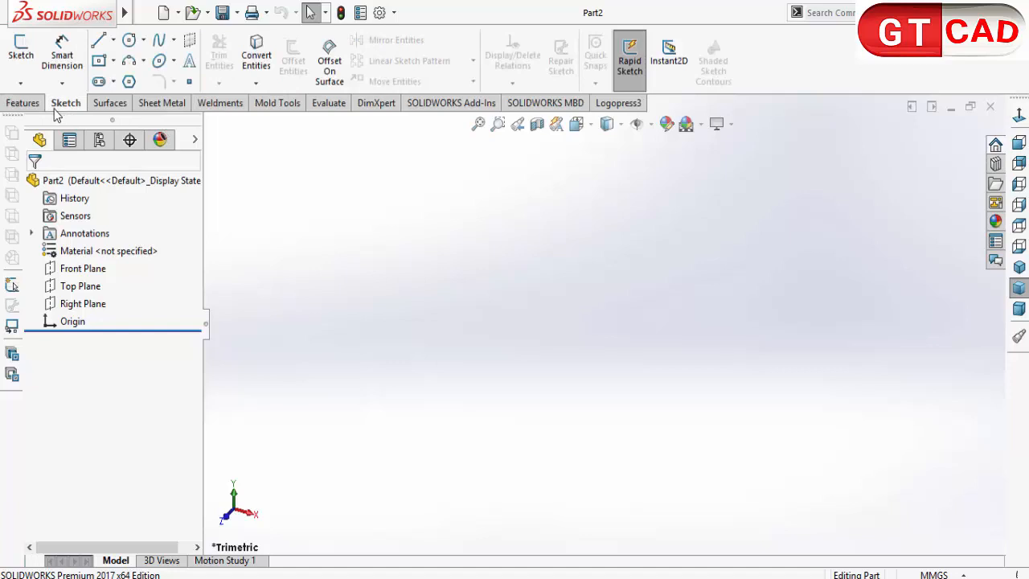
{"action": "left_click", "coordinate": [21, 84]}
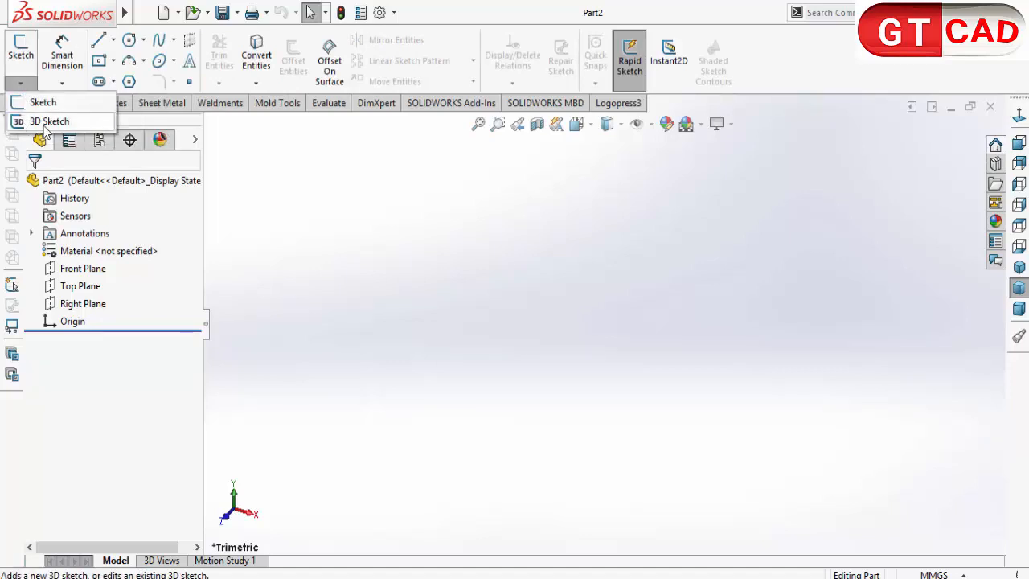
{"action": "left_click", "coordinate": [222, 105]}
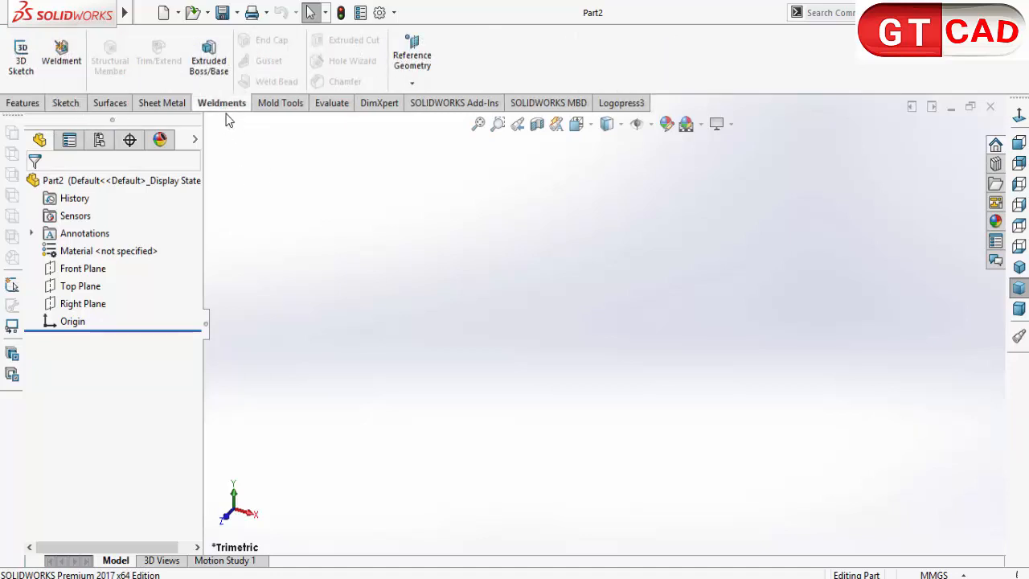
{"action": "left_click", "coordinate": [22, 58]}
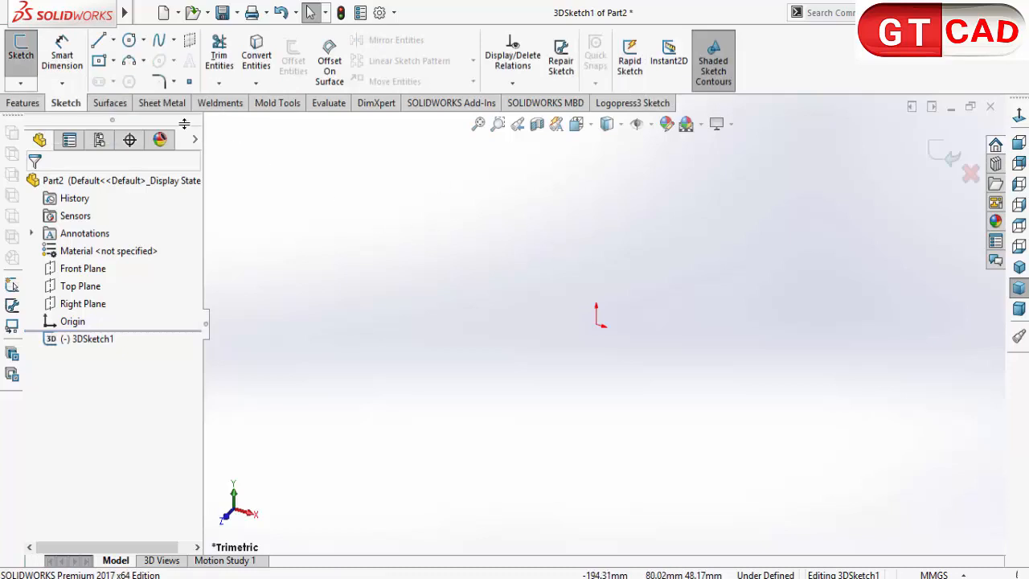
Sketch a center rectangle about 135 by 130 mm on the XY plane, centred on the origin.
{"action": "left_click", "coordinate": [99, 64]}
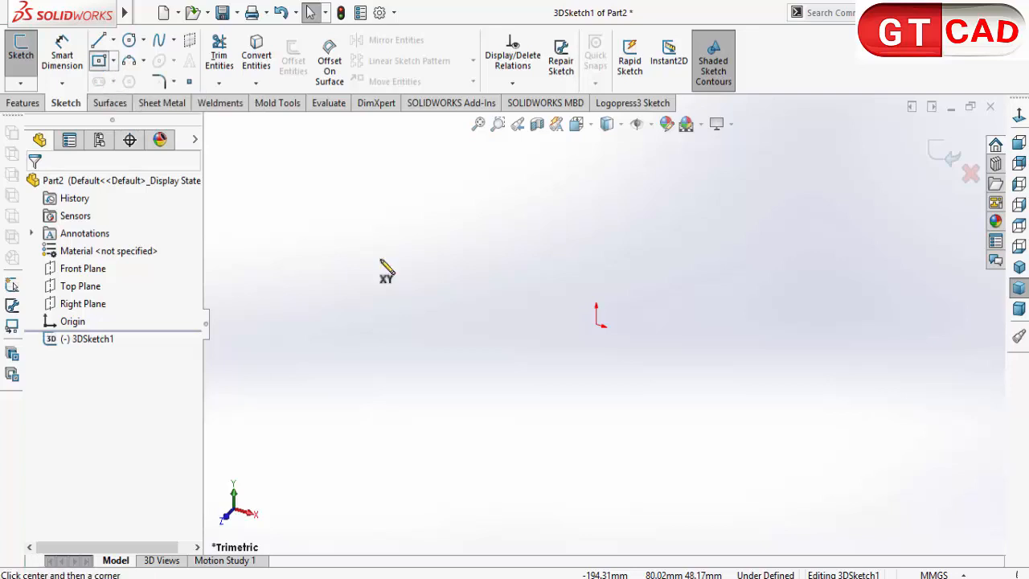
{"action": "left_click", "coordinate": [596, 325]}
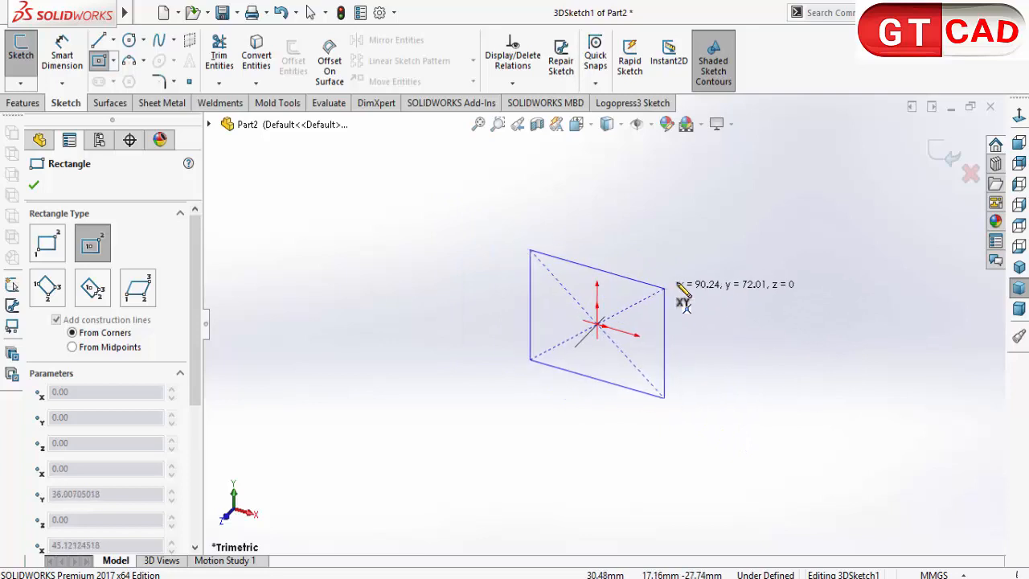
{"action": "mouse_move", "coordinate": [681, 310]}
{"action": "middle_mouse_down"}
{"action": "mouse_move", "coordinate": [624, 366]}
{"action": "mouse_move", "coordinate": [658, 318]}
{"action": "mouse_move", "coordinate": [671, 335]}
{"action": "mouse_move", "coordinate": [660, 320]}
{"action": "middle_mouse_up"}
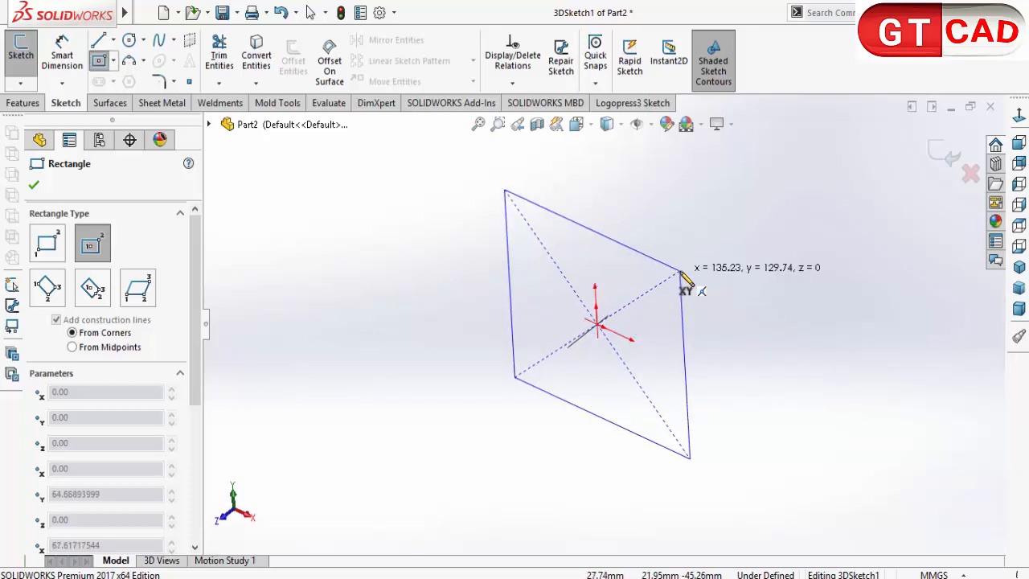
{"action": "left_click", "coordinate": [680, 273]}
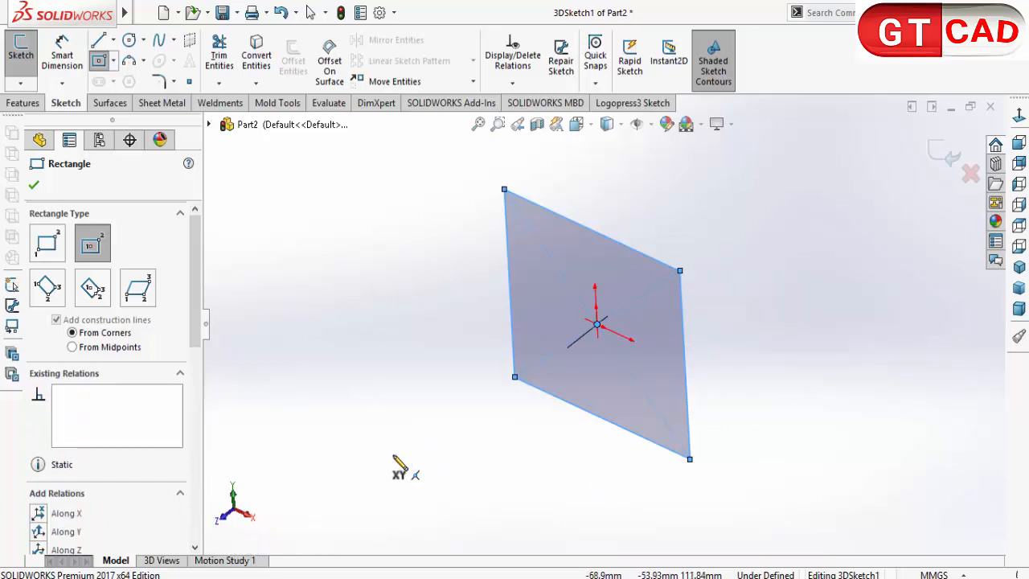
{"action": "key", "text": "Escape"}
Add an Along X relation to the rectangle's upper edge and clear the selection.
{"action": "left_click", "coordinate": [591, 232]}
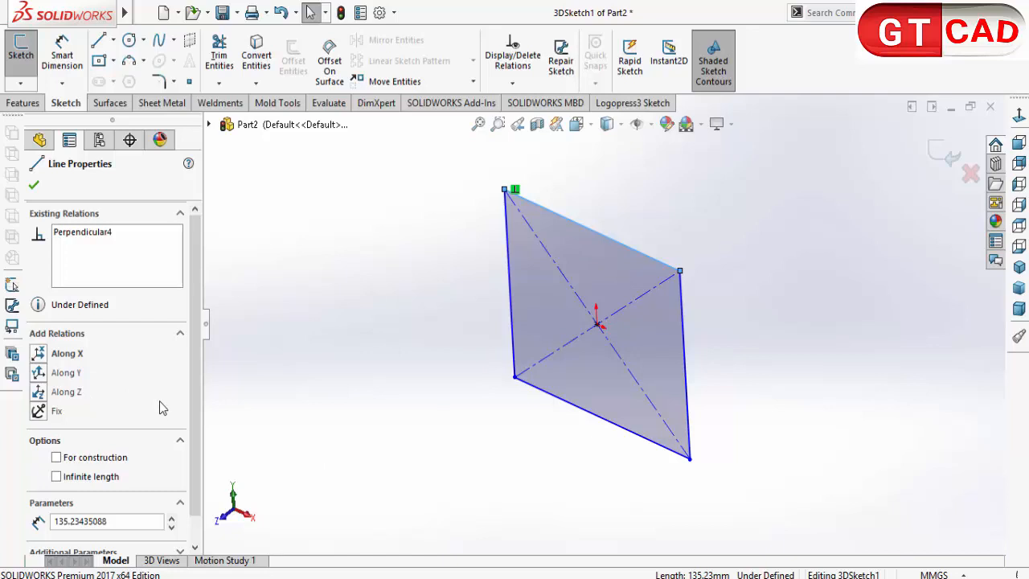
{"action": "left_click", "coordinate": [62, 354]}
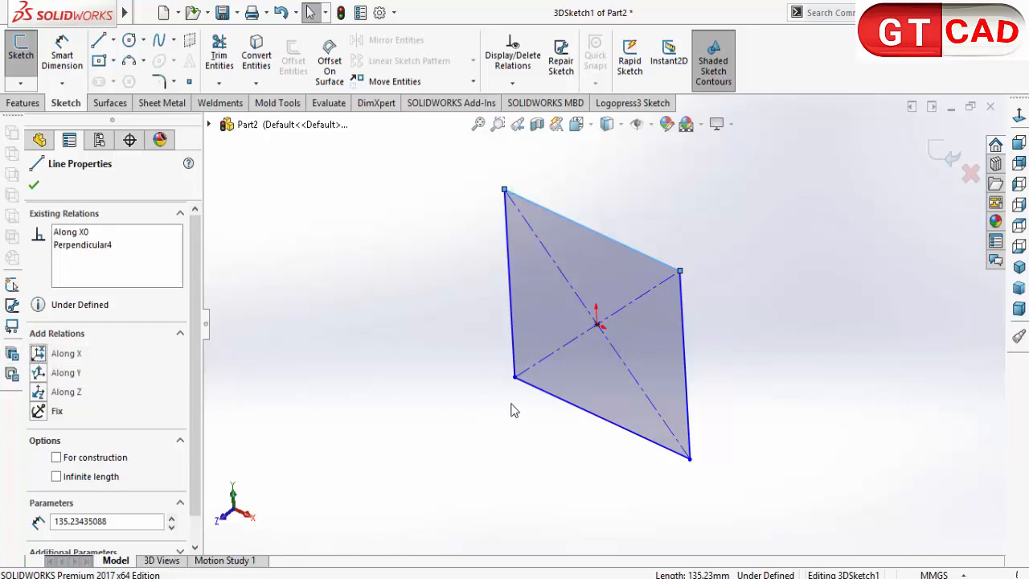
{"action": "left_click", "coordinate": [758, 376]}
{"action": "mouse_move", "coordinate": [757, 376]}
{"action": "left_mouse_down"}
{"action": "mouse_move", "coordinate": [715, 470]}
{"action": "mouse_move", "coordinate": [523, 487]}
{"action": "mouse_move", "coordinate": [458, 326]}
{"action": "mouse_move", "coordinate": [515, 205]}
{"action": "mouse_move", "coordinate": [791, 284]}
{"action": "left_mouse_up"}
{"action": "mouse_move", "coordinate": [718, 199]}
{"action": "left_mouse_down"}
{"action": "mouse_move", "coordinate": [376, 379]}
{"action": "mouse_move", "coordinate": [604, 568]}
{"action": "left_mouse_up"}
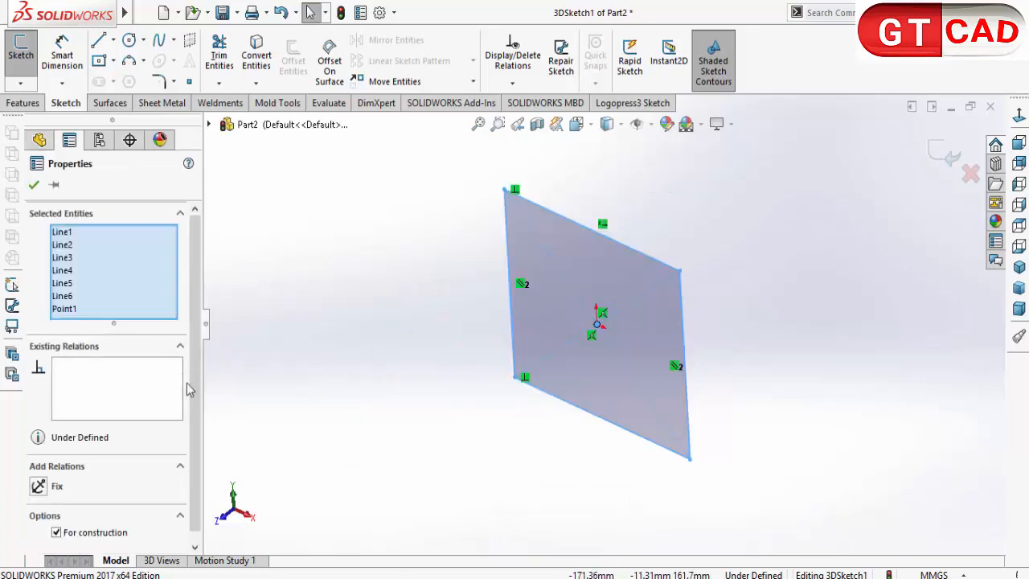
{"action": "left_click", "coordinate": [456, 291]}
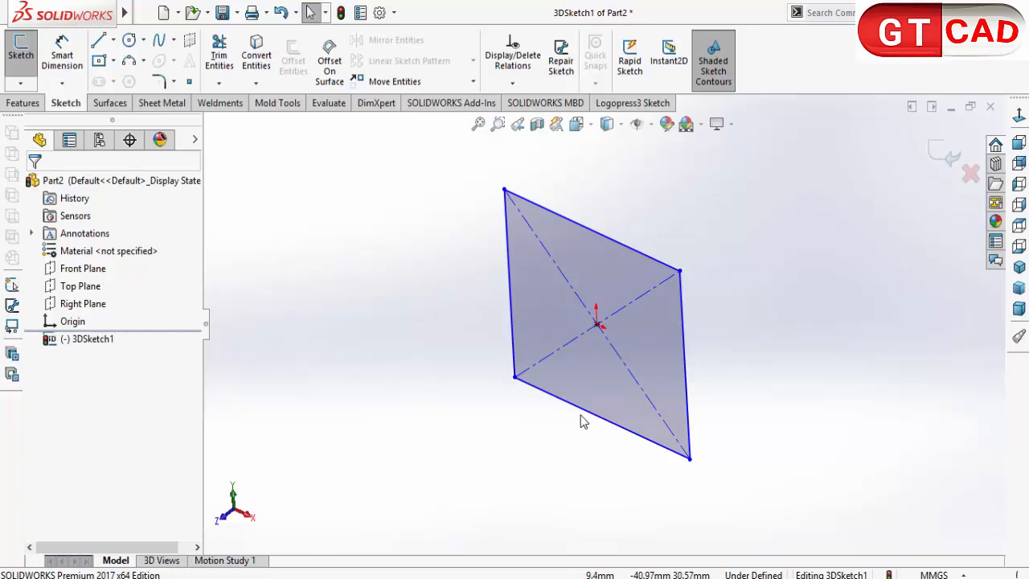
Add an Along Z relation to the edge perpendicular to the X edge, and move the rear X edge slightly outward to test the rectangle.
{"action": "left_click", "coordinate": [514, 344]}
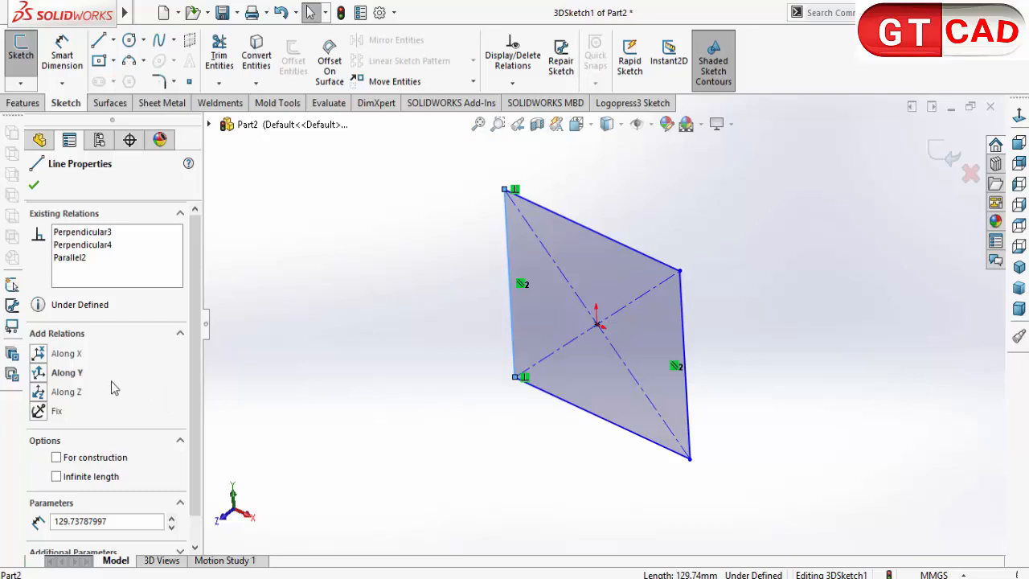
{"action": "left_click", "coordinate": [37, 392]}
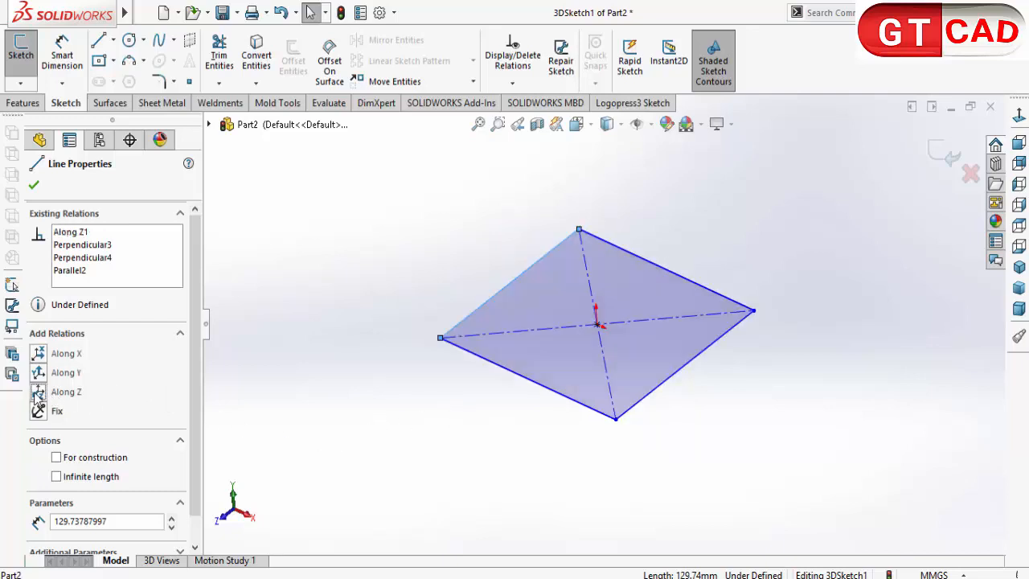
{"action": "left_click", "coordinate": [749, 450]}
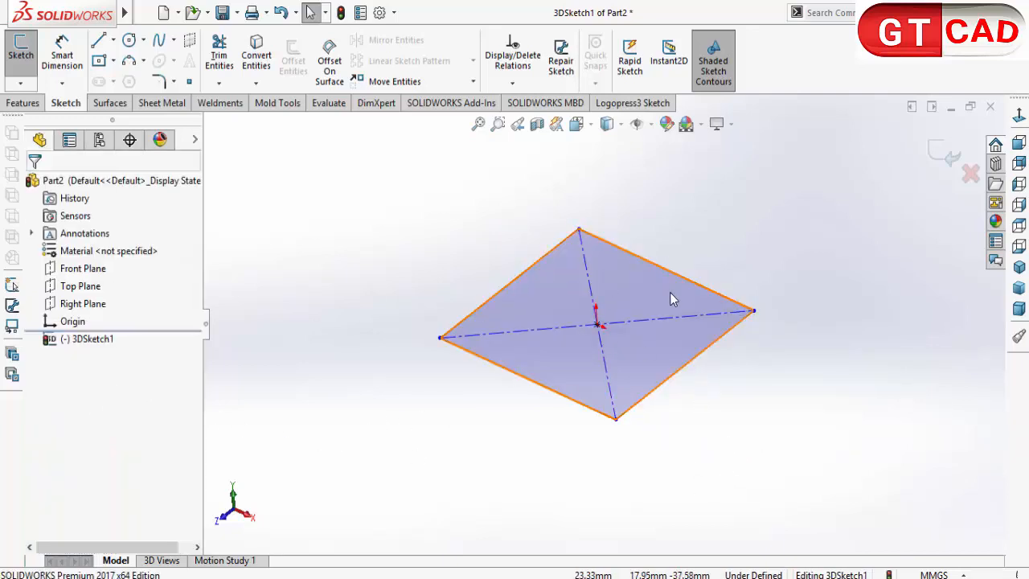
{"action": "mouse_move", "coordinate": [680, 280]}
{"action": "left_mouse_down"}
{"action": "mouse_move", "coordinate": [719, 250]}
{"action": "mouse_move", "coordinate": [703, 280]}
{"action": "mouse_move", "coordinate": [691, 277]}
{"action": "left_mouse_up"}
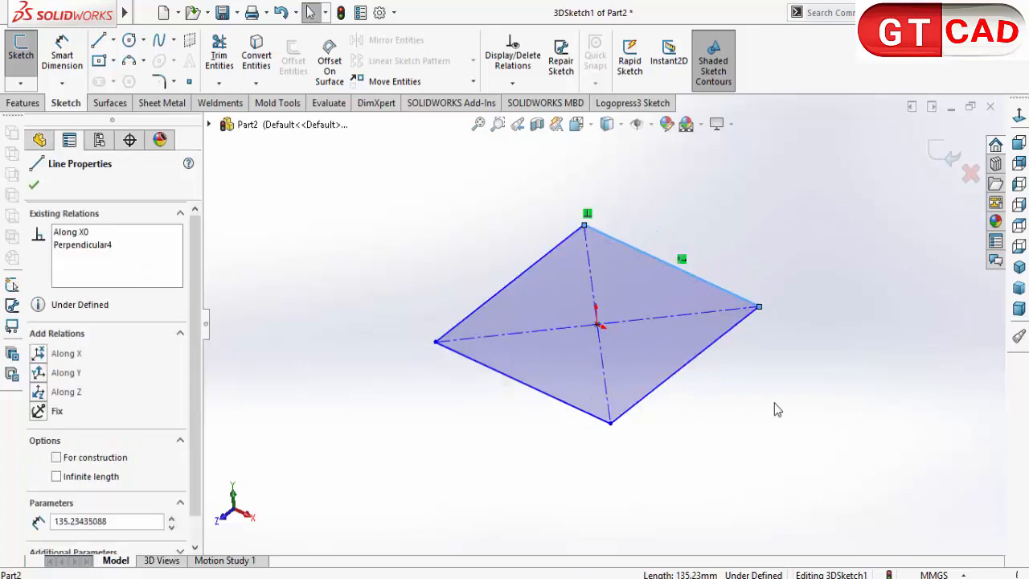
{"action": "left_click", "coordinate": [772, 407]}
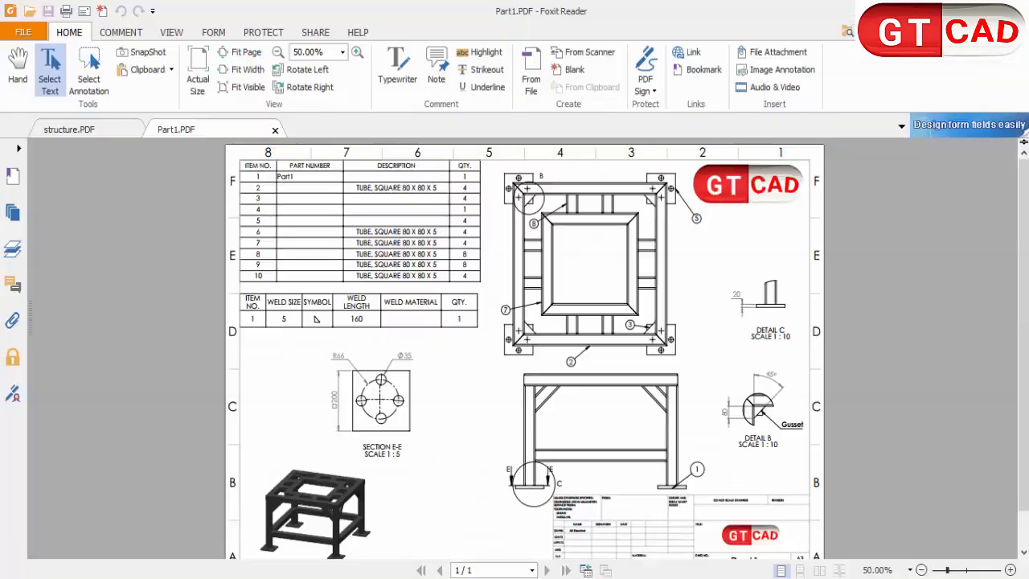
Switch to Foxit Reader and examine the plan and side view dimensions in structure.PDF.
{"action": "left_click", "coordinate": [112, 131]}
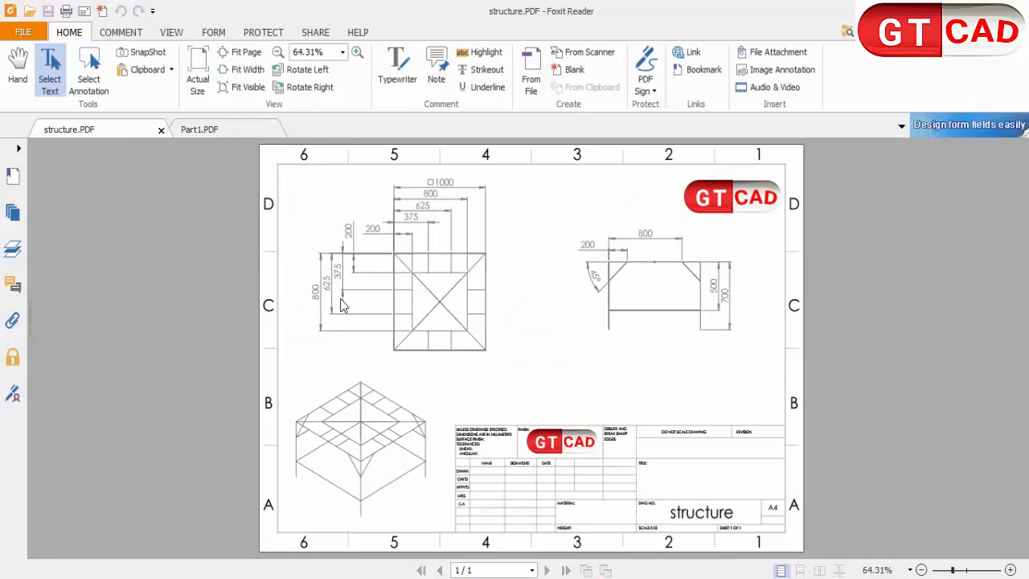
{"action": "scroll", "coordinate": [468, 203], "scroll_direction": "up", "scroll_amount": 3, "text": "ctrl"}
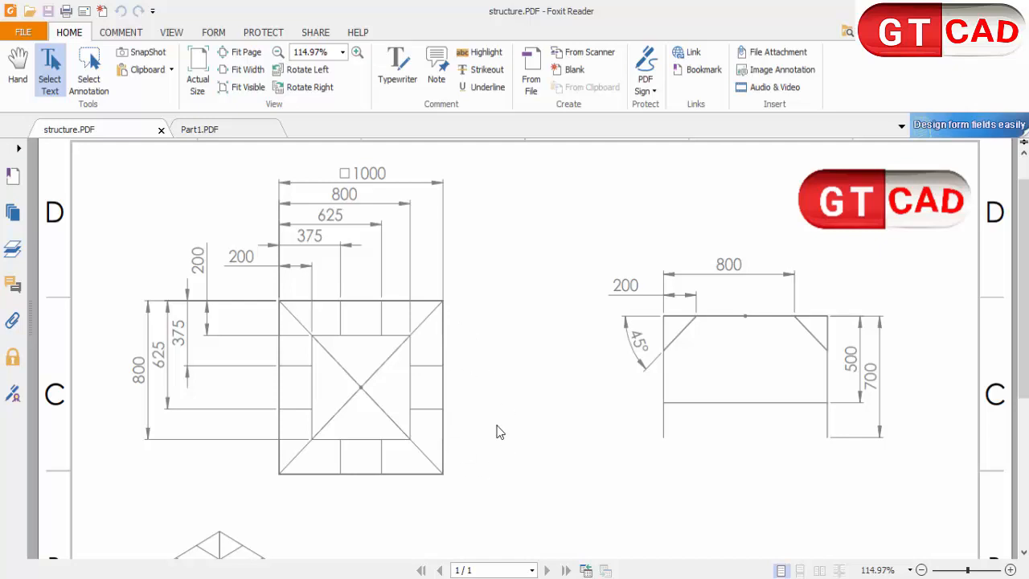
{"action": "scroll", "coordinate": [563, 373], "scroll_direction": "down", "scroll_amount": 2}
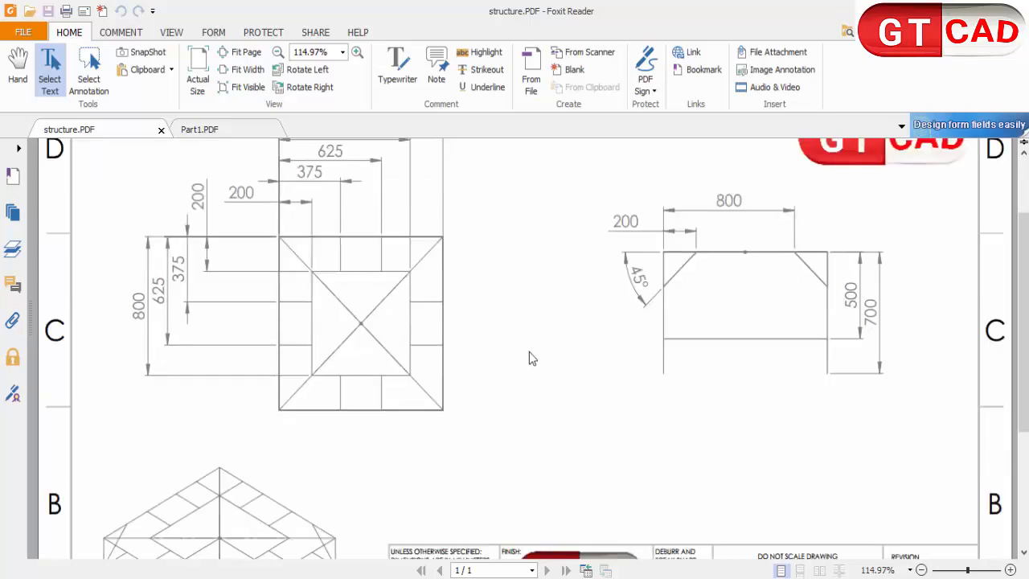
{"action": "scroll", "coordinate": [529, 352], "scroll_direction": "down", "scroll_amount": 1, "text": "ctrl"}
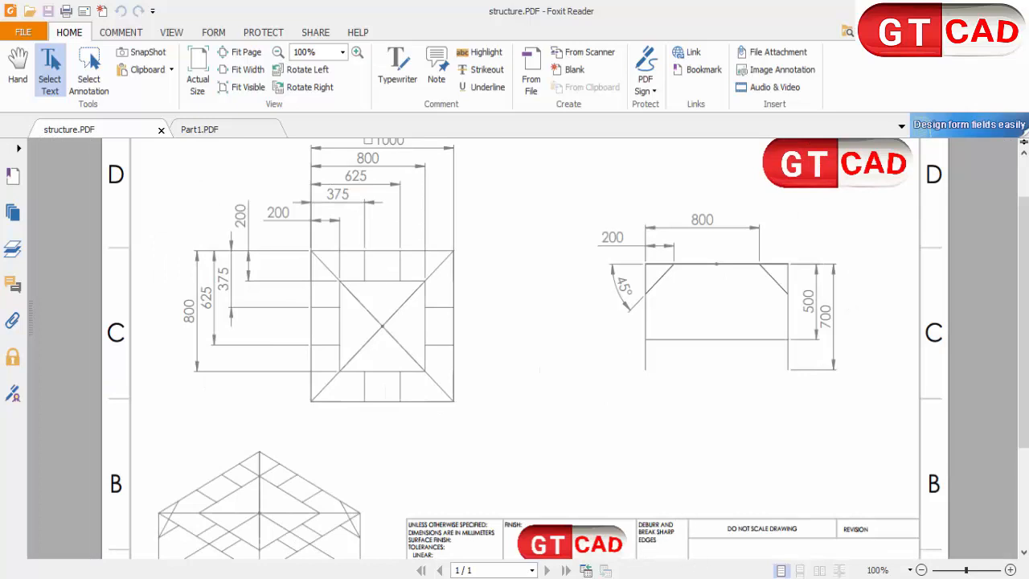
Switch back to SOLIDWORKS and add an Equal relation between two adjacent edges of the rectangle.
{"action": "left_click", "coordinate": [642, 577]}
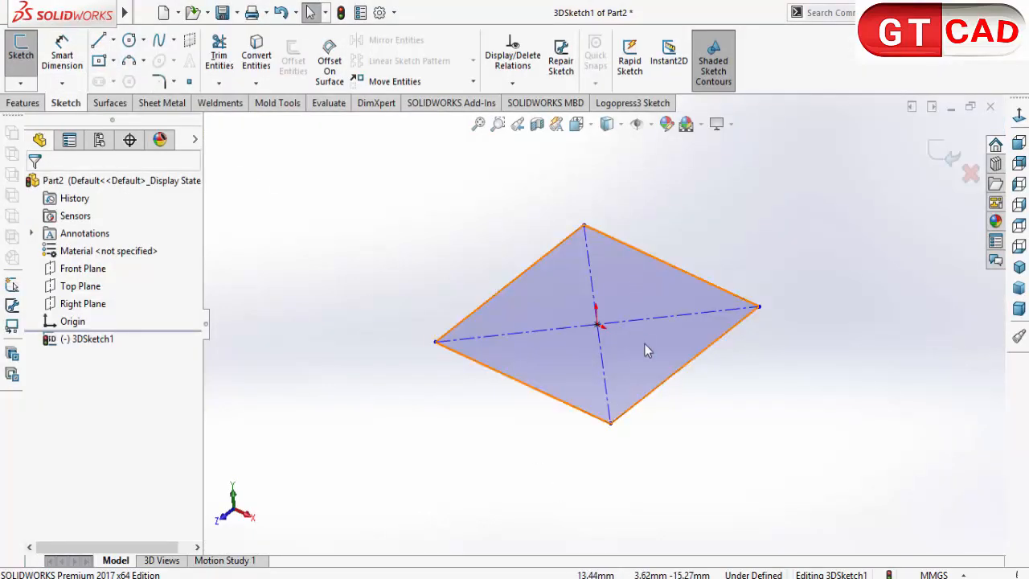
{"action": "left_click", "coordinate": [718, 291]}
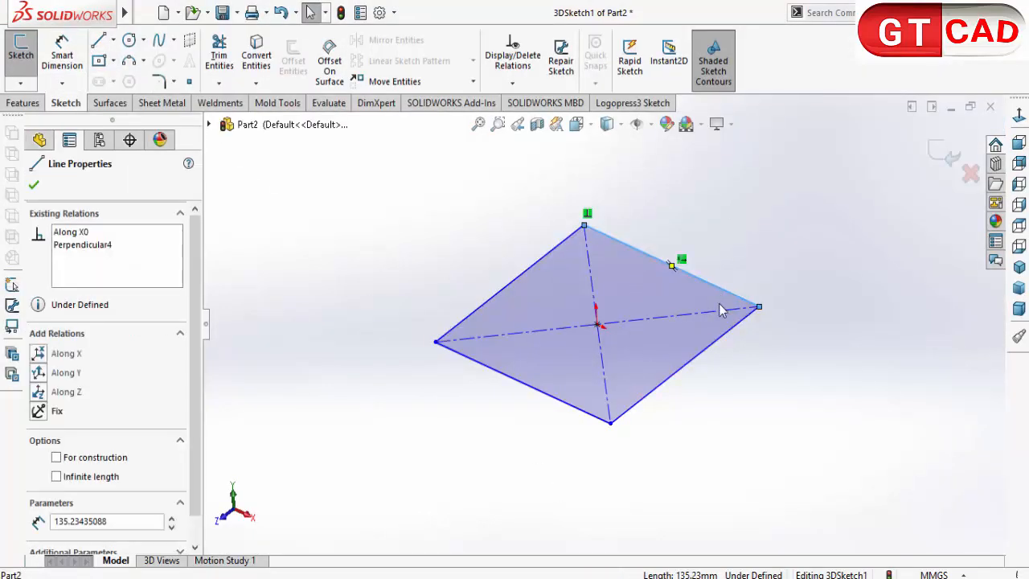
{"action": "left_click", "coordinate": [722, 344], "text": "ctrl"}
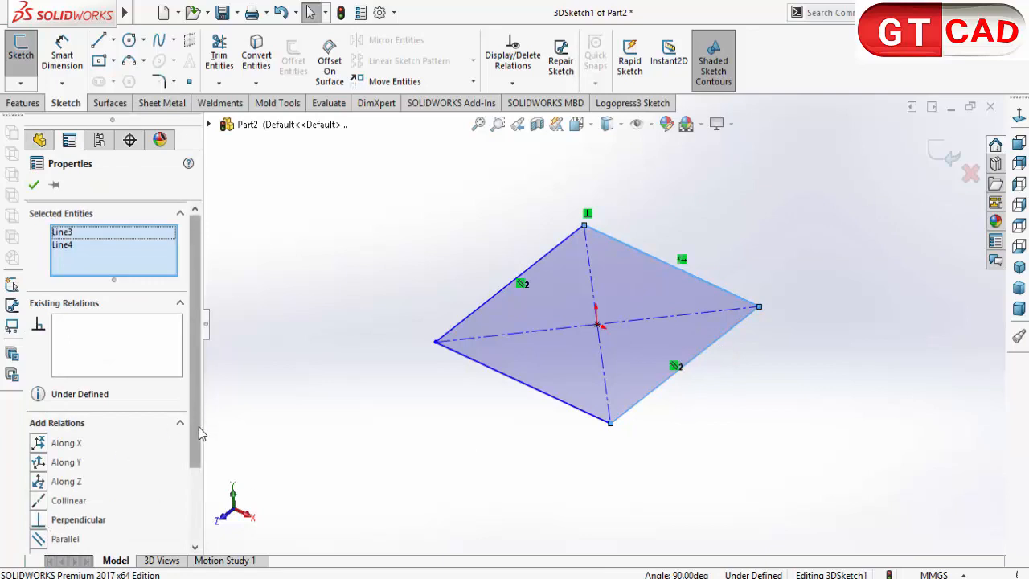
{"action": "scroll", "coordinate": [201, 434], "scroll_direction": "down", "scroll_amount": 3}
{"action": "left_click", "coordinate": [40, 476]}
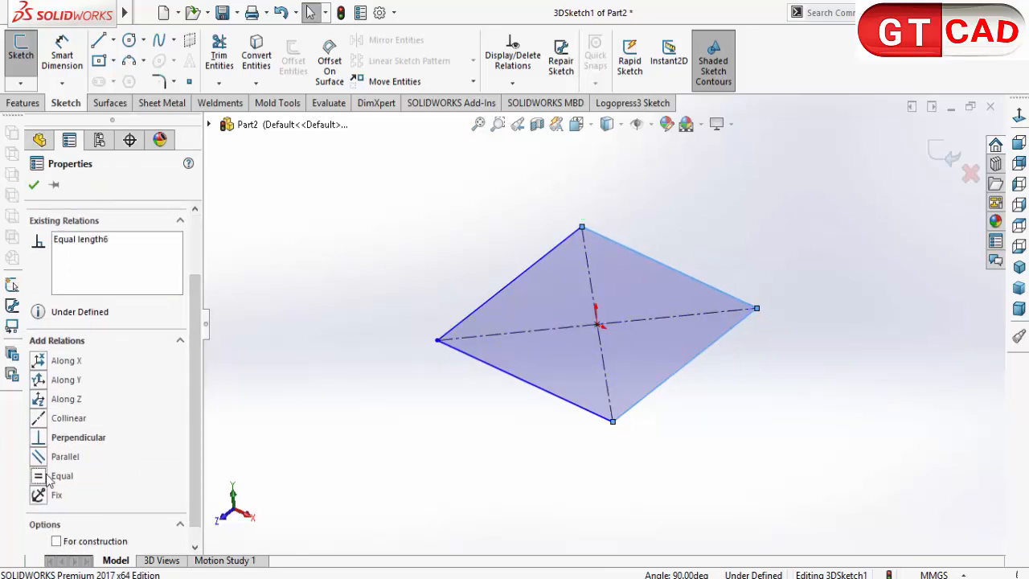
{"action": "left_click", "coordinate": [271, 187]}
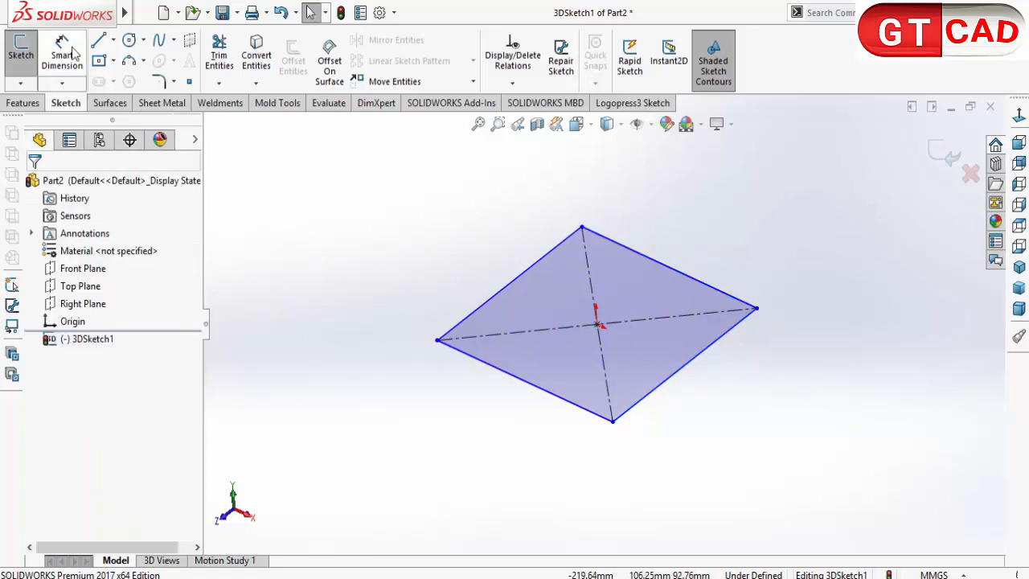
Dimension the rectangle's rear X edge to 1000 mm and finish dimensioning.
{"action": "left_click", "coordinate": [707, 291]}
{"action": "left_click", "coordinate": [724, 245]}
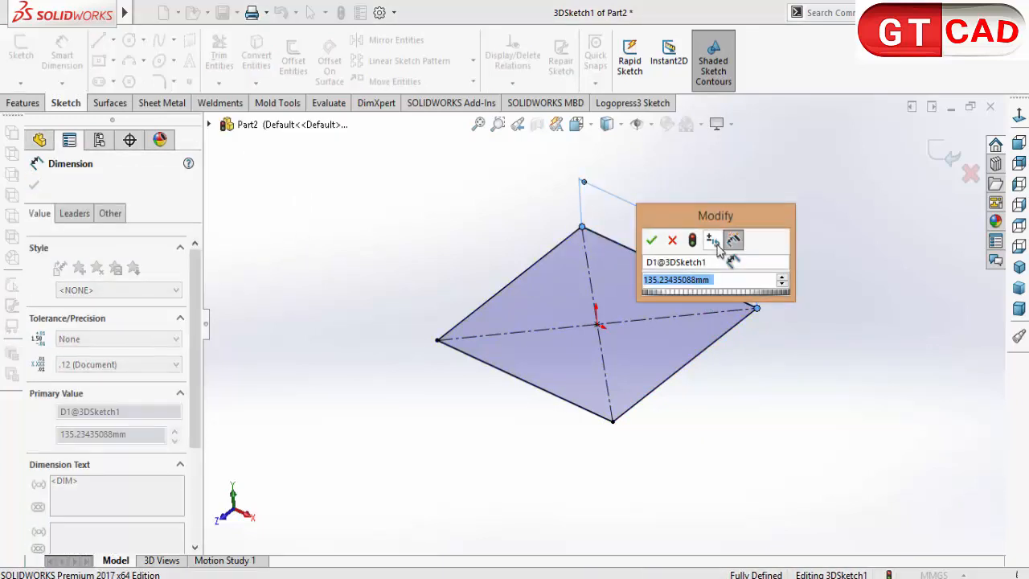
{"action": "type", "text": "1000"}
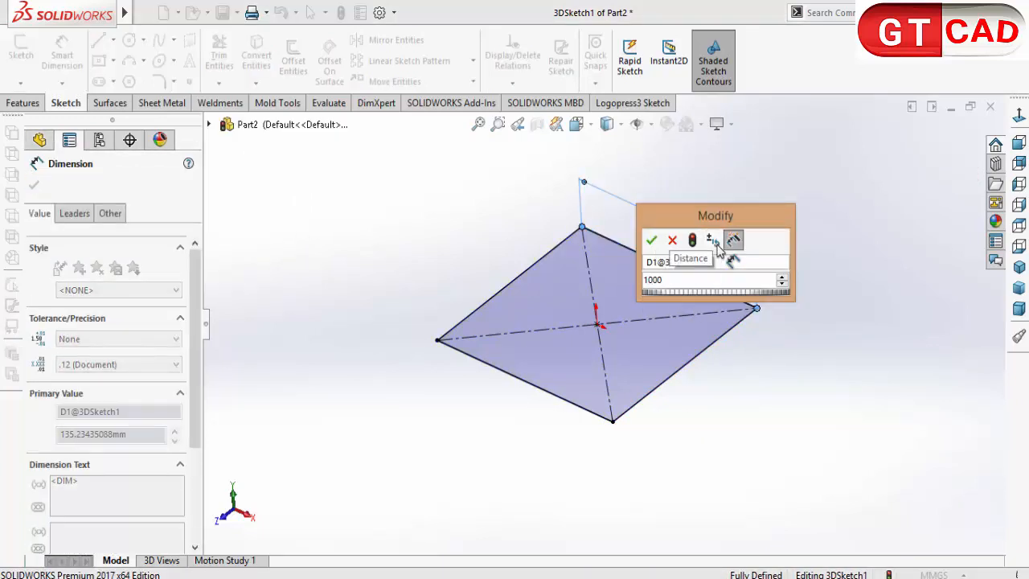
{"action": "key", "text": "Return"}
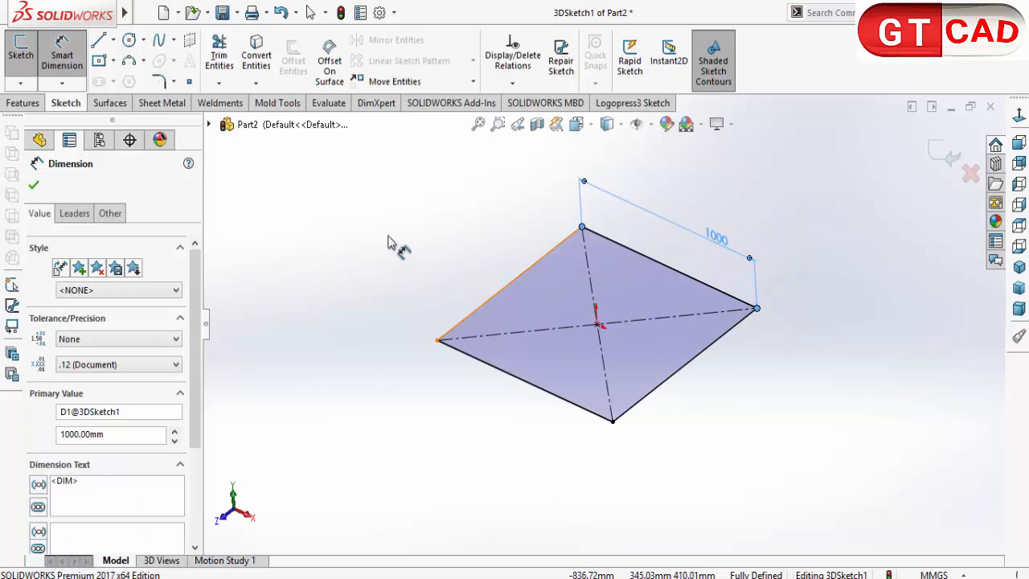
{"action": "right_click", "coordinate": [388, 244]}
{"action": "left_click", "coordinate": [410, 283]}
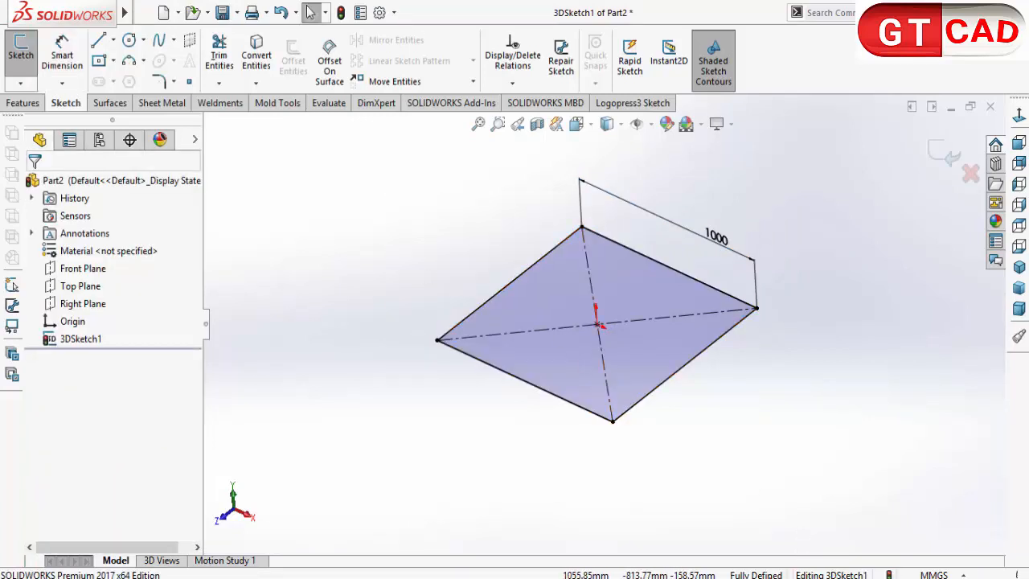
Sketch a line about 408 mm long from the rectangle's front corner straight down along Y.
{"action": "key", "text": "z"}
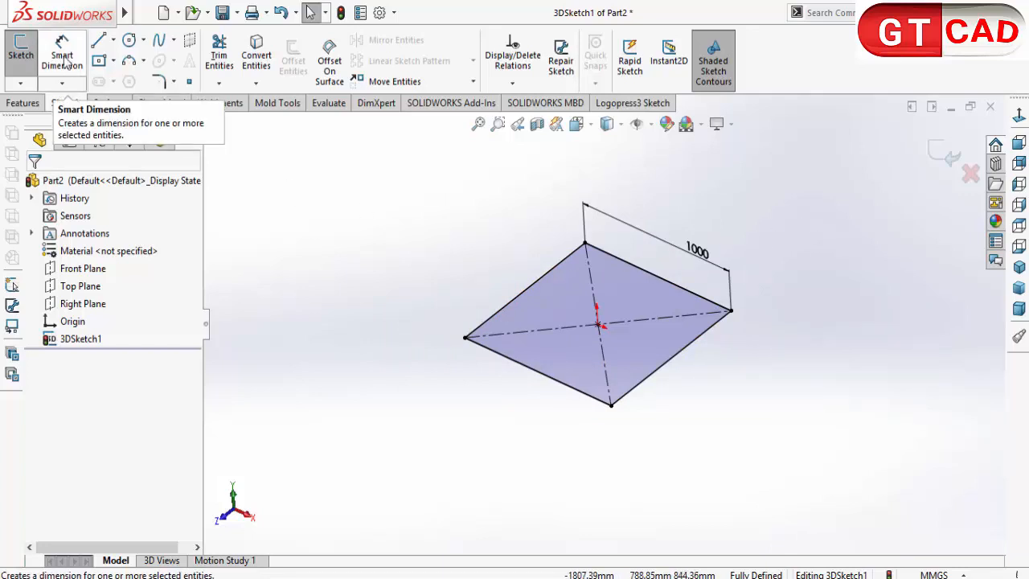
{"action": "left_click", "coordinate": [100, 42]}
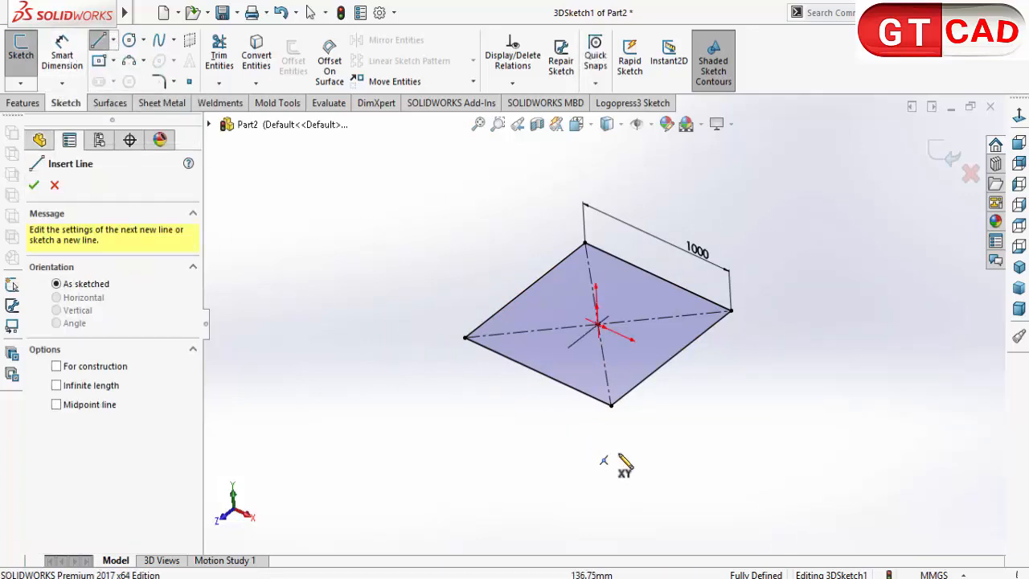
{"action": "left_click", "coordinate": [611, 407]}
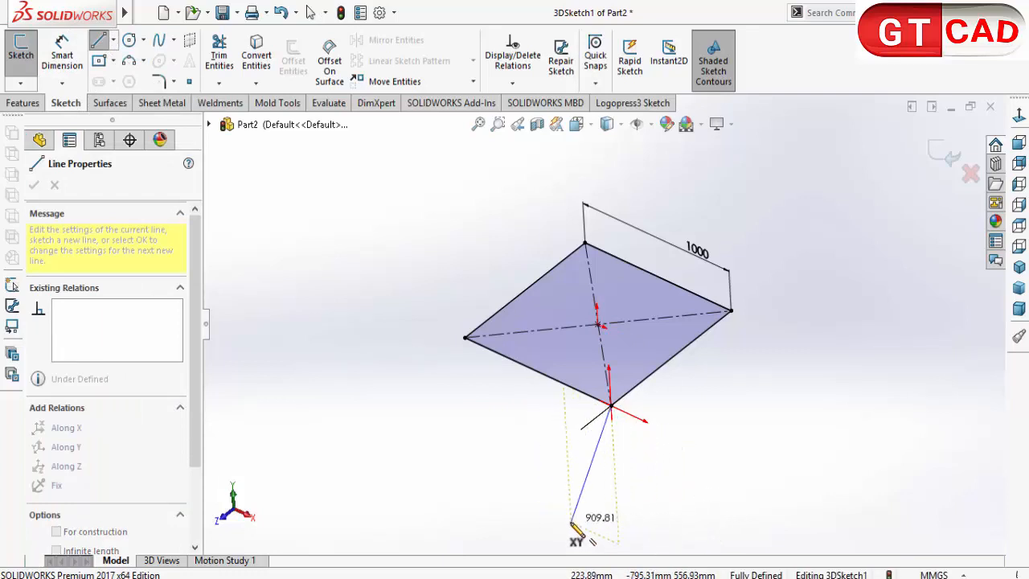
{"action": "mouse_move", "coordinate": [626, 521]}
{"action": "middle_mouse_down"}
{"action": "mouse_move", "coordinate": [666, 514]}
{"action": "mouse_move", "coordinate": [662, 503]}
{"action": "mouse_move", "coordinate": [642, 513]}
{"action": "middle_mouse_up"}
{"action": "middle_click_drag", "start_coordinate": [616, 461], "coordinate": [613, 450]}
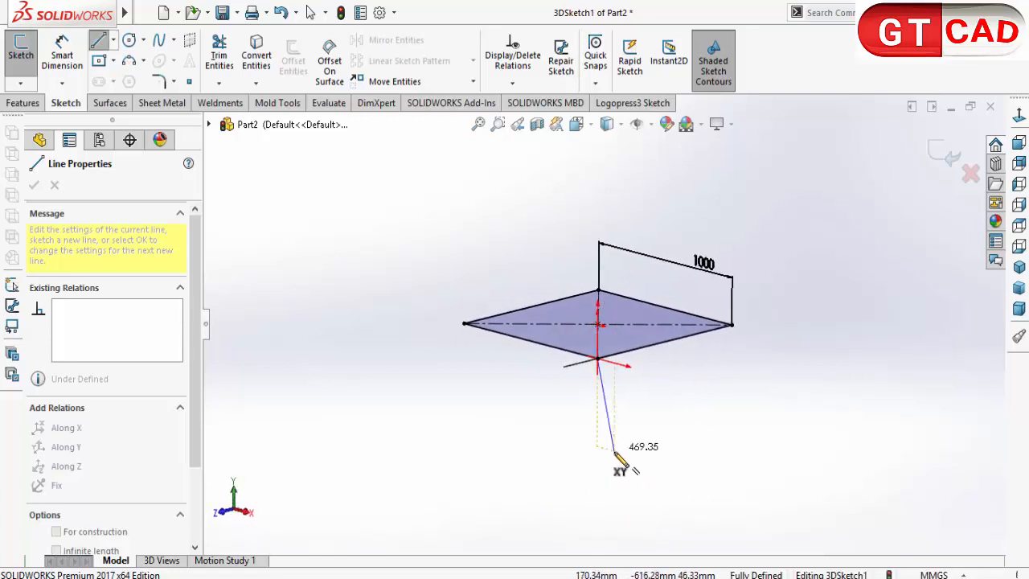
{"action": "scroll", "coordinate": [613, 455], "scroll_direction": "down", "scroll_amount": 1}
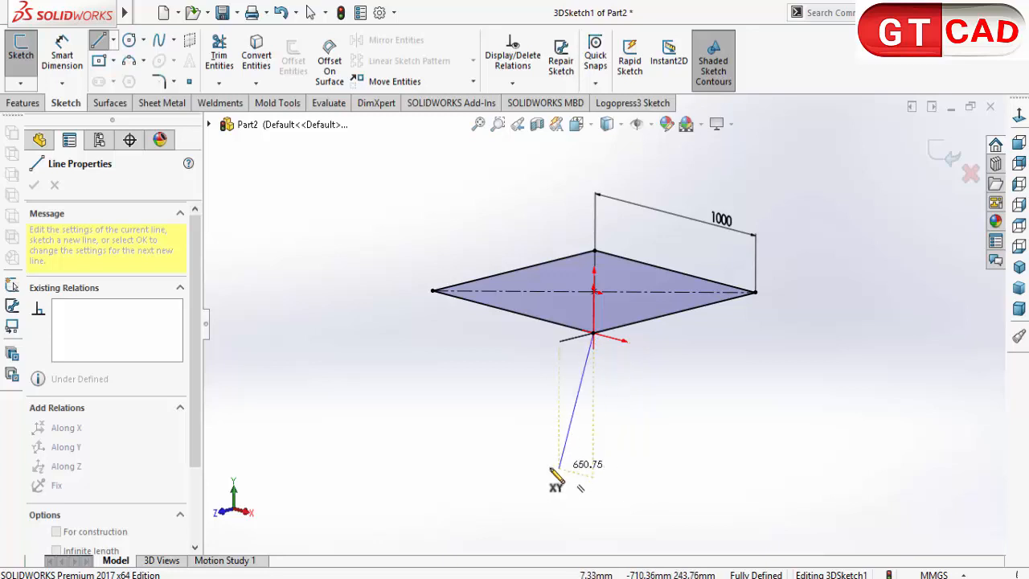
{"action": "left_click", "coordinate": [593, 431]}
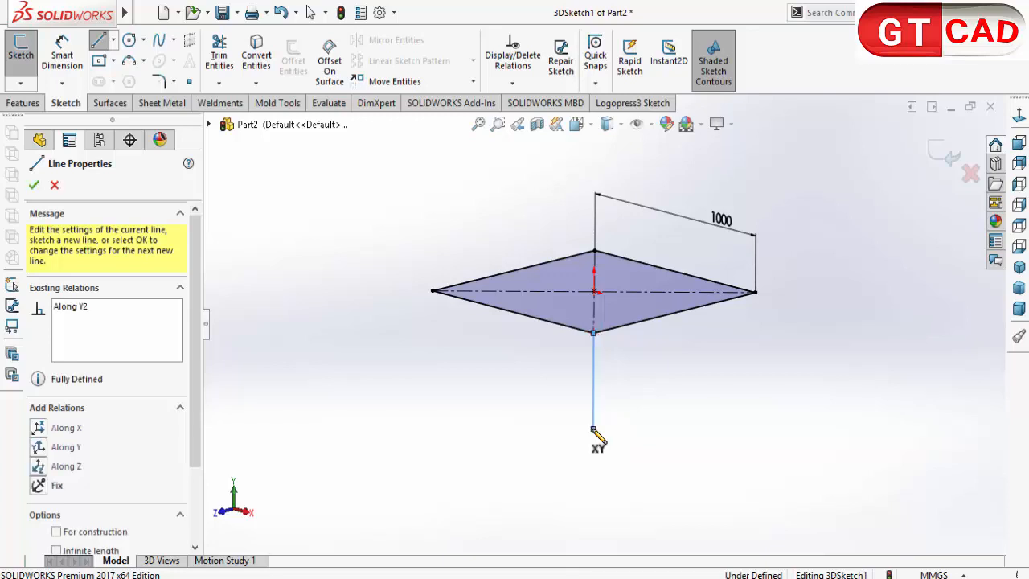
{"action": "right_click", "coordinate": [700, 394]}
{"action": "left_click", "coordinate": [747, 404]}
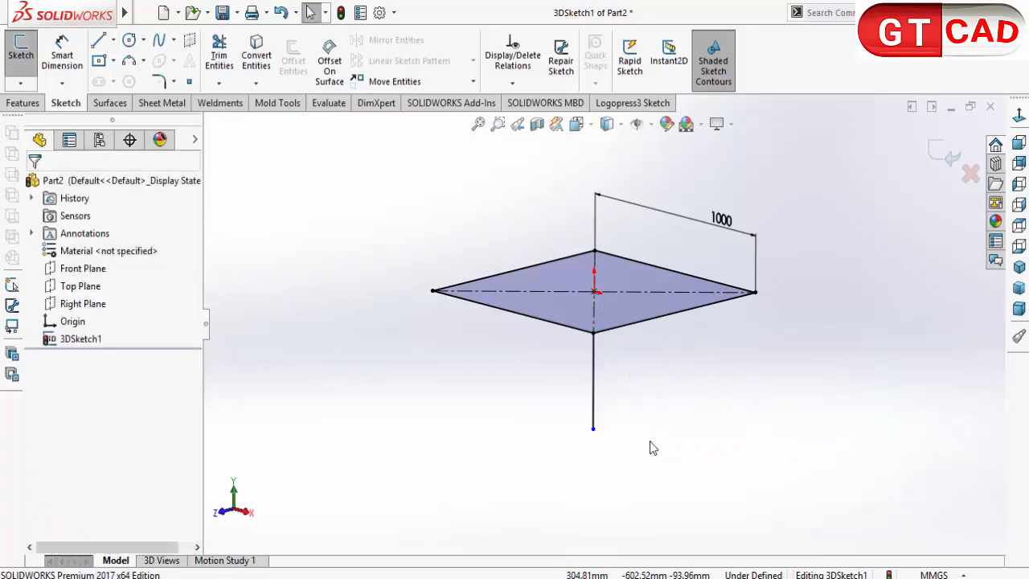
Check the leg height in structure.PDF and dimension the vertical line to 700 mm.
{"action": "mouse_move", "coordinate": [635, 428]}
{"action": "middle_mouse_down"}
{"action": "mouse_move", "coordinate": [666, 413]}
{"action": "mouse_move", "coordinate": [636, 413]}
{"action": "middle_mouse_up"}
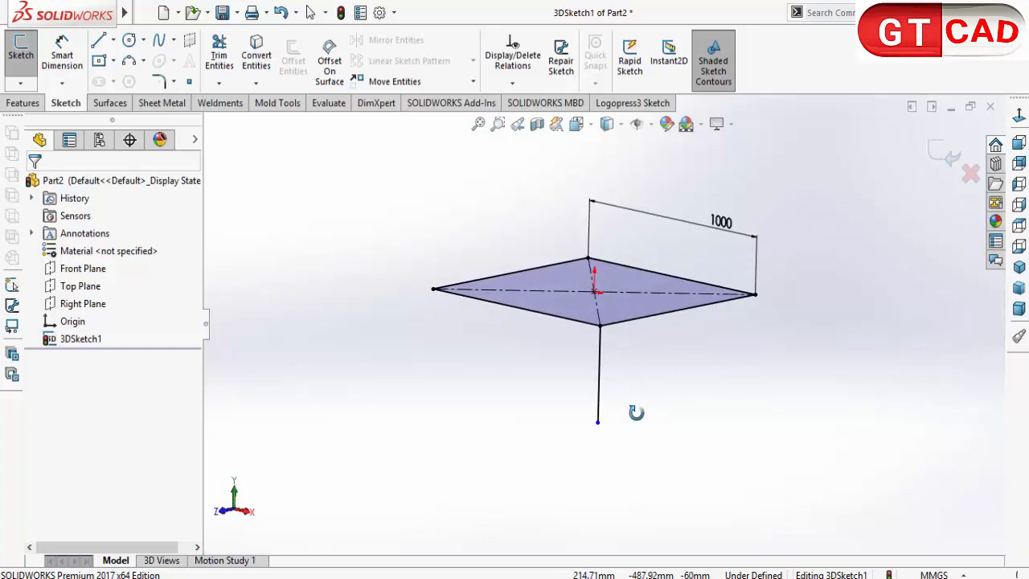
{"action": "mouse_move", "coordinate": [636, 412]}
{"action": "middle_mouse_down"}
{"action": "mouse_move", "coordinate": [620, 413]}
{"action": "mouse_move", "coordinate": [661, 402]}
{"action": "mouse_move", "coordinate": [646, 404]}
{"action": "middle_mouse_up"}
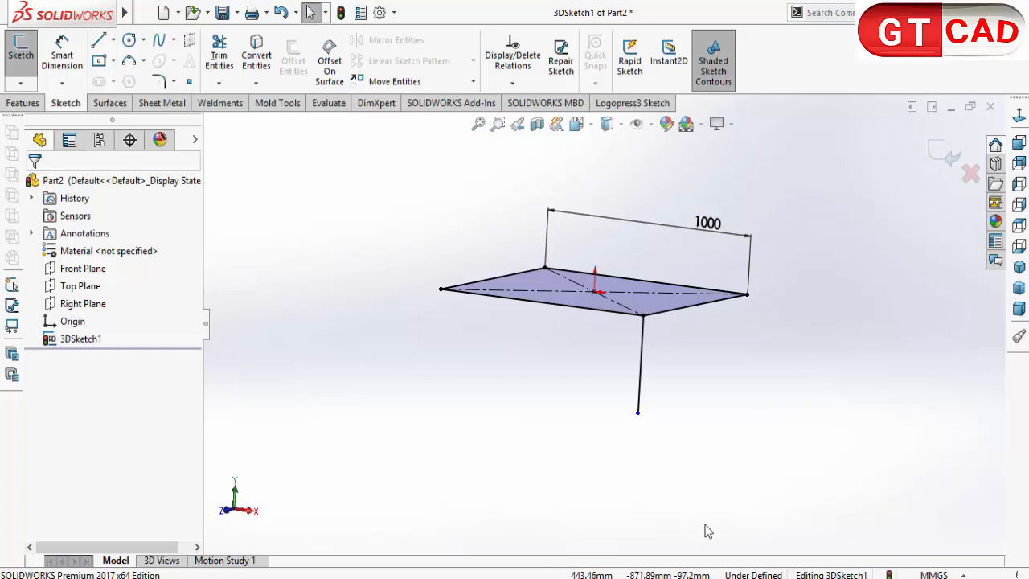
{"action": "key", "text": "alt+Tab"}
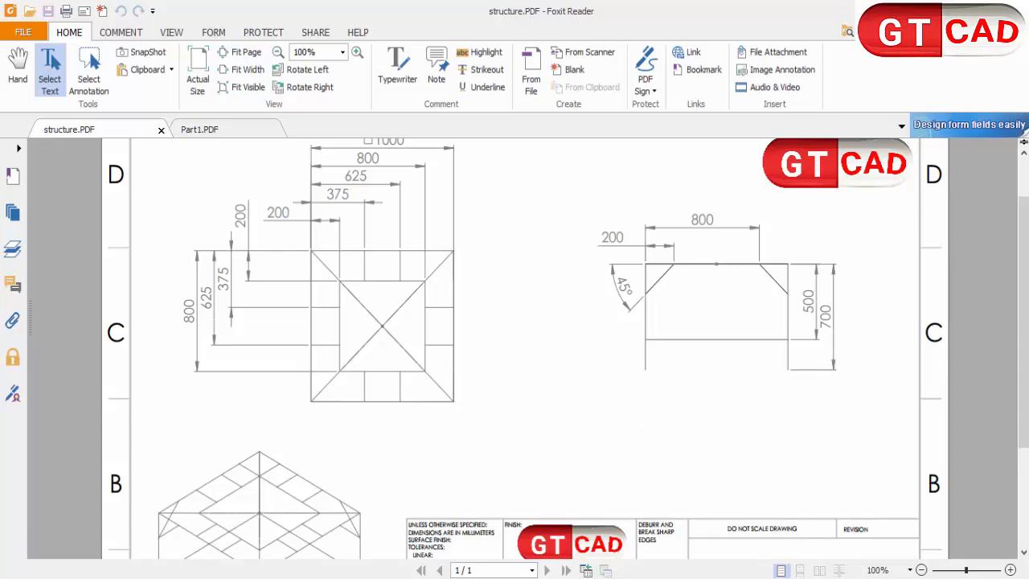
{"action": "left_click", "coordinate": [709, 576]}
{"action": "left_click", "coordinate": [62, 55]}
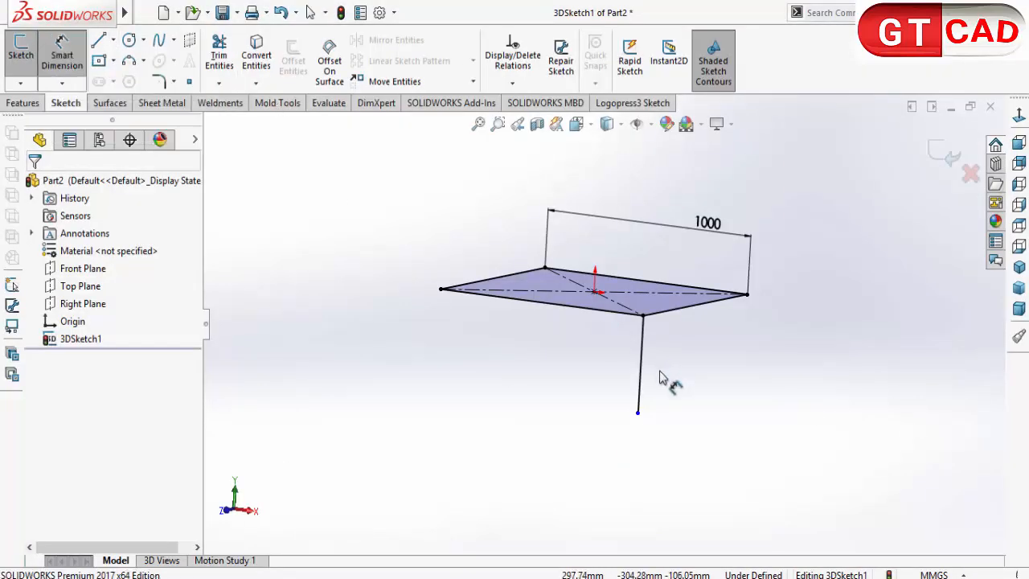
{"action": "left_click", "coordinate": [645, 374]}
{"action": "left_click", "coordinate": [682, 382]}
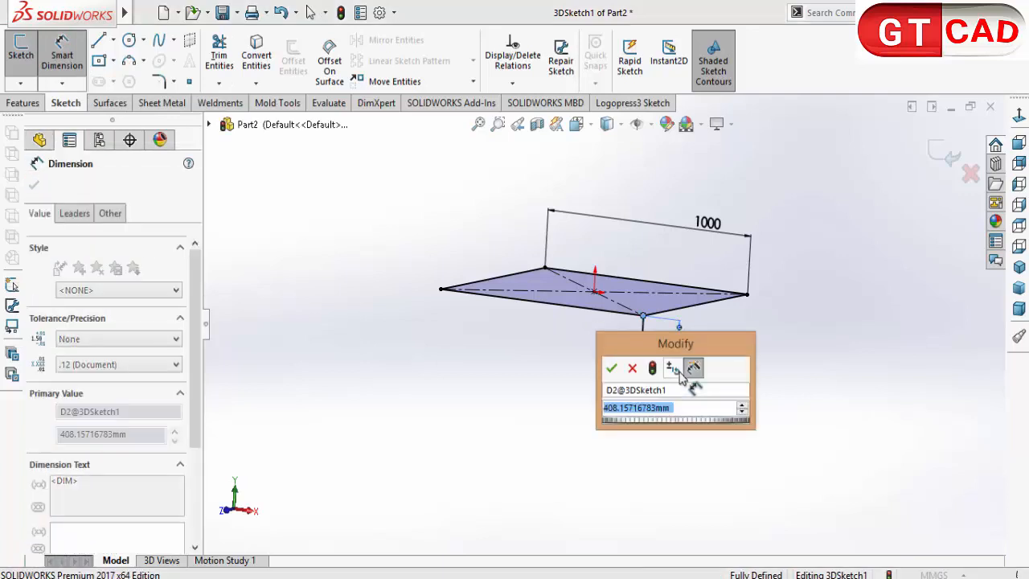
{"action": "type", "text": "700"}
{"action": "key", "text": "Return"}
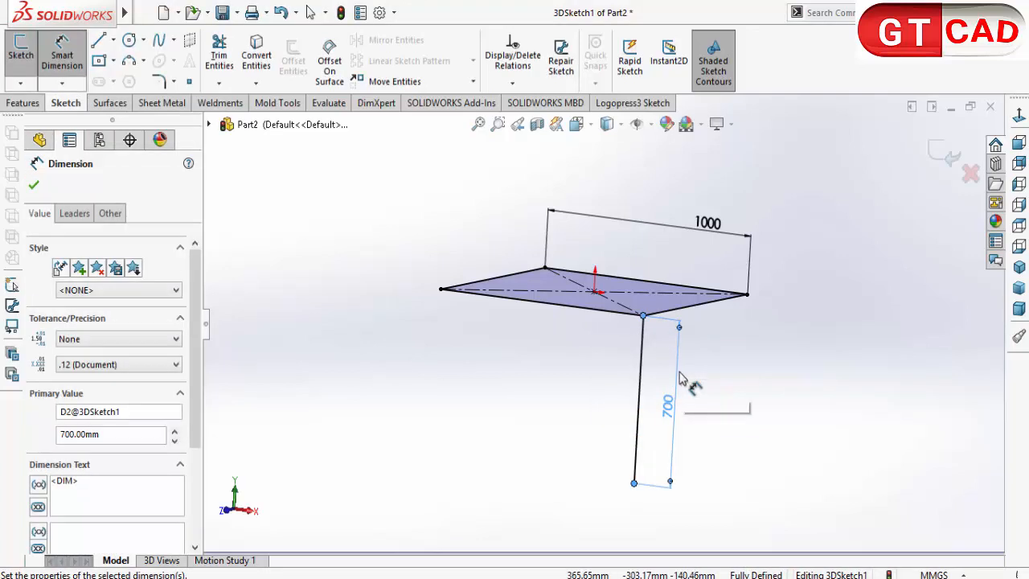
{"action": "right_click", "coordinate": [517, 407]}
{"action": "left_click", "coordinate": [522, 450]}
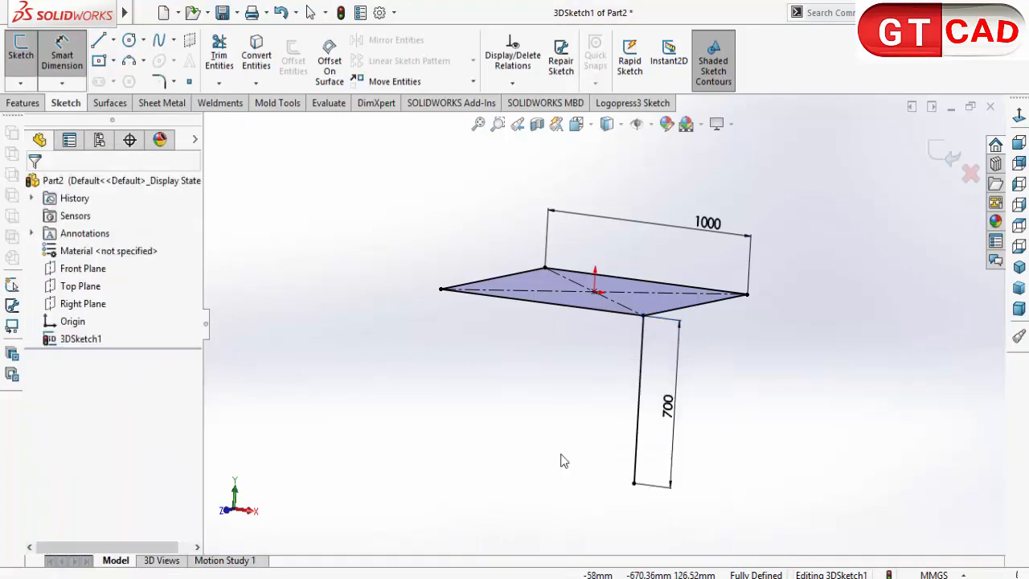
Switch to Foxit Reader and examine the inner square in the plan and isometric views of structure.PDF.
{"action": "mouse_move", "coordinate": [561, 374]}
{"action": "middle_mouse_down"}
{"action": "mouse_move", "coordinate": [595, 359]}
{"action": "mouse_move", "coordinate": [561, 392]}
{"action": "mouse_move", "coordinate": [558, 432]}
{"action": "mouse_move", "coordinate": [570, 423]}
{"action": "mouse_move", "coordinate": [569, 446]}
{"action": "middle_mouse_up"}
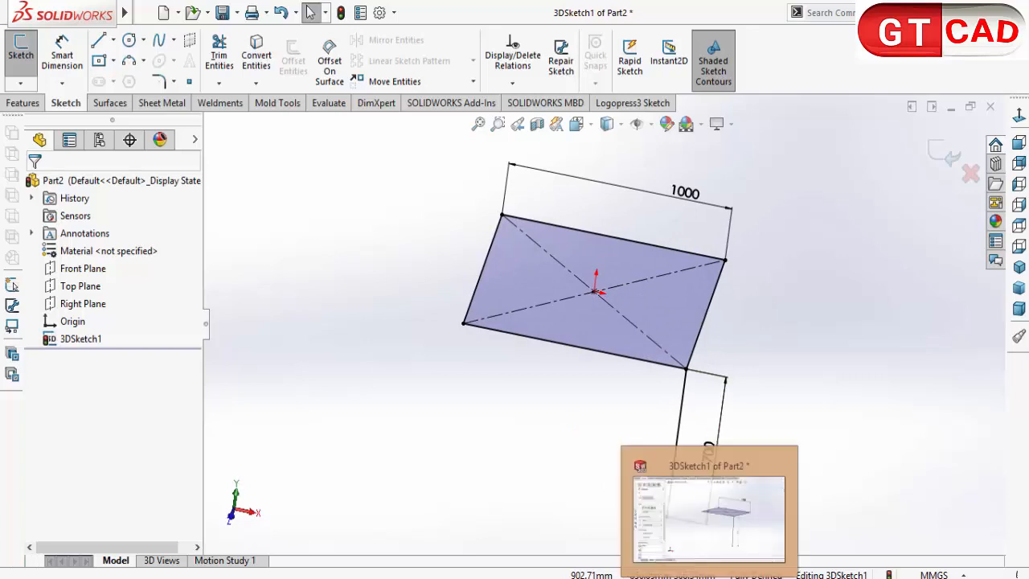
{"action": "left_click", "coordinate": [630, 468]}
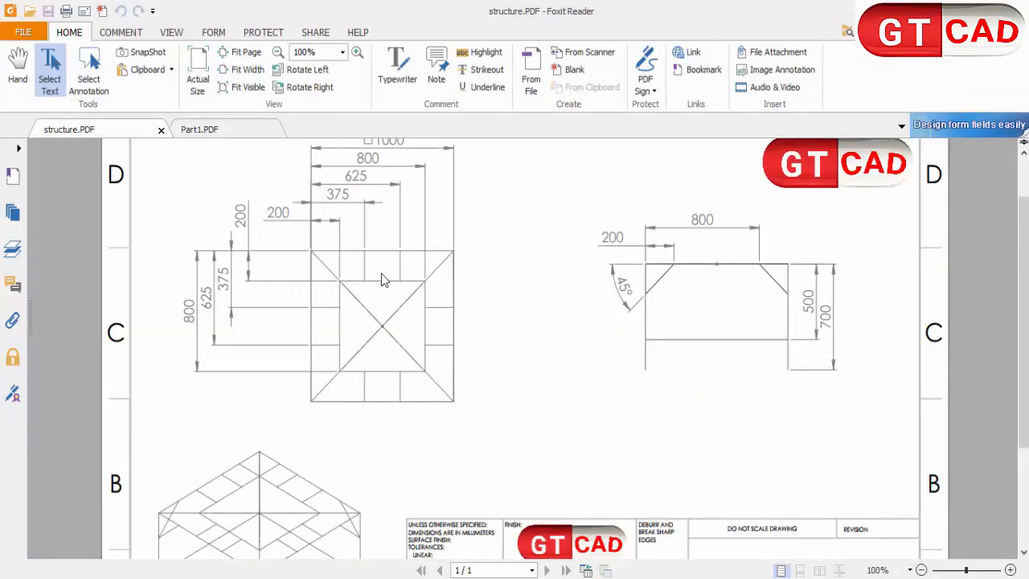
{"action": "scroll", "coordinate": [305, 359], "scroll_direction": "down", "scroll_amount": 3}
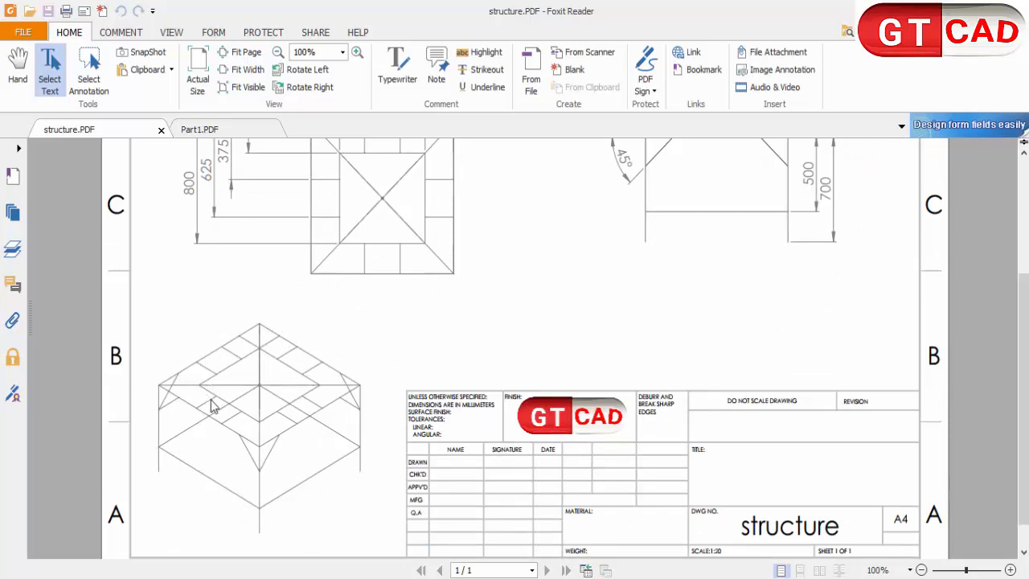
{"action": "scroll", "coordinate": [346, 405], "scroll_direction": "up", "scroll_amount": 3}
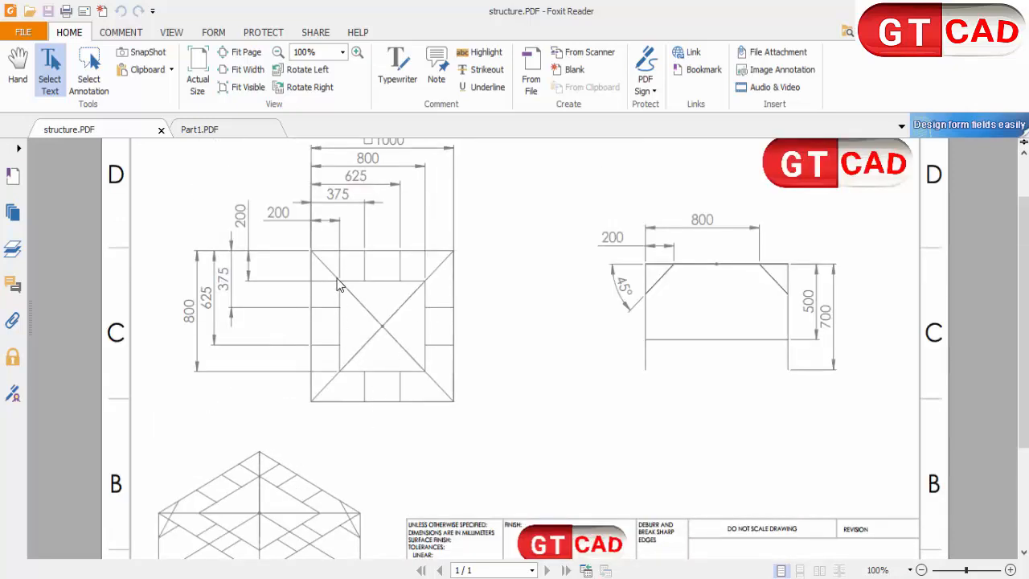
{"action": "scroll", "coordinate": [360, 304], "scroll_direction": "up", "scroll_amount": 2}
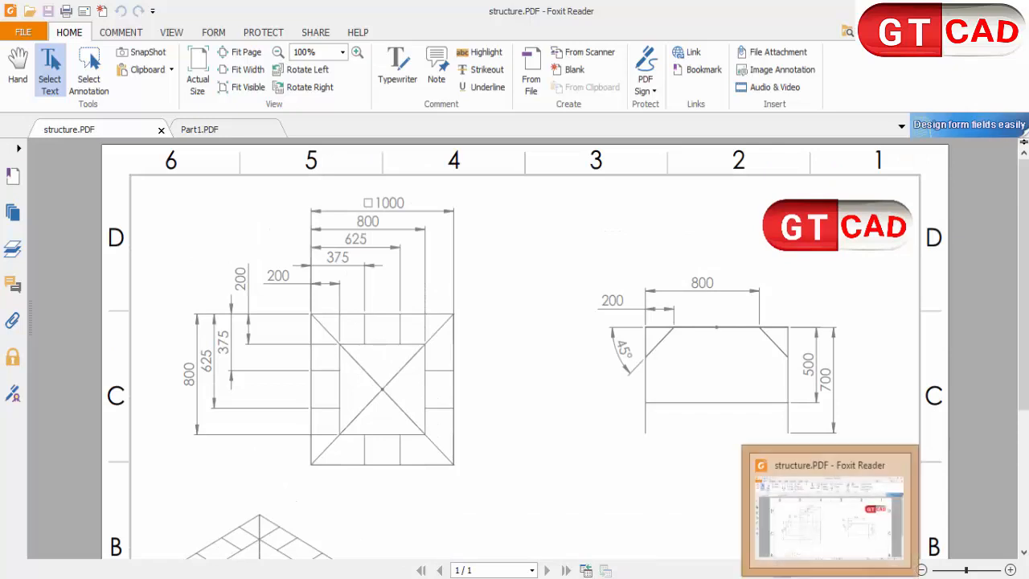
Switch back to SOLIDWORKS and sketch a center rectangle about 408 by 481 mm on the XY plane, centred on the origin.
{"action": "left_click", "coordinate": [779, 578]}
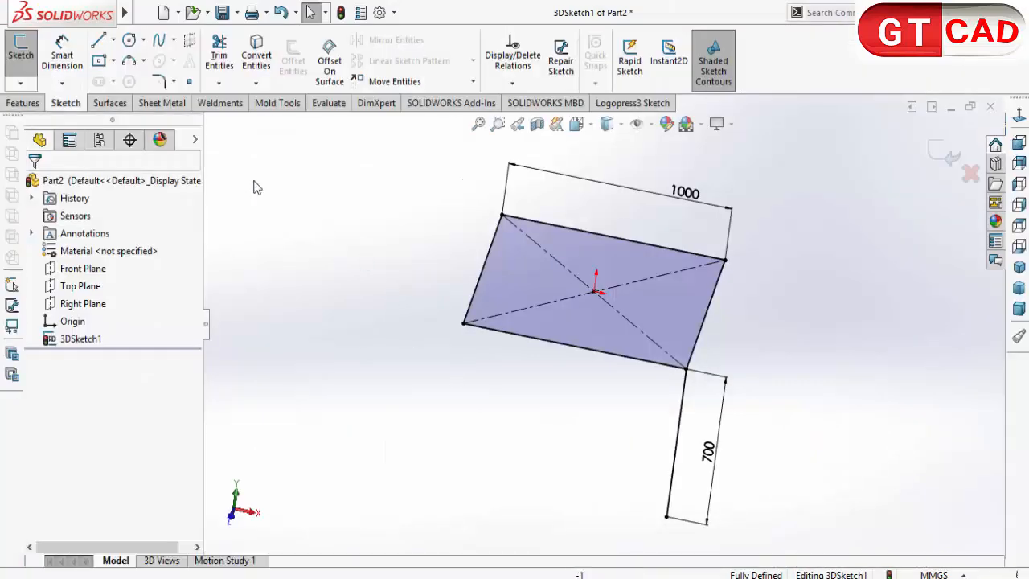
{"action": "left_click", "coordinate": [98, 61]}
{"action": "left_click", "coordinate": [593, 291]}
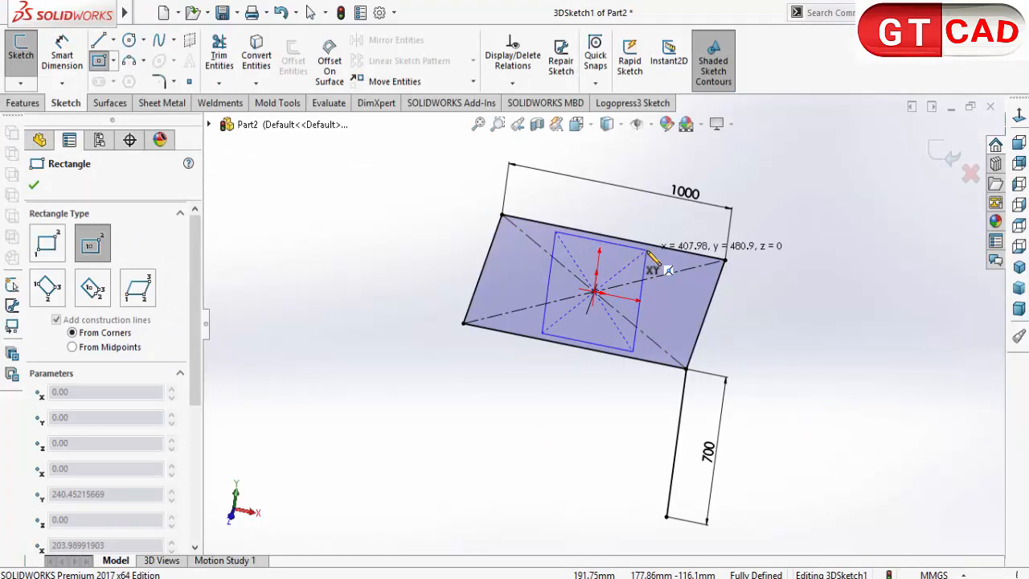
{"action": "left_click", "coordinate": [647, 251]}
{"action": "right_click", "coordinate": [787, 371]}
{"action": "left_click", "coordinate": [850, 379]}
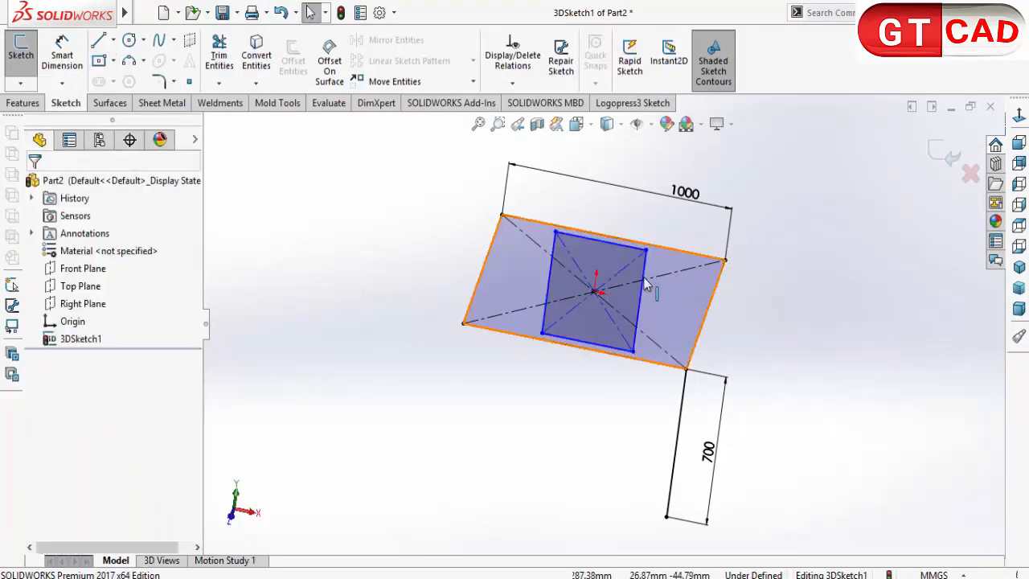
Add an Along X relation to the inner rectangle's upper edge and an Along Z relation to its adjacent perpendicular edge.
{"action": "left_click", "coordinate": [601, 242]}
{"action": "mouse_move", "coordinate": [823, 429]}
{"action": "middle_mouse_down"}
{"action": "mouse_move", "coordinate": [739, 423]}
{"action": "mouse_move", "coordinate": [742, 437]}
{"action": "mouse_move", "coordinate": [769, 435]}
{"action": "middle_mouse_up"}
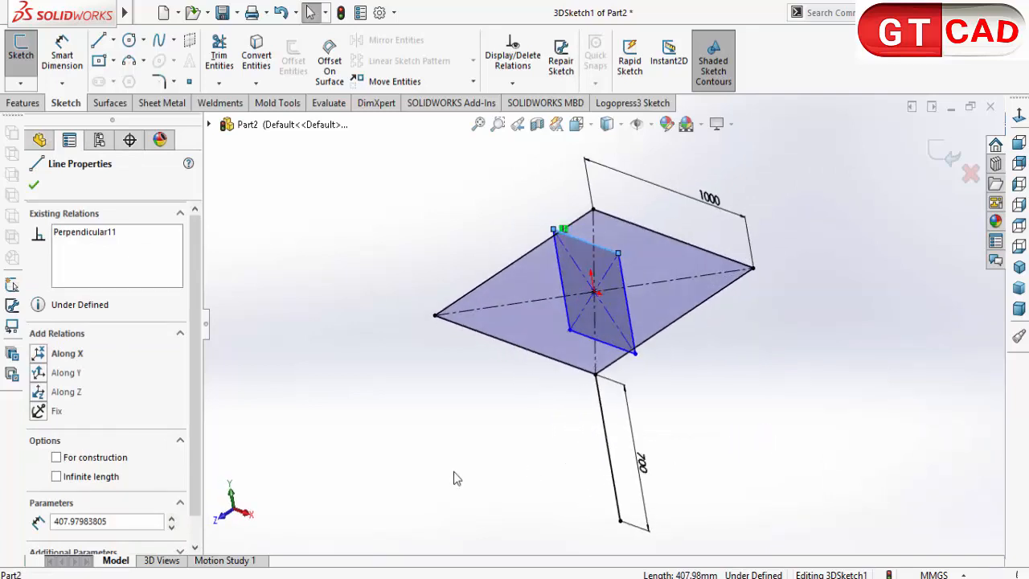
{"action": "left_click", "coordinate": [42, 354]}
{"action": "key", "text": "Escape"}
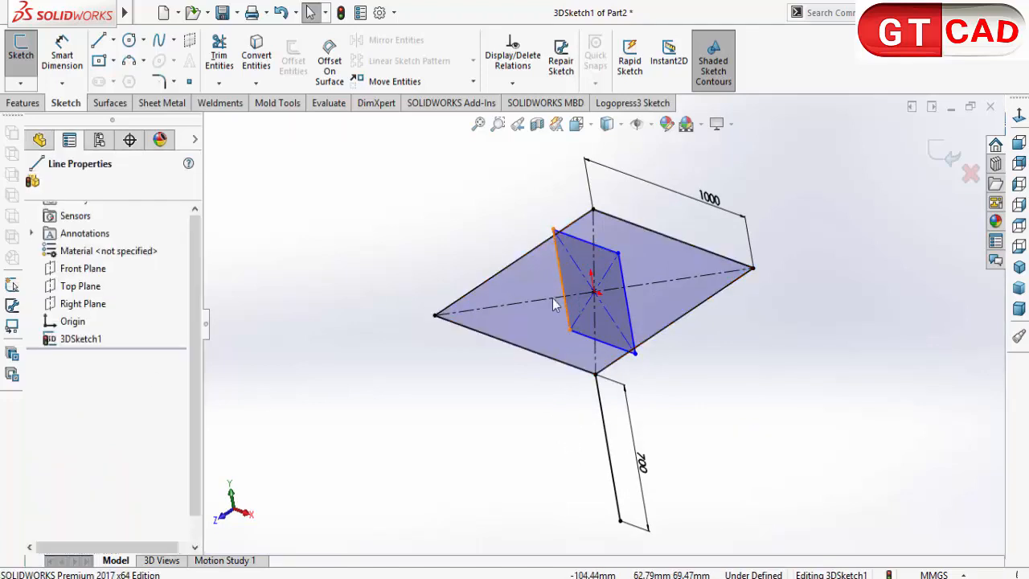
{"action": "left_click", "coordinate": [554, 303]}
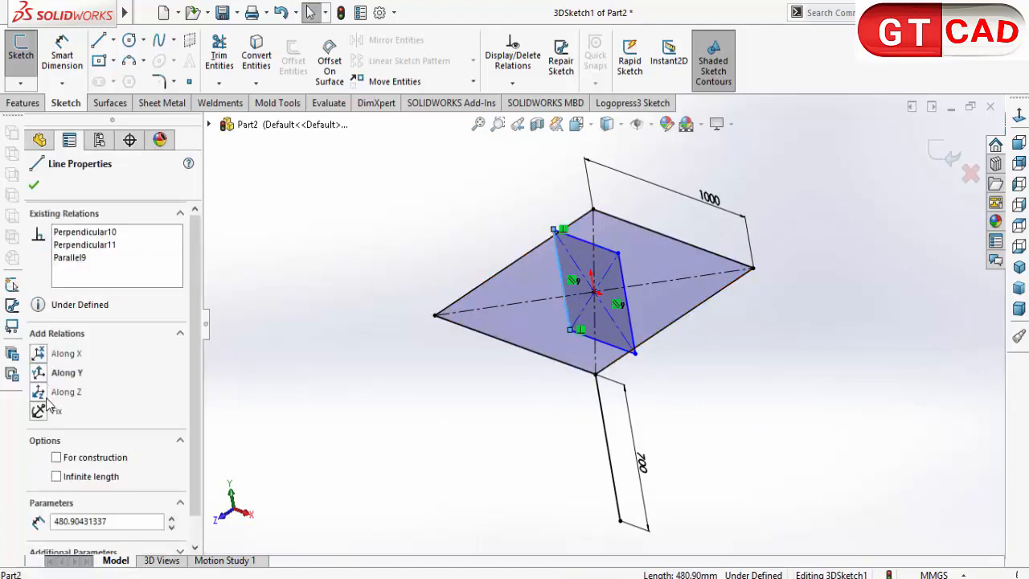
{"action": "left_click", "coordinate": [38, 392]}
{"action": "key", "text": "Escape"}
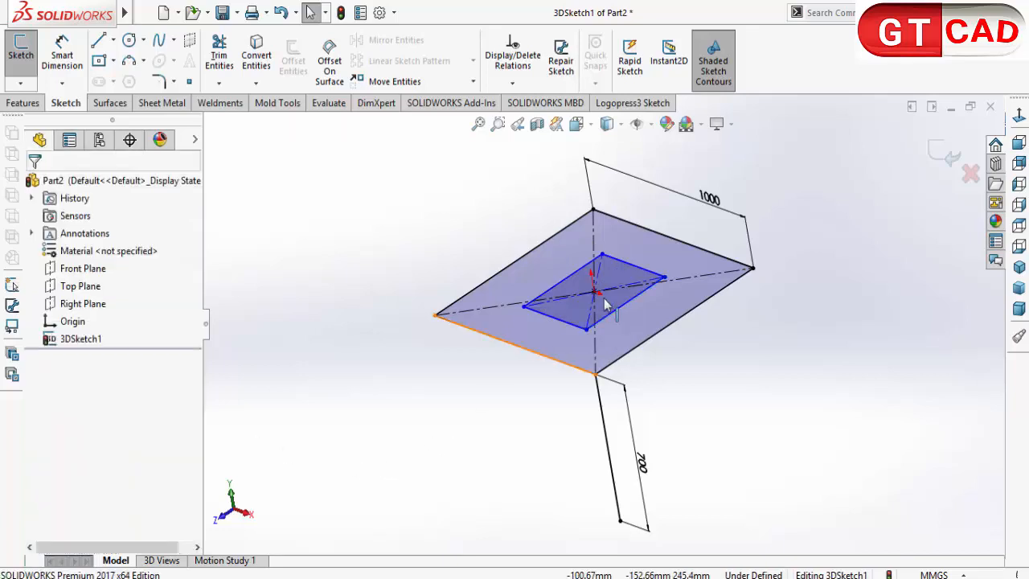
Add a Collinear relation between the inner rectangle's diagonal and the outer square's matching diagonal.
{"action": "scroll", "coordinate": [607, 276], "scroll_direction": "down", "scroll_amount": 5}
{"action": "left_click", "coordinate": [584, 279]}
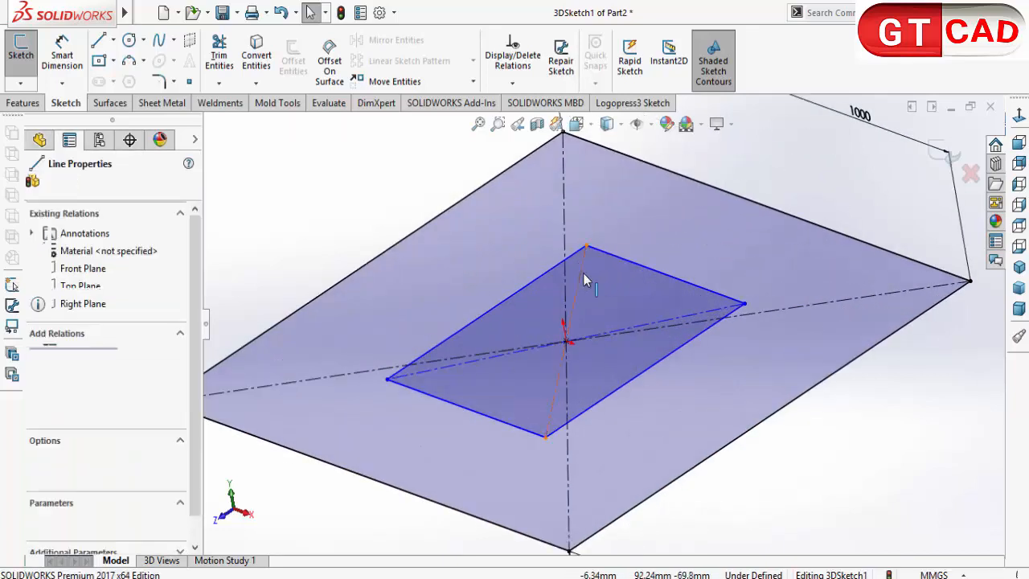
{"action": "left_click", "coordinate": [562, 225], "text": "ctrl"}
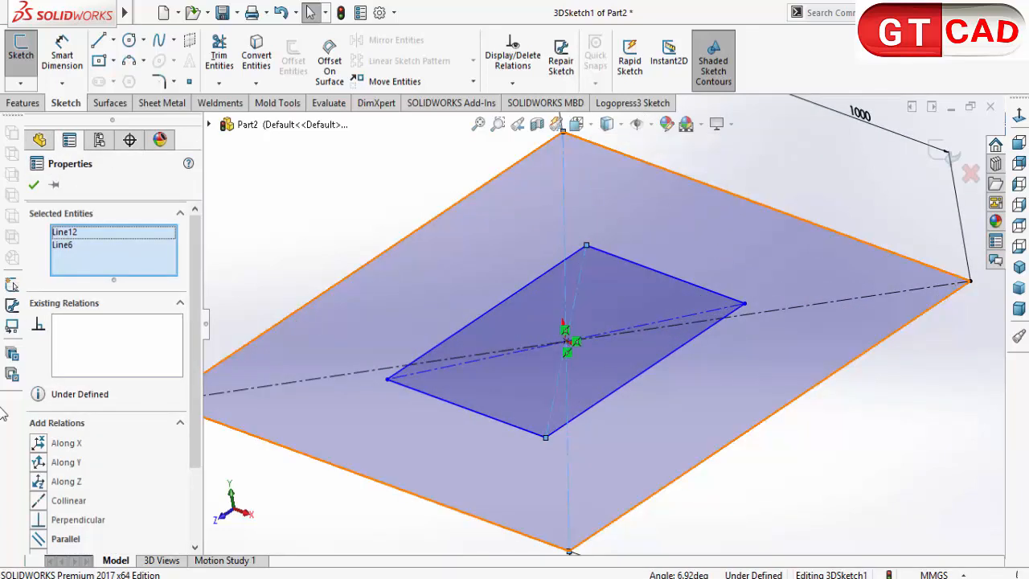
{"action": "left_click", "coordinate": [48, 501]}
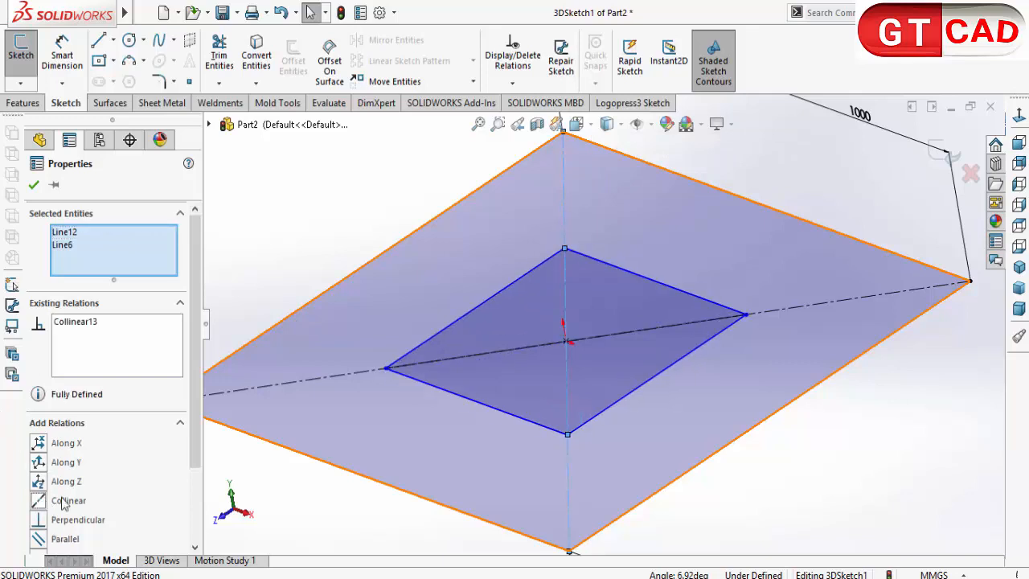
{"action": "left_click", "coordinate": [721, 476]}
Test the collinear constraint by moving the inner rectangle's corner along the outer square's diagonal.
{"action": "left_click", "coordinate": [746, 315]}
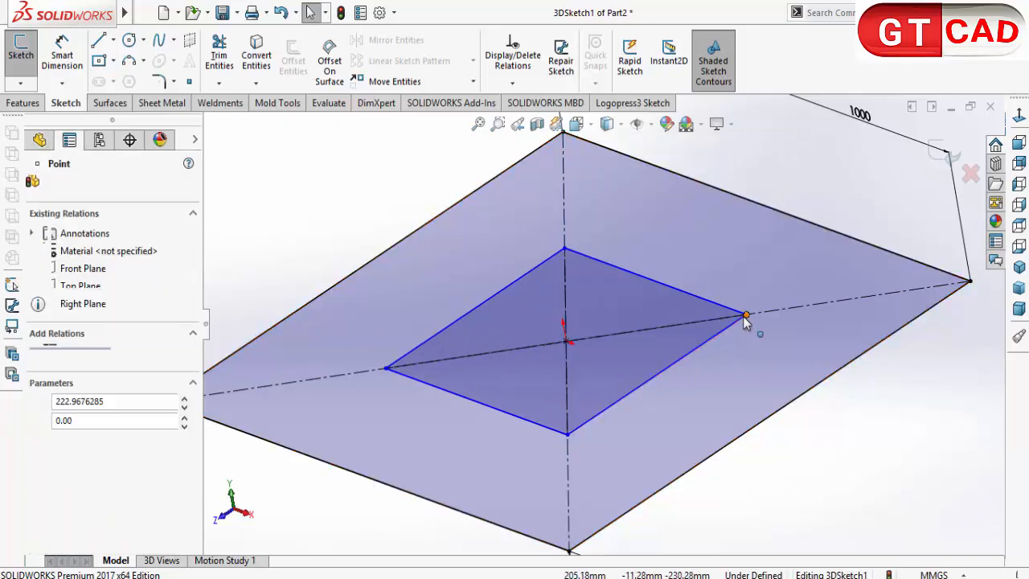
{"action": "left_click_drag", "start_coordinate": [748, 315], "coordinate": [765, 423]}
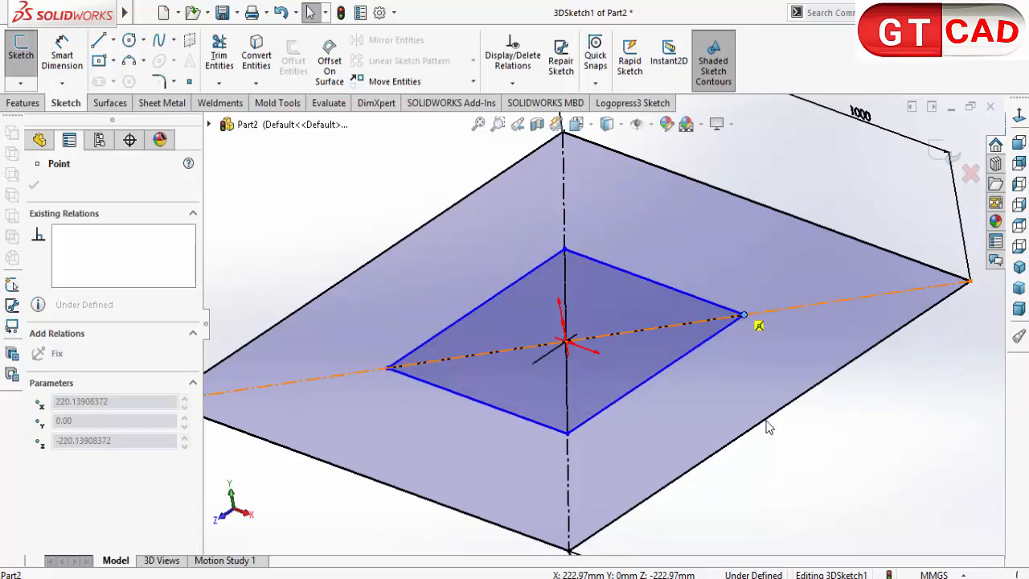
{"action": "left_click", "coordinate": [788, 448]}
Check the inner square's size in structure.PDF, return to SOLIDWORKS and dimension its rear edge to 600 mm.
{"action": "scroll", "coordinate": [788, 450], "scroll_direction": "up", "scroll_amount": 1}
{"action": "left_click", "coordinate": [829, 578]}
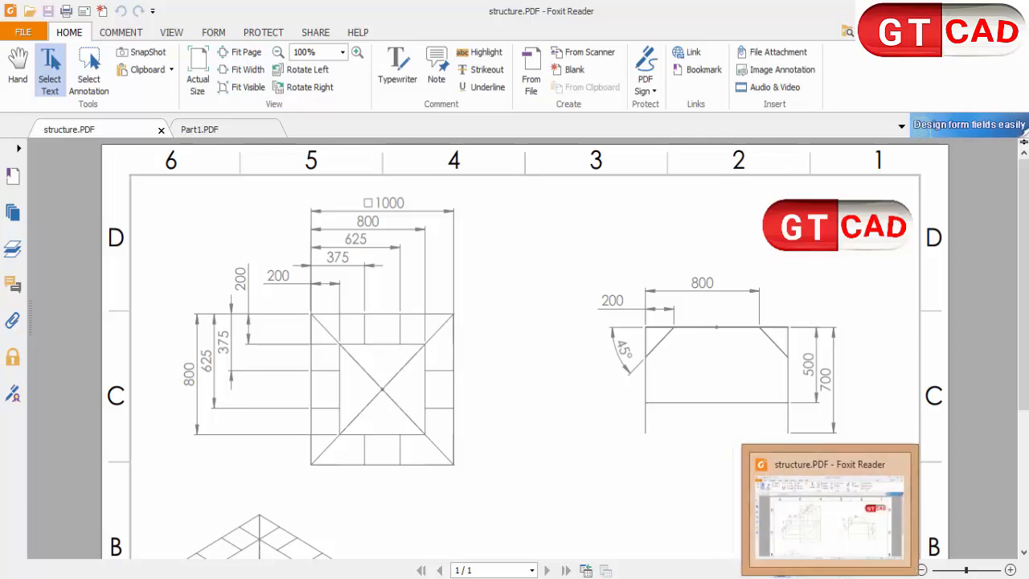
{"action": "left_click", "coordinate": [764, 577]}
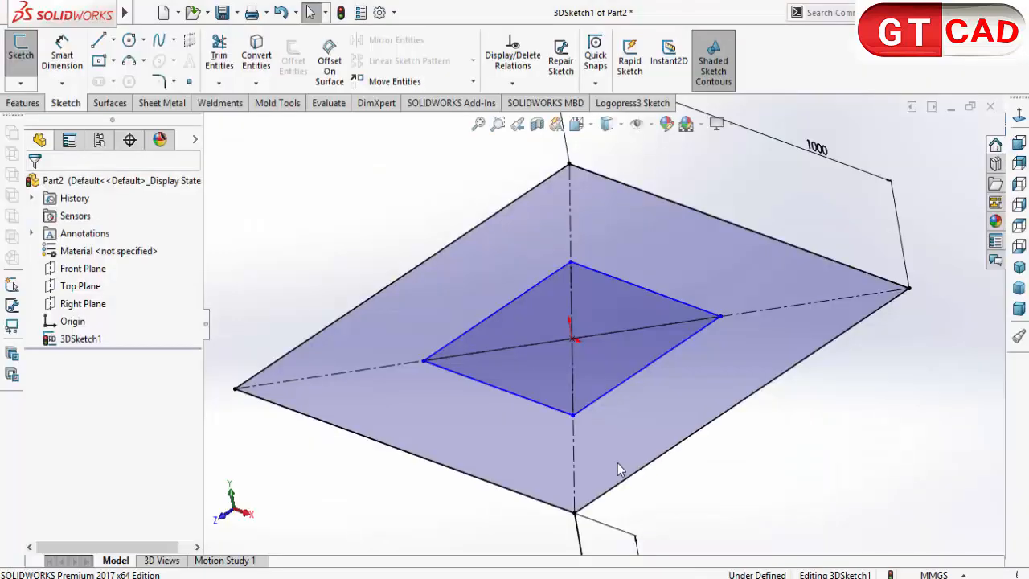
{"action": "left_click", "coordinate": [62, 55]}
{"action": "left_click", "coordinate": [612, 286]}
{"action": "left_click", "coordinate": [648, 278]}
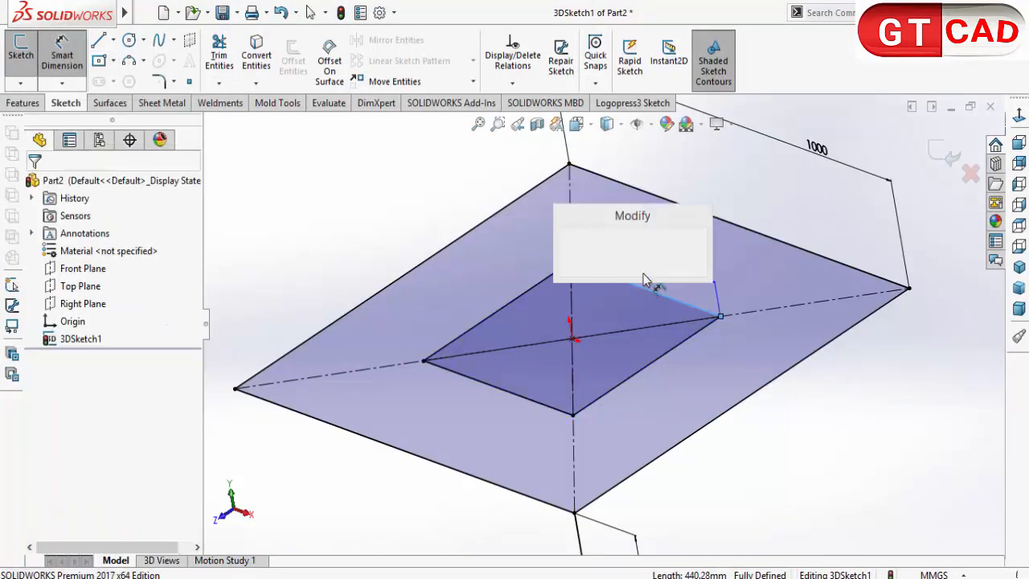
{"action": "type", "text": "600"}
{"action": "key", "text": "Return"}
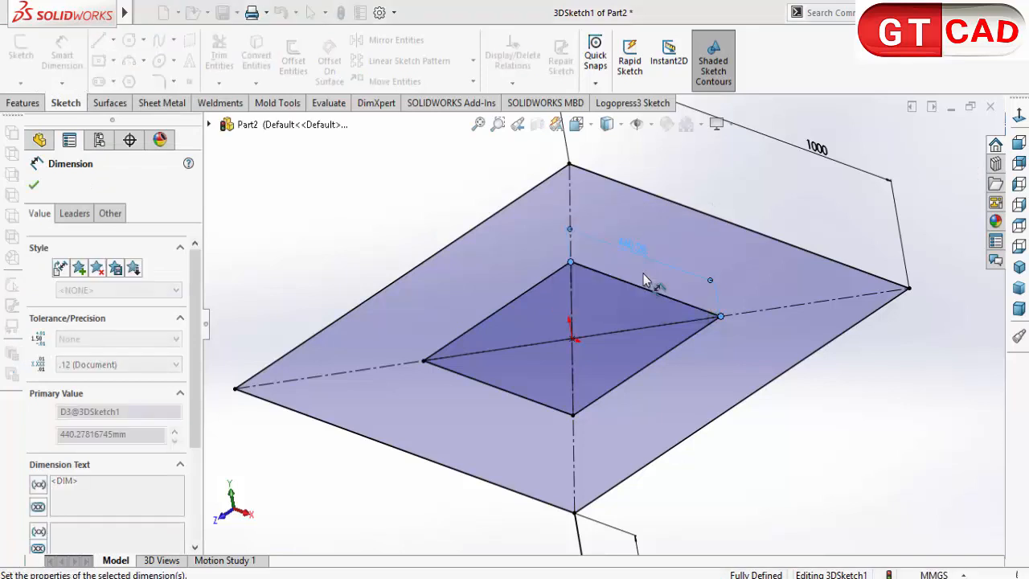
{"action": "scroll", "coordinate": [645, 294], "scroll_direction": "up", "scroll_amount": 2}
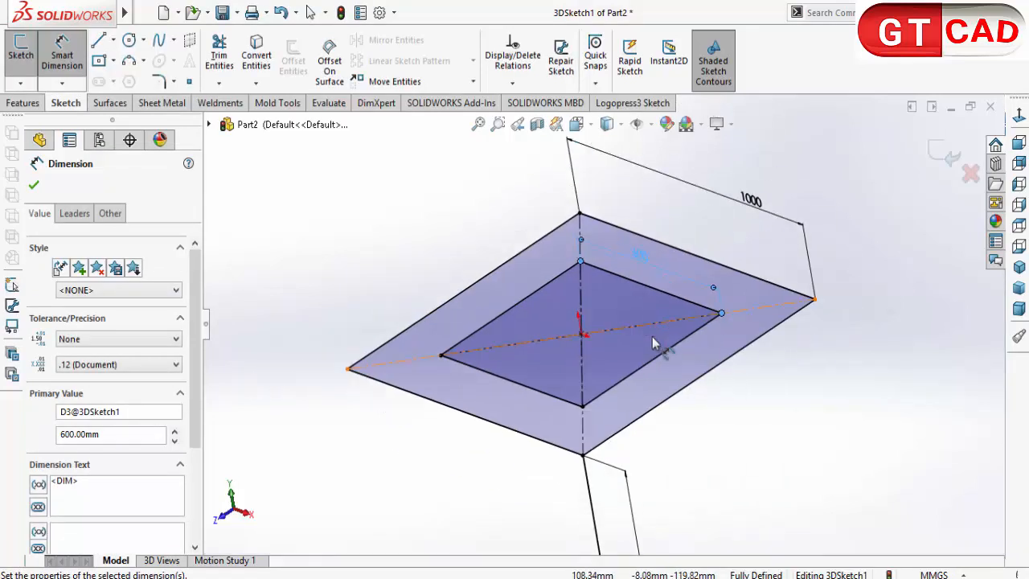
{"action": "right_click", "coordinate": [776, 457]}
{"action": "left_click", "coordinate": [833, 516]}
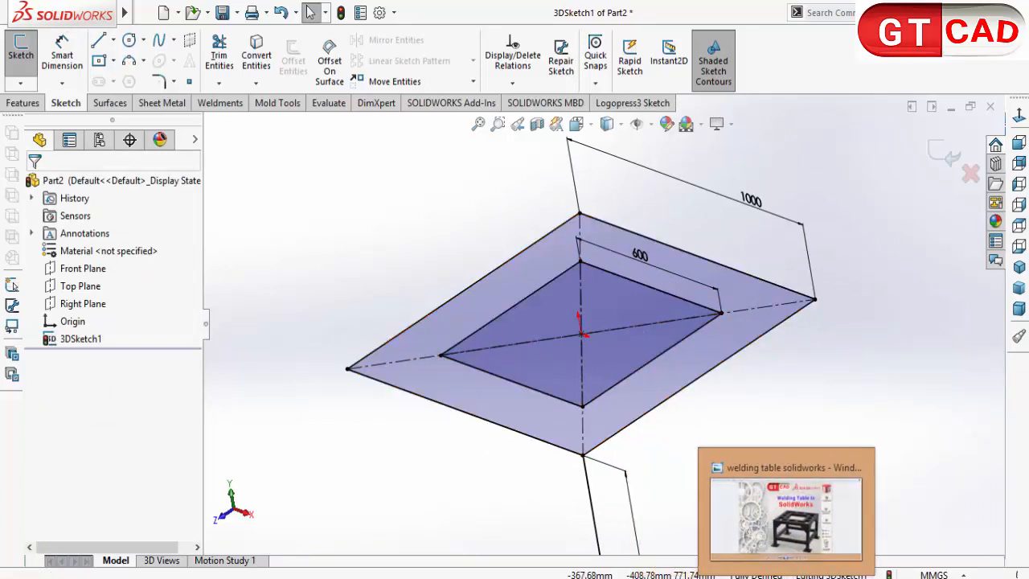
Check the cross members in structure.PDF and draw a line about 200 mm long between the inner and outer squares' front edges in SOLIDWORKS.
{"action": "left_click", "coordinate": [794, 578]}
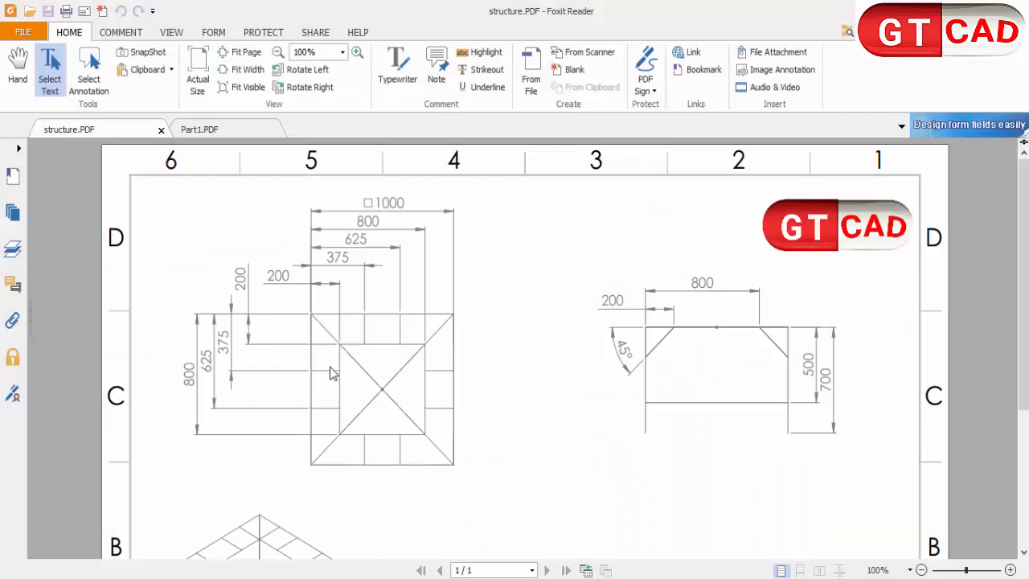
{"action": "scroll", "coordinate": [414, 434], "scroll_direction": "down", "scroll_amount": 5}
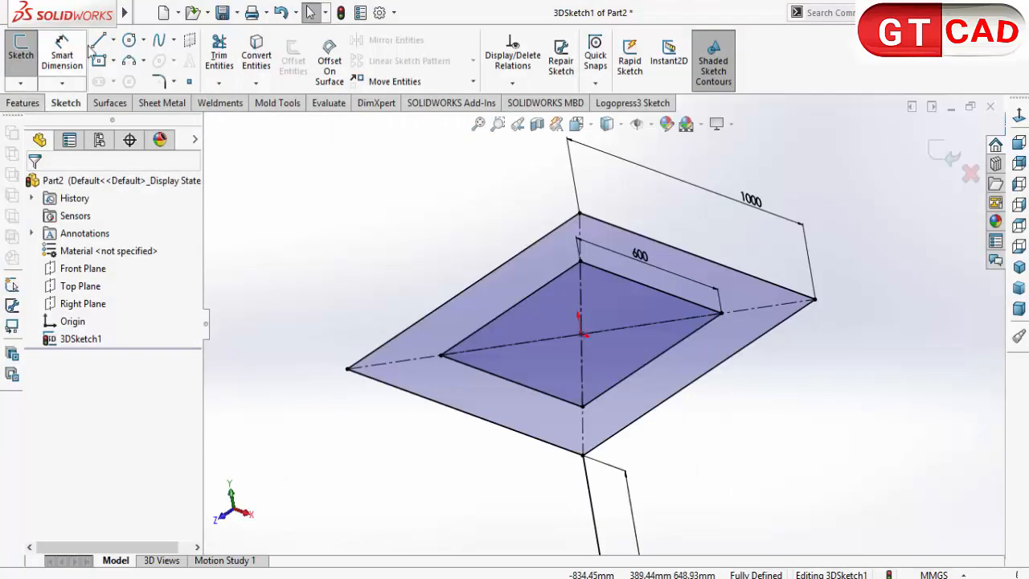
{"action": "left_click", "coordinate": [493, 385]}
{"action": "left_click", "coordinate": [446, 403]}
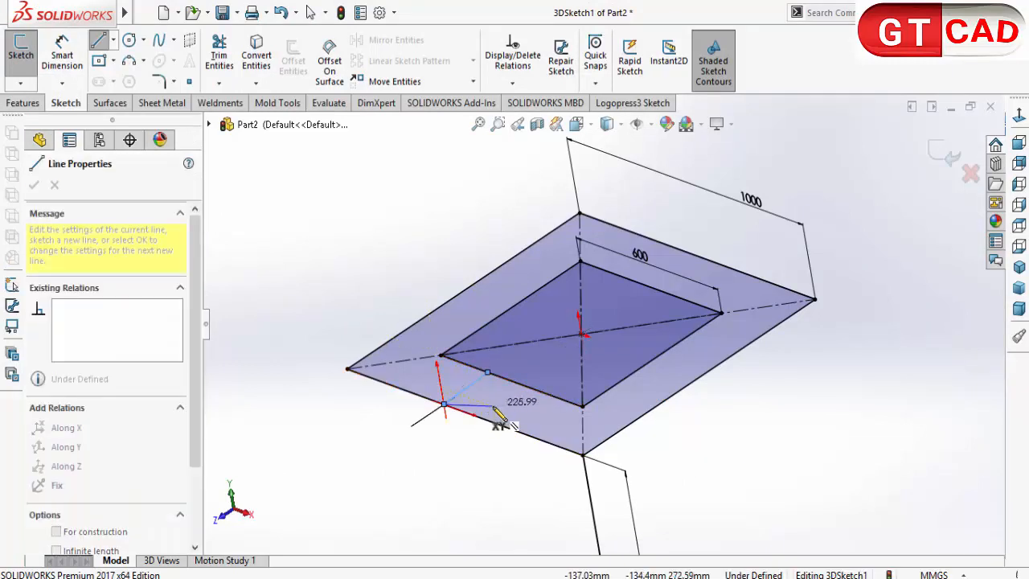
{"action": "right_click", "coordinate": [505, 406]}
{"action": "left_click", "coordinate": [518, 416]}
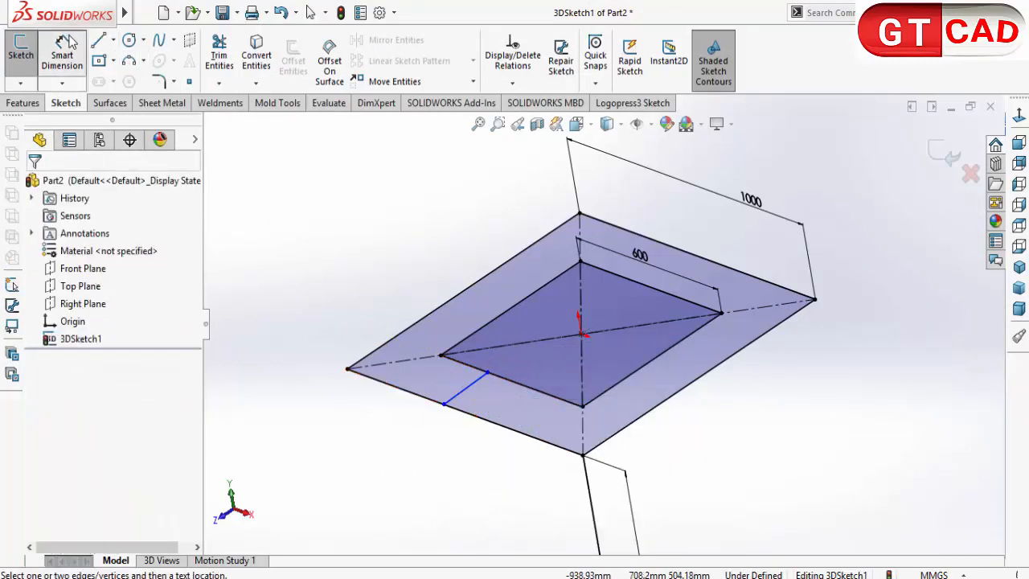
Draw a second line about 205 mm long between the inner and outer squares' front edges, beside the first one.
{"action": "left_click", "coordinate": [98, 40]}
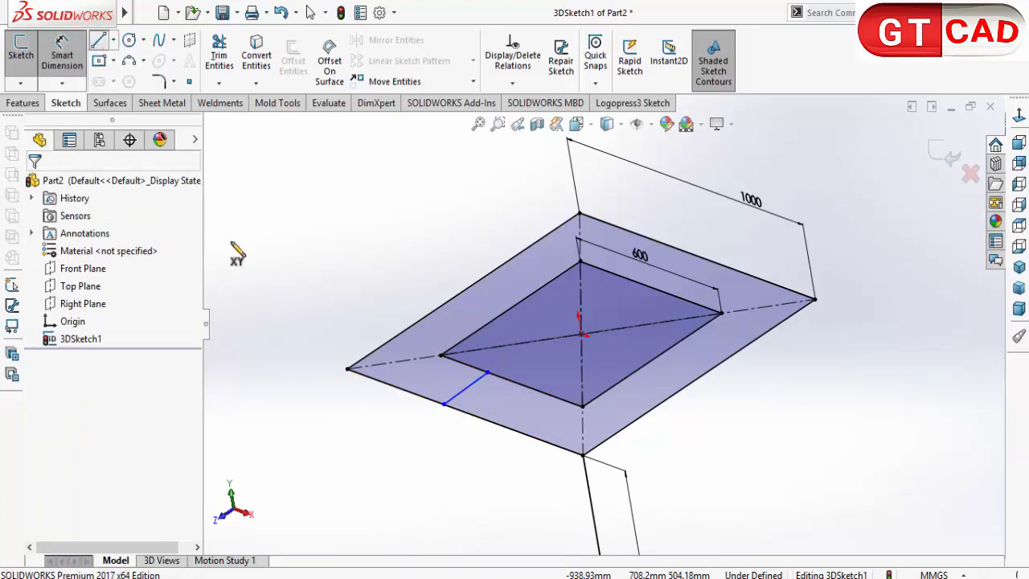
{"action": "left_click", "coordinate": [525, 386]}
{"action": "left_click", "coordinate": [488, 421]}
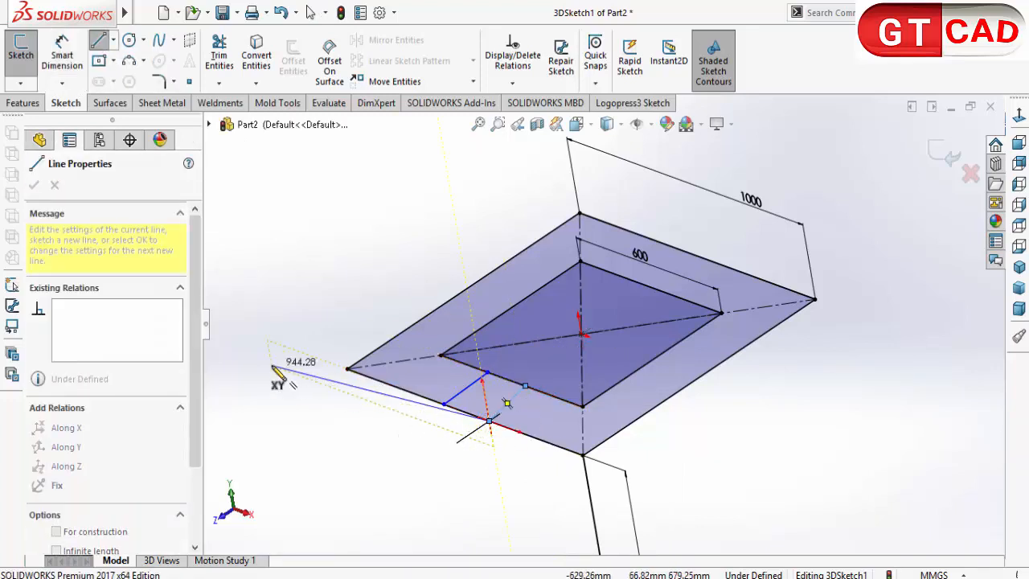
{"action": "right_click", "coordinate": [275, 370]}
{"action": "left_click", "coordinate": [310, 374]}
{"action": "mouse_move", "coordinate": [462, 452]}
{"action": "middle_mouse_down"}
{"action": "mouse_move", "coordinate": [501, 402]}
{"action": "mouse_move", "coordinate": [519, 420]}
{"action": "mouse_move", "coordinate": [499, 459]}
{"action": "mouse_move", "coordinate": [492, 451]}
{"action": "middle_mouse_up"}
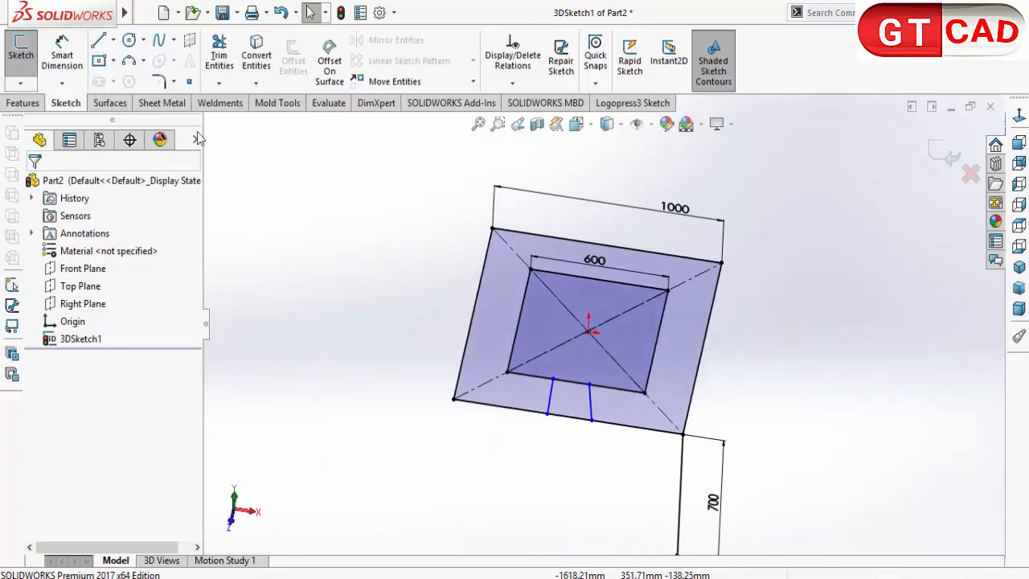
{"action": "left_click", "coordinate": [99, 40]}
{"action": "left_click", "coordinate": [502, 318]}
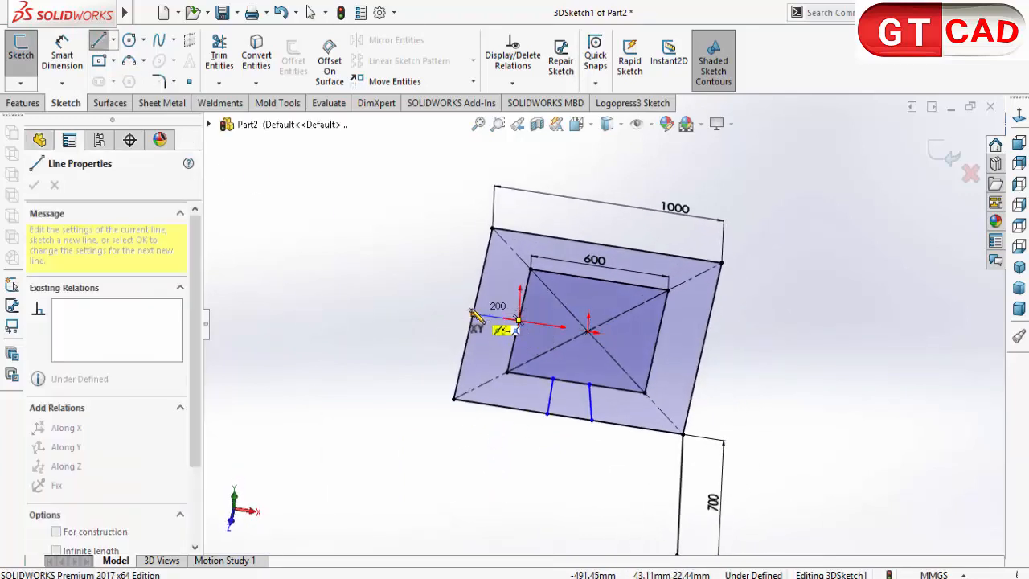
{"action": "right_click", "coordinate": [444, 322]}
{"action": "left_click", "coordinate": [472, 322]}
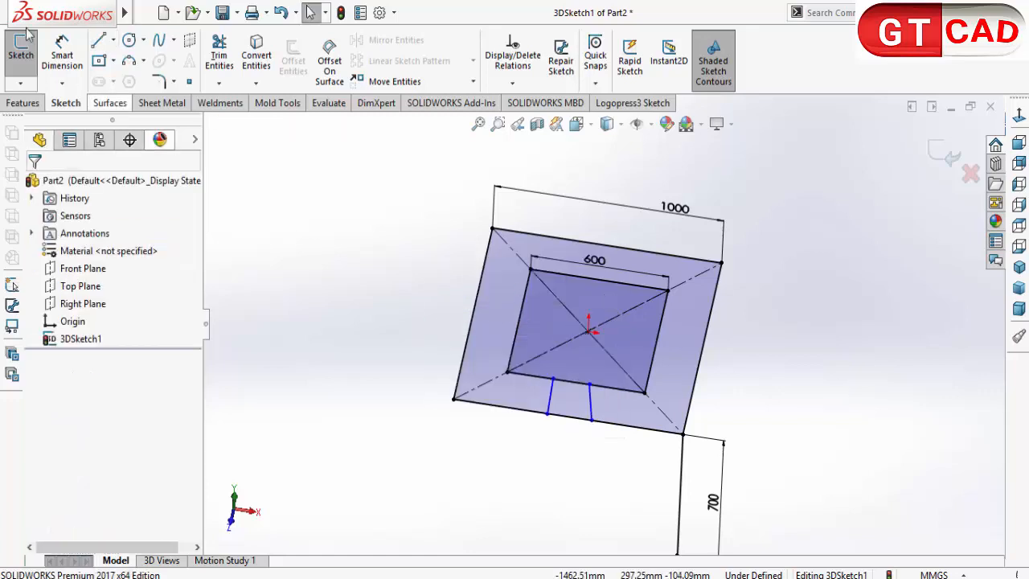
Draw two lines about 200 mm long joining the left edges of the inner and outer squares, one behind the other.
{"action": "left_click", "coordinate": [99, 40]}
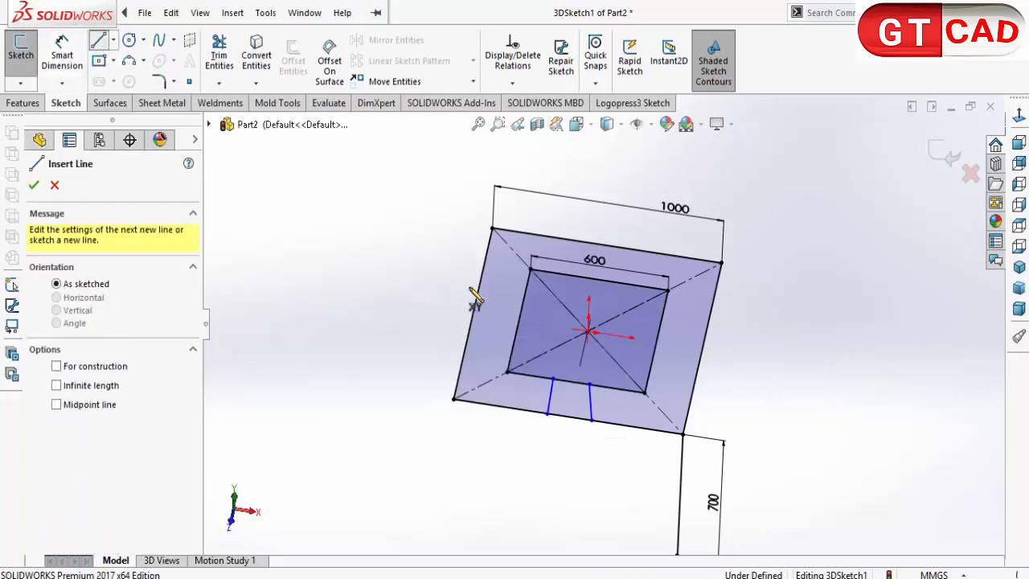
{"action": "left_click", "coordinate": [515, 339]}
{"action": "right_click", "coordinate": [403, 325]}
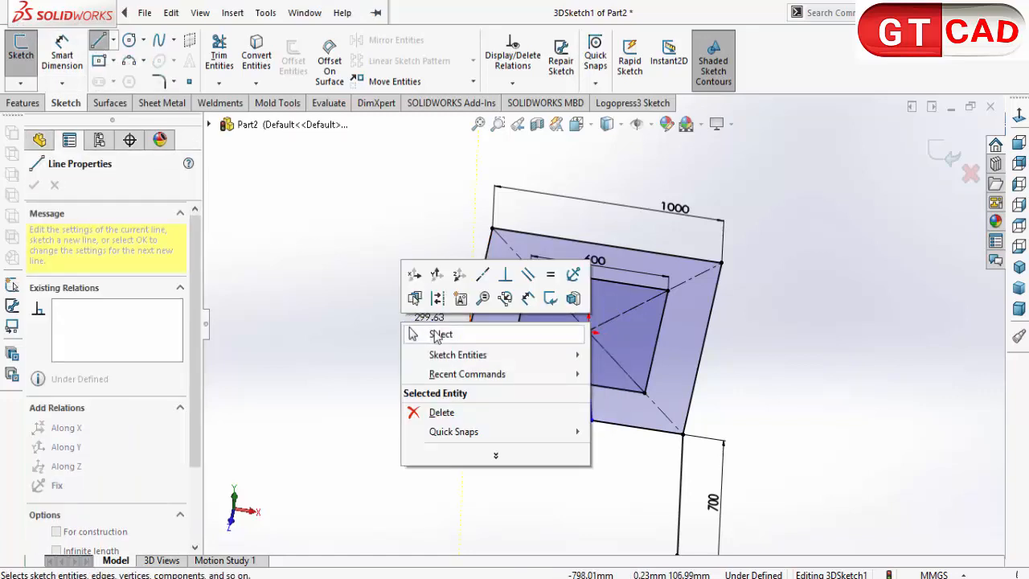
{"action": "left_click", "coordinate": [436, 334]}
{"action": "left_click", "coordinate": [99, 40]}
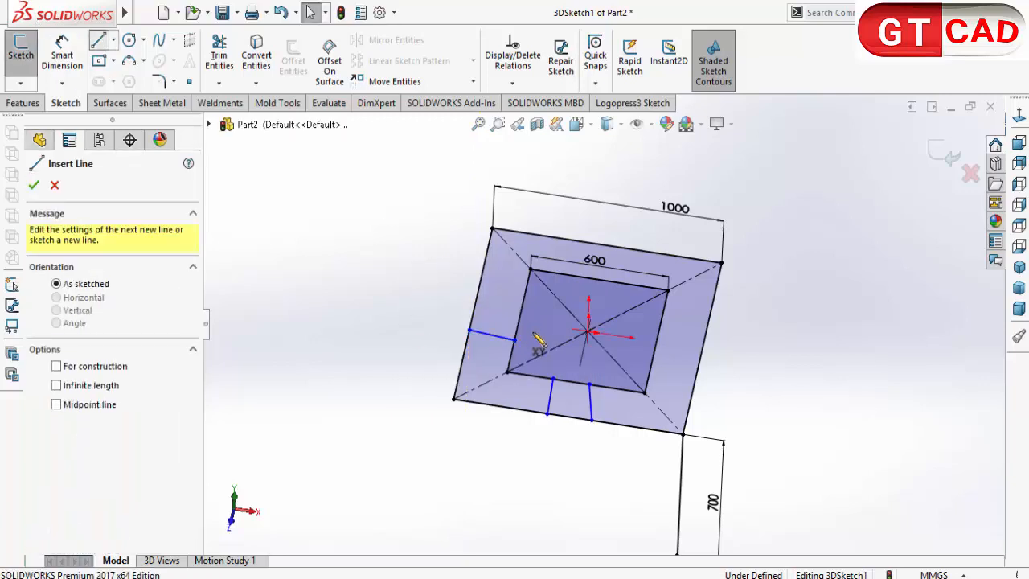
{"action": "left_click", "coordinate": [525, 306]}
{"action": "left_click", "coordinate": [478, 295]}
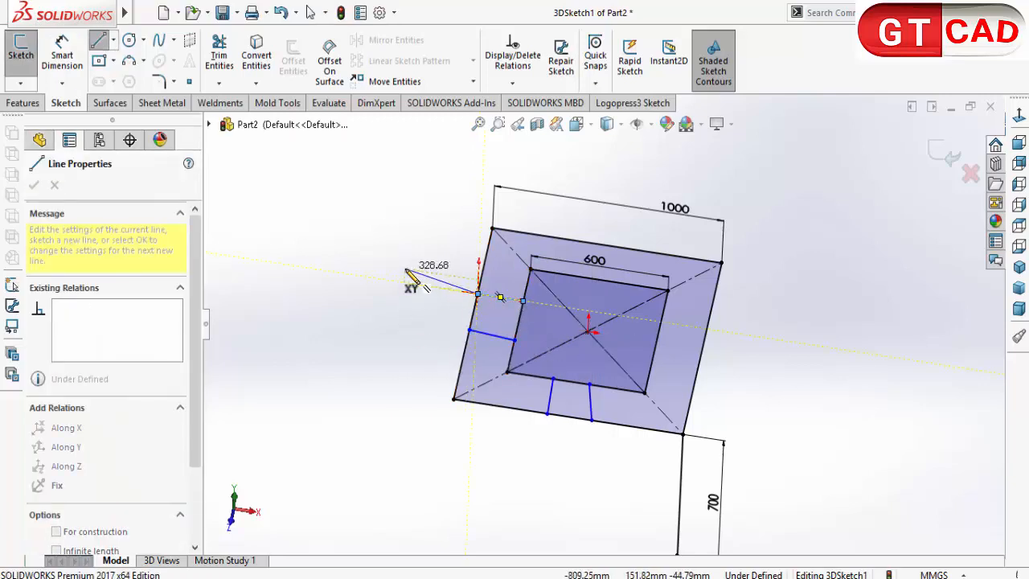
{"action": "right_click", "coordinate": [415, 277]}
{"action": "left_click", "coordinate": [434, 279]}
Add a Parallel relation between the two cross lines on the frame's left side.
{"action": "left_click", "coordinate": [506, 303]}
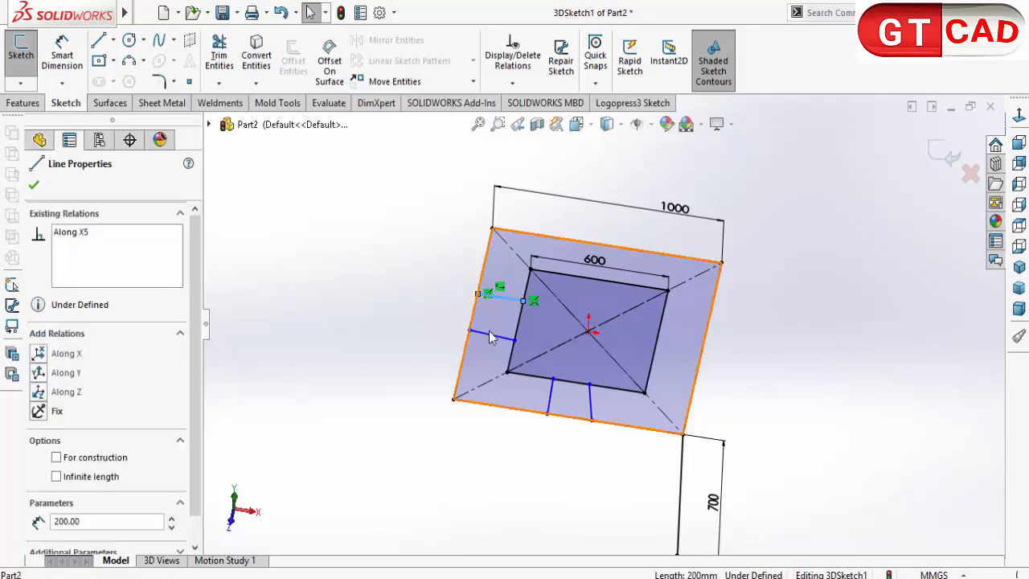
{"action": "left_click", "coordinate": [493, 336], "text": "ctrl"}
{"action": "left_click_drag", "start_coordinate": [197, 434], "coordinate": [193, 474]}
{"action": "left_click", "coordinate": [40, 487]}
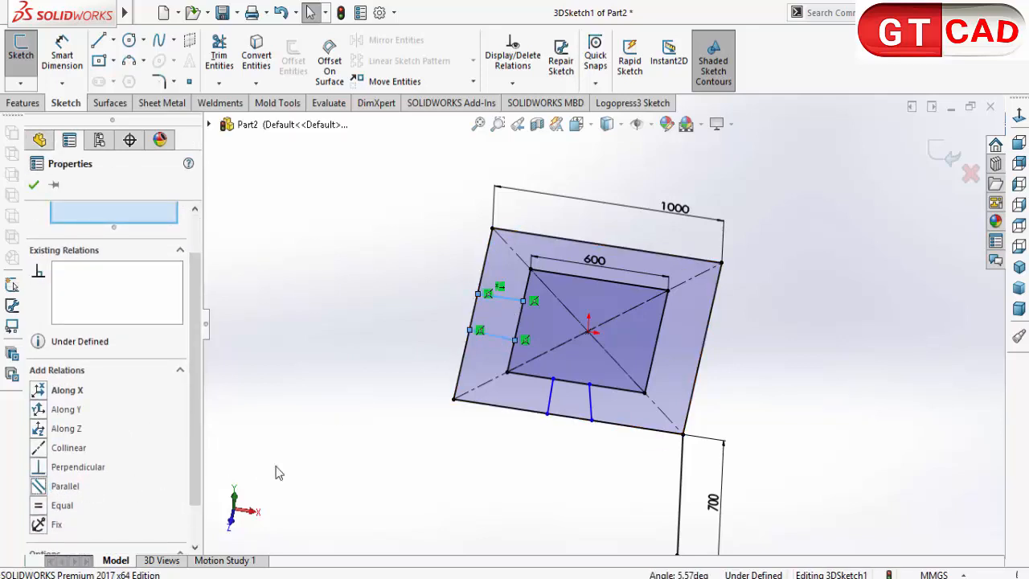
{"action": "left_click", "coordinate": [351, 381]}
Make the two front cross lines parallel and add an Along Z relation to the one nearer the left corner.
{"action": "left_click", "coordinate": [550, 395]}
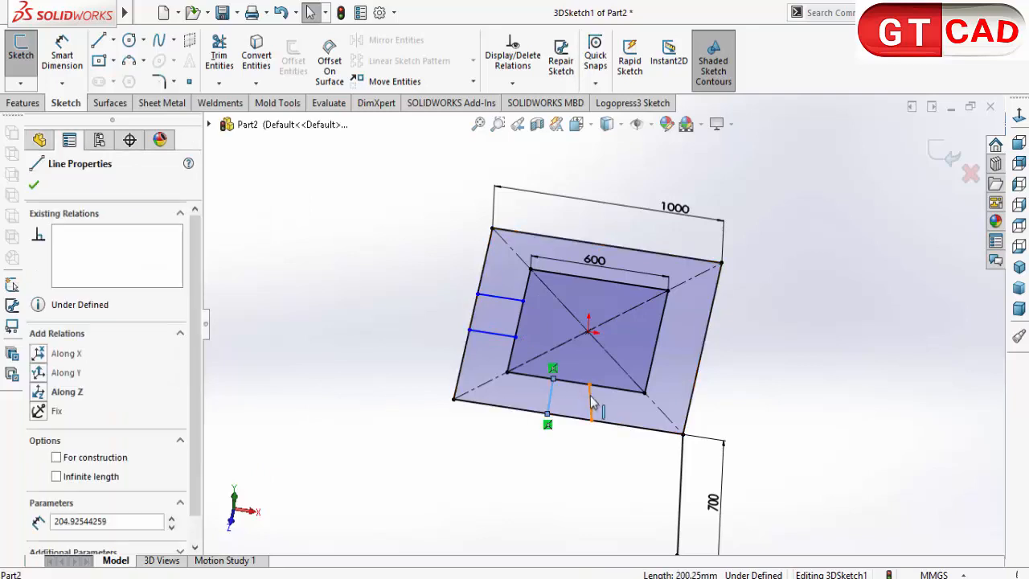
{"action": "left_click", "coordinate": [592, 405], "text": "ctrl"}
{"action": "left_click", "coordinate": [40, 540]}
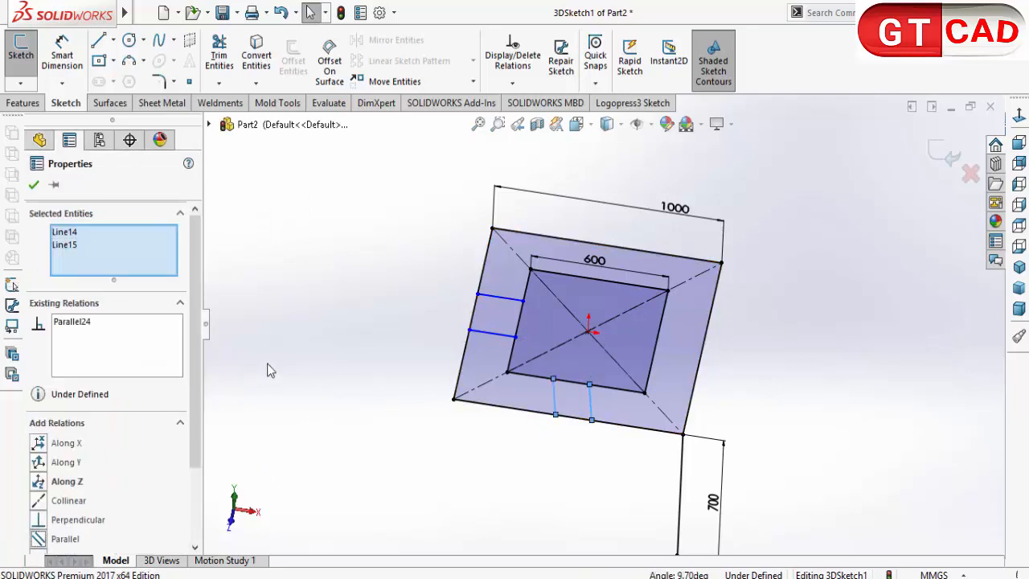
{"action": "left_click", "coordinate": [266, 364]}
{"action": "left_click", "coordinate": [551, 400]}
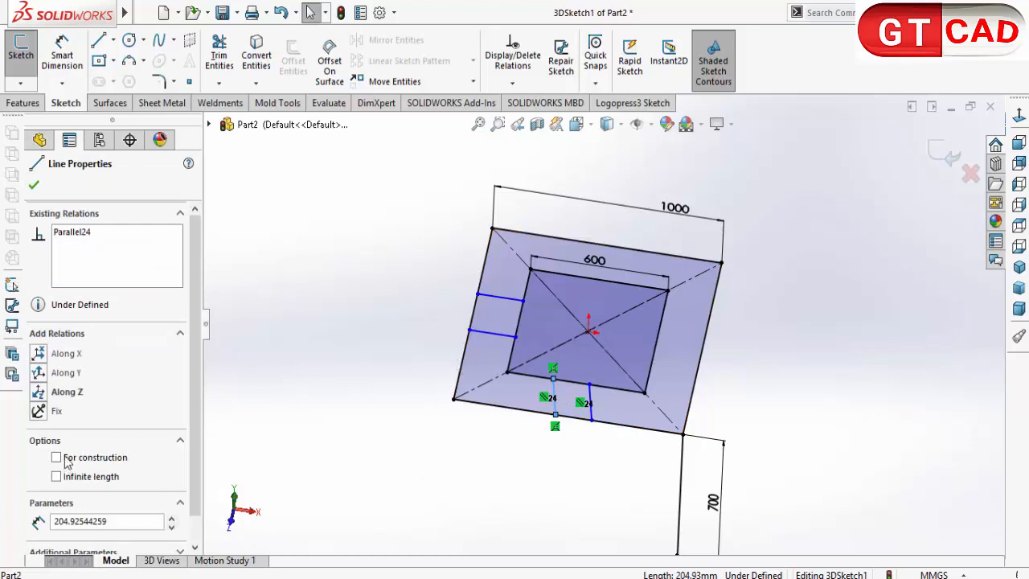
{"action": "left_click", "coordinate": [39, 391]}
{"action": "left_click", "coordinate": [416, 346]}
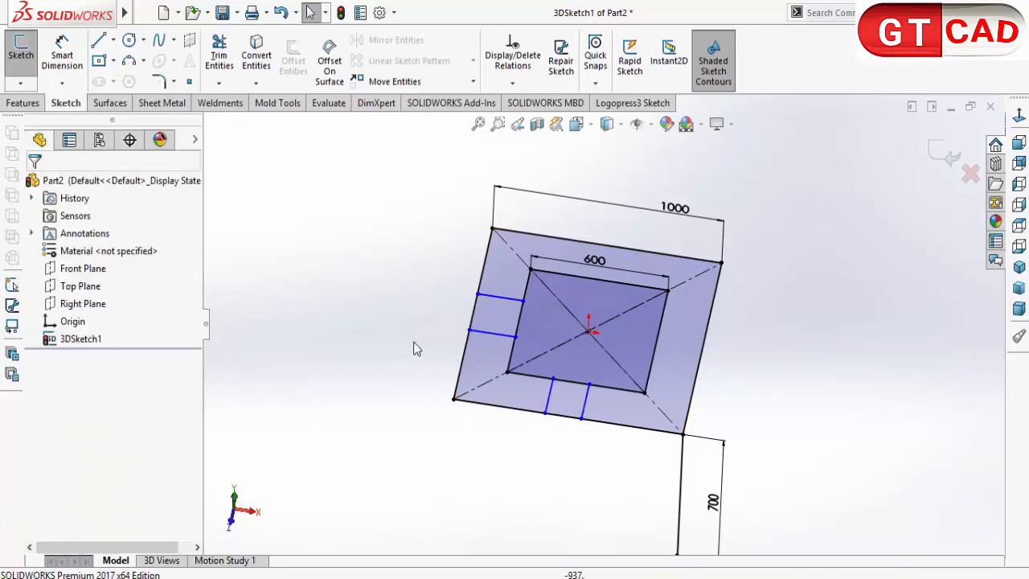
Add an Along X relation to the left-side cross line nearer the front edge.
{"action": "left_click", "coordinate": [493, 334]}
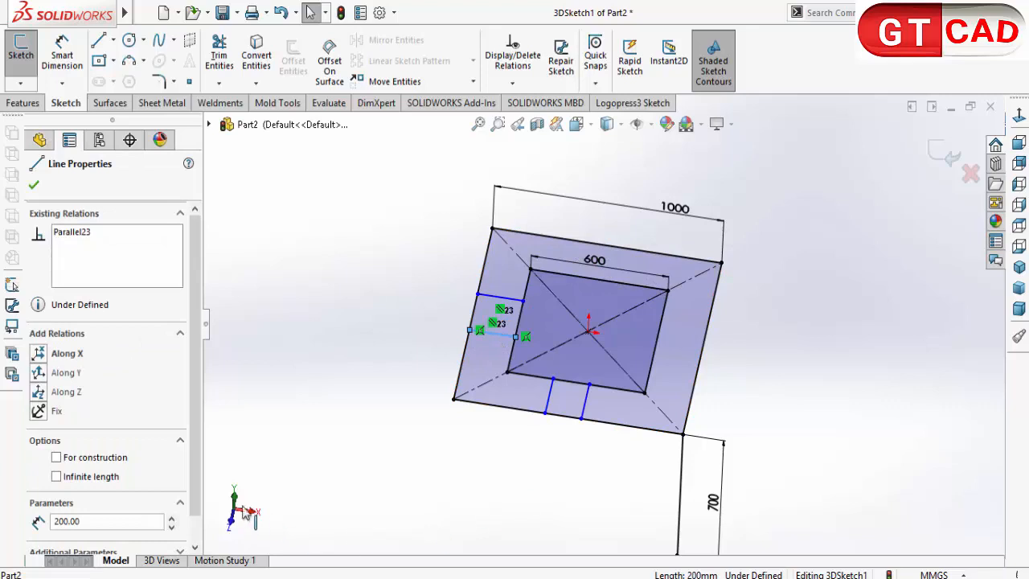
{"action": "left_click", "coordinate": [39, 354]}
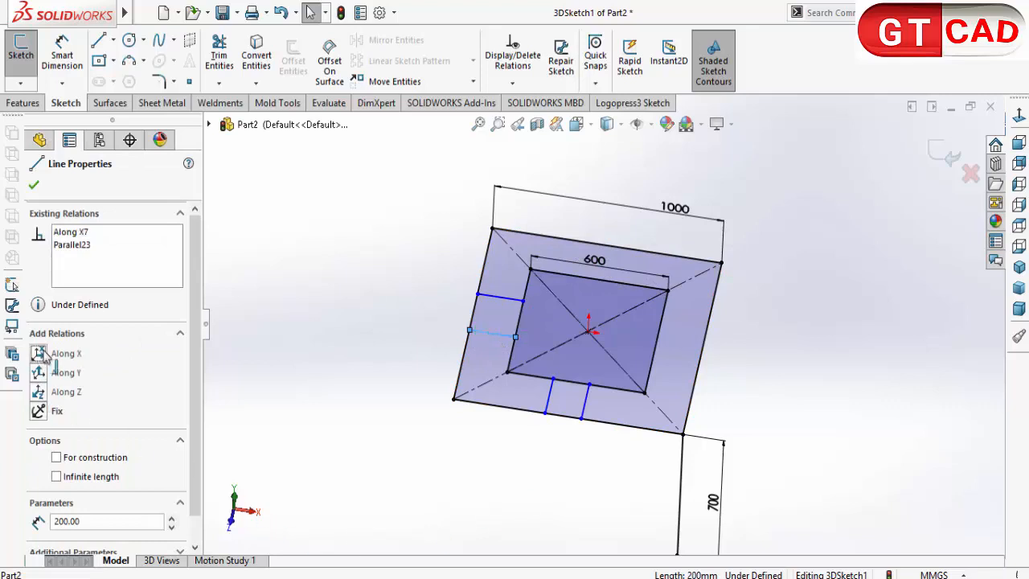
{"action": "left_click", "coordinate": [341, 293]}
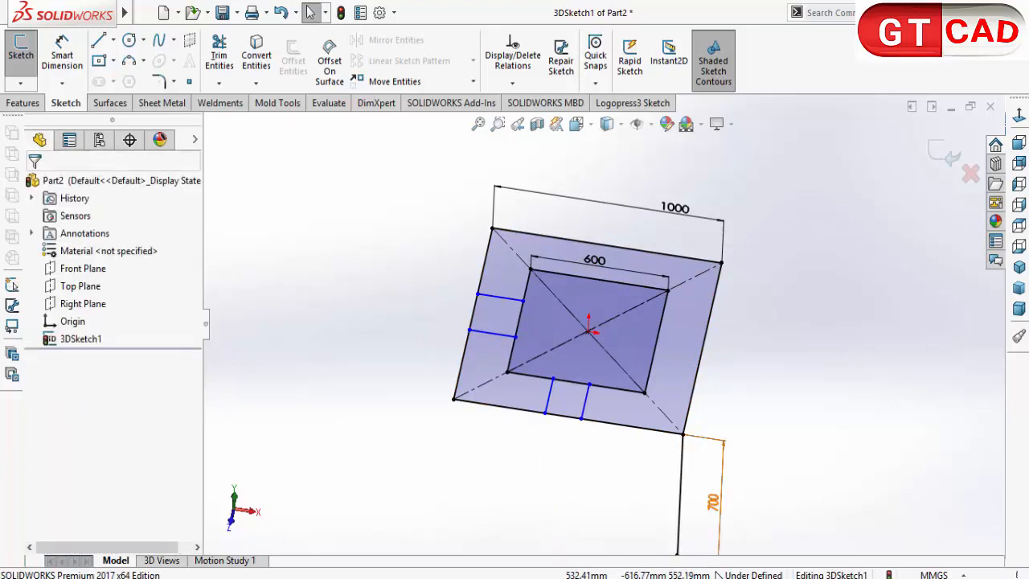
Switch to Foxit Reader and check the cross-member positions in the plan view of structure.PDF.
{"action": "key", "text": "alt+Tab"}
{"action": "scroll", "coordinate": [361, 287], "scroll_direction": "up", "scroll_amount": 5}
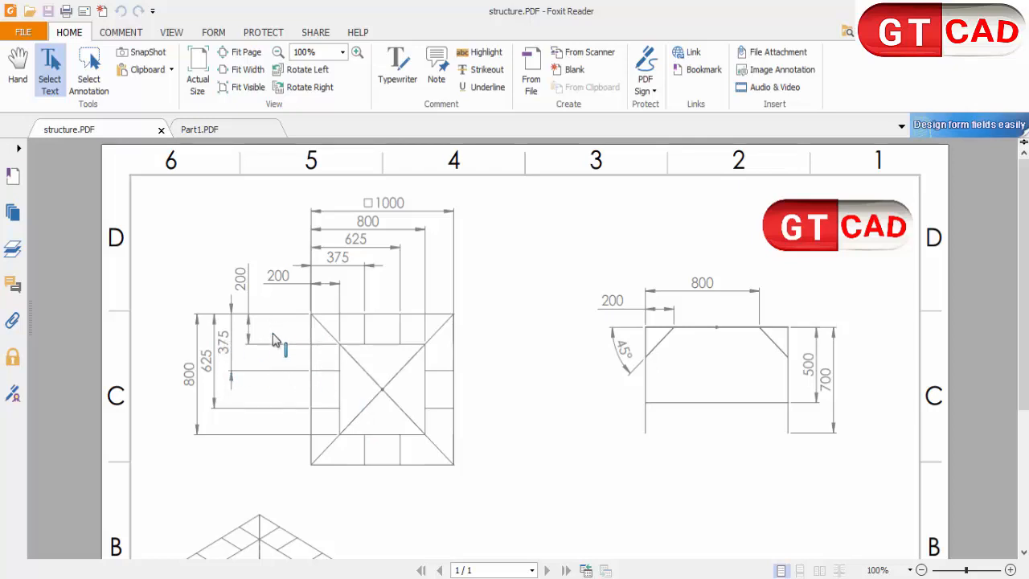
{"action": "scroll", "coordinate": [379, 397], "scroll_direction": "down", "scroll_amount": 2}
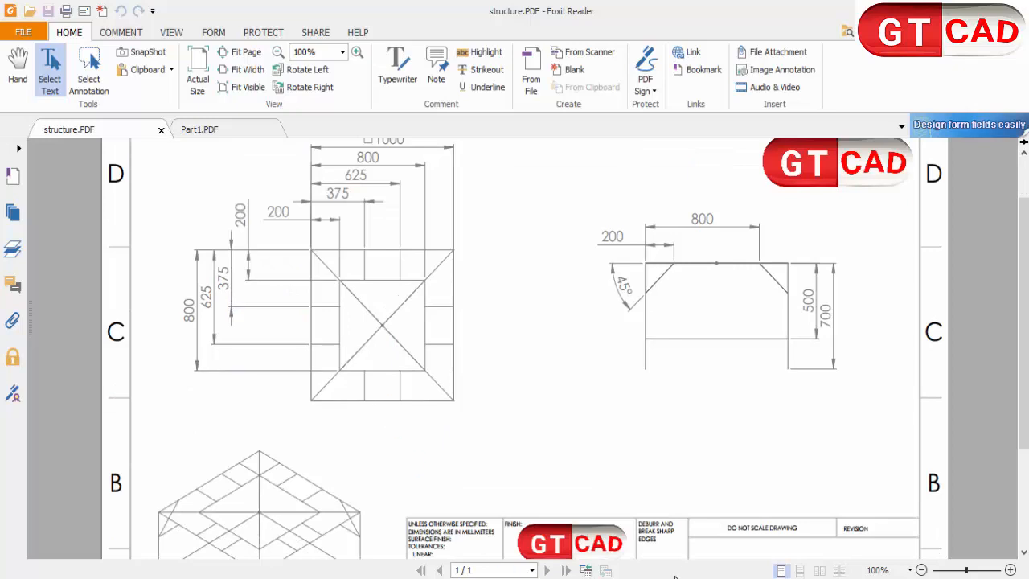
Switch back to SOLIDWORKS and dimension the left-side cross line nearer the back edge 375 mm from the outer back edge.
{"action": "mouse_move", "coordinate": [709, 577]}
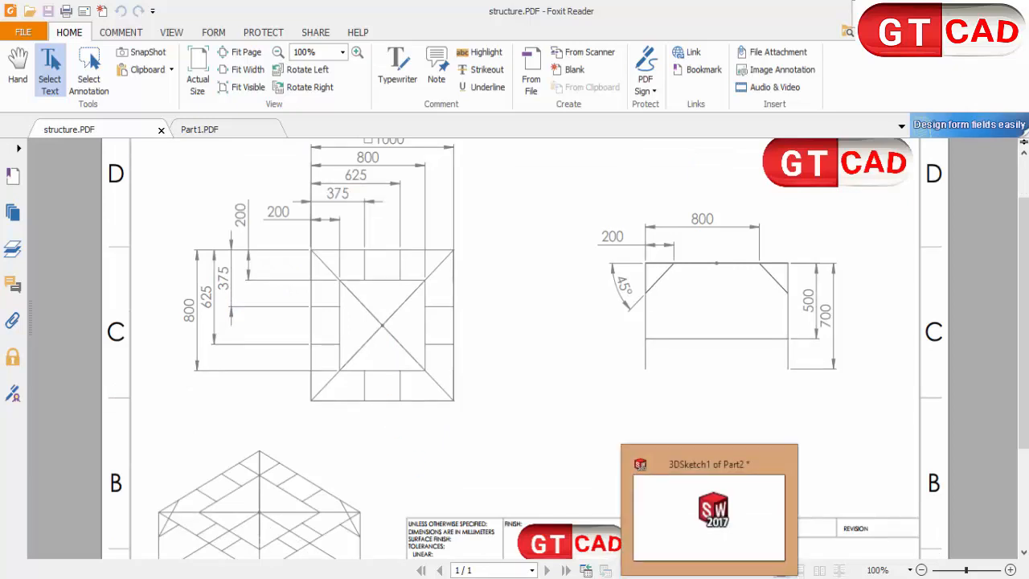
{"action": "mouse_move", "coordinate": [829, 577]}
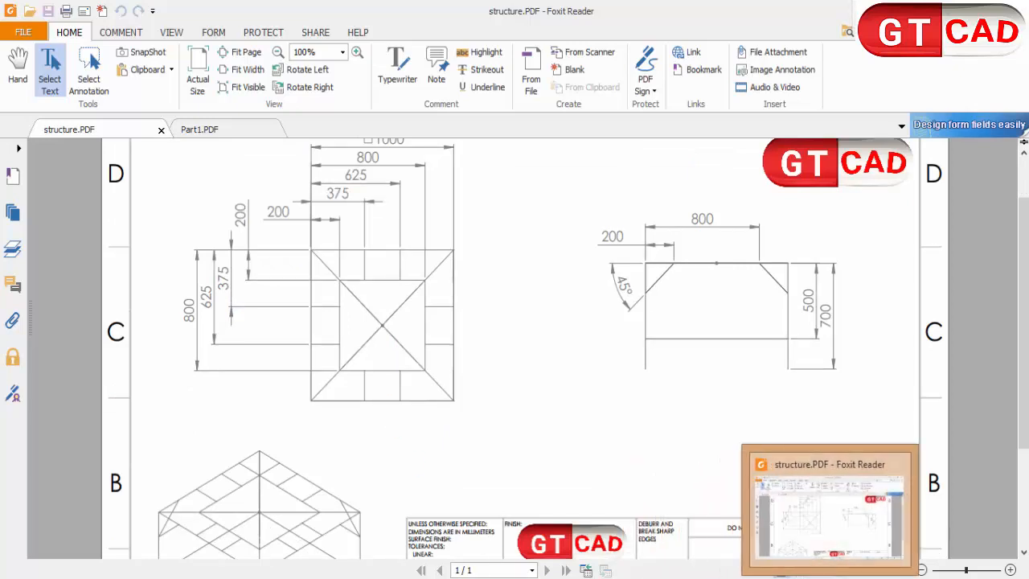
{"action": "left_click", "coordinate": [709, 577]}
{"action": "left_click", "coordinate": [56, 57]}
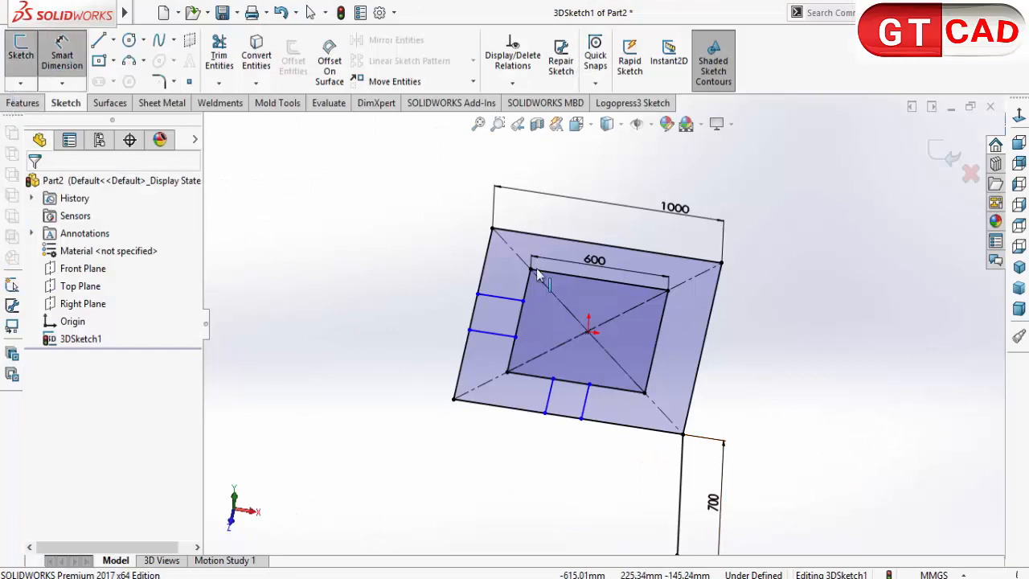
{"action": "left_click", "coordinate": [535, 235]}
{"action": "left_click", "coordinate": [508, 302]}
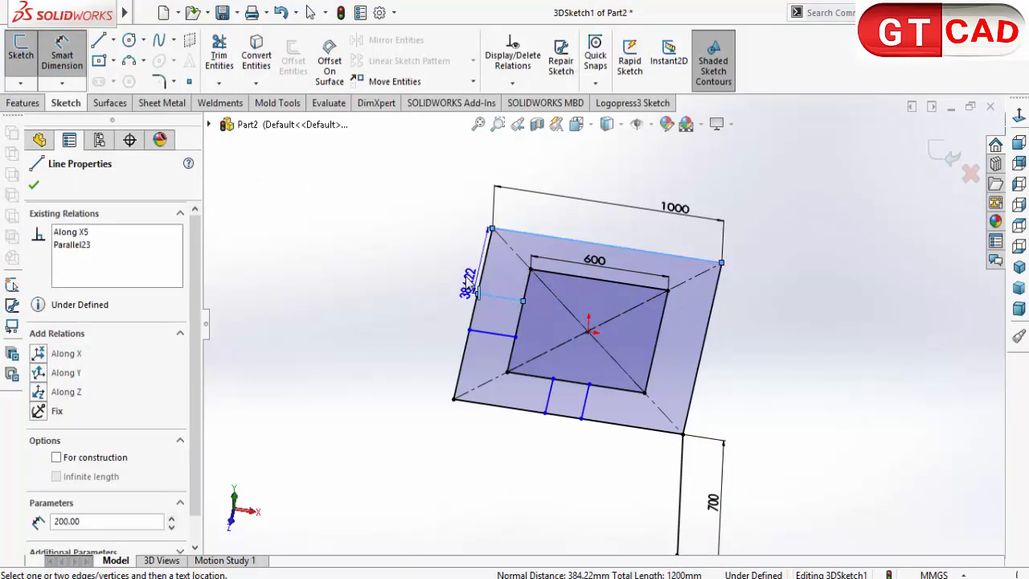
{"action": "left_click", "coordinate": [461, 277]}
{"action": "type", "text": "3"}
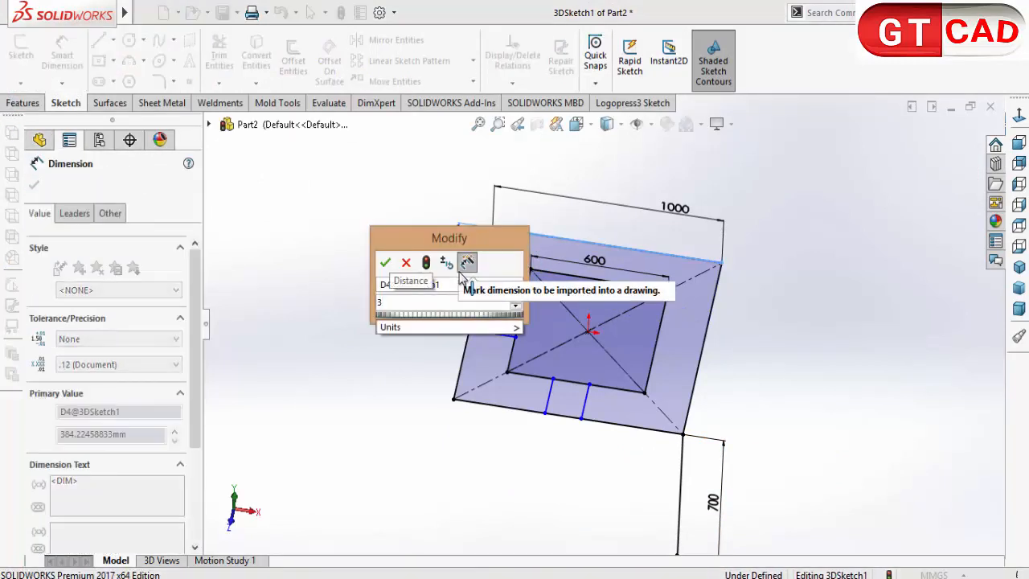
{"action": "type", "text": "75"}
{"action": "key", "text": "Return"}
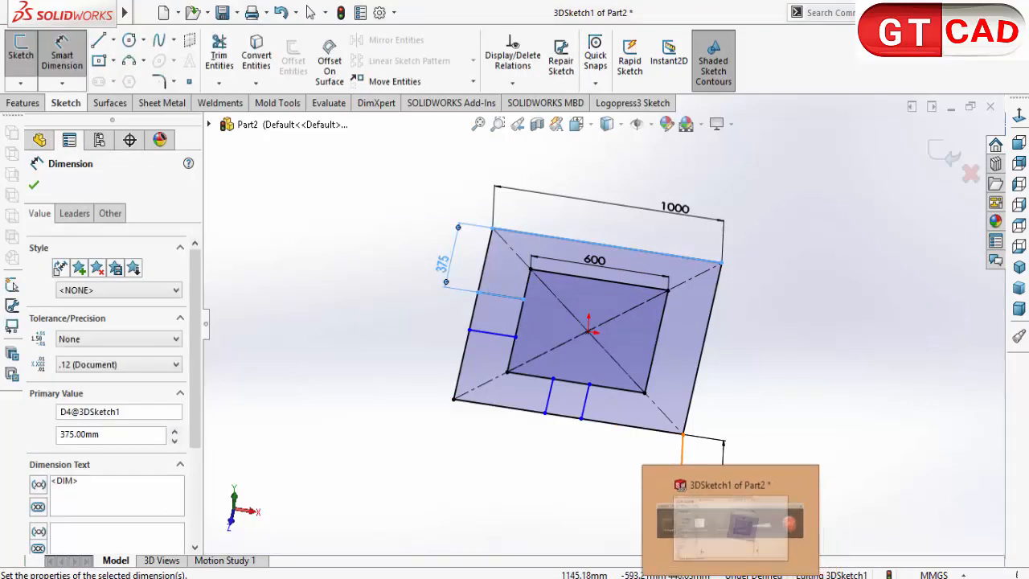
Recheck structure.PDF in Foxit Reader and dimension the second left-side cross line 625 mm from the outer back edge.
{"action": "left_click", "coordinate": [730, 578]}
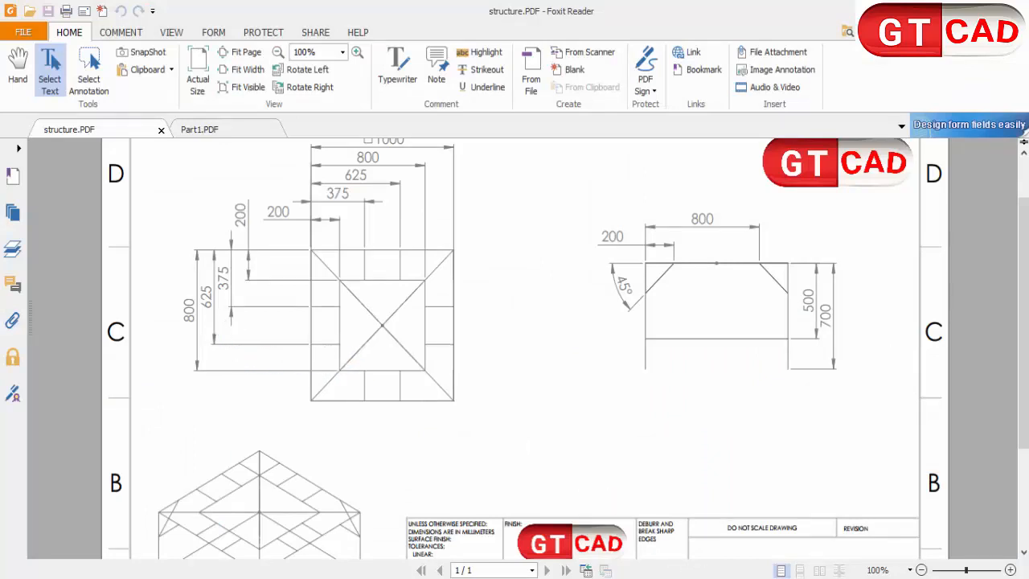
{"action": "mouse_move", "coordinate": [709, 578]}
{"action": "left_click", "coordinate": [835, 578]}
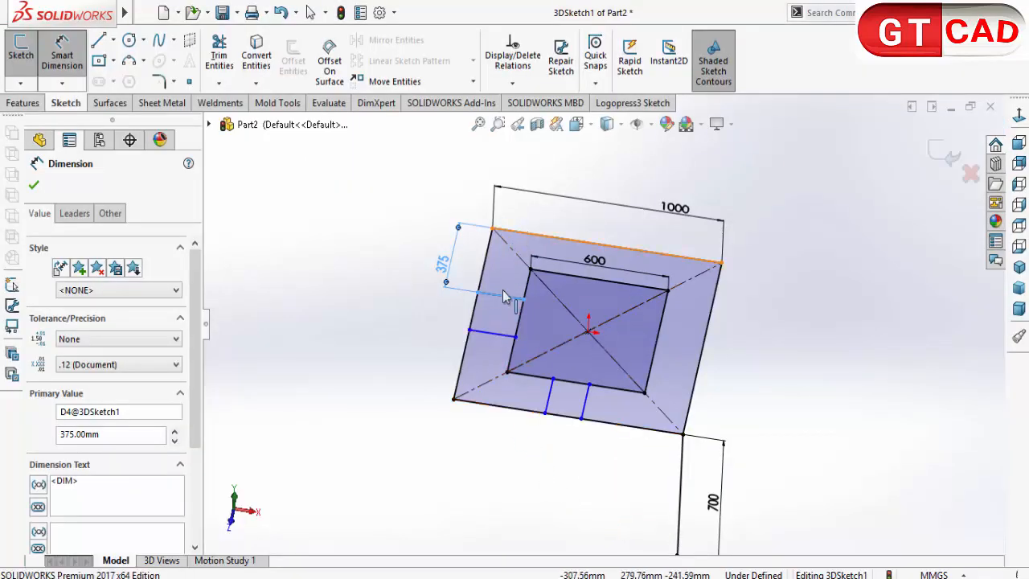
{"action": "left_click", "coordinate": [494, 331]}
{"action": "left_click", "coordinate": [434, 316]}
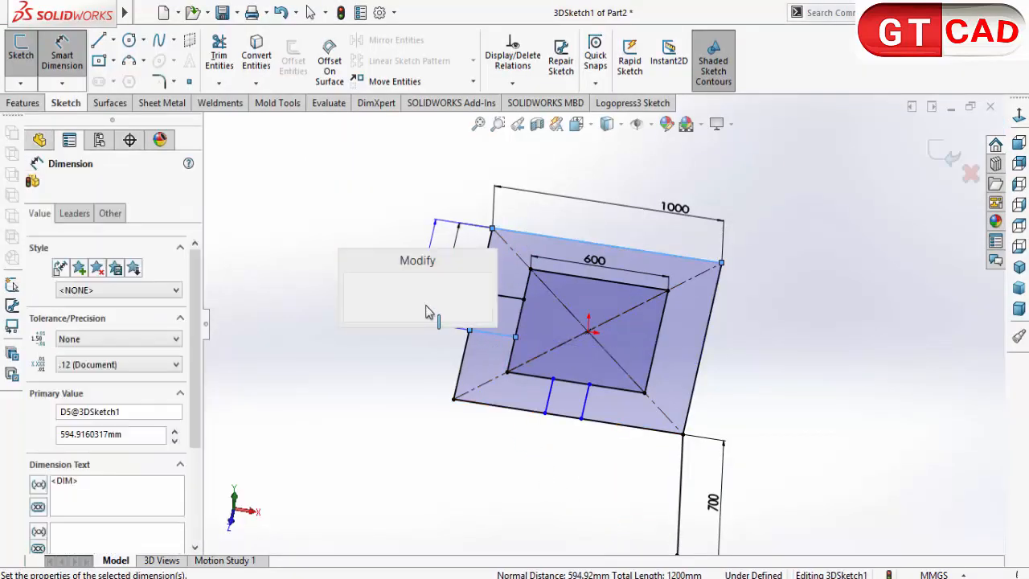
{"action": "type", "text": "625"}
{"action": "key", "text": "Return"}
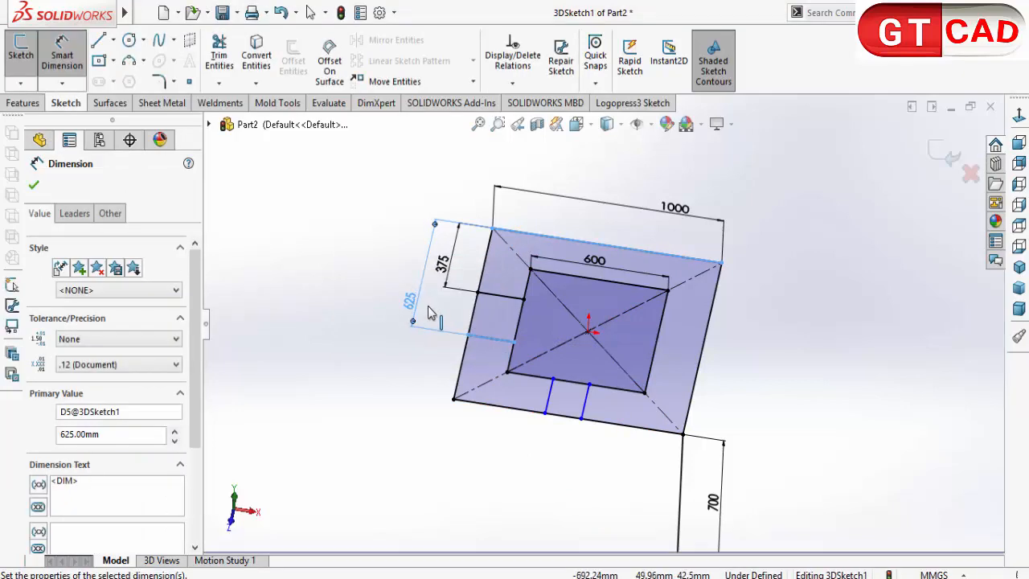
{"action": "left_click", "coordinate": [388, 500]}
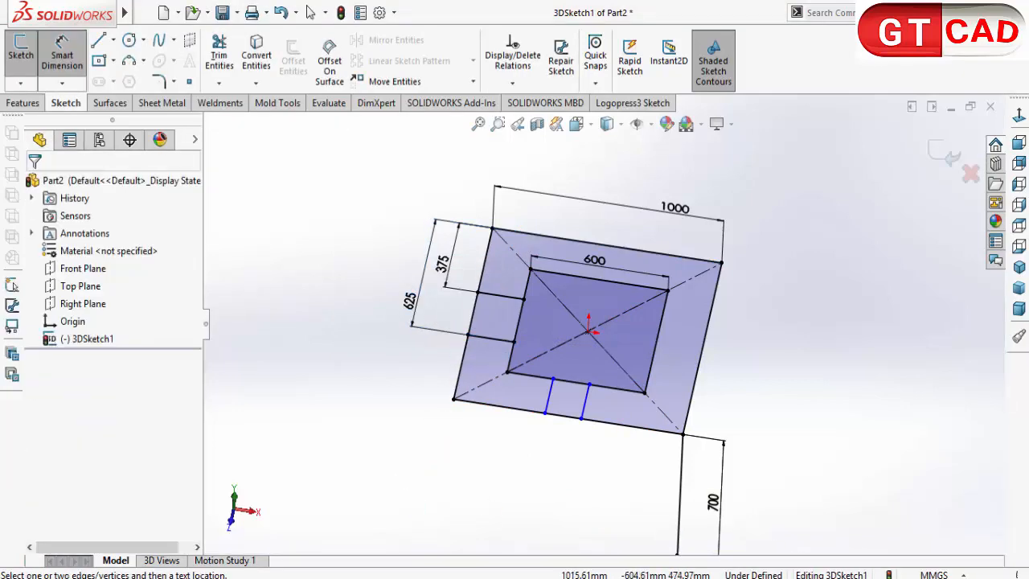
Consult the plan view in structure.PDF and dimension the front cross line nearer the left corner 375 mm from the outer left edge.
{"action": "left_click", "coordinate": [831, 578]}
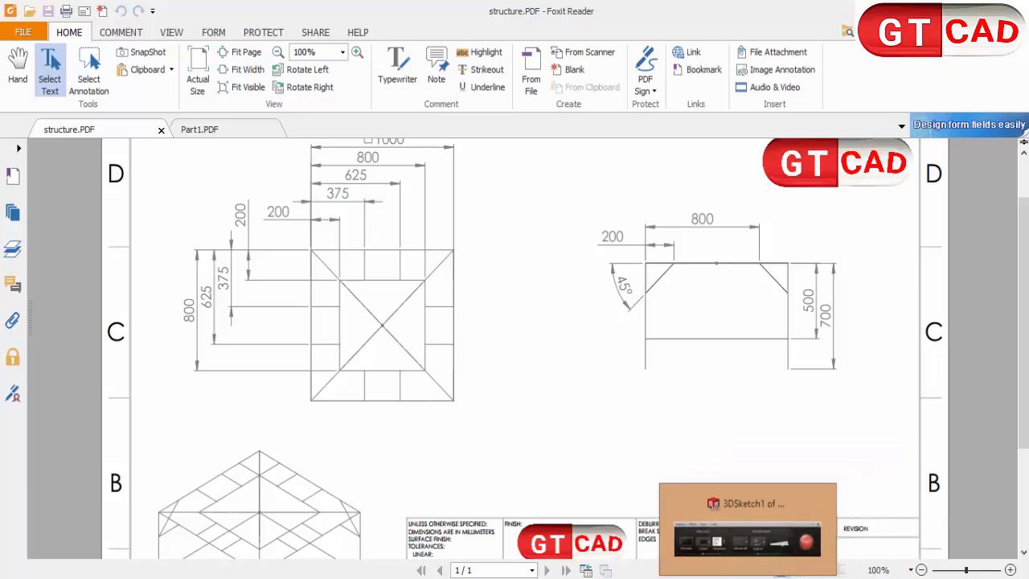
{"action": "left_click", "coordinate": [736, 577]}
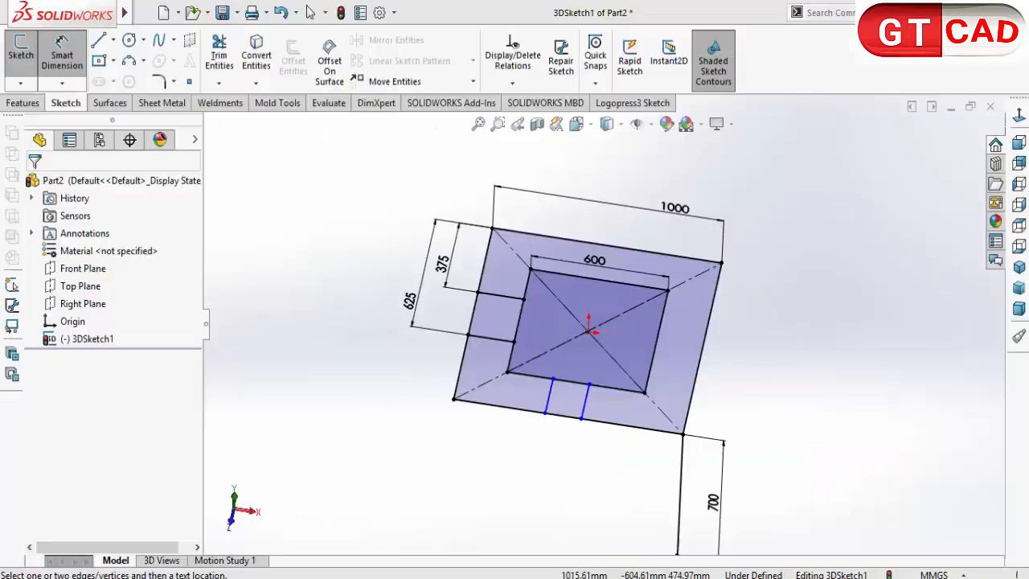
{"action": "left_click", "coordinate": [549, 402]}
{"action": "left_click", "coordinate": [463, 362]}
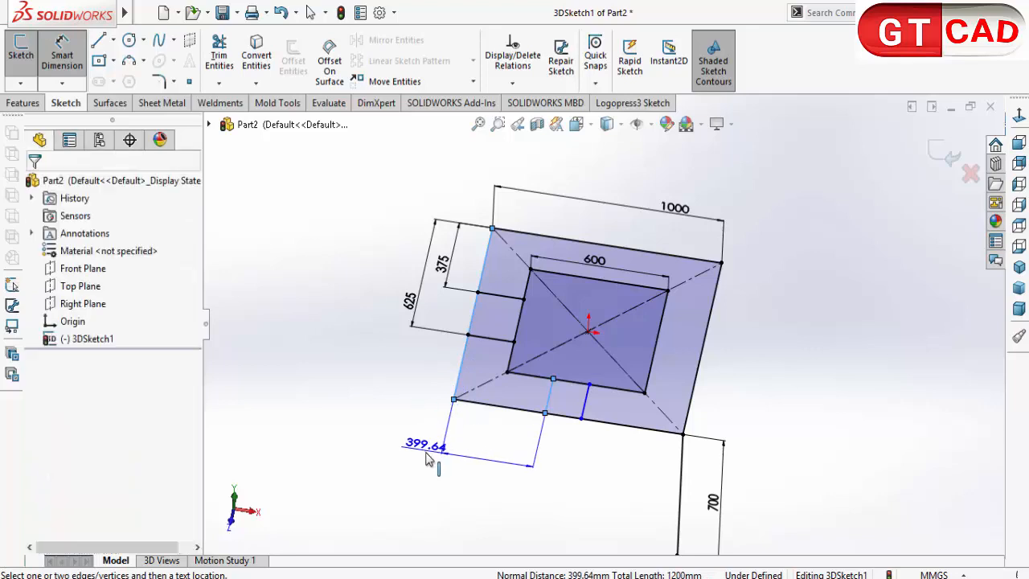
{"action": "left_click", "coordinate": [426, 459]}
{"action": "type", "text": "375"}
{"action": "key", "text": "Return"}
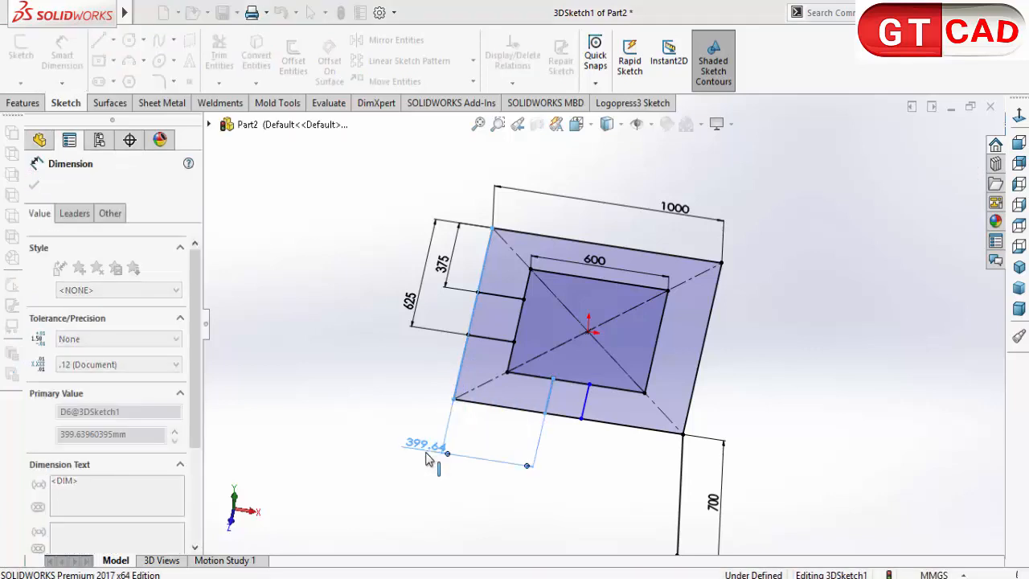
Dimension the other front cross line 625 mm from the outer left edge, checking against structure.PDF, and finish dimensioning.
{"action": "key", "text": "alt+Tab"}
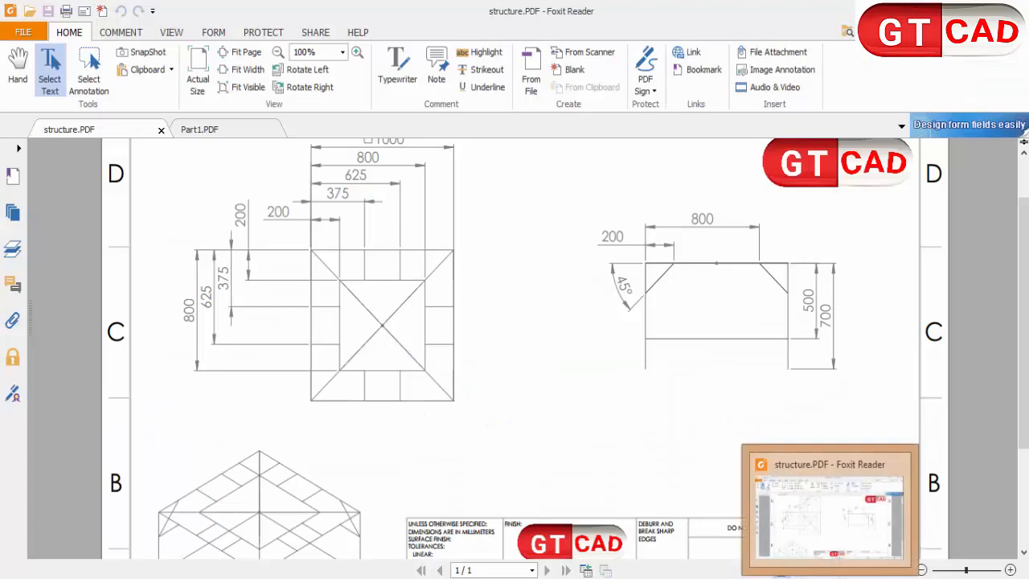
{"action": "left_click", "coordinate": [807, 567]}
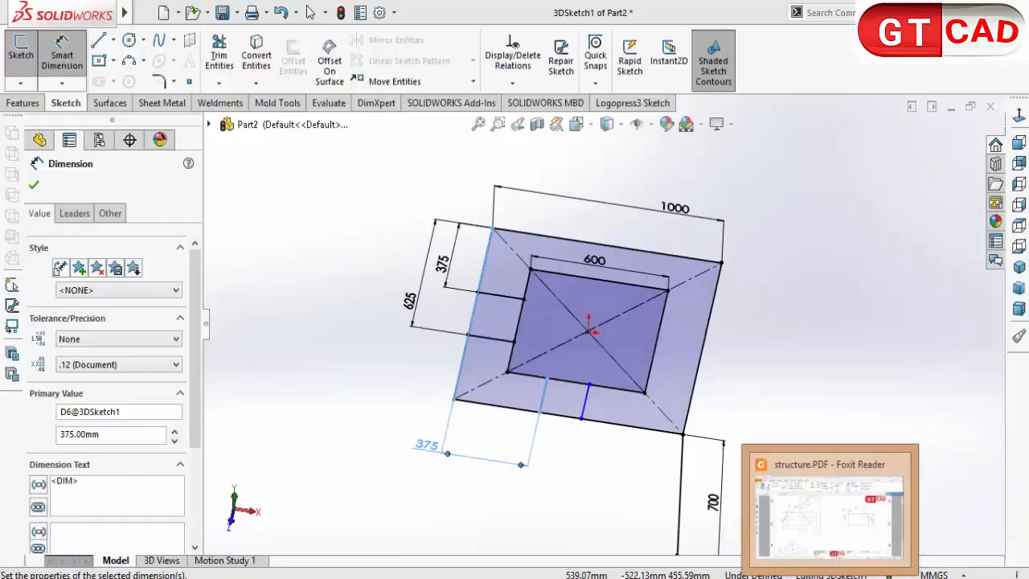
{"action": "left_click", "coordinate": [586, 400]}
{"action": "left_click", "coordinate": [458, 386]}
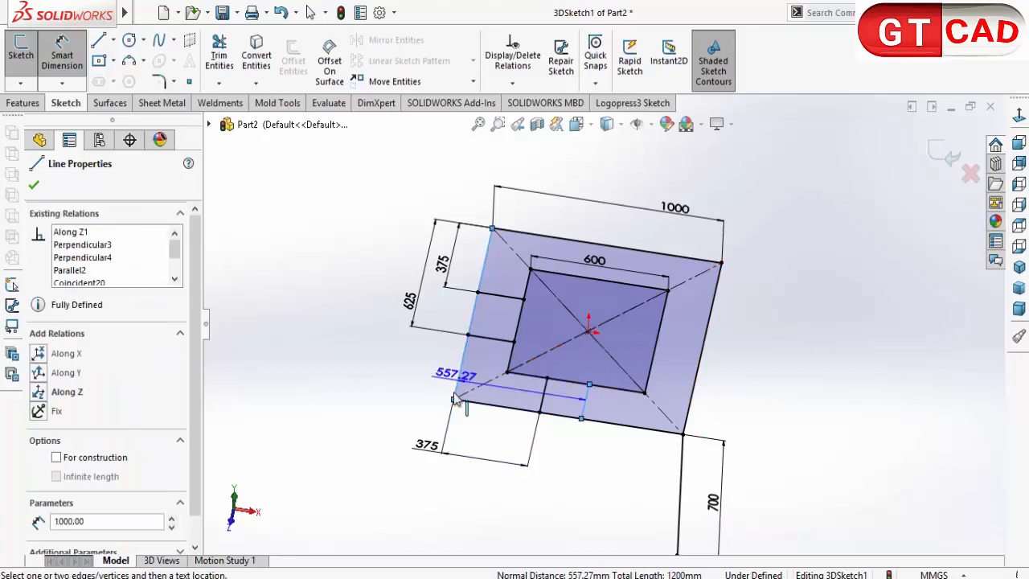
{"action": "left_click", "coordinate": [423, 486]}
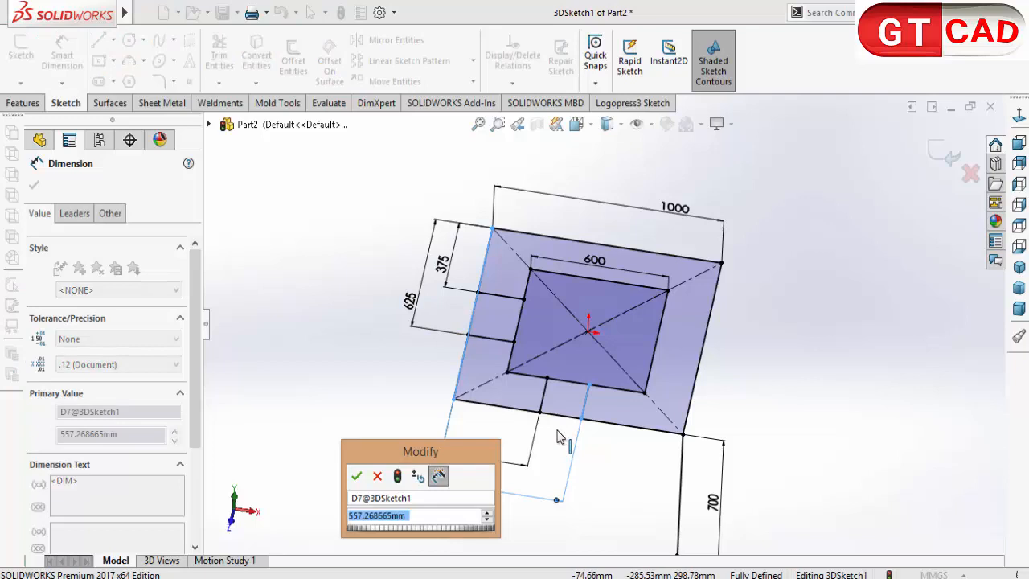
{"action": "type", "text": "6"}
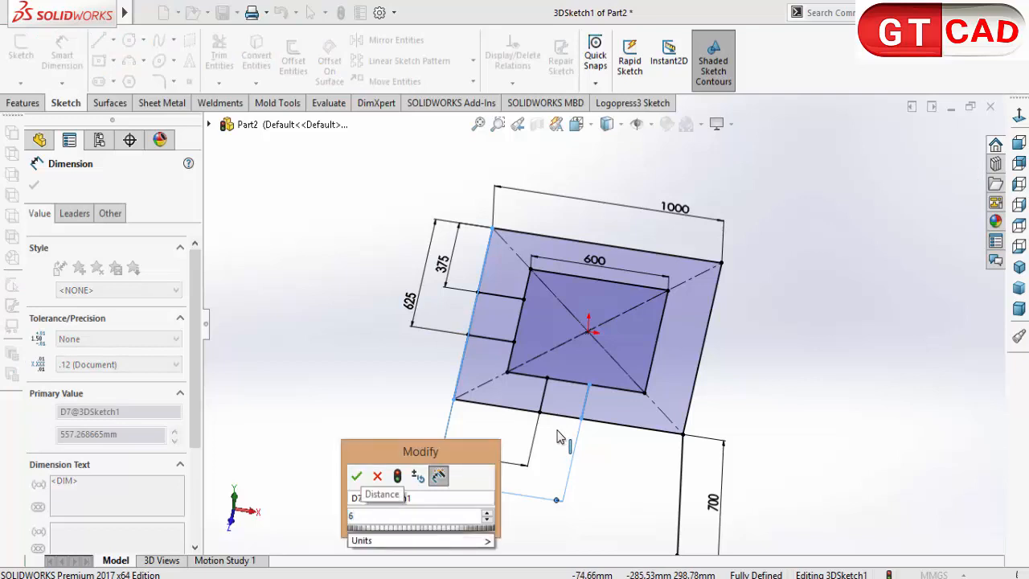
{"action": "type", "text": "25"}
{"action": "key", "text": "Return"}
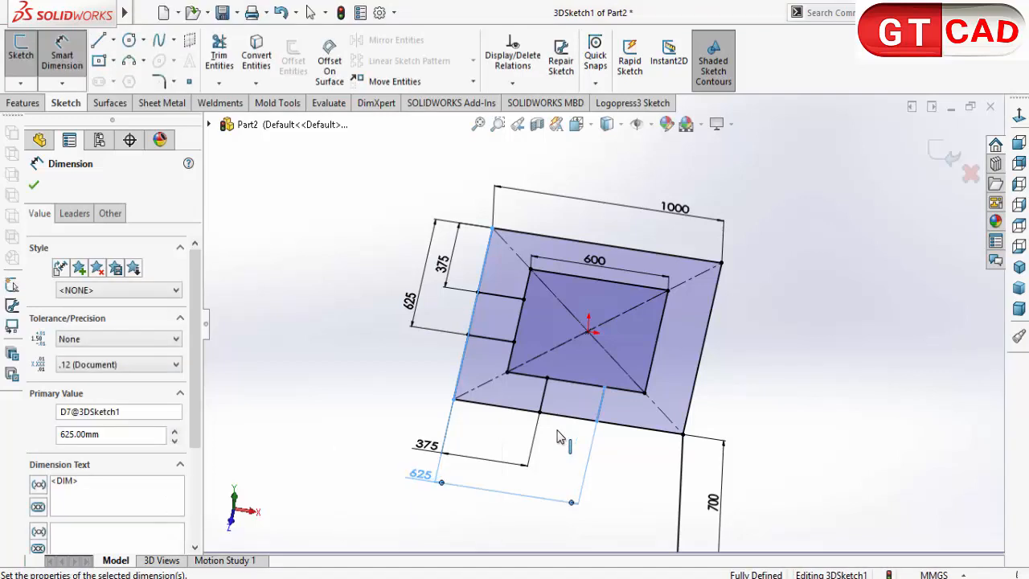
{"action": "left_click", "coordinate": [363, 393]}
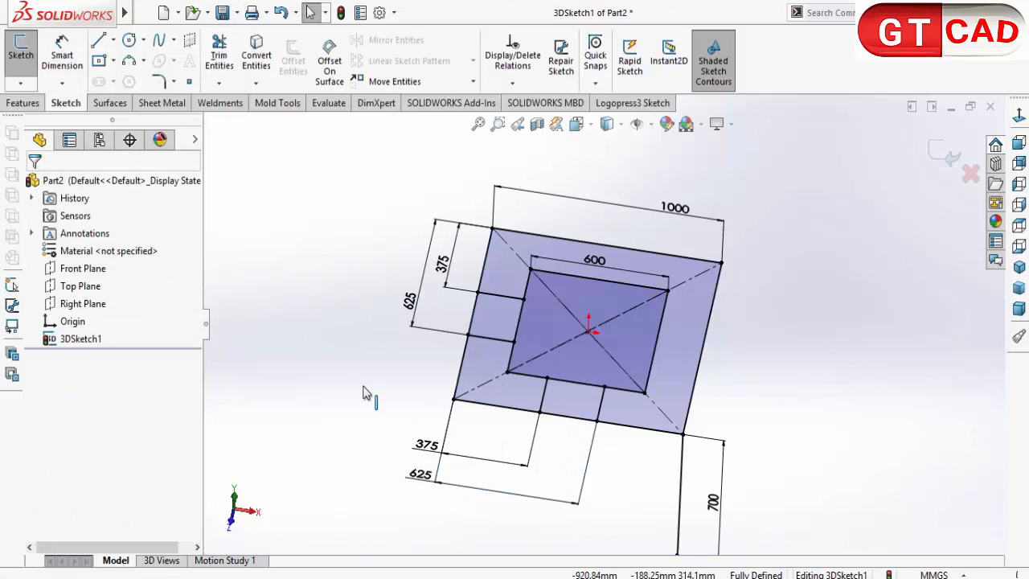
Sketch a construction line from the origin to the midpoint of the frame's outer left edge.
{"action": "scroll", "coordinate": [346, 391], "scroll_direction": "up", "scroll_amount": 1}
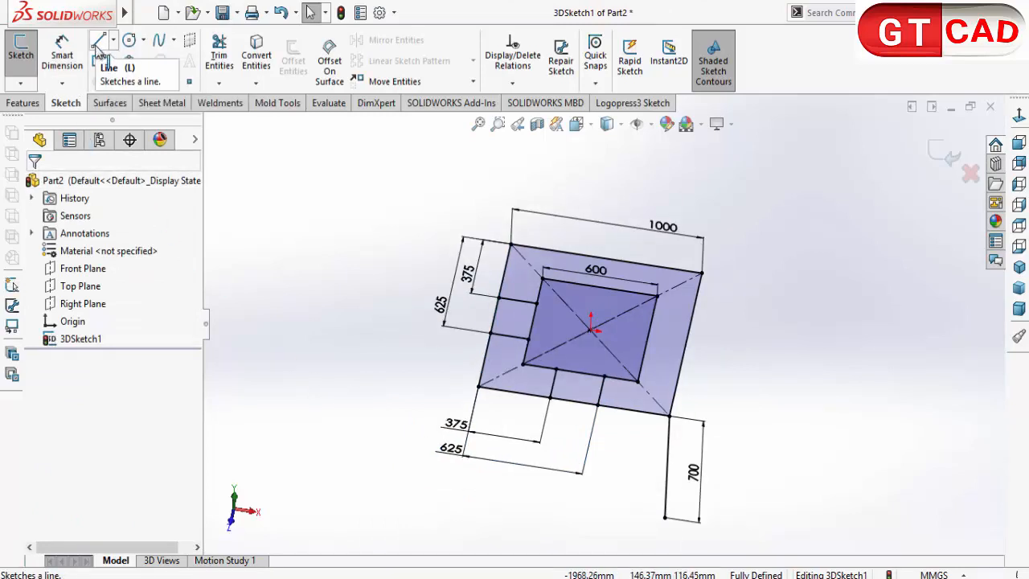
{"action": "left_click", "coordinate": [98, 45]}
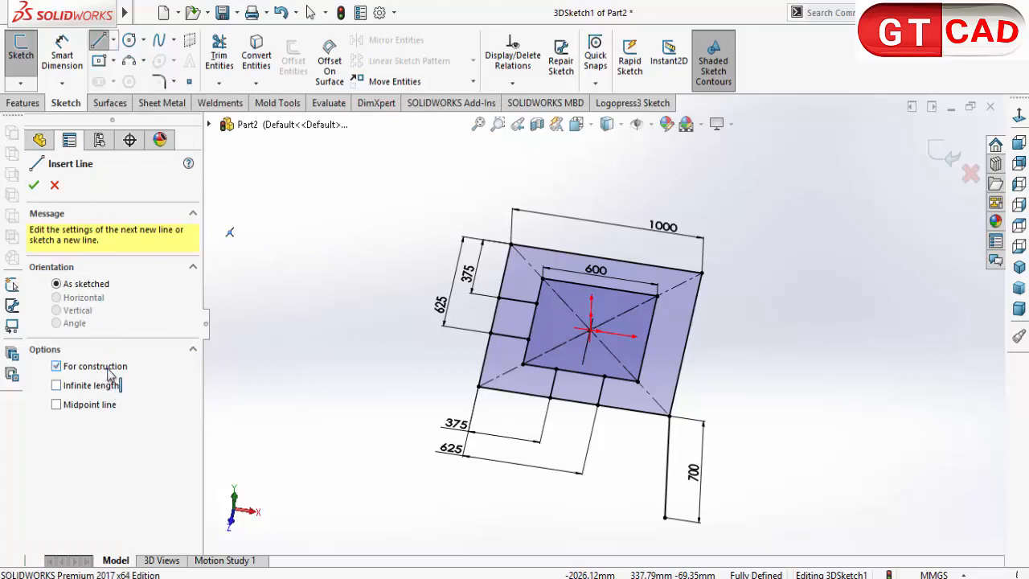
{"action": "scroll", "coordinate": [555, 304], "scroll_direction": "down", "scroll_amount": 2}
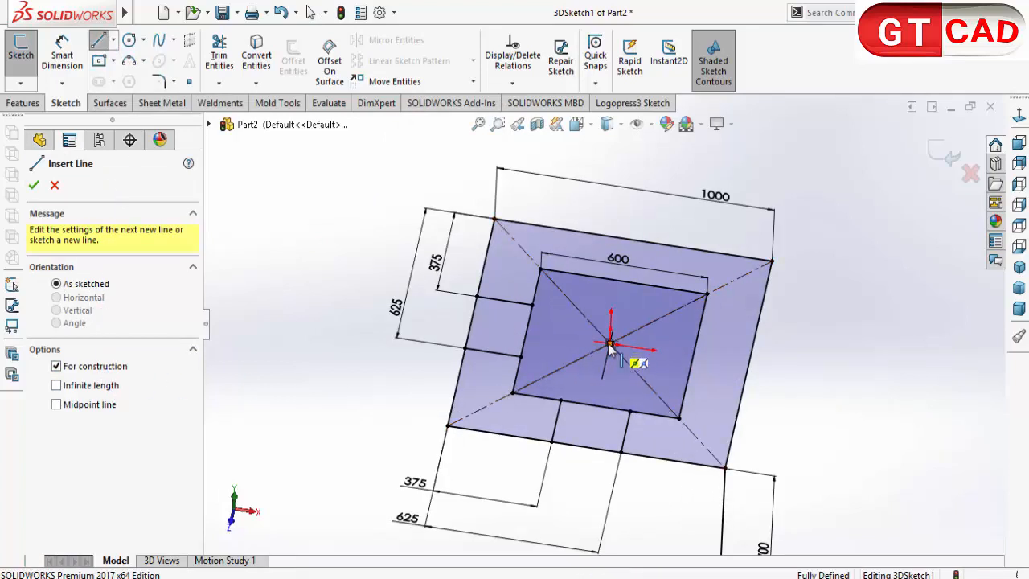
{"action": "left_click", "coordinate": [611, 345]}
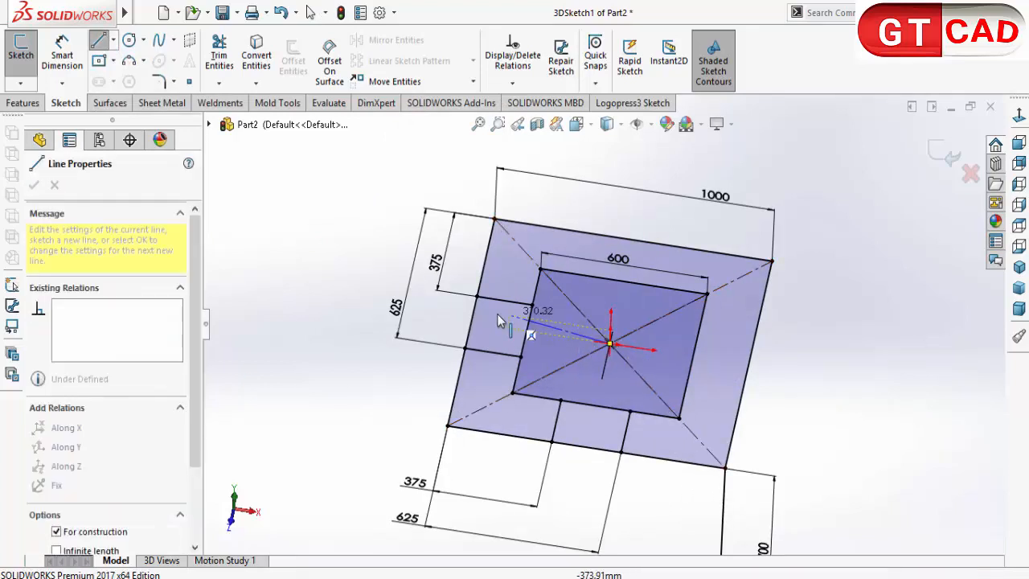
{"action": "left_click", "coordinate": [446, 350]}
{"action": "right_click", "coordinate": [344, 340]}
{"action": "left_click", "coordinate": [349, 361]}
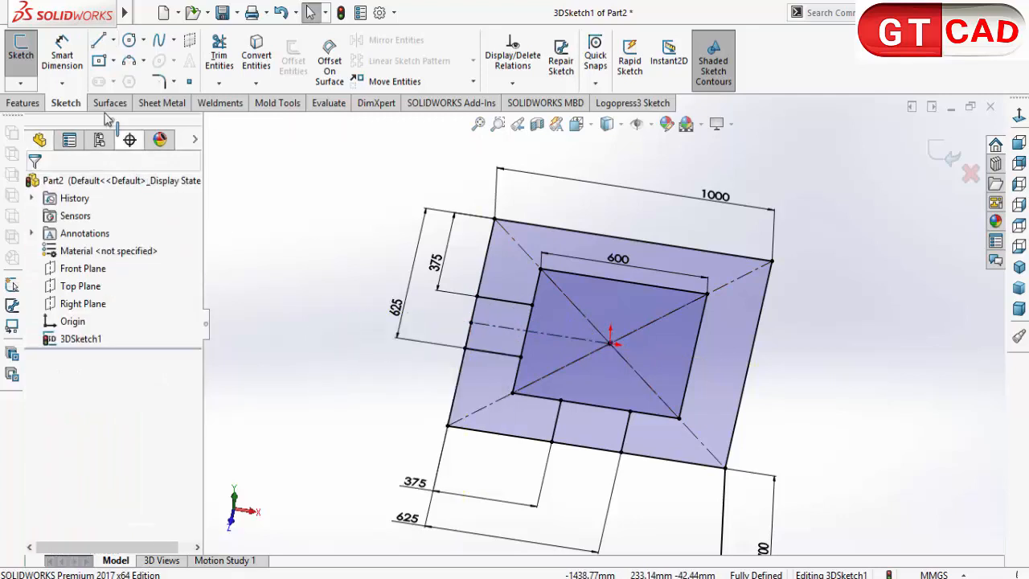
Sketch a line from the origin to the midpoint of the outer back edge and convert it to construction geometry.
{"action": "left_click", "coordinate": [97, 49]}
{"action": "left_click", "coordinate": [611, 344]}
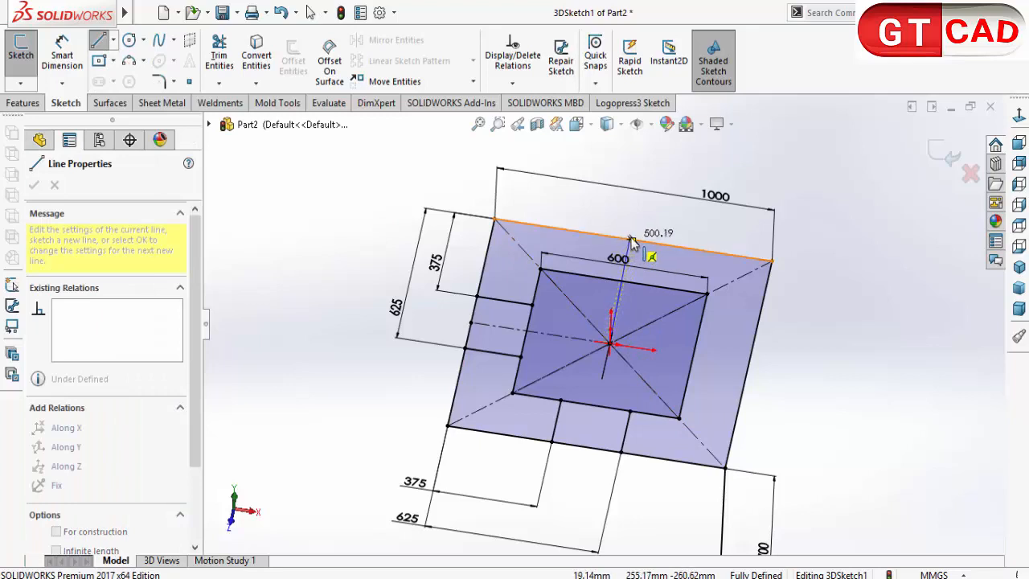
{"action": "left_click", "coordinate": [633, 241]}
{"action": "right_click", "coordinate": [648, 215]}
{"action": "left_click", "coordinate": [664, 226]}
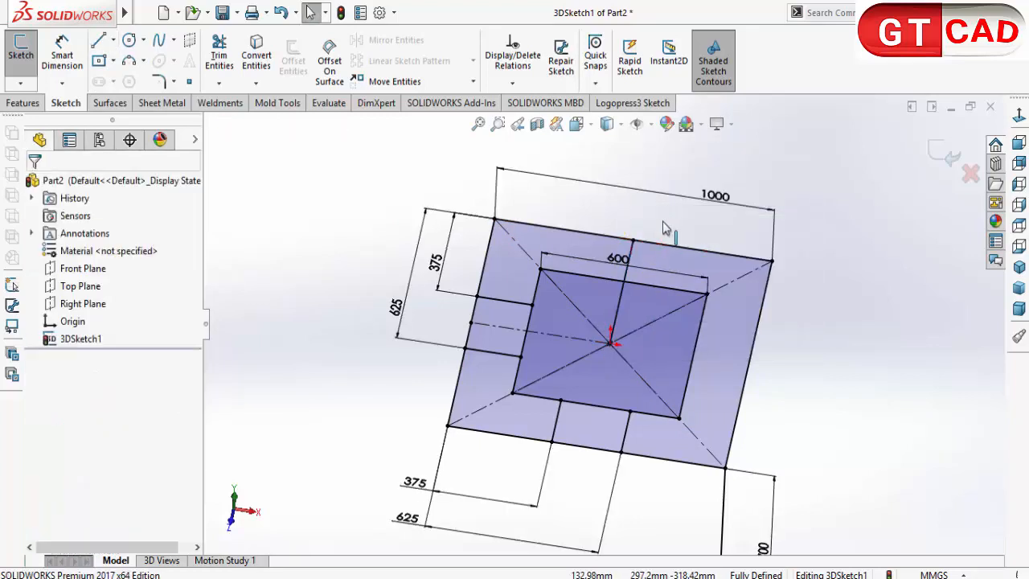
{"action": "left_click", "coordinate": [619, 317]}
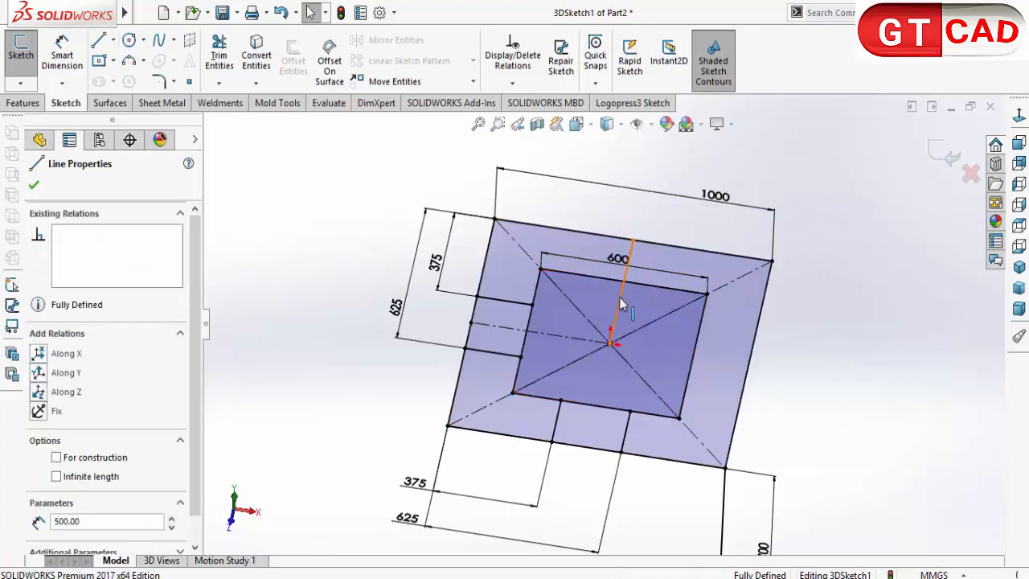
{"action": "left_click", "coordinate": [57, 458]}
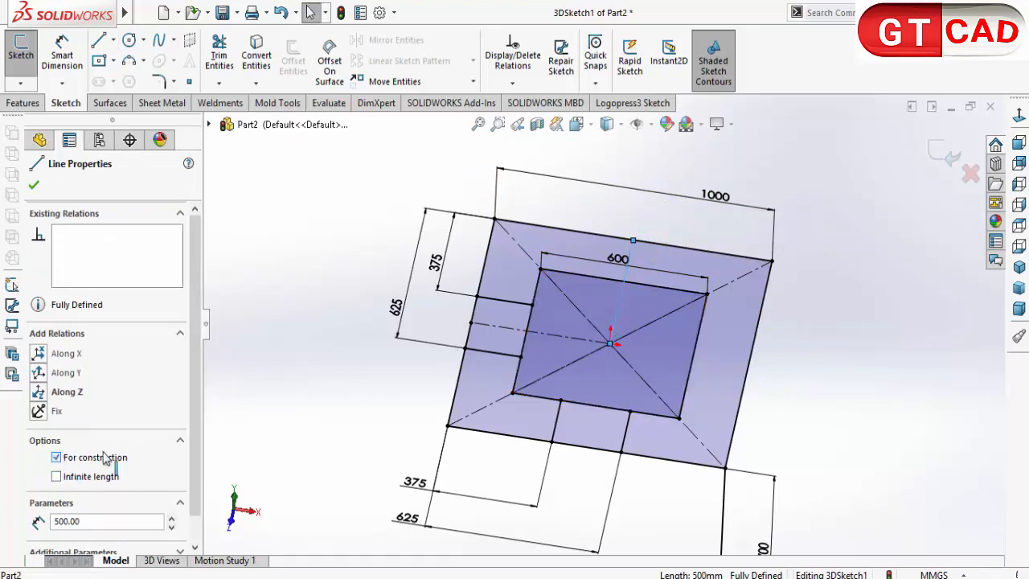
{"action": "left_click", "coordinate": [309, 387]}
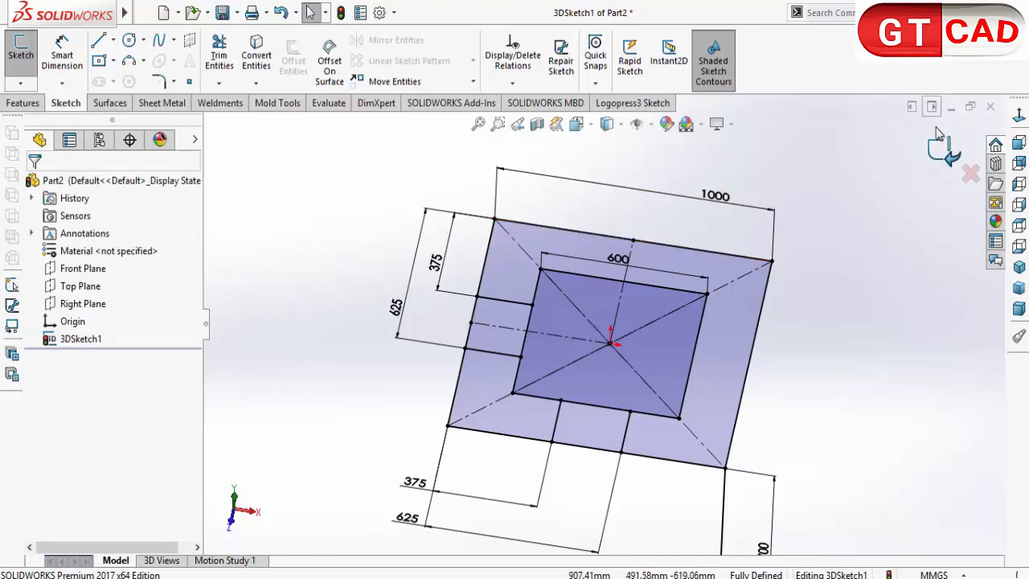
Switch to Foxit Reader and examine the remaining legs and corner braces in the isometric view of structure.PDF.
{"action": "scroll", "coordinate": [607, 241], "scroll_direction": "up", "scroll_amount": 4}
{"action": "mouse_move", "coordinate": [640, 428]}
{"action": "middle_mouse_down"}
{"action": "mouse_move", "coordinate": [659, 363]}
{"action": "mouse_move", "coordinate": [631, 401]}
{"action": "mouse_move", "coordinate": [641, 407]}
{"action": "mouse_move", "coordinate": [620, 523]}
{"action": "middle_mouse_up"}
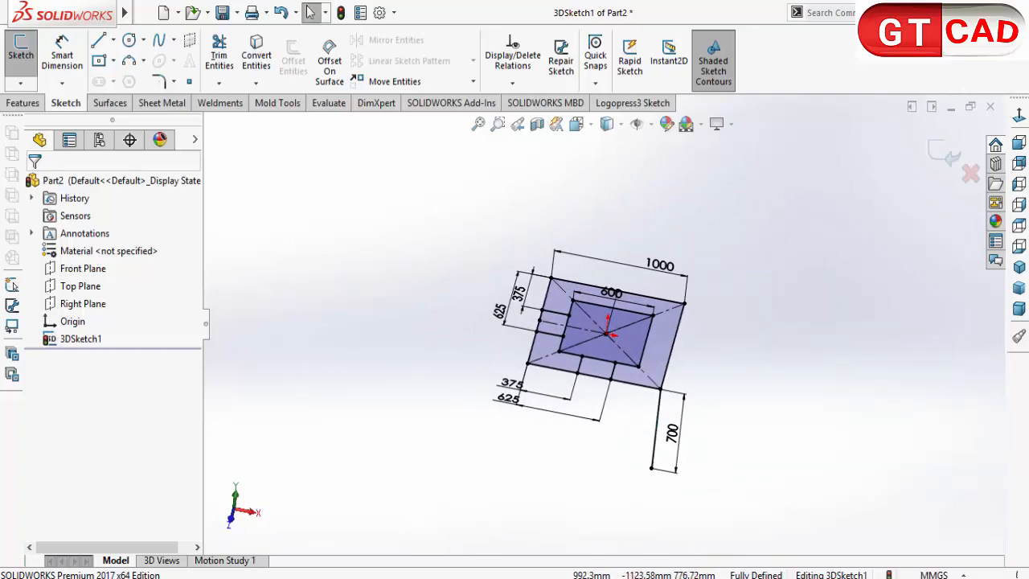
{"action": "key", "text": "alt+Tab"}
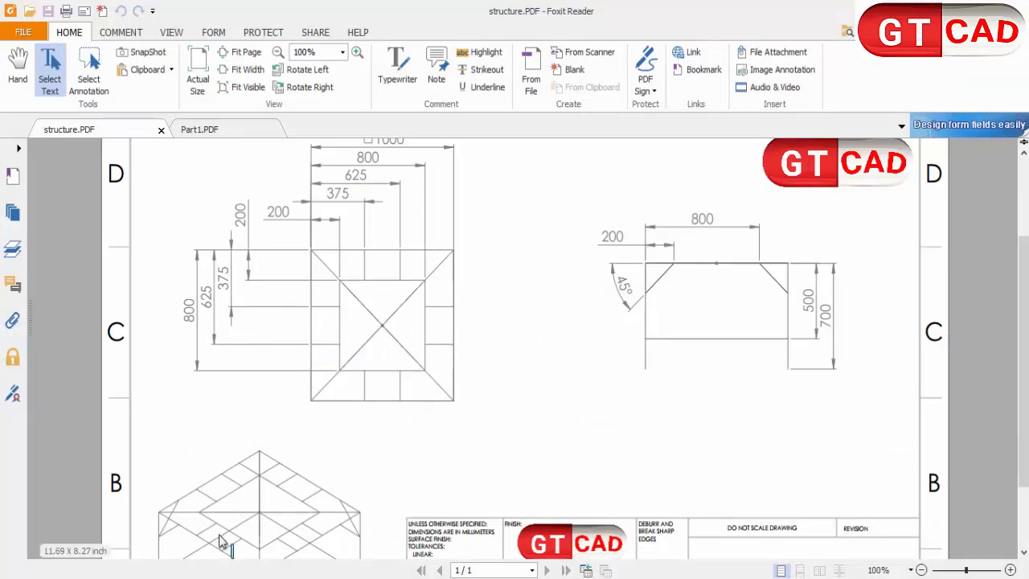
{"action": "scroll", "coordinate": [262, 475], "scroll_direction": "down", "scroll_amount": 1}
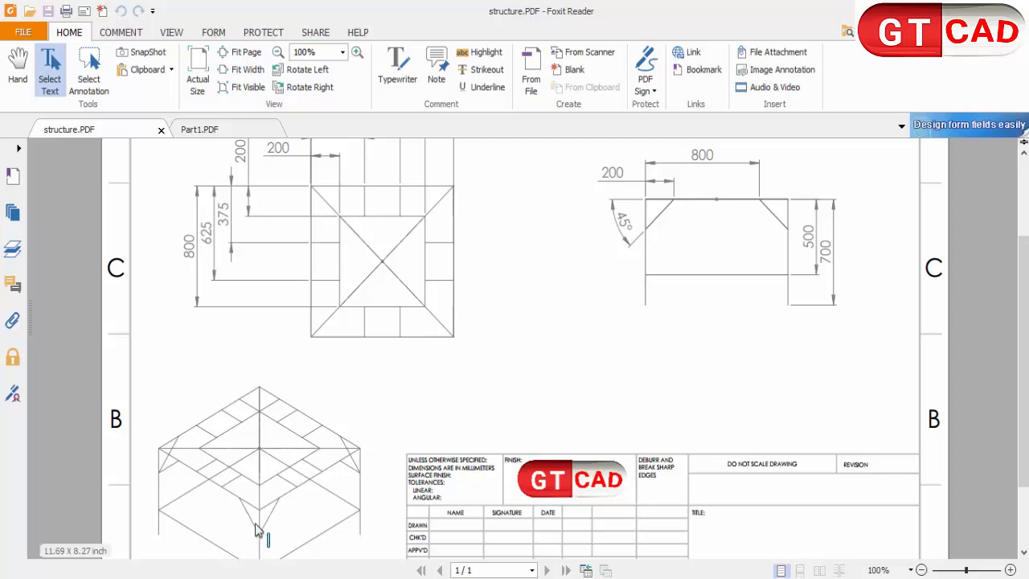
Sketch two brace lines, about 238 mm and 286 mm long, joining the outer edges beside the leg corner to one shared point on the leg.
{"action": "mouse_move", "coordinate": [751, 578]}
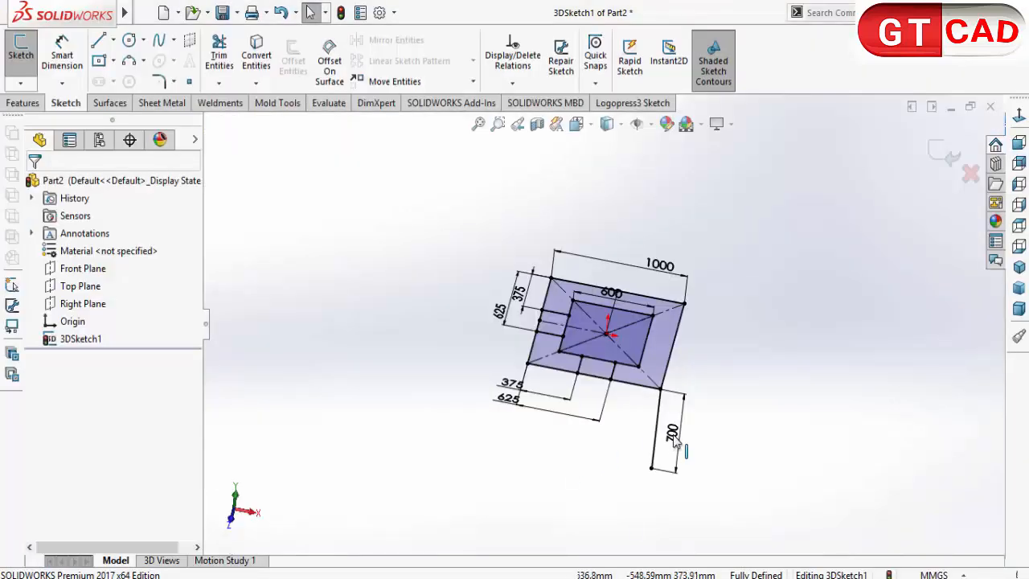
{"action": "middle_click_drag", "start_coordinate": [609, 338], "coordinate": [608, 378]}
{"action": "left_click", "coordinate": [99, 41]}
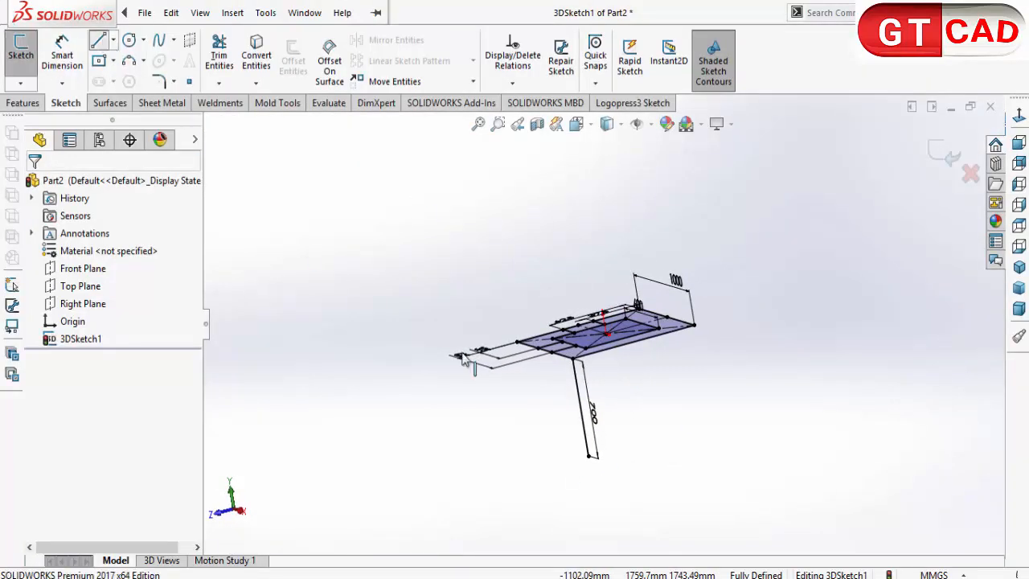
{"action": "scroll", "coordinate": [589, 375], "scroll_direction": "down", "scroll_amount": 3}
{"action": "left_click", "coordinate": [608, 338]}
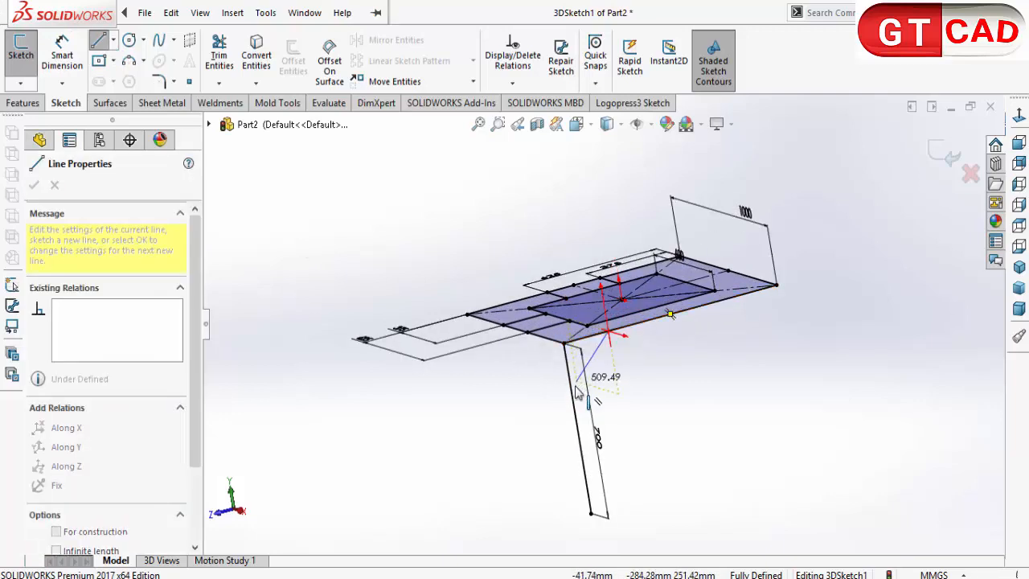
{"action": "left_click", "coordinate": [573, 391]}
{"action": "mouse_move", "coordinate": [573, 392]}
{"action": "middle_mouse_down"}
{"action": "mouse_move", "coordinate": [629, 386]}
{"action": "mouse_move", "coordinate": [666, 340]}
{"action": "middle_mouse_up"}
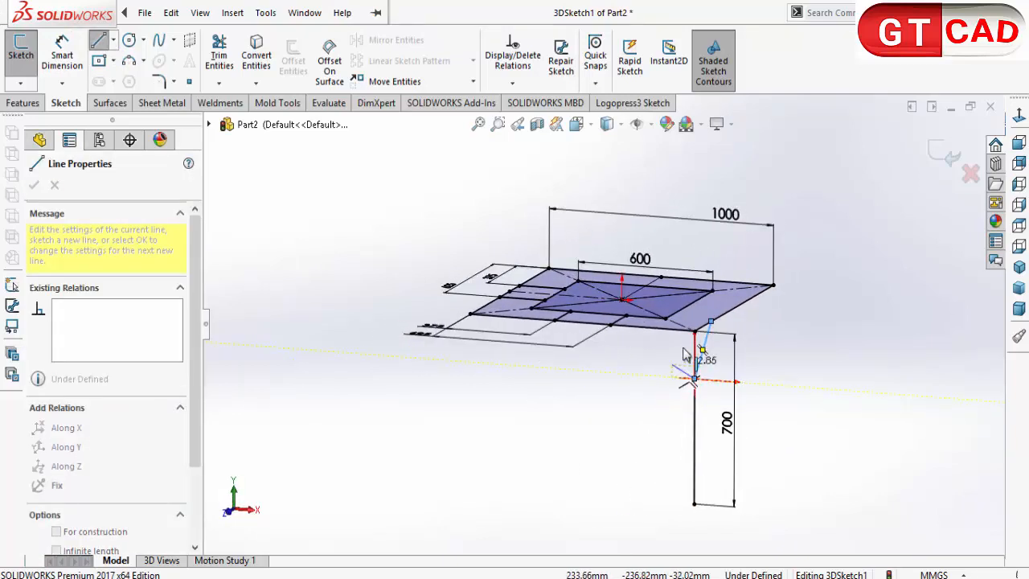
{"action": "right_click", "coordinate": [613, 370]}
{"action": "left_click", "coordinate": [639, 376]}
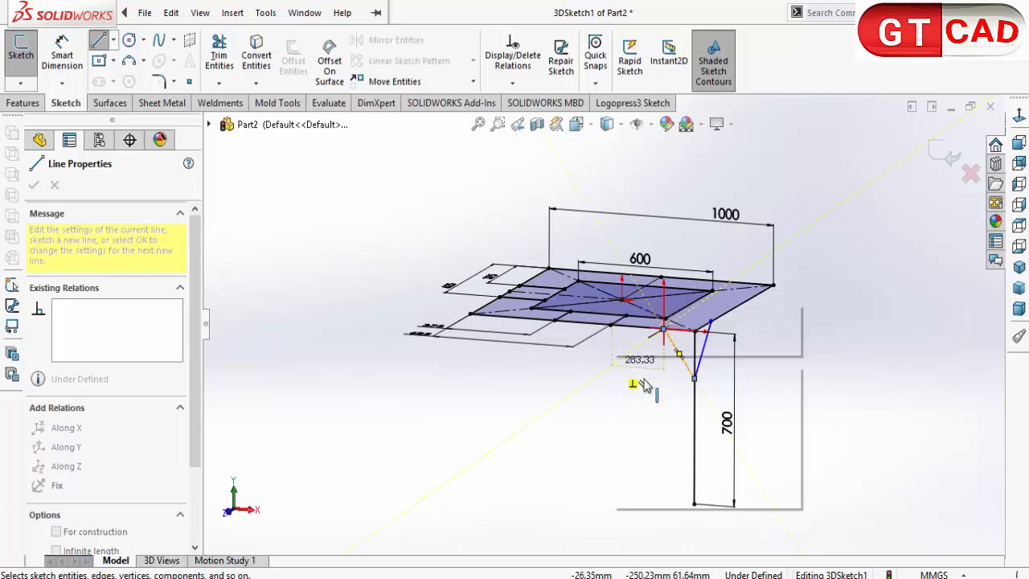
Add an Equal relation between the two corner brace lines.
{"action": "left_click", "coordinate": [680, 361]}
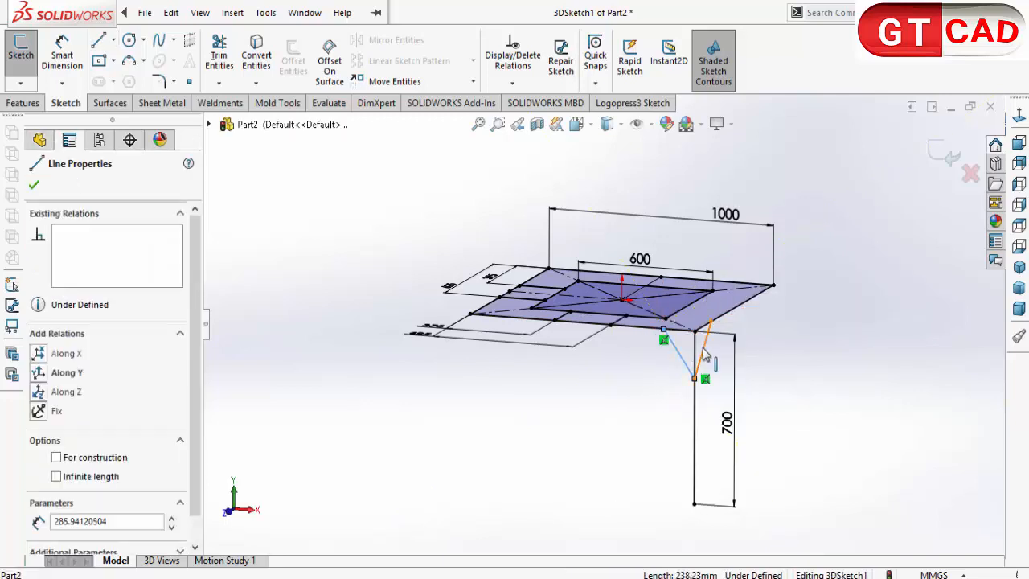
{"action": "left_click", "coordinate": [700, 353], "text": "ctrl"}
{"action": "scroll", "coordinate": [189, 414], "scroll_direction": "down", "scroll_amount": 3}
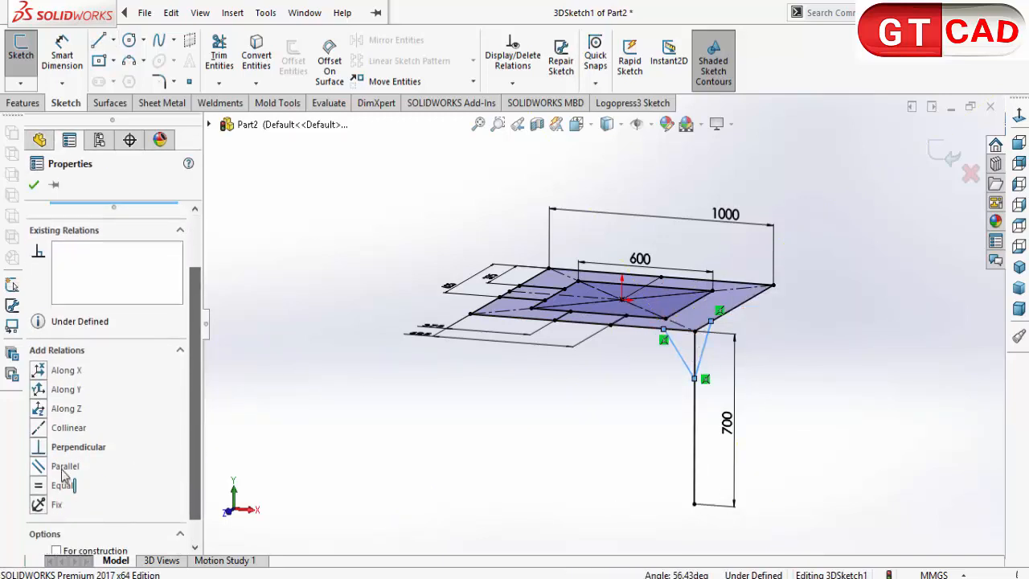
{"action": "left_click", "coordinate": [46, 487]}
{"action": "left_click", "coordinate": [555, 448]}
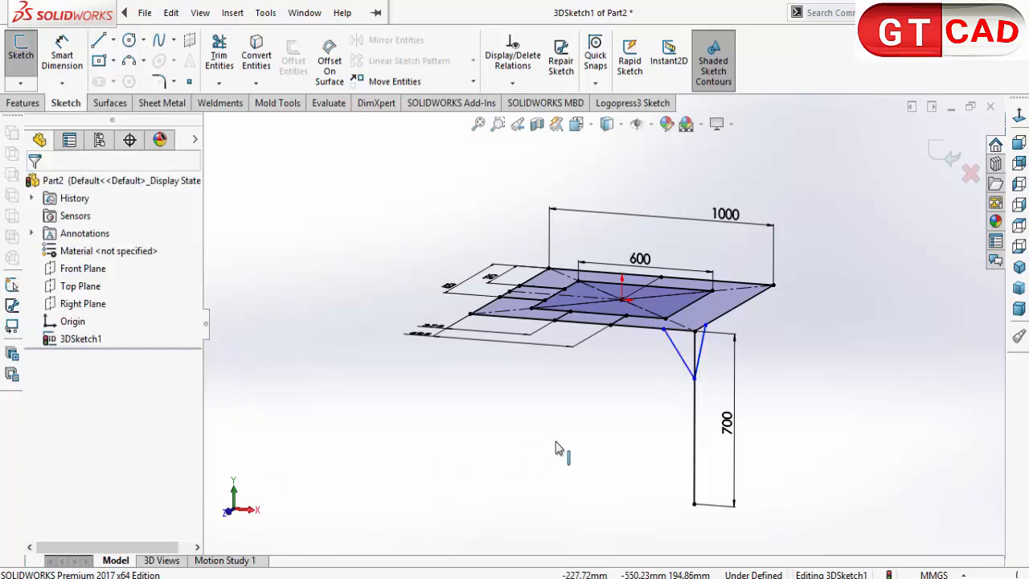
Dimension the brace endpoint on the outer edge 200 mm from the leg corner.
{"action": "middle_click_drag", "start_coordinate": [642, 418], "coordinate": [561, 412]}
{"action": "middle_click_drag", "start_coordinate": [572, 437], "coordinate": [602, 442]}
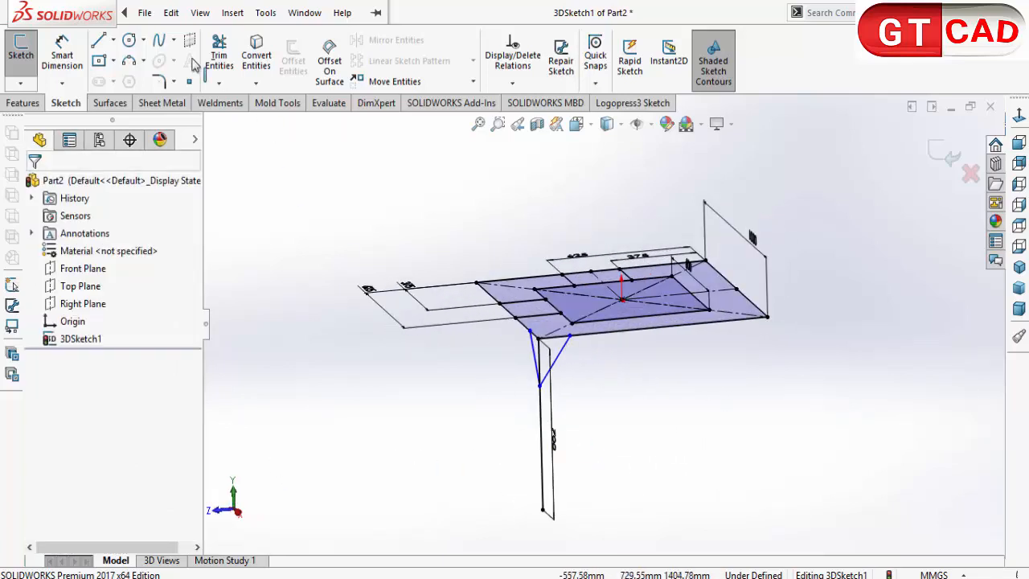
{"action": "left_click", "coordinate": [66, 48]}
{"action": "scroll", "coordinate": [572, 349], "scroll_direction": "down", "scroll_amount": 4}
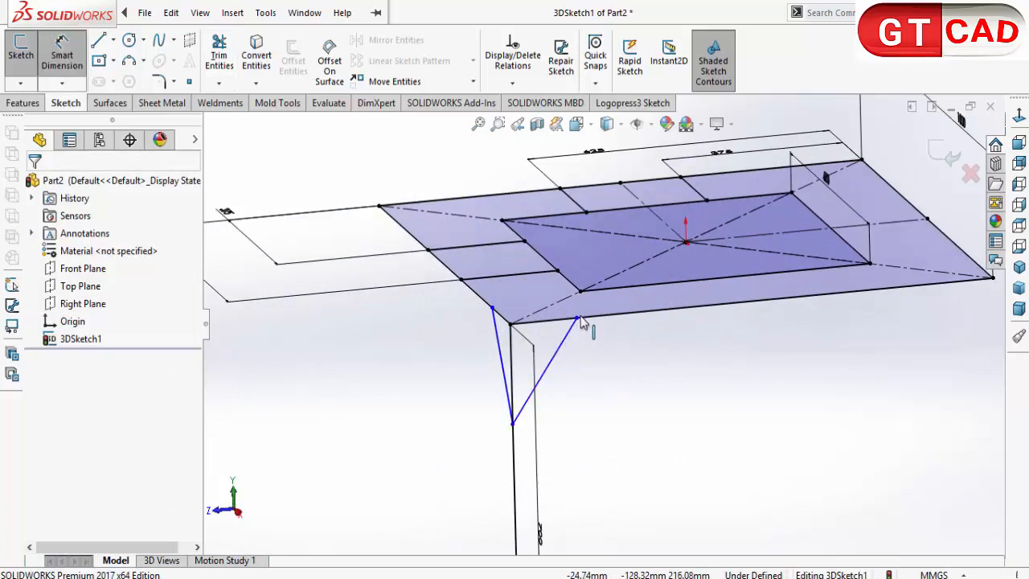
{"action": "left_click", "coordinate": [578, 320]}
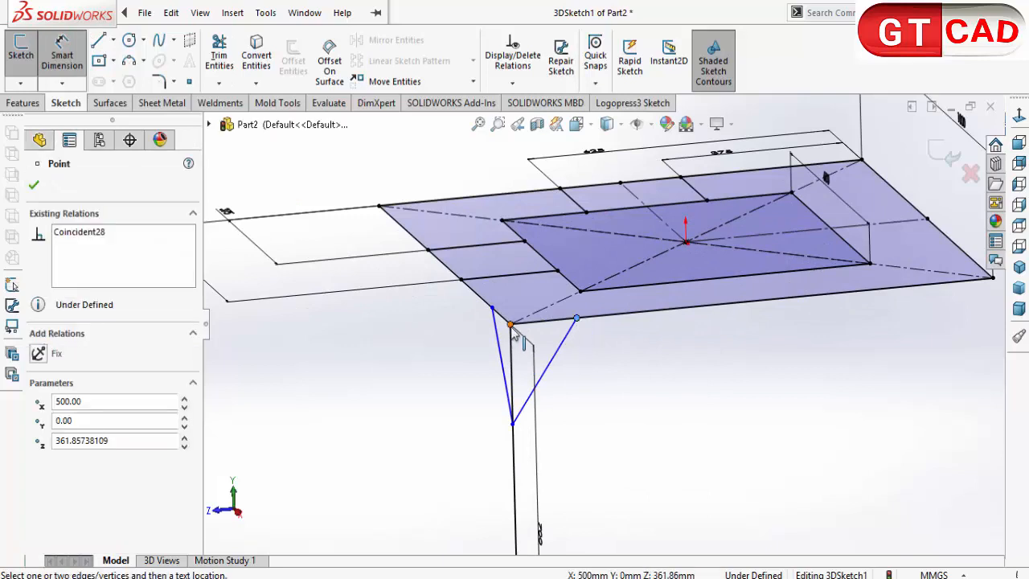
{"action": "left_click", "coordinate": [512, 422]}
{"action": "left_click", "coordinate": [585, 433]}
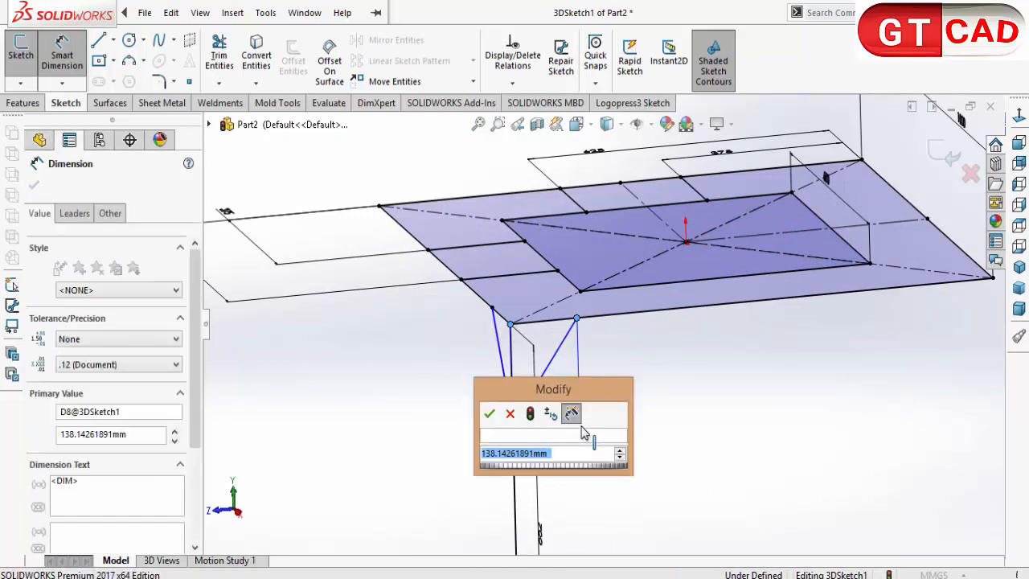
{"action": "type", "text": "200"}
{"action": "key", "text": "Return"}
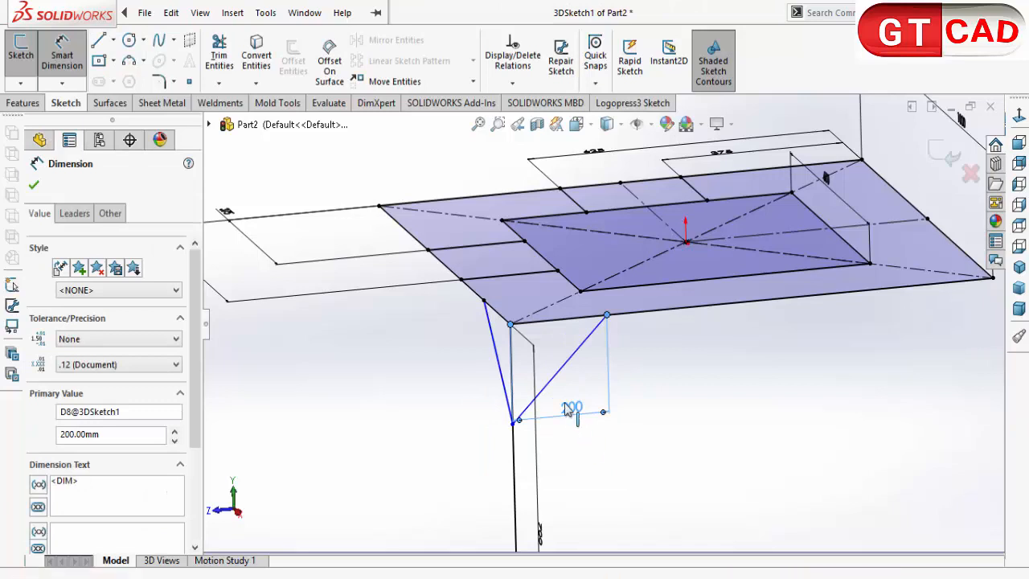
Dimension the angle between the leg and the corner brace as 45 degrees.
{"action": "left_click", "coordinate": [516, 386]}
{"action": "left_click", "coordinate": [553, 376]}
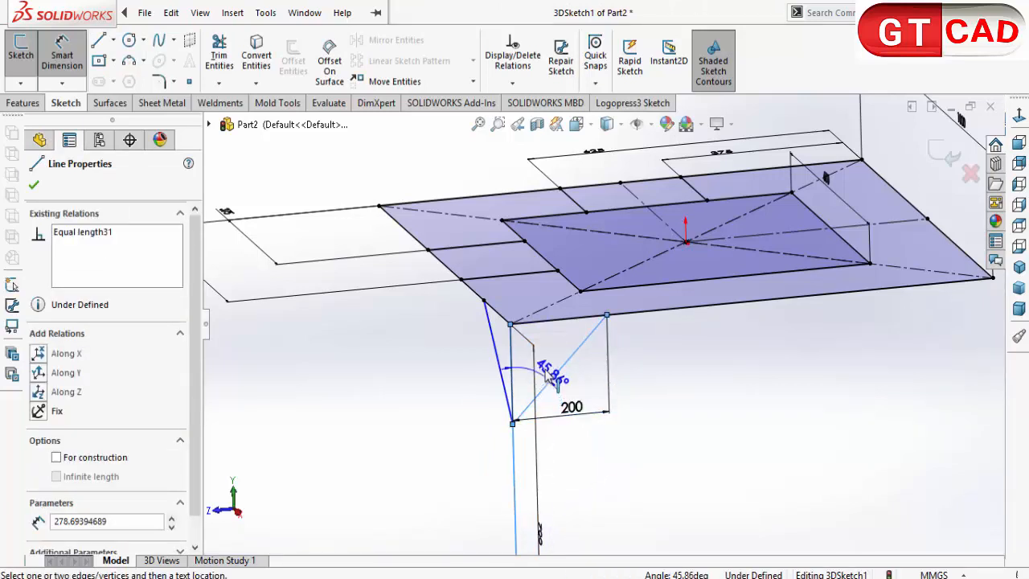
{"action": "left_click", "coordinate": [544, 372]}
{"action": "type", "text": "45"}
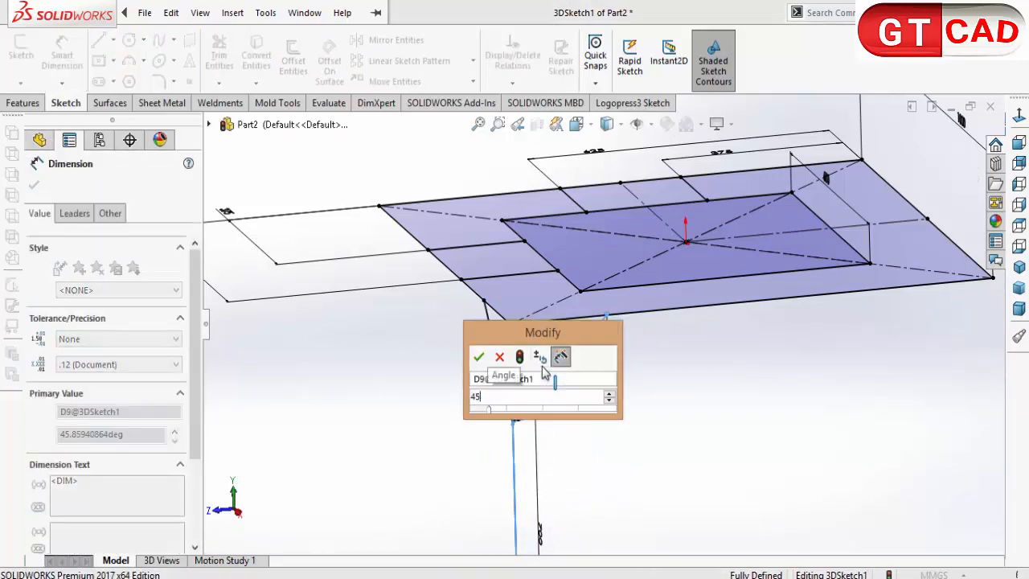
{"action": "key", "text": "Return"}
{"action": "left_click", "coordinate": [748, 421]}
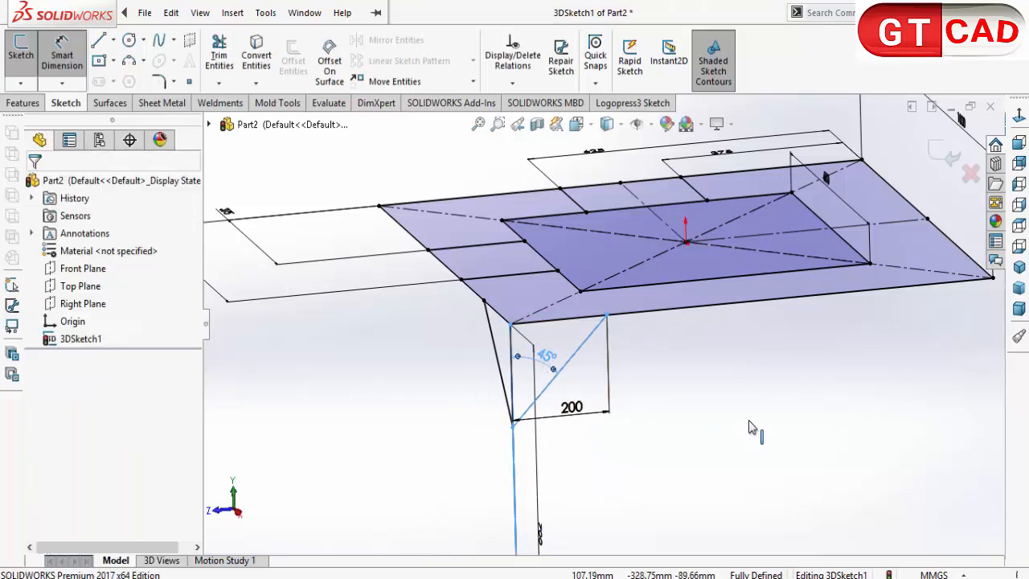
Finish dimensioning and exit the completed 3D sketch.
{"action": "scroll", "coordinate": [629, 482], "scroll_direction": "up", "scroll_amount": 1}
{"action": "mouse_move", "coordinate": [629, 483]}
{"action": "middle_mouse_down"}
{"action": "mouse_move", "coordinate": [665, 477]}
{"action": "mouse_move", "coordinate": [602, 484]}
{"action": "mouse_move", "coordinate": [663, 470]}
{"action": "mouse_move", "coordinate": [673, 452]}
{"action": "middle_mouse_up"}
{"action": "scroll", "coordinate": [633, 481], "scroll_direction": "up", "scroll_amount": 4}
{"action": "right_click", "coordinate": [682, 415]}
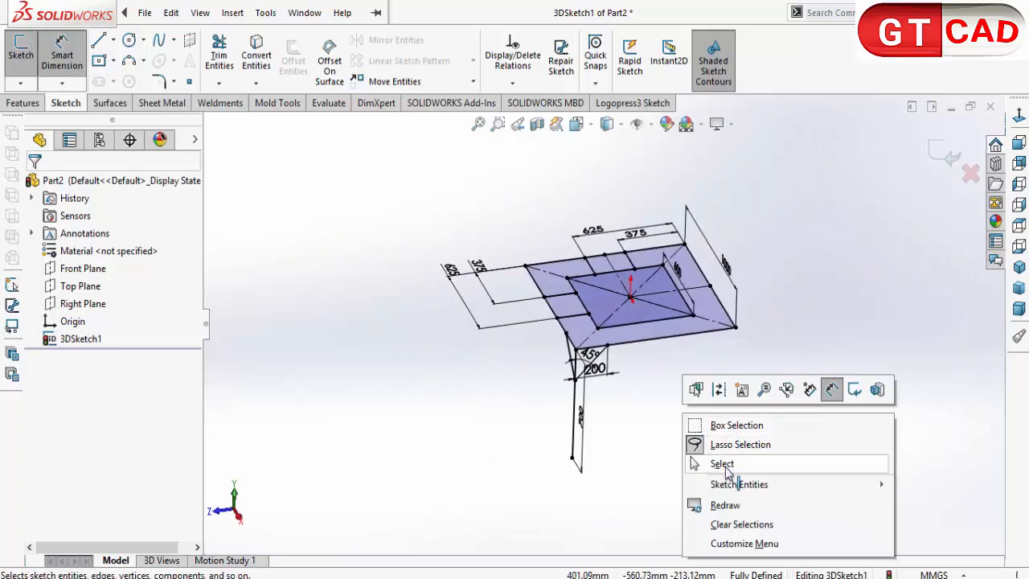
{"action": "left_click", "coordinate": [726, 466]}
{"action": "left_click", "coordinate": [942, 152]}
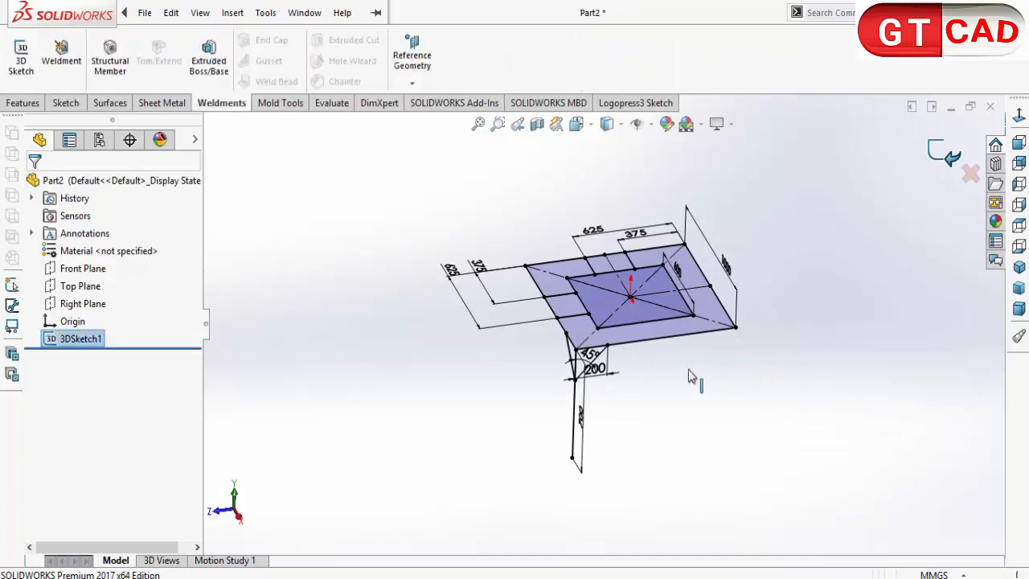
Add a weldment feature and start a Structural Member using the iso standard and square tube type, reviewing the available standards and types.
{"action": "left_click", "coordinate": [69, 77]}
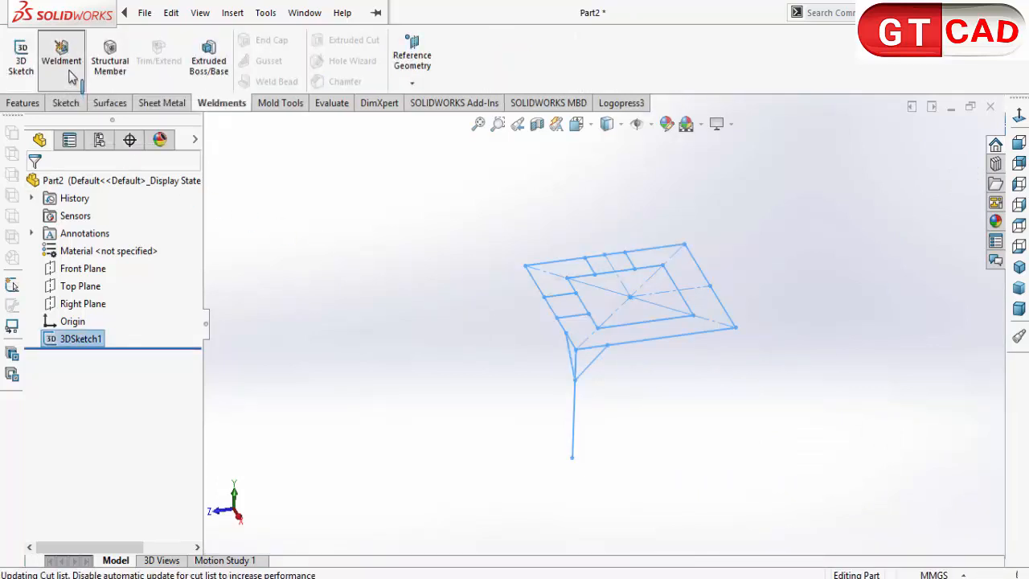
{"action": "left_click", "coordinate": [117, 71]}
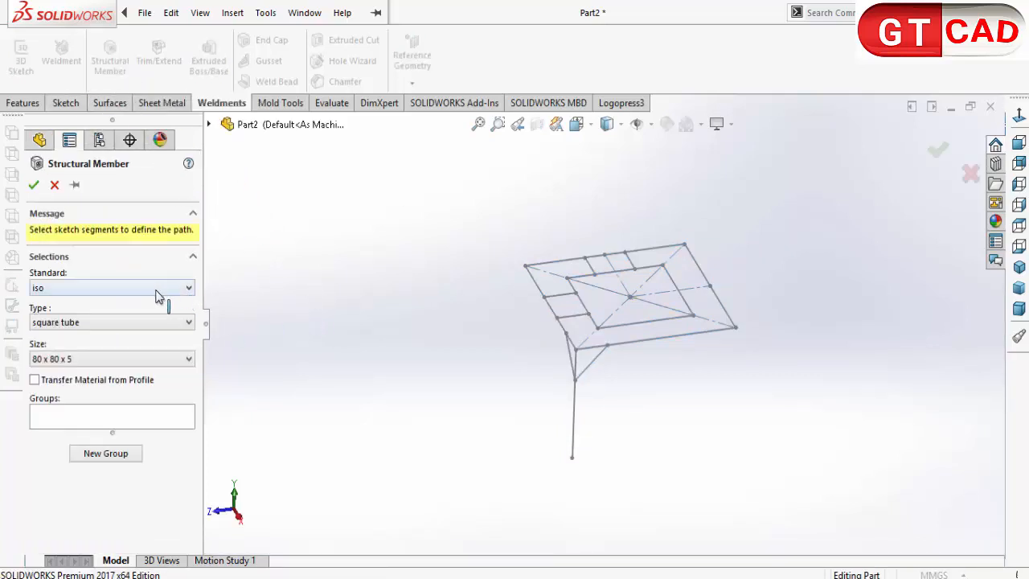
{"action": "left_click", "coordinate": [77, 287]}
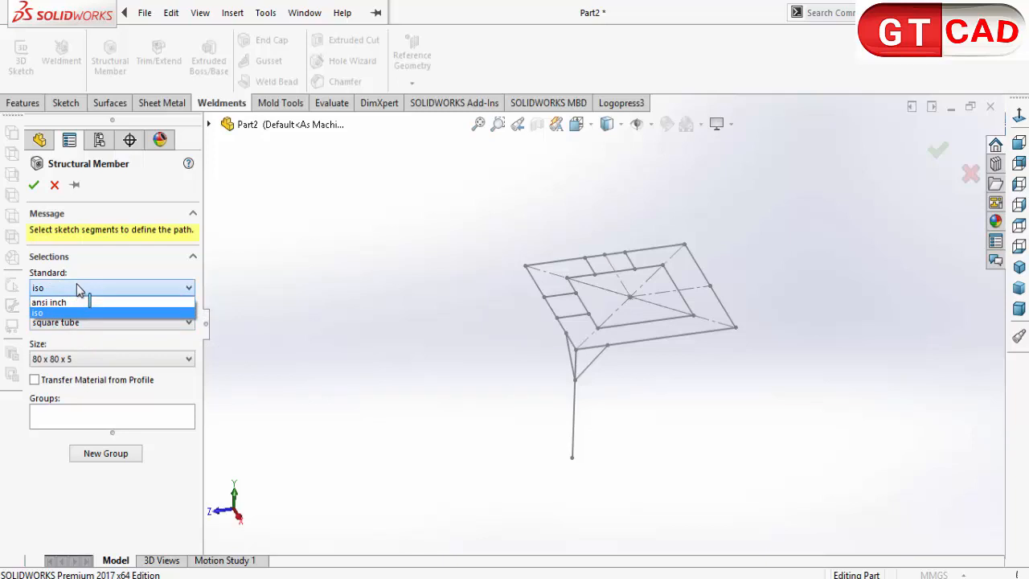
{"action": "left_click", "coordinate": [78, 290]}
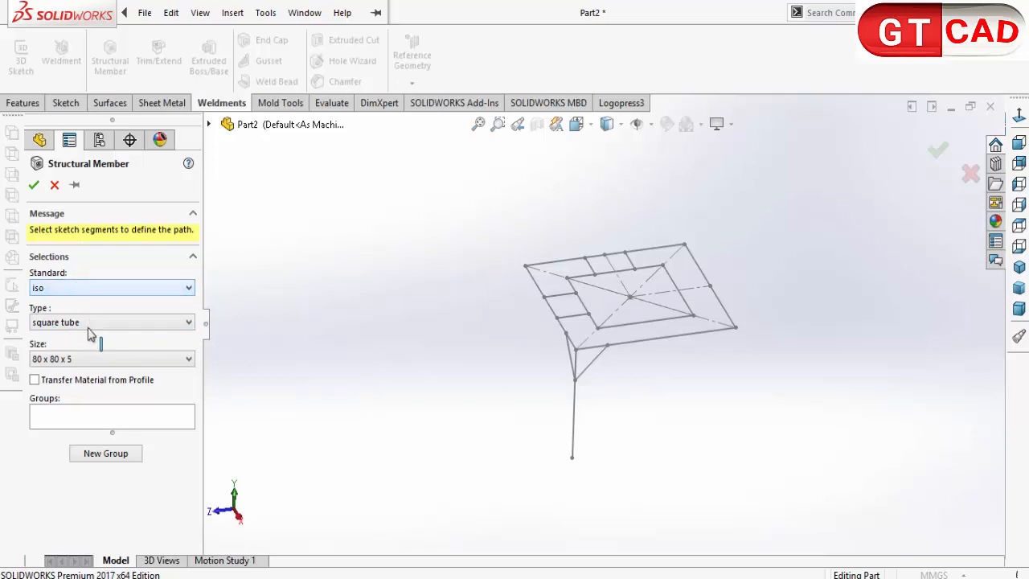
{"action": "left_click", "coordinate": [66, 324]}
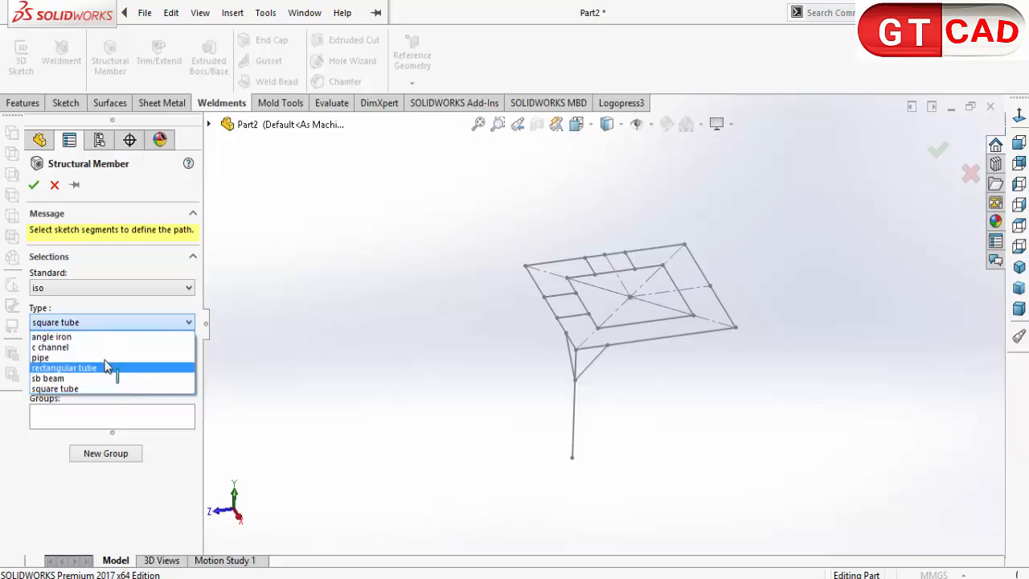
{"action": "left_click", "coordinate": [118, 321]}
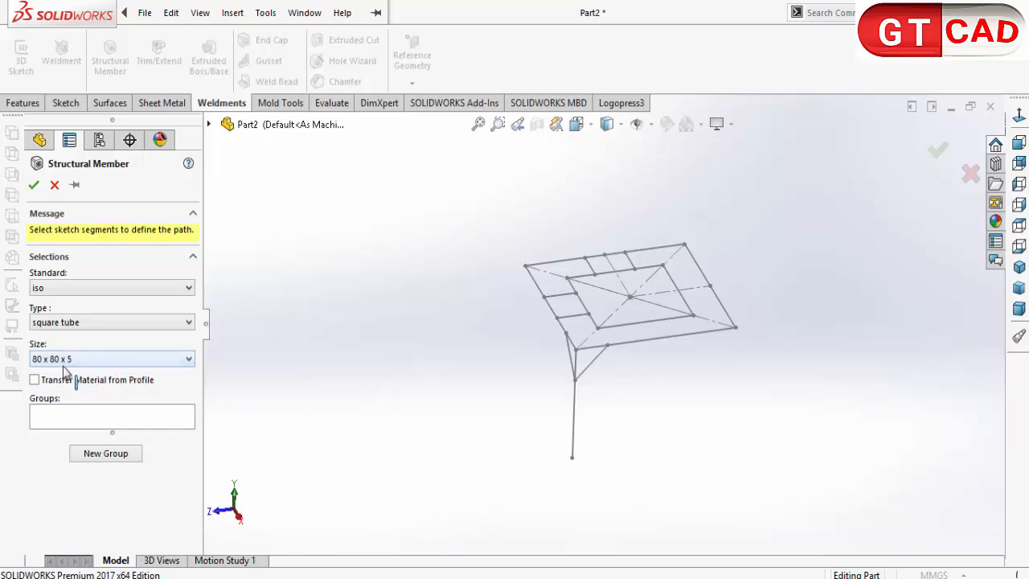
Check Part1.PDF in Foxit Reader, and in SOLIDWORKS select the four outer frame edges as the first 80 x 80 x 5 structural member group.
{"action": "left_click", "coordinate": [183, 428]}
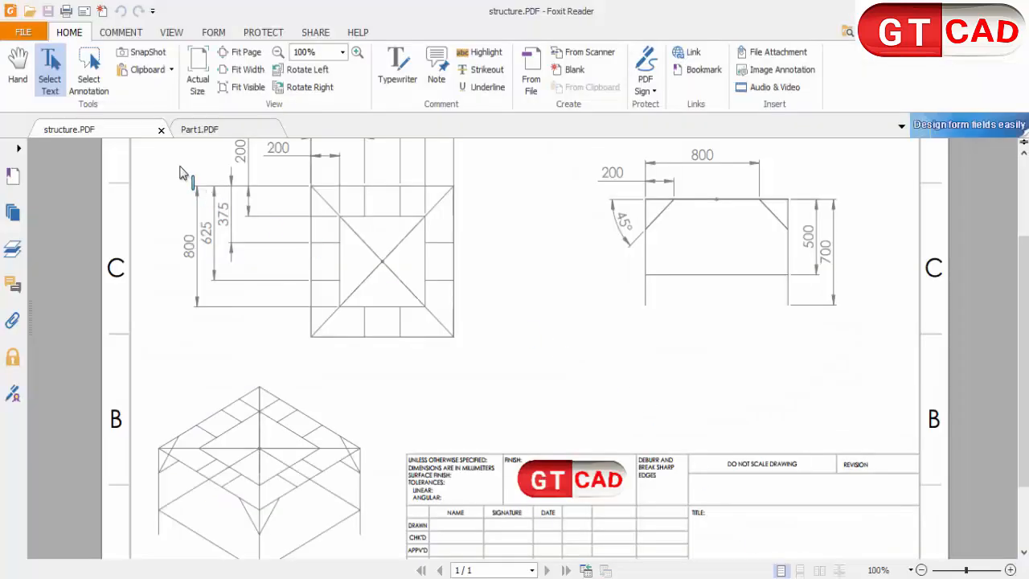
{"action": "left_click", "coordinate": [223, 136]}
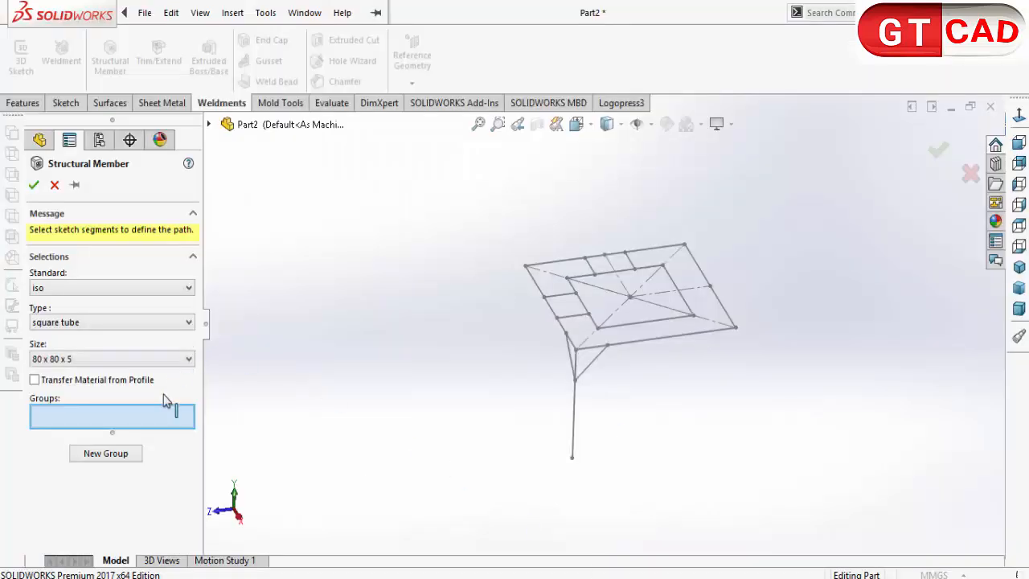
{"action": "left_click", "coordinate": [536, 285]}
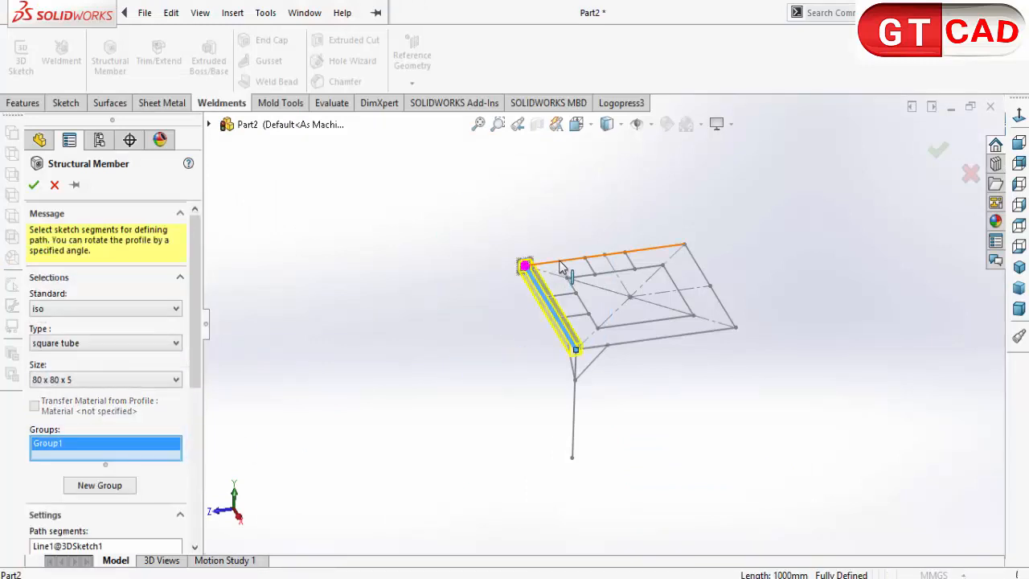
{"action": "left_click", "coordinate": [562, 265]}
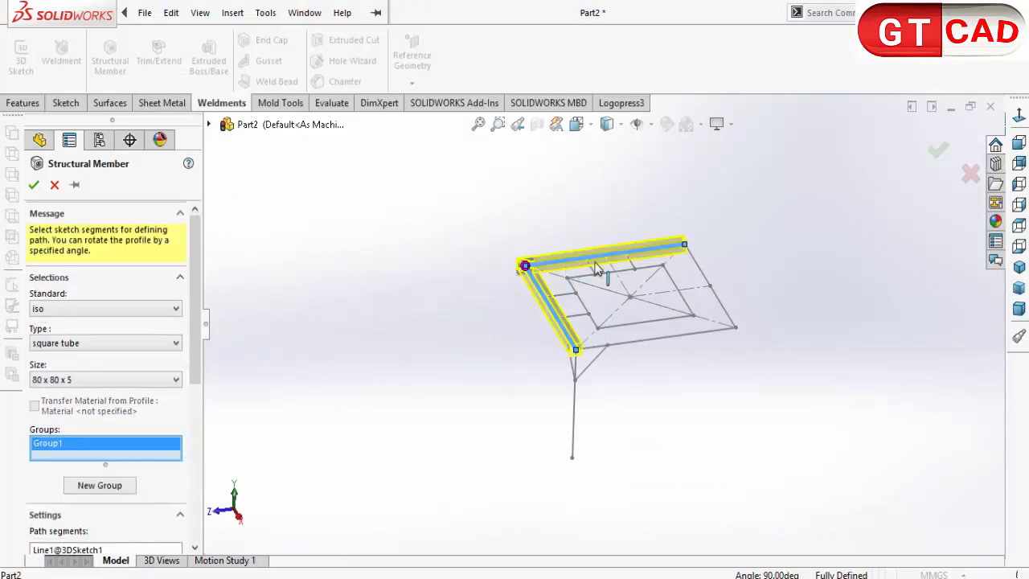
{"action": "left_click", "coordinate": [701, 276]}
{"action": "left_click", "coordinate": [692, 333]}
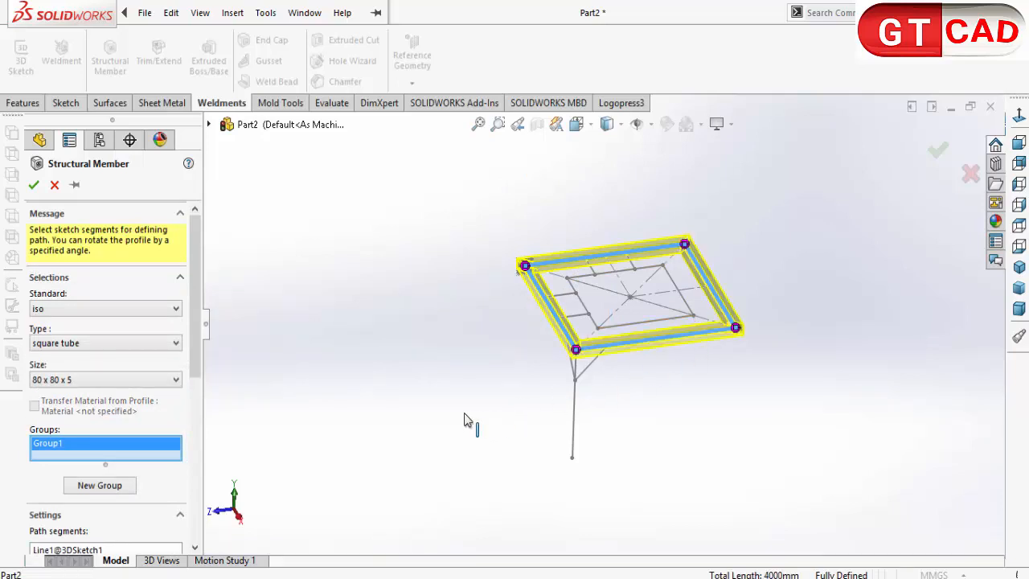
Create a second structural member group from the two parallel cross lines along the outer left edge and review its path segments.
{"action": "scroll", "coordinate": [148, 482], "scroll_direction": "down", "scroll_amount": 3}
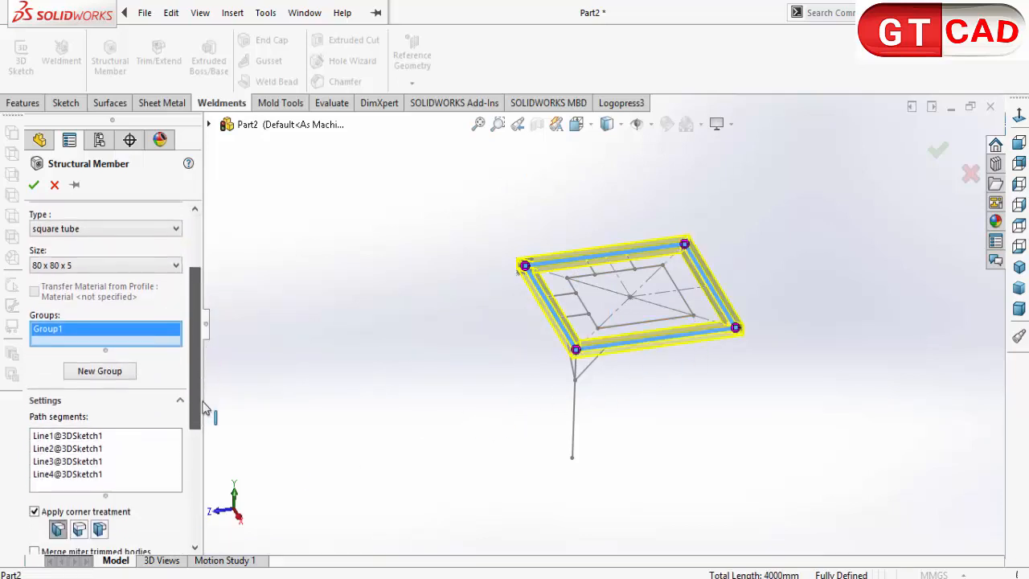
{"action": "left_click", "coordinate": [125, 374]}
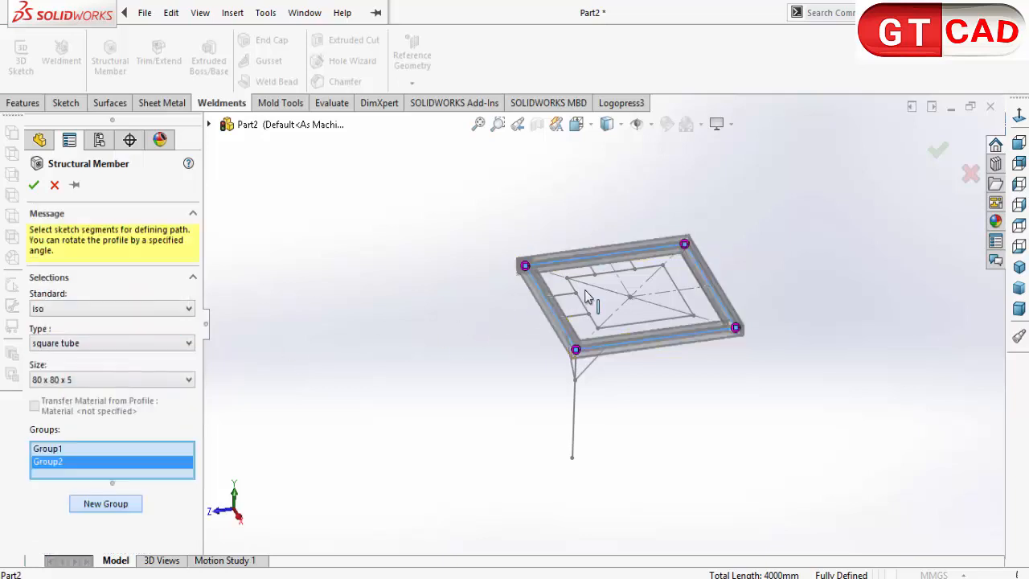
{"action": "scroll", "coordinate": [585, 295], "scroll_direction": "down", "scroll_amount": 3}
{"action": "left_click", "coordinate": [554, 310]}
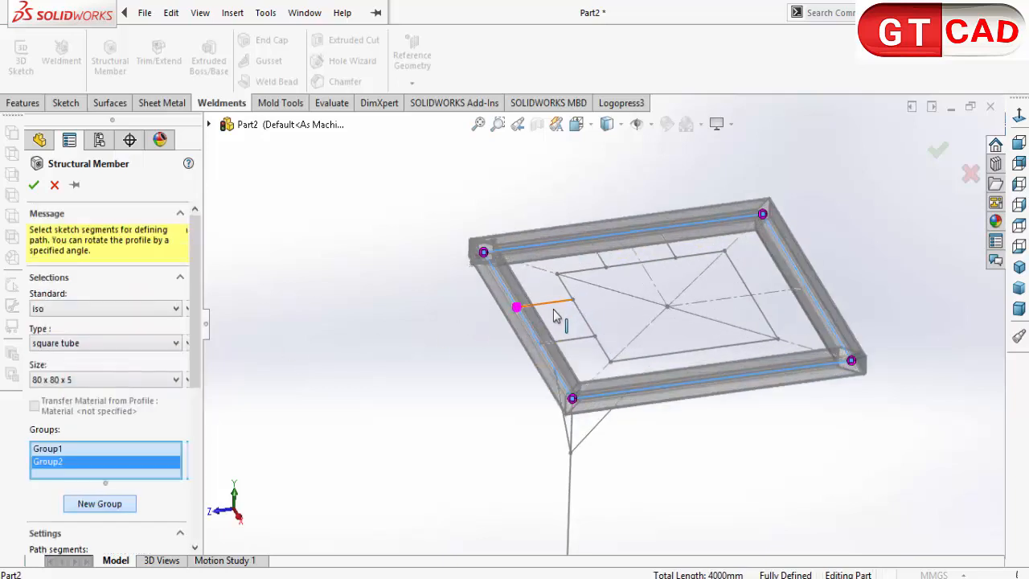
{"action": "left_click", "coordinate": [575, 346]}
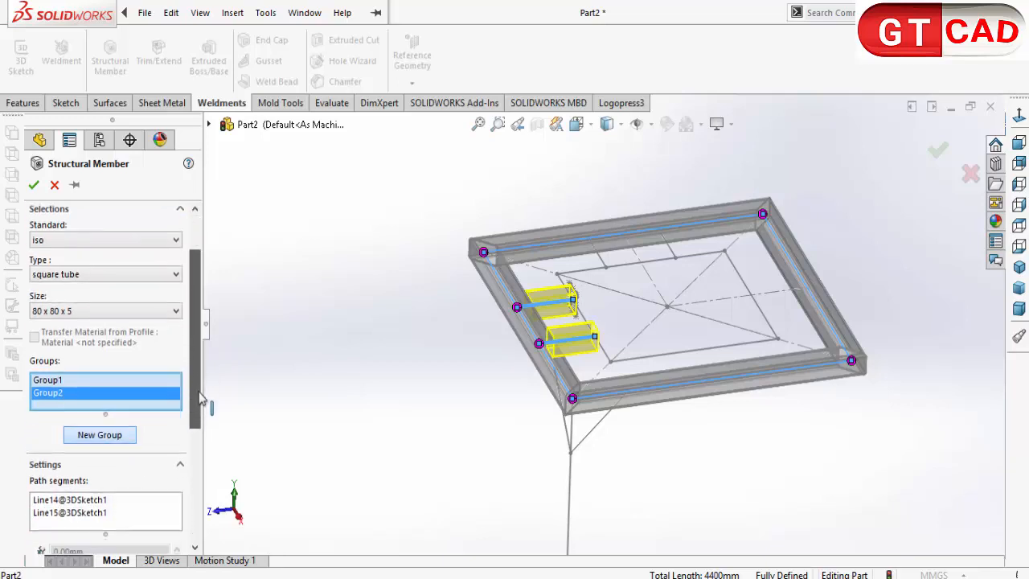
{"action": "scroll", "coordinate": [151, 442], "scroll_direction": "down", "scroll_amount": 2}
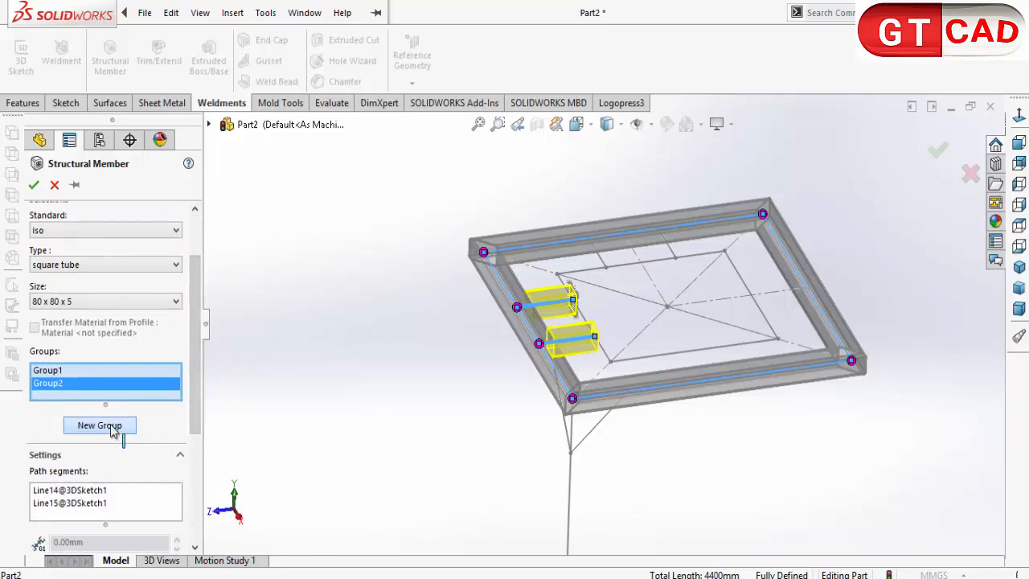
{"action": "left_click", "coordinate": [108, 503]}
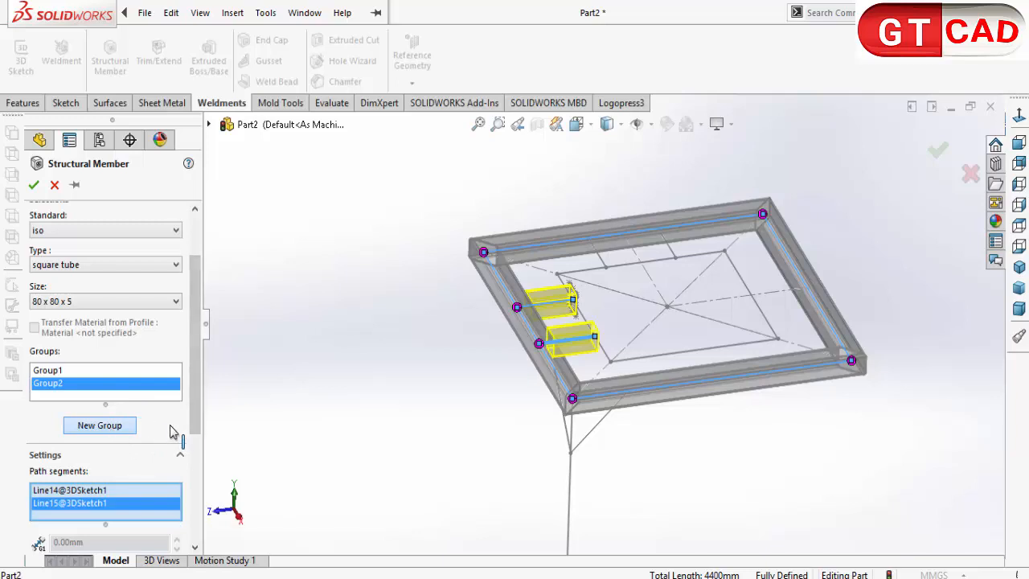
Create a third structural member group from the two short parallel lines joining the adjacent outer edge to the inner rectangle.
{"action": "scroll", "coordinate": [168, 436], "scroll_direction": "down", "scroll_amount": 7}
{"action": "scroll", "coordinate": [165, 438], "scroll_direction": "up", "scroll_amount": 8}
{"action": "left_click", "coordinate": [100, 467]}
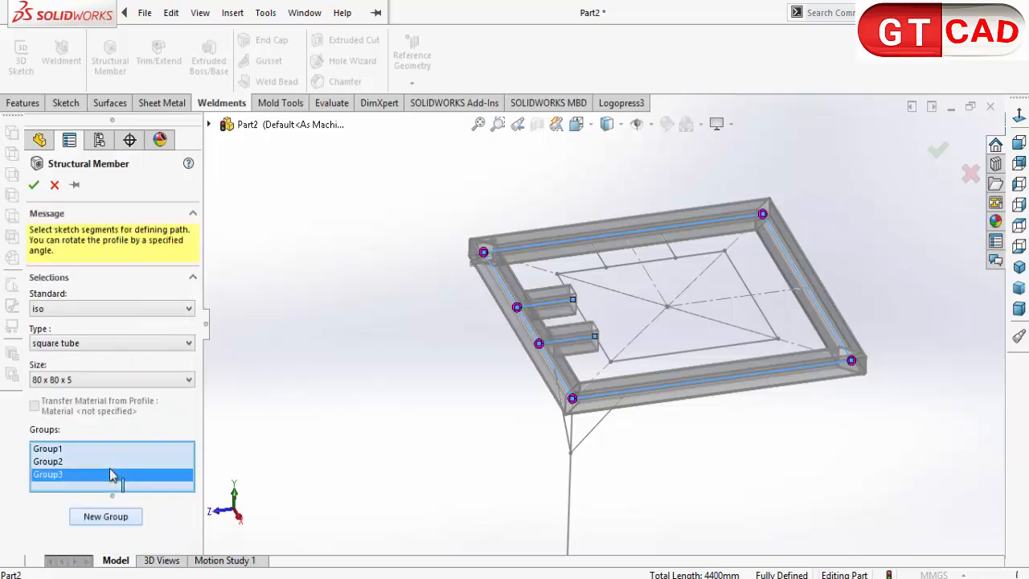
{"action": "left_click", "coordinate": [604, 262]}
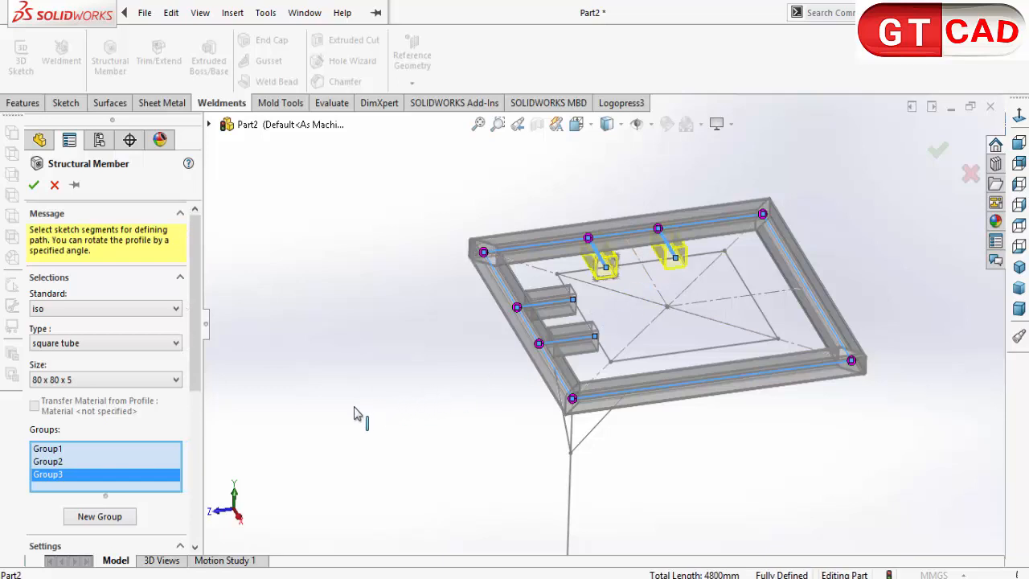
{"action": "scroll", "coordinate": [453, 343], "scroll_direction": "down", "scroll_amount": 2}
{"action": "scroll", "coordinate": [654, 433], "scroll_direction": "up", "scroll_amount": 4}
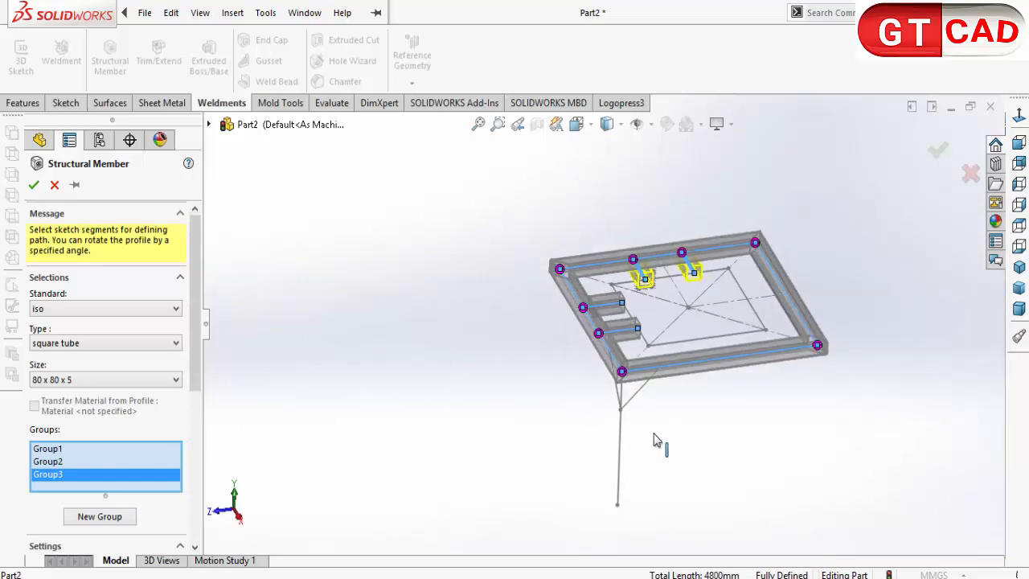
Create a fourth structural member group from the two diagonal brace lines below the frame corner.
{"action": "middle_click_drag", "start_coordinate": [653, 432], "coordinate": [583, 406]}
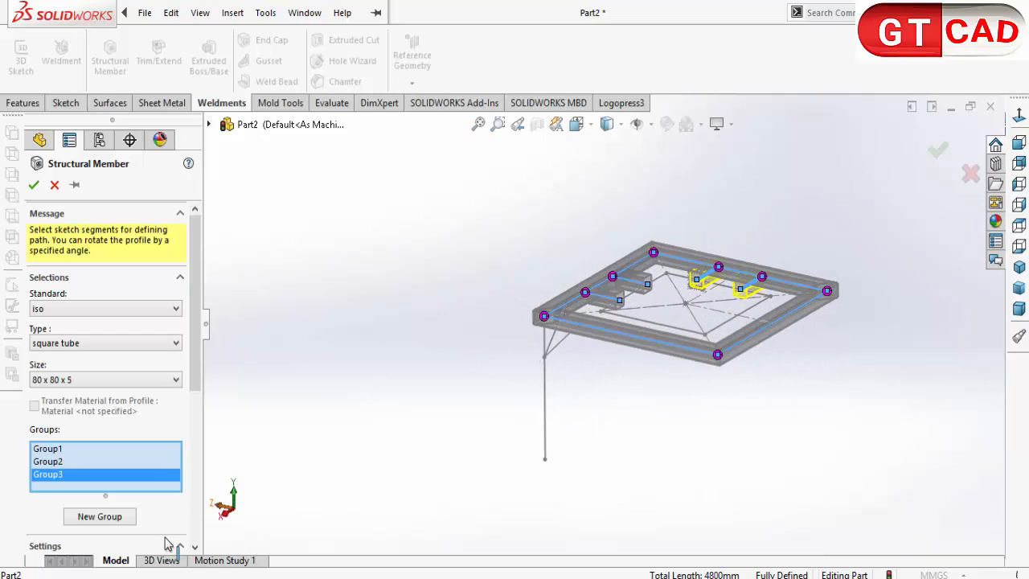
{"action": "left_click", "coordinate": [100, 516]}
{"action": "left_click", "coordinate": [561, 355]}
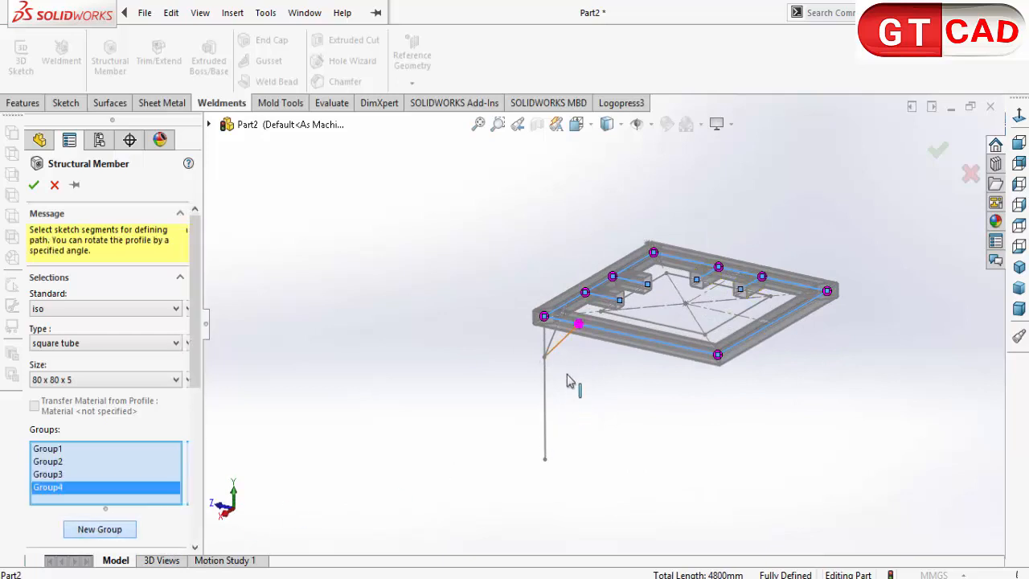
{"action": "mouse_move", "coordinate": [625, 381]}
{"action": "middle_mouse_down"}
{"action": "mouse_move", "coordinate": [635, 365]}
{"action": "mouse_move", "coordinate": [655, 396]}
{"action": "middle_mouse_up"}
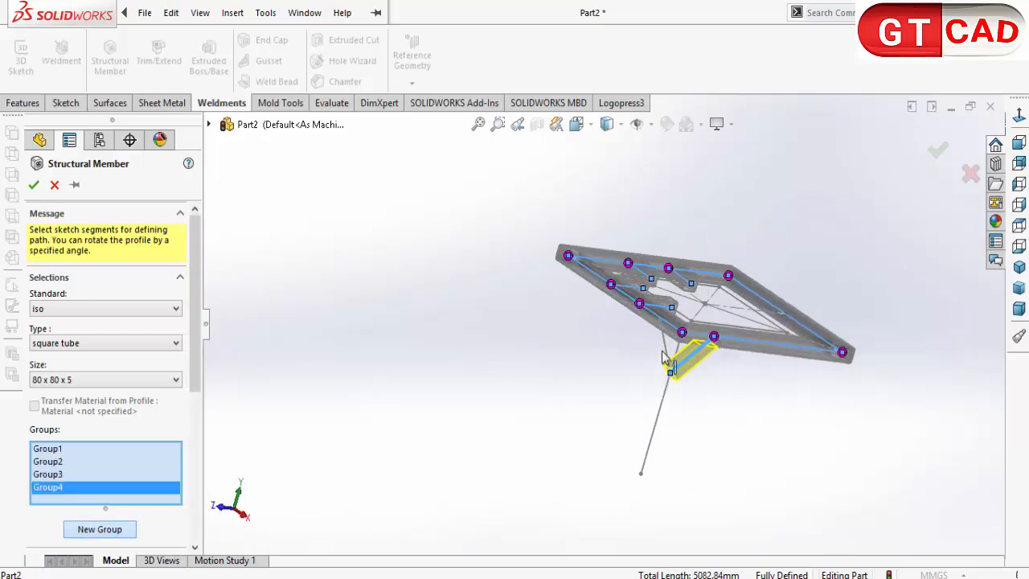
{"action": "left_click", "coordinate": [646, 443]}
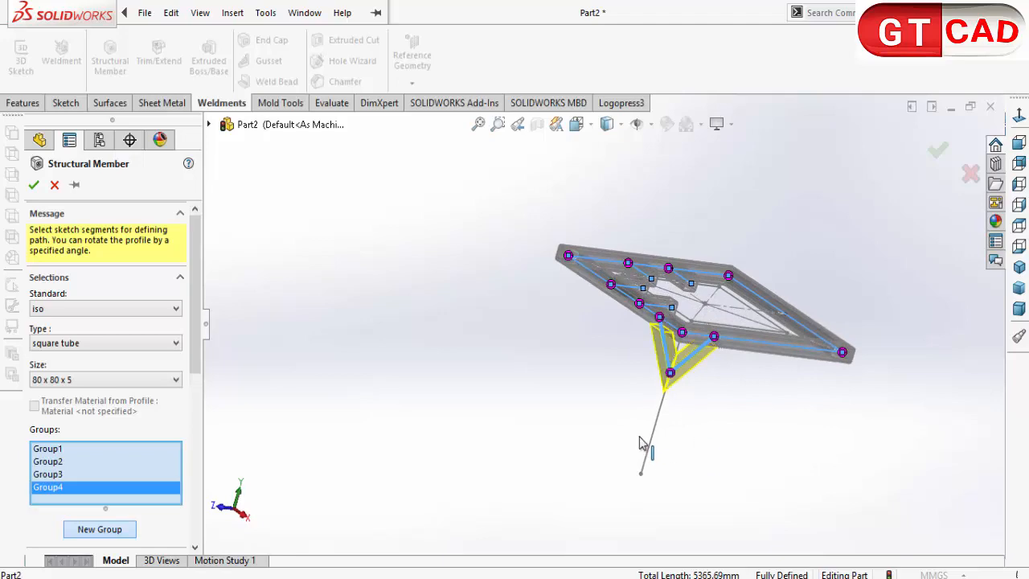
{"action": "mouse_move", "coordinate": [645, 443]}
{"action": "middle_mouse_down"}
{"action": "mouse_move", "coordinate": [659, 421]}
{"action": "mouse_move", "coordinate": [689, 438]}
{"action": "mouse_move", "coordinate": [659, 477]}
{"action": "mouse_move", "coordinate": [678, 356]}
{"action": "mouse_move", "coordinate": [749, 352]}
{"action": "mouse_move", "coordinate": [740, 370]}
{"action": "mouse_move", "coordinate": [701, 356]}
{"action": "mouse_move", "coordinate": [730, 345]}
{"action": "mouse_move", "coordinate": [710, 359]}
{"action": "mouse_move", "coordinate": [622, 367]}
{"action": "mouse_move", "coordinate": [714, 354]}
{"action": "mouse_move", "coordinate": [669, 346]}
{"action": "middle_mouse_up"}
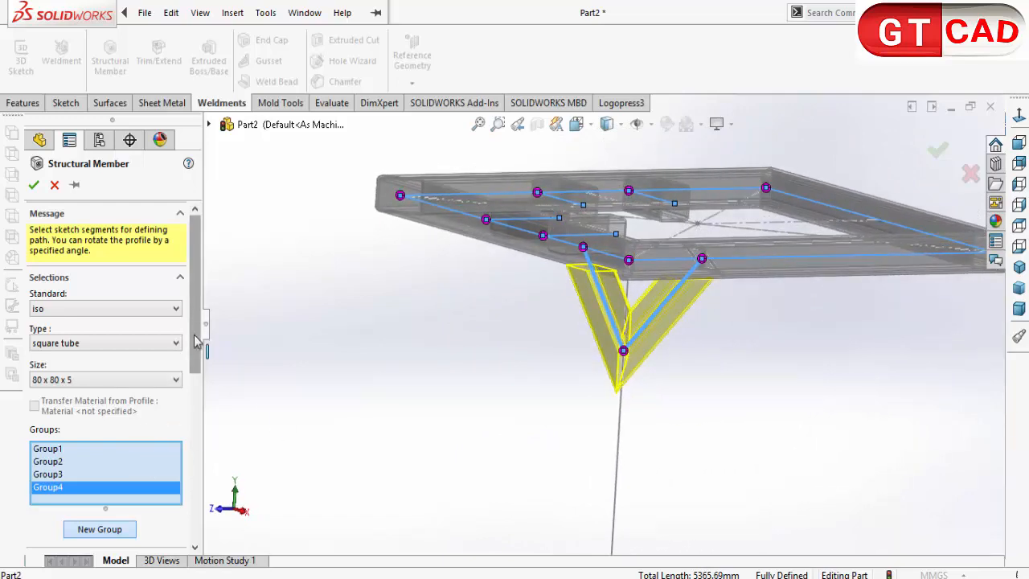
Create a fifth group from the vertical leg line and accept the 80 x 80 x 5 structural member.
{"action": "scroll", "coordinate": [197, 322], "scroll_direction": "down", "scroll_amount": 3}
{"action": "left_click", "coordinate": [115, 447]}
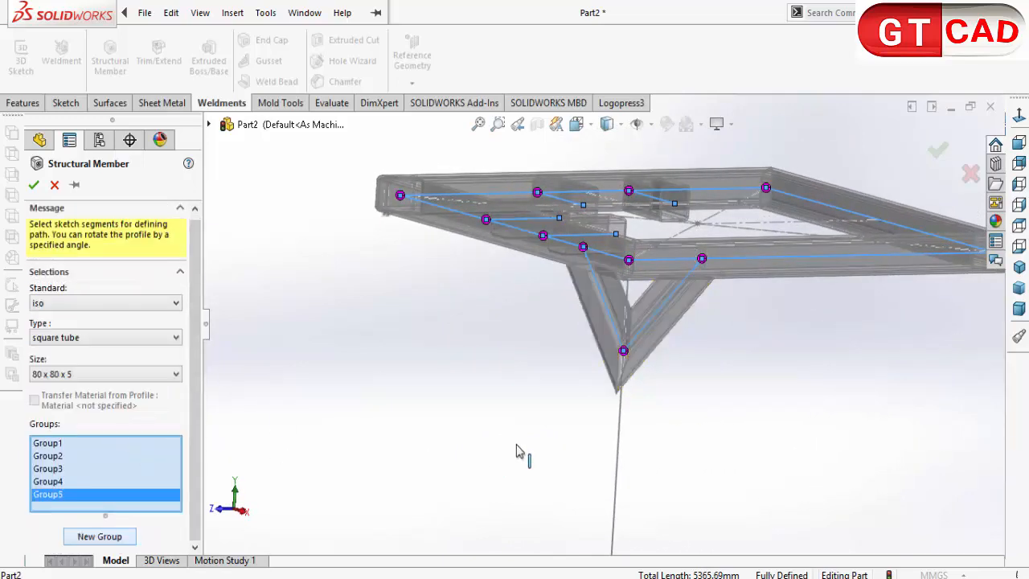
{"action": "left_click", "coordinate": [620, 422]}
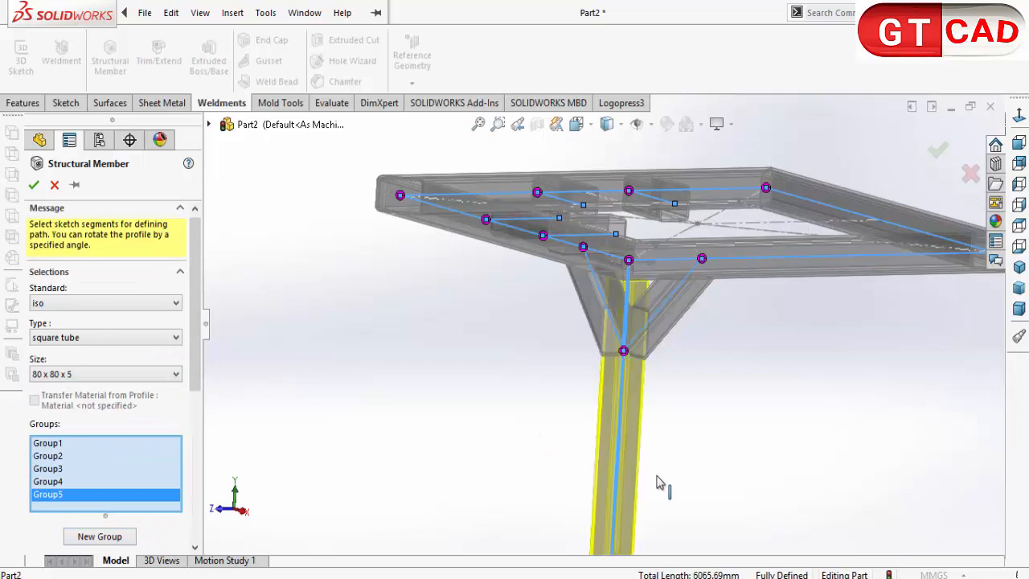
{"action": "middle_click_drag", "start_coordinate": [658, 481], "coordinate": [595, 402]}
{"action": "left_click_drag", "start_coordinate": [193, 317], "coordinate": [199, 503]}
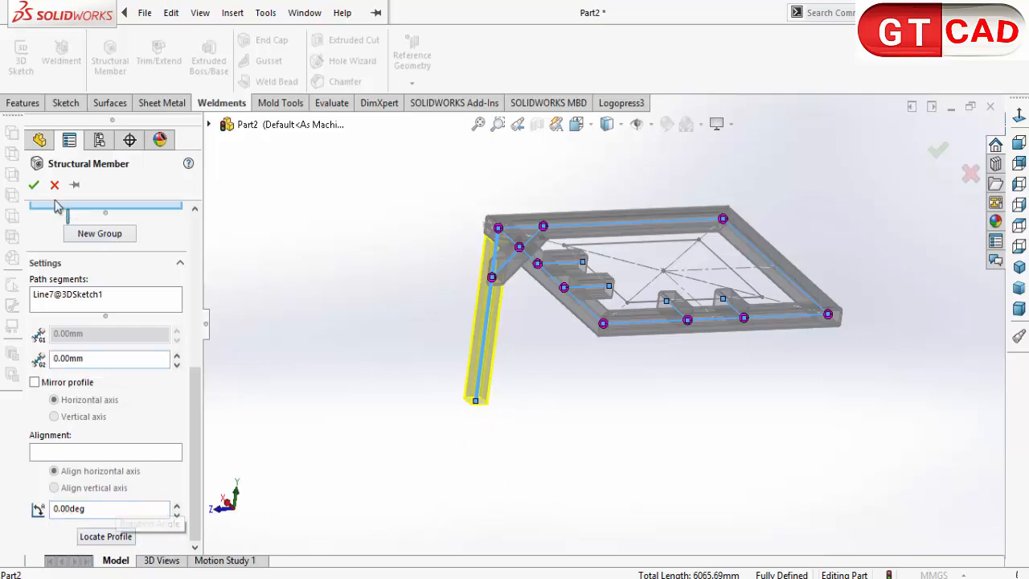
{"action": "left_click", "coordinate": [34, 186]}
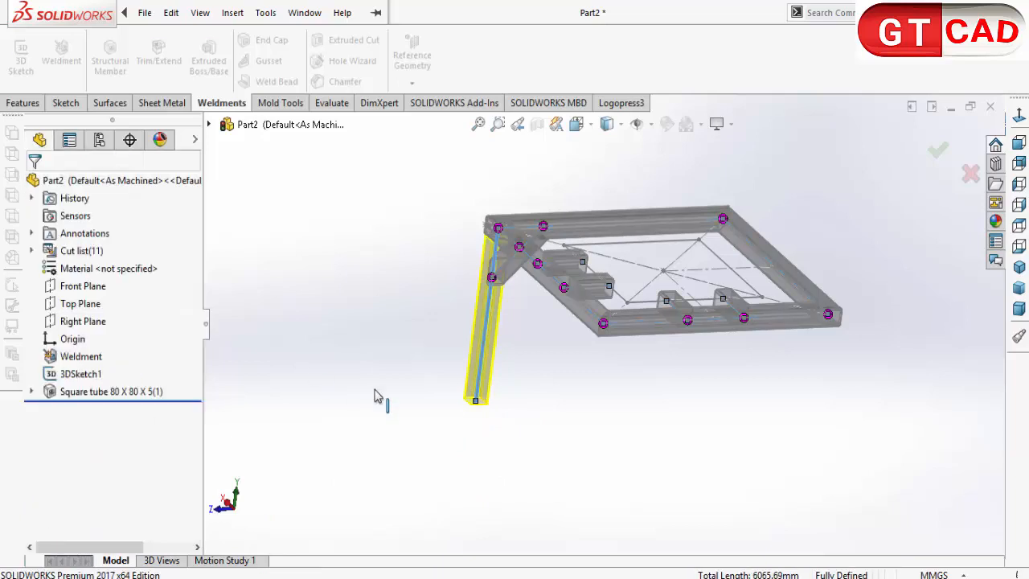
Edit the square tube structural member to add a sixth group from the four inner rectangle lines, and accept it.
{"action": "middle_click_drag", "start_coordinate": [572, 416], "coordinate": [576, 555]}
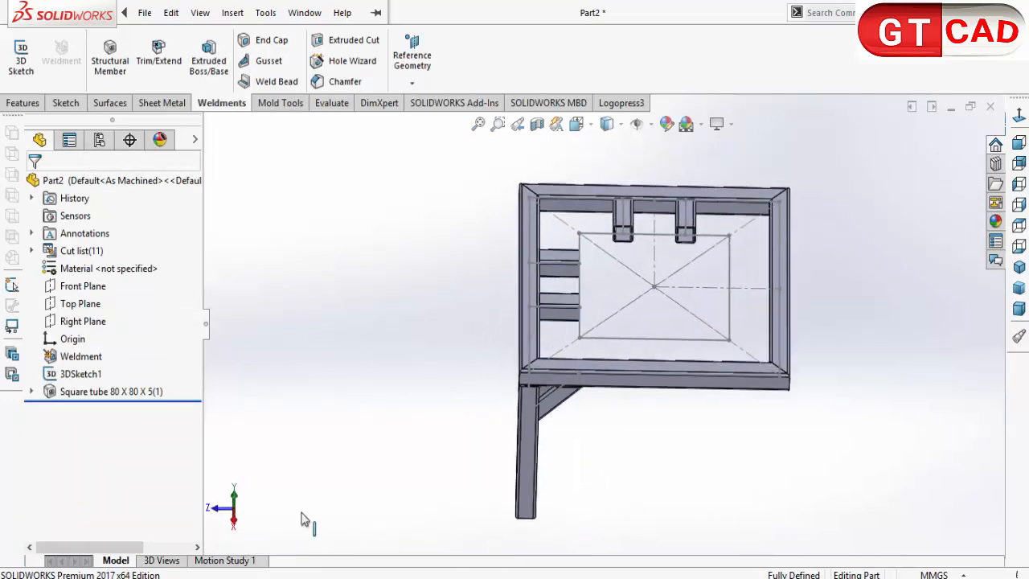
{"action": "right_click", "coordinate": [89, 394]}
{"action": "left_click", "coordinate": [98, 218]}
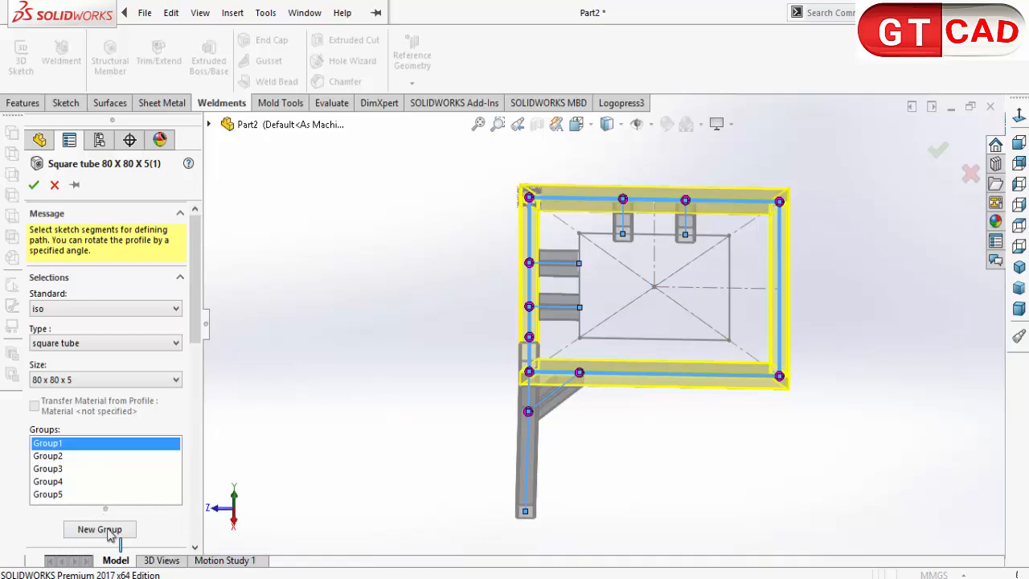
{"action": "left_click", "coordinate": [99, 530]}
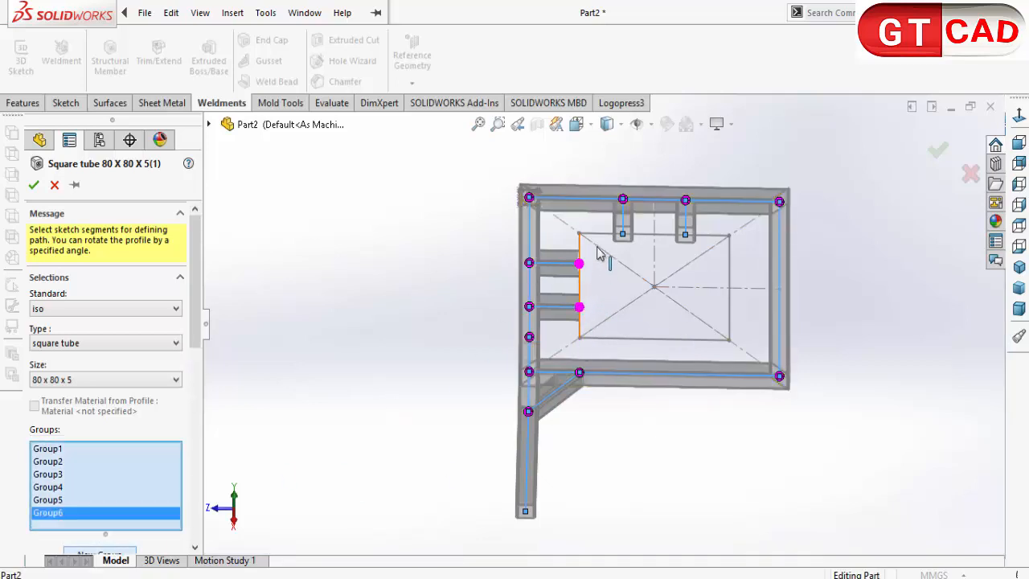
{"action": "left_click", "coordinate": [599, 254]}
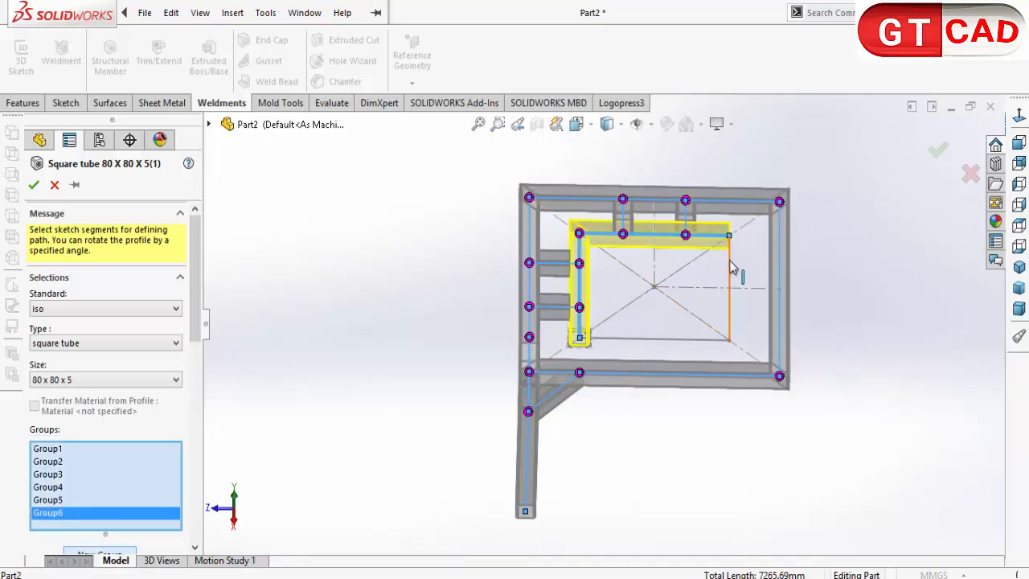
{"action": "left_click", "coordinate": [677, 345]}
{"action": "scroll", "coordinate": [643, 335], "scroll_direction": "down", "scroll_amount": 5}
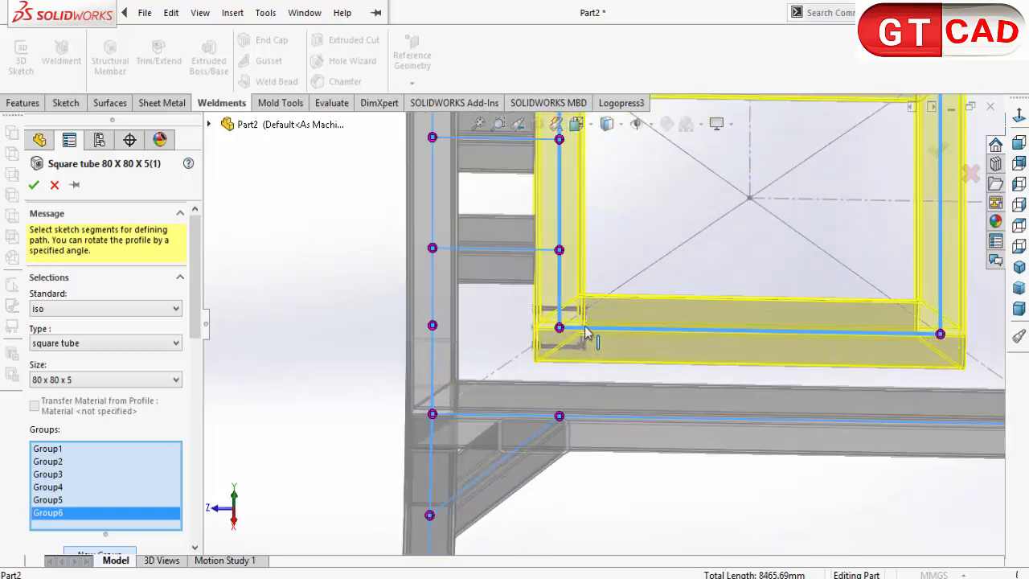
{"action": "scroll", "coordinate": [560, 344], "scroll_direction": "up", "scroll_amount": 5}
{"action": "middle_click_drag", "start_coordinate": [560, 344], "coordinate": [580, 484]}
{"action": "middle_click_drag", "start_coordinate": [560, 359], "coordinate": [287, 326]}
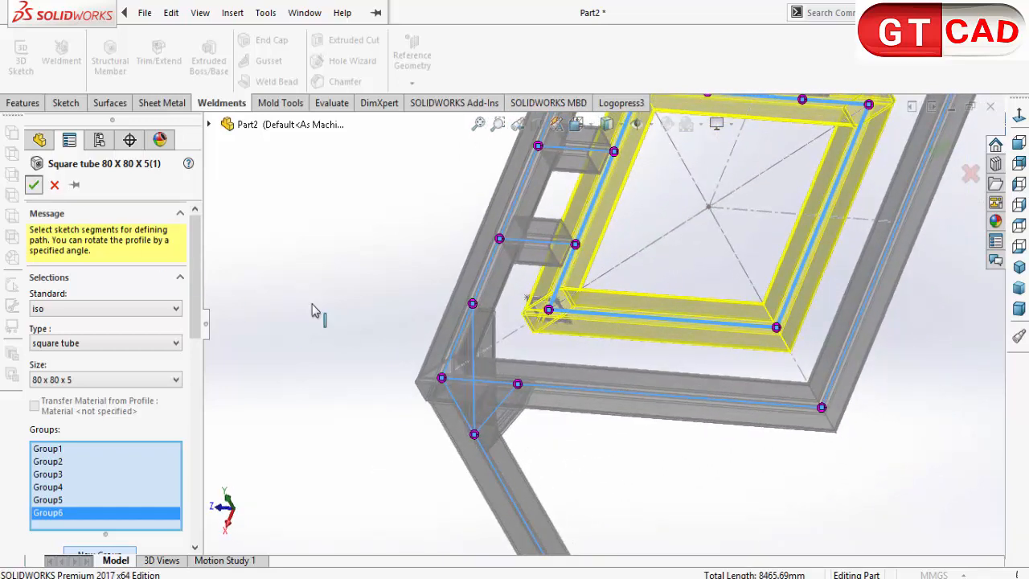
{"action": "key", "text": "Return"}
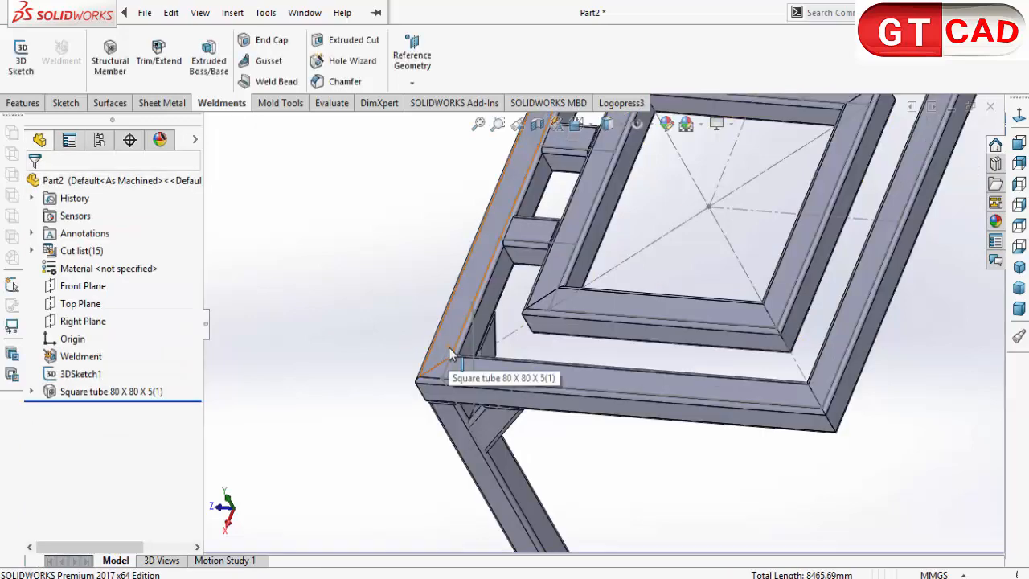
Examine the joints between the diagonal braces, the leg and the outer frame from several angles.
{"action": "middle_click_drag", "start_coordinate": [640, 341], "coordinate": [506, 264]}
{"action": "scroll", "coordinate": [687, 347], "scroll_direction": "up", "scroll_amount": 3}
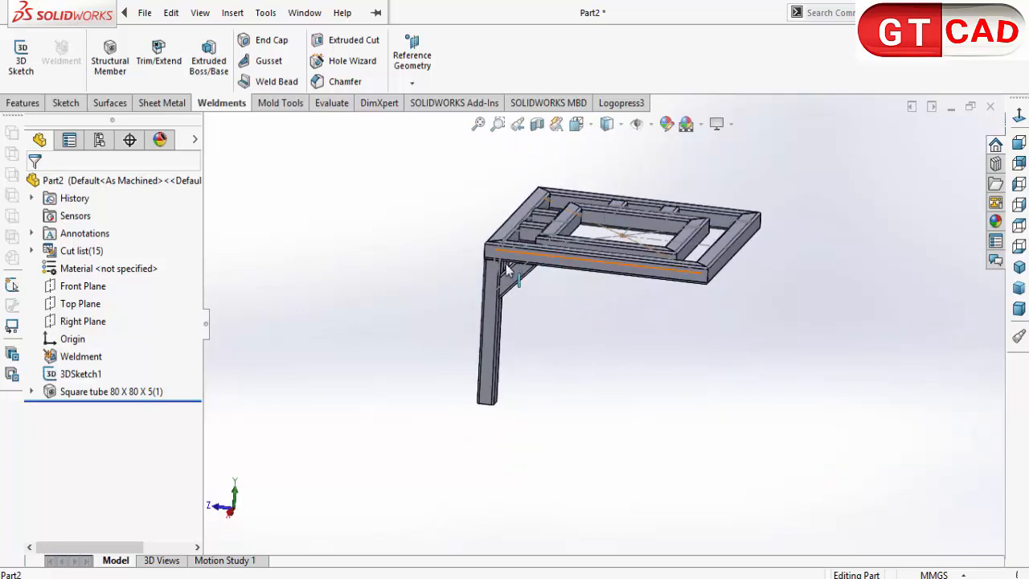
{"action": "scroll", "coordinate": [535, 311], "scroll_direction": "down", "scroll_amount": 3}
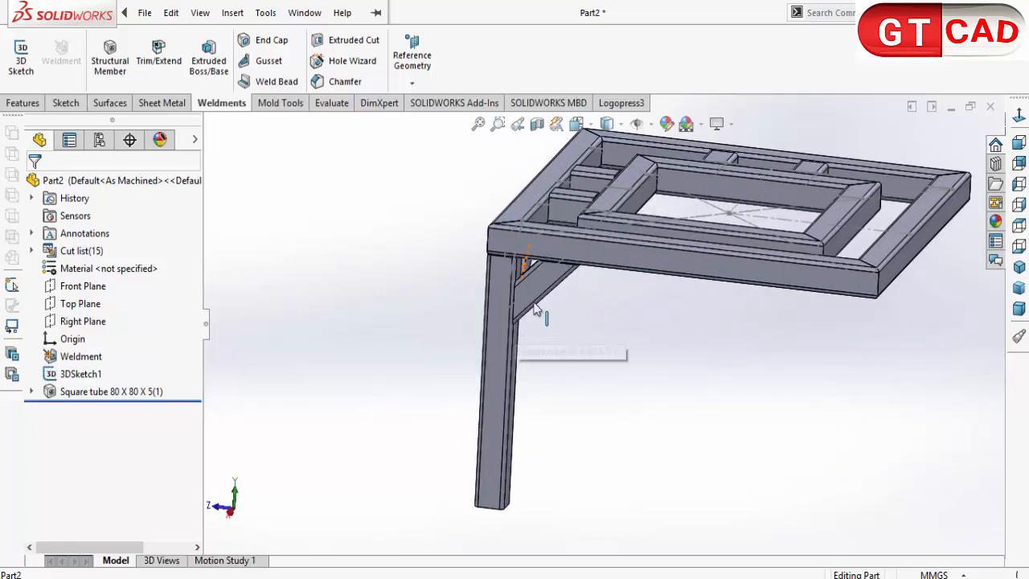
{"action": "right_click", "coordinate": [343, 302]}
{"action": "left_click", "coordinate": [698, 477]}
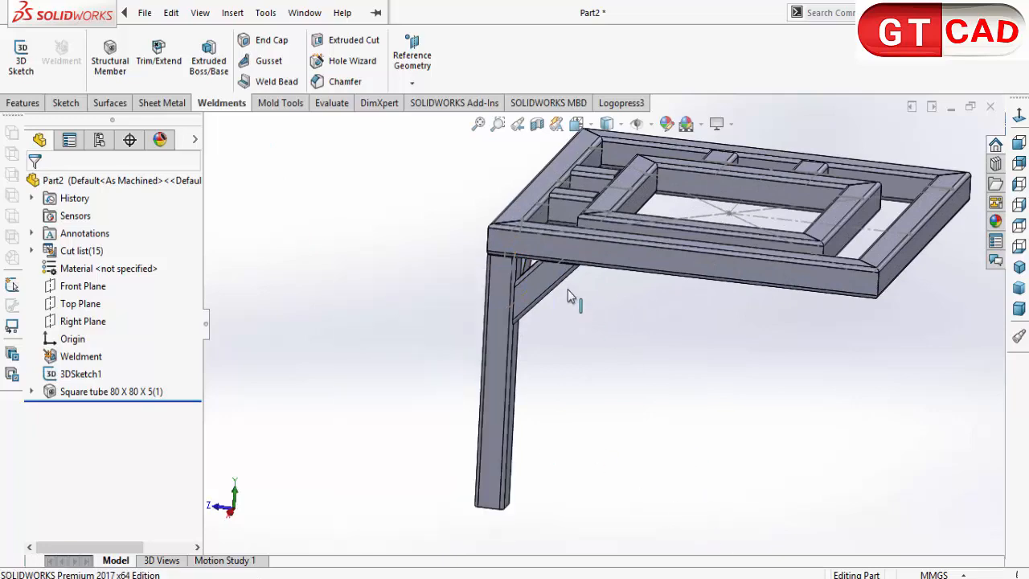
{"action": "left_click", "coordinate": [544, 286]}
{"action": "scroll", "coordinate": [517, 303], "scroll_direction": "down", "scroll_amount": 5}
{"action": "mouse_move", "coordinate": [528, 365]}
{"action": "middle_mouse_down"}
{"action": "mouse_move", "coordinate": [655, 351]}
{"action": "mouse_move", "coordinate": [702, 362]}
{"action": "mouse_move", "coordinate": [654, 378]}
{"action": "mouse_move", "coordinate": [678, 414]}
{"action": "middle_mouse_up"}
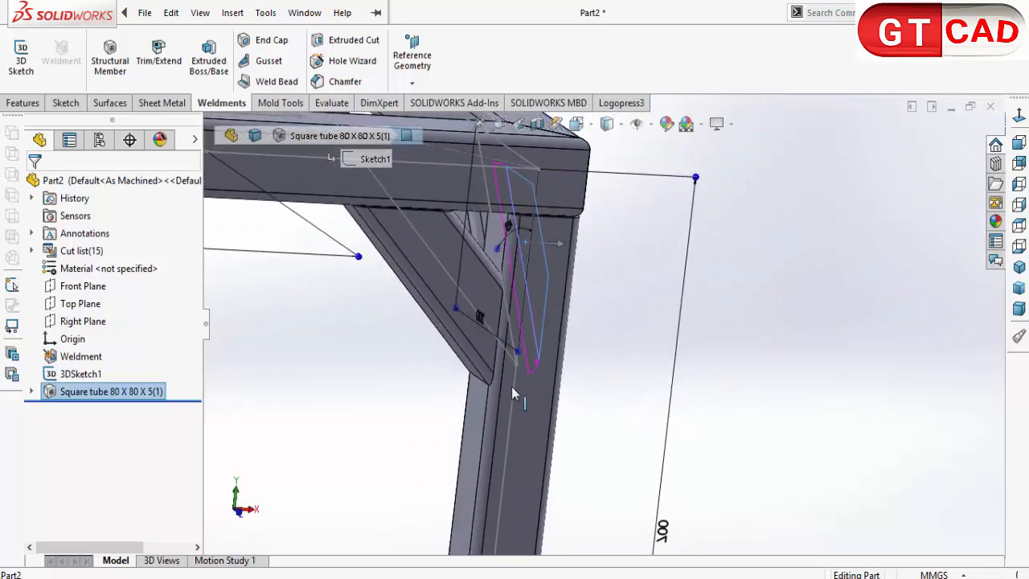
{"action": "left_click", "coordinate": [408, 413]}
{"action": "scroll", "coordinate": [408, 413], "scroll_direction": "up", "scroll_amount": 3}
{"action": "middle_click_drag", "start_coordinate": [455, 413], "coordinate": [437, 407]}
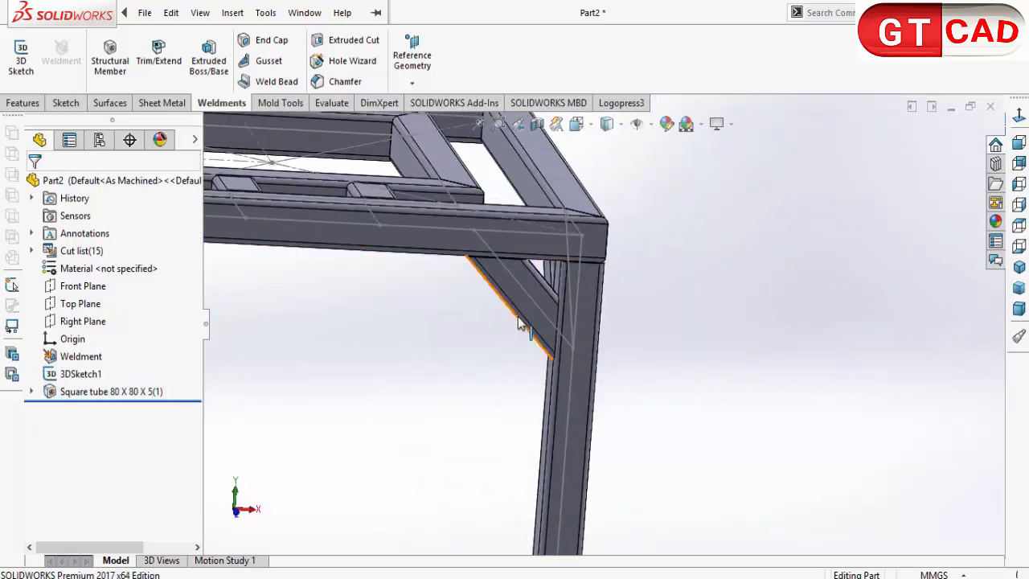
{"action": "middle_click_drag", "start_coordinate": [507, 405], "coordinate": [483, 371]}
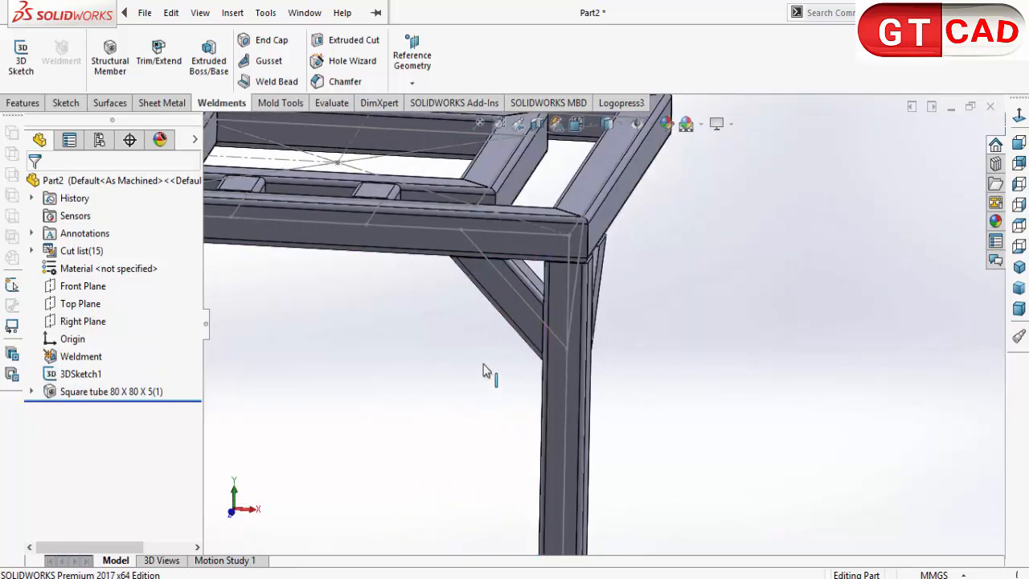
Hide the 3D sketch so only the tube members are displayed.
{"action": "scroll", "coordinate": [473, 236], "scroll_direction": "up", "scroll_amount": 4}
{"action": "middle_click_drag", "start_coordinate": [517, 326], "coordinate": [481, 326]}
{"action": "right_click", "coordinate": [74, 375]}
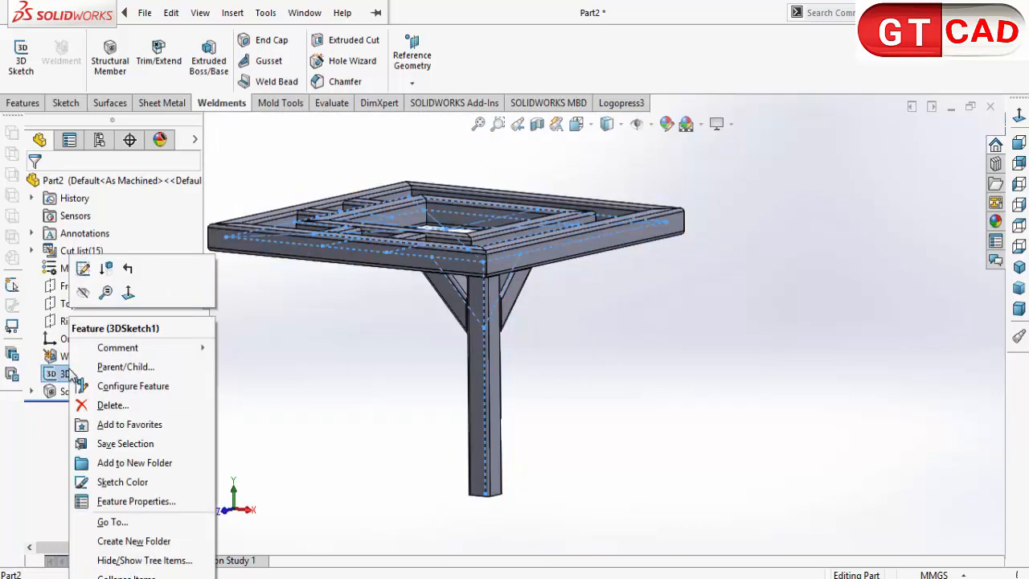
{"action": "left_click", "coordinate": [91, 294]}
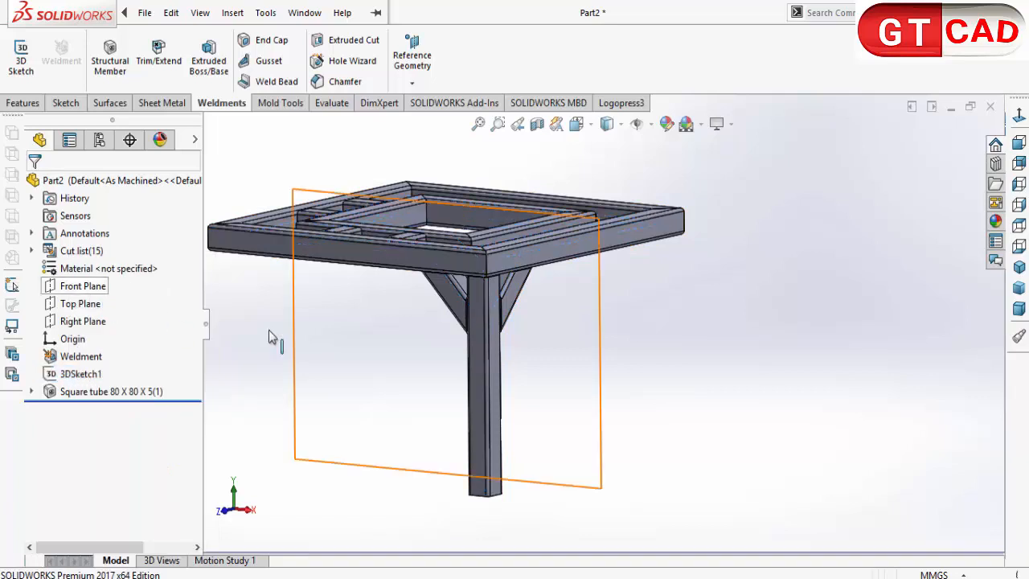
Start a Mirror about the Front Plane and select the two short cross members on one side of the inner frame as bodies.
{"action": "middle_click_drag", "start_coordinate": [661, 426], "coordinate": [542, 433]}
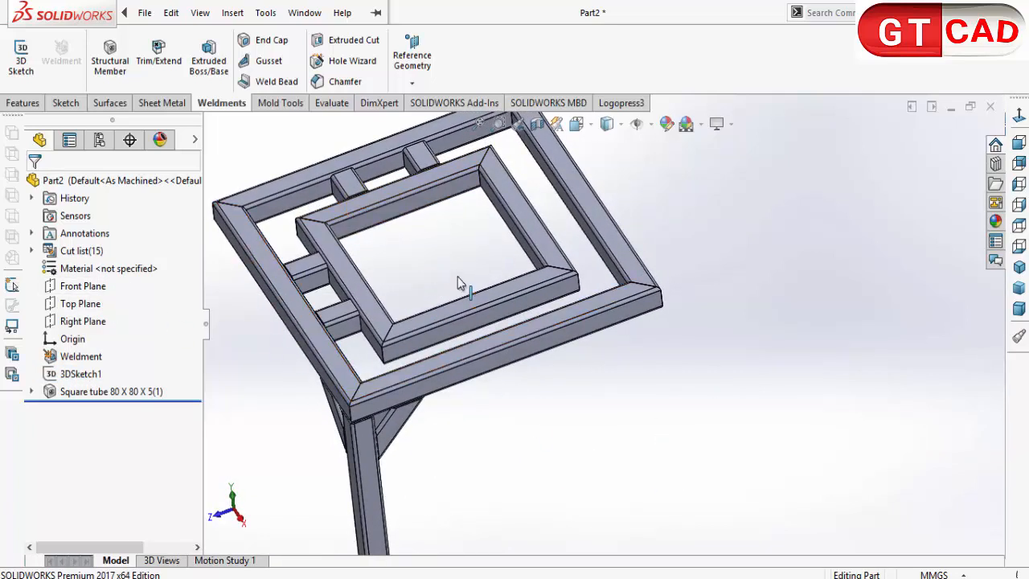
{"action": "scroll", "coordinate": [562, 434], "scroll_direction": "up", "scroll_amount": 3}
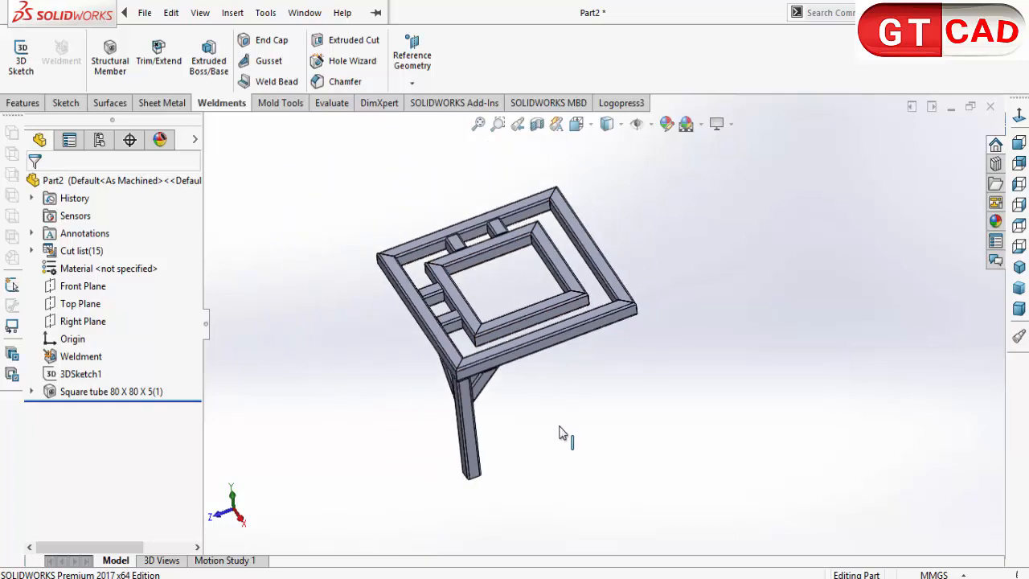
{"action": "middle_click_drag", "start_coordinate": [562, 434], "coordinate": [552, 496]}
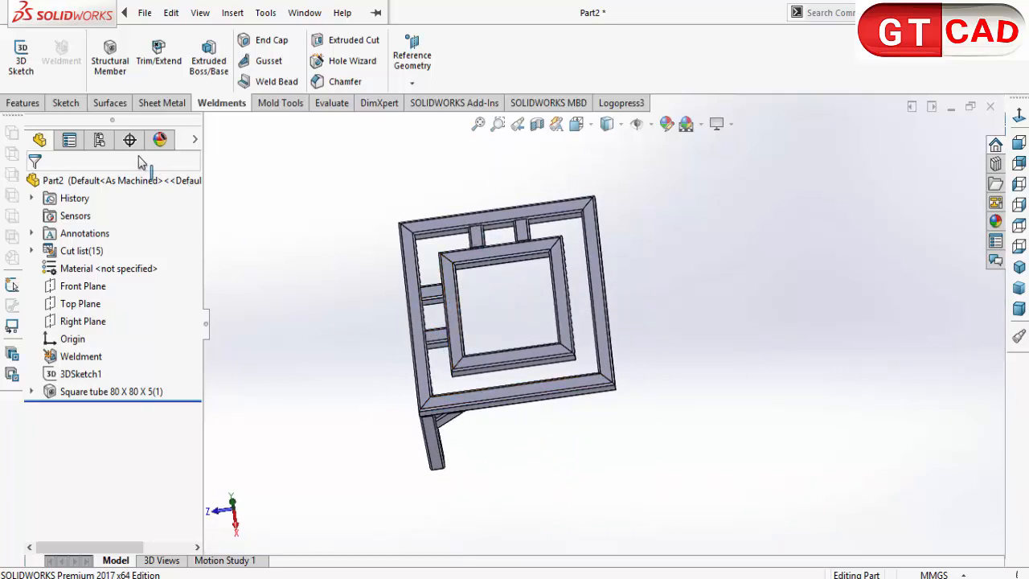
{"action": "left_click", "coordinate": [24, 103]}
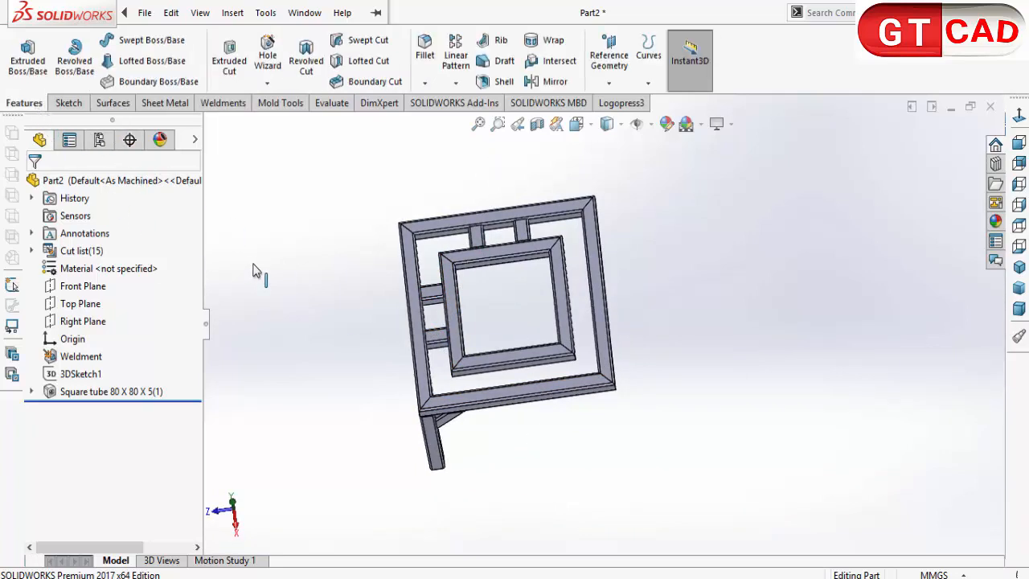
{"action": "left_click", "coordinate": [551, 81]}
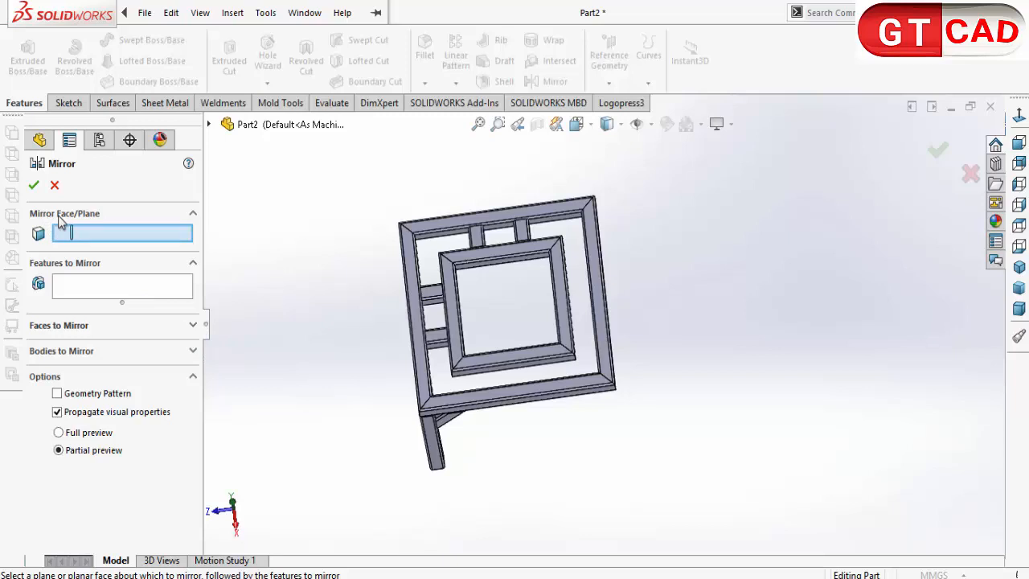
{"action": "left_click", "coordinate": [210, 124]}
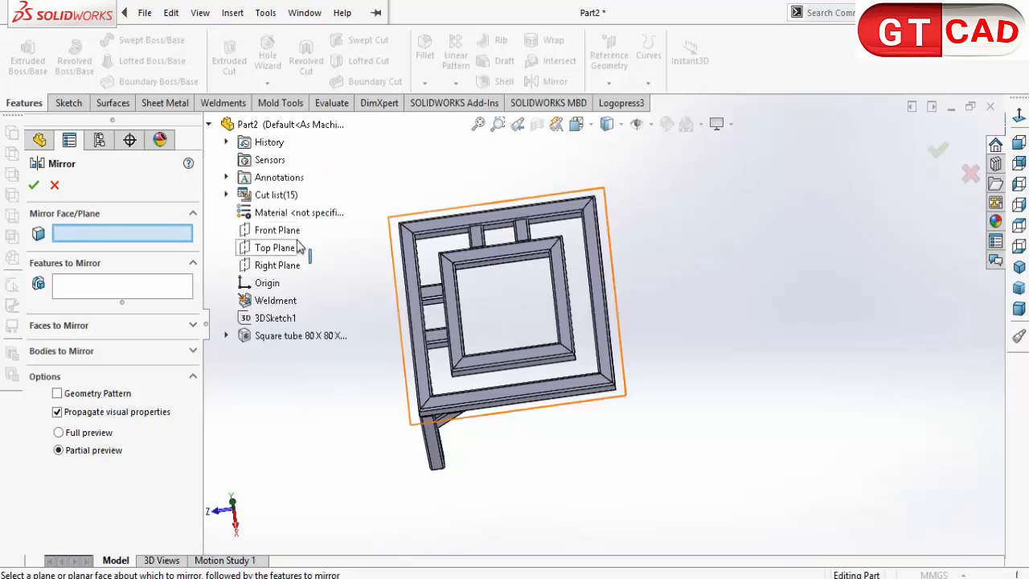
{"action": "left_click", "coordinate": [282, 231]}
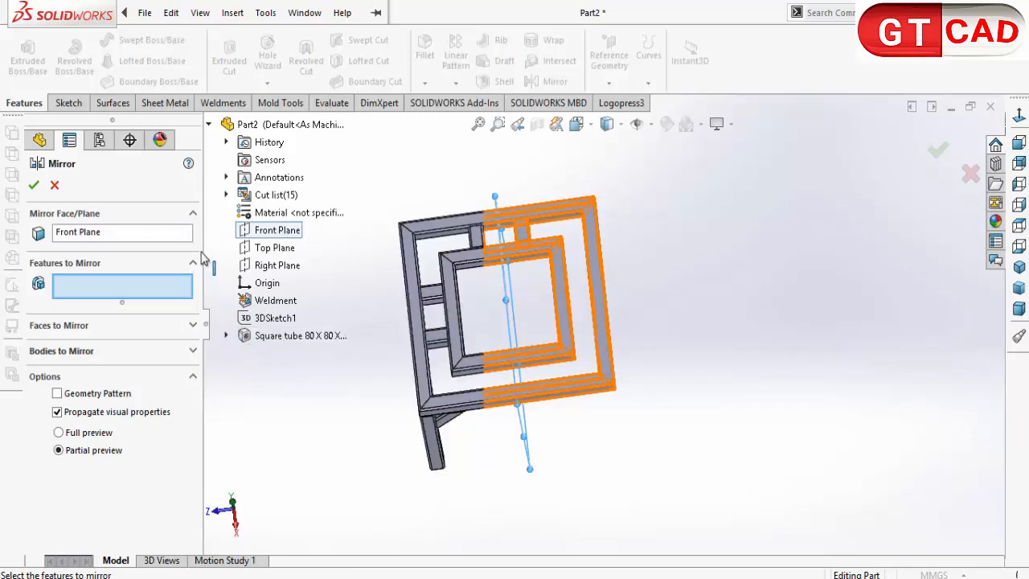
{"action": "left_click", "coordinate": [193, 353]}
{"action": "middle_click_drag", "start_coordinate": [406, 464], "coordinate": [428, 310]}
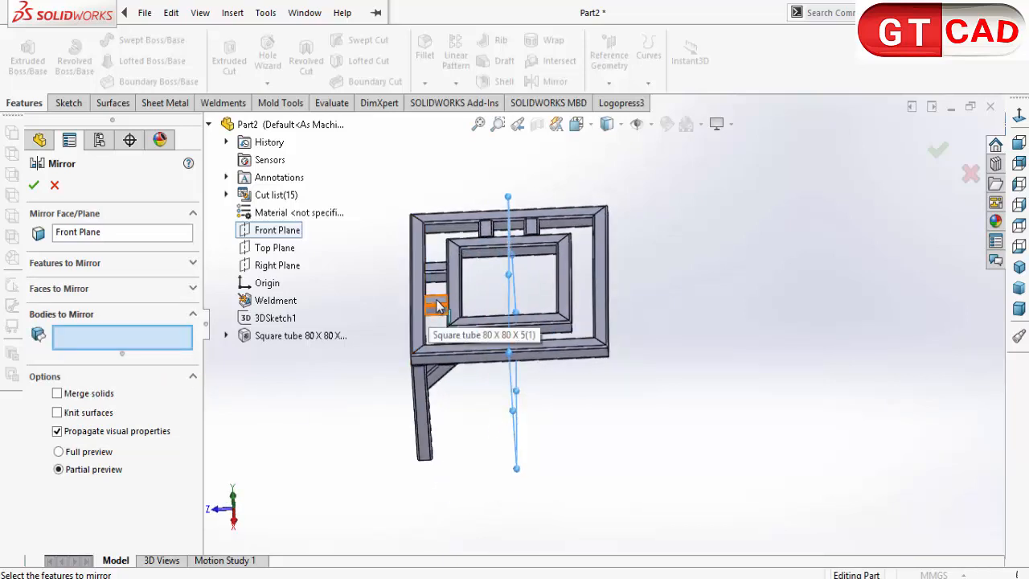
{"action": "left_click", "coordinate": [435, 303]}
{"action": "left_click", "coordinate": [437, 276]}
Add the leg and its two diagonal braces to the bodies mirrored about the Front Plane, and accept the mirror.
{"action": "middle_click_drag", "start_coordinate": [466, 447], "coordinate": [599, 316]}
{"action": "left_click", "coordinate": [435, 430]}
{"action": "scroll", "coordinate": [448, 386], "scroll_direction": "down", "scroll_amount": 3}
{"action": "left_click", "coordinate": [482, 349]}
{"action": "left_click", "coordinate": [608, 316]}
{"action": "mouse_move", "coordinate": [654, 391]}
{"action": "middle_mouse_down"}
{"action": "mouse_move", "coordinate": [556, 420]}
{"action": "mouse_move", "coordinate": [561, 328]}
{"action": "mouse_move", "coordinate": [510, 317]}
{"action": "mouse_move", "coordinate": [487, 326]}
{"action": "mouse_move", "coordinate": [585, 345]}
{"action": "mouse_move", "coordinate": [554, 488]}
{"action": "mouse_move", "coordinate": [582, 495]}
{"action": "mouse_move", "coordinate": [563, 493]}
{"action": "middle_mouse_up"}
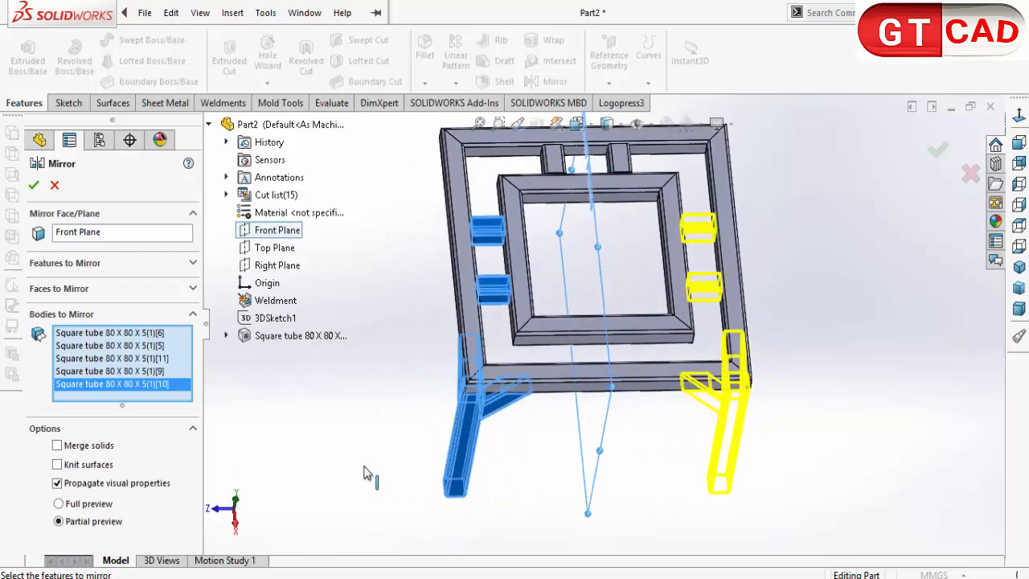
{"action": "left_click", "coordinate": [36, 187]}
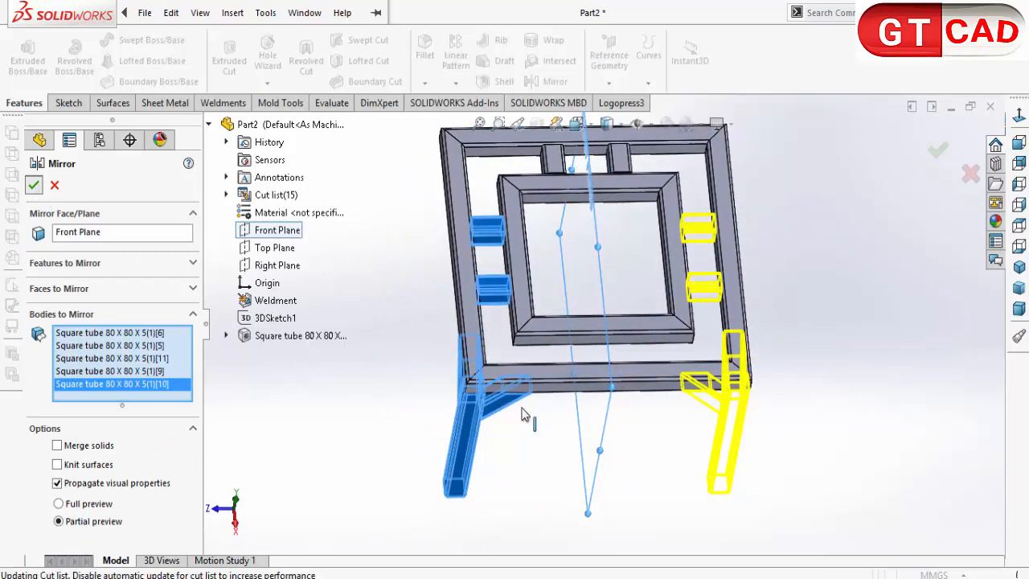
Start a Mirror about the Right Plane and select the original leg and its two diagonal braces as bodies.
{"action": "middle_click_drag", "start_coordinate": [773, 386], "coordinate": [815, 442]}
{"action": "left_click", "coordinate": [546, 81]}
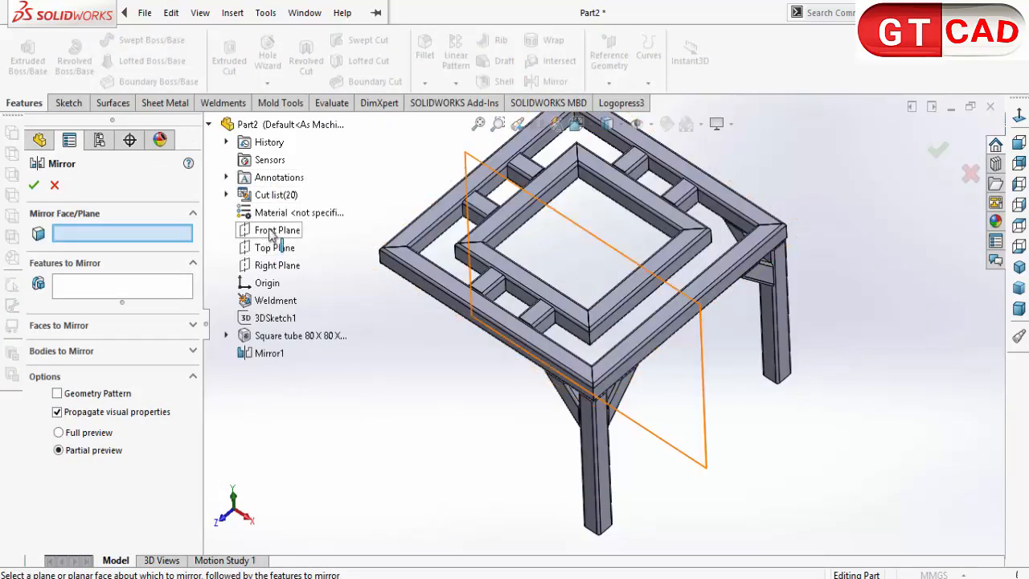
{"action": "left_click", "coordinate": [264, 273]}
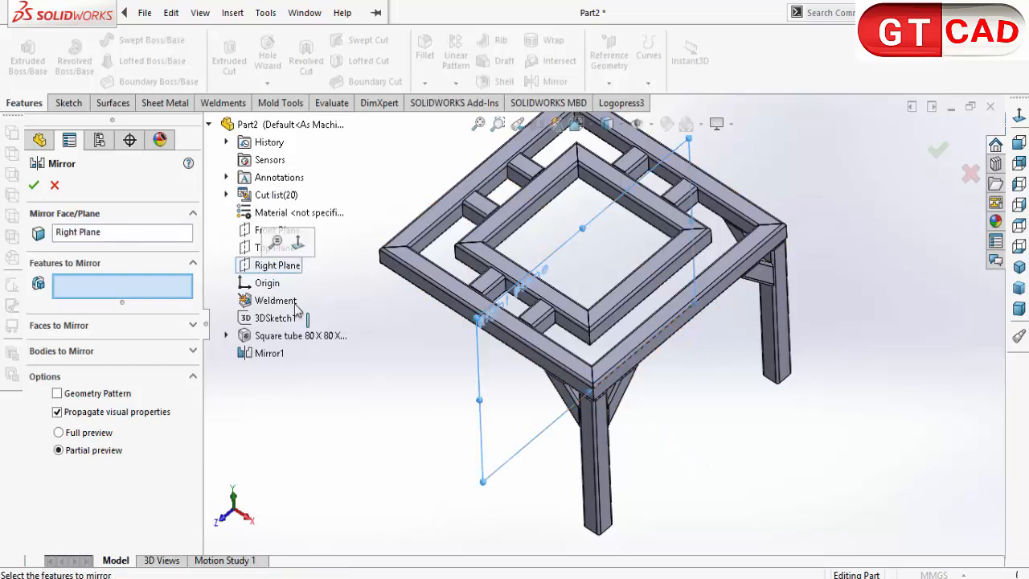
{"action": "middle_click_drag", "start_coordinate": [464, 457], "coordinate": [375, 404]}
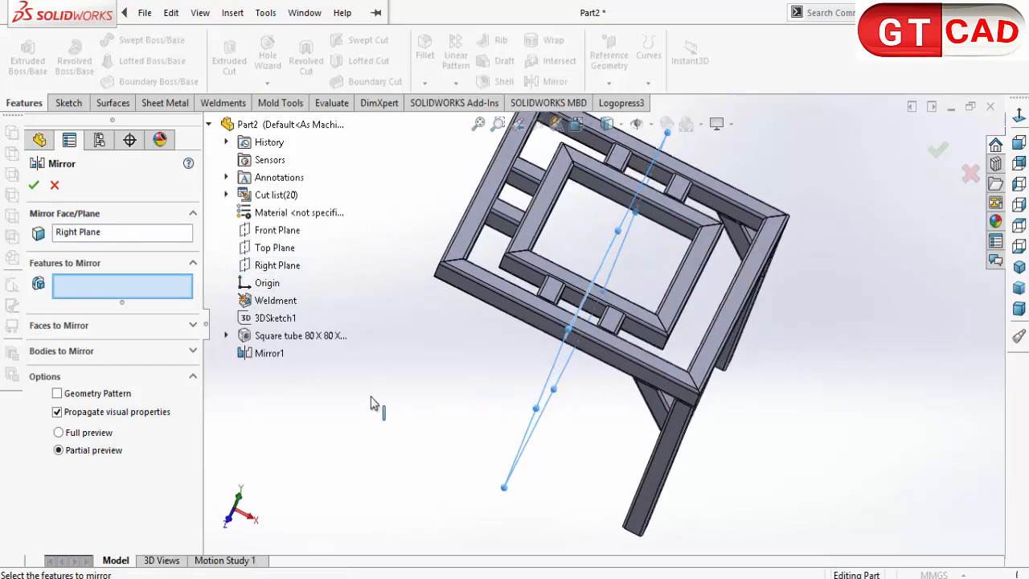
{"action": "left_click", "coordinate": [194, 351]}
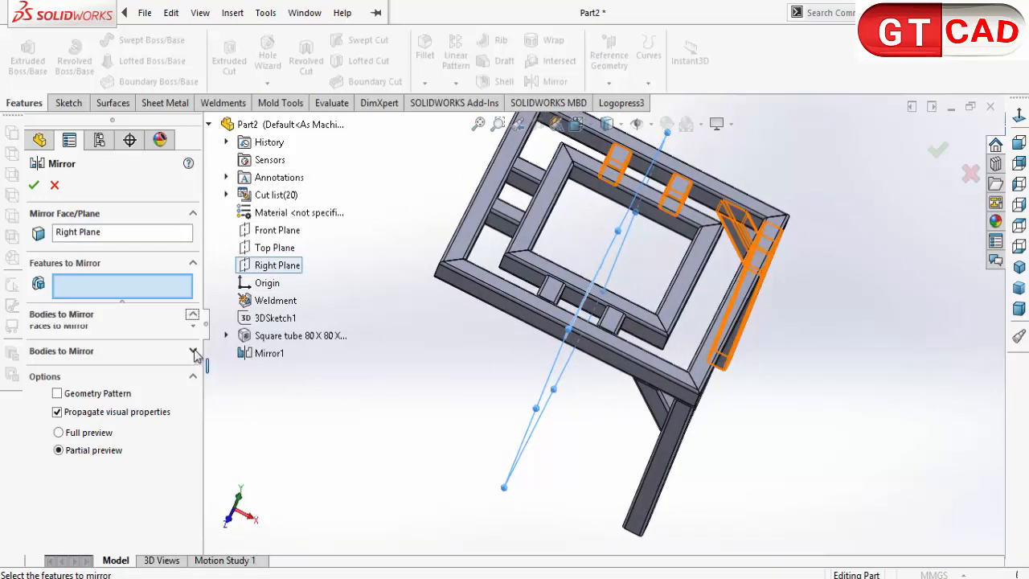
{"action": "left_click", "coordinate": [657, 508]}
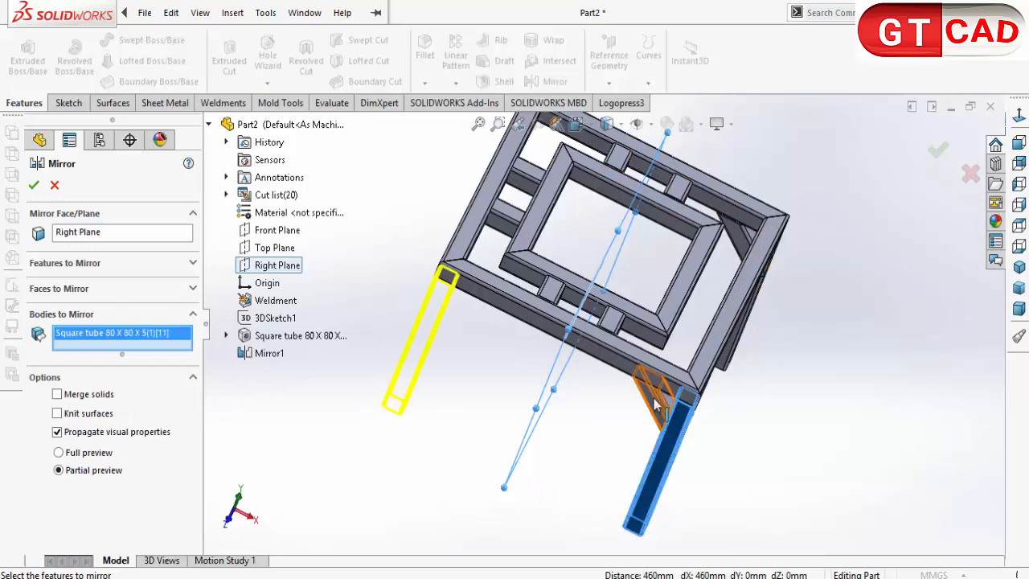
{"action": "left_click", "coordinate": [655, 406]}
{"action": "middle_click_drag", "start_coordinate": [655, 406], "coordinate": [536, 377]}
{"action": "left_click", "coordinate": [459, 354]}
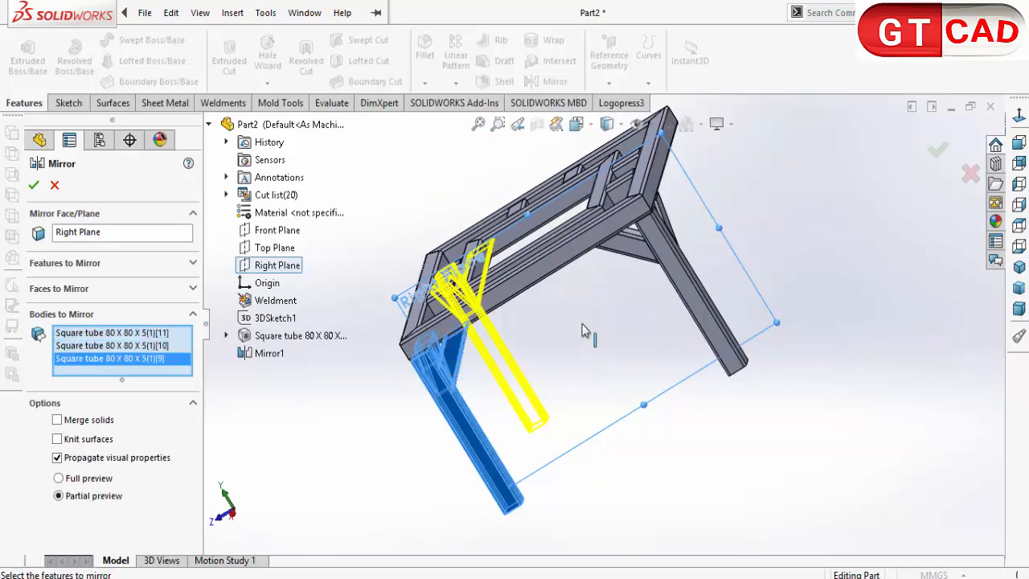
Add the second leg and its two diagonal braces to the bodies mirrored about the Right Plane, and accept the mirror.
{"action": "middle_click_drag", "start_coordinate": [620, 326], "coordinate": [668, 266]}
{"action": "left_click", "coordinate": [671, 251]}
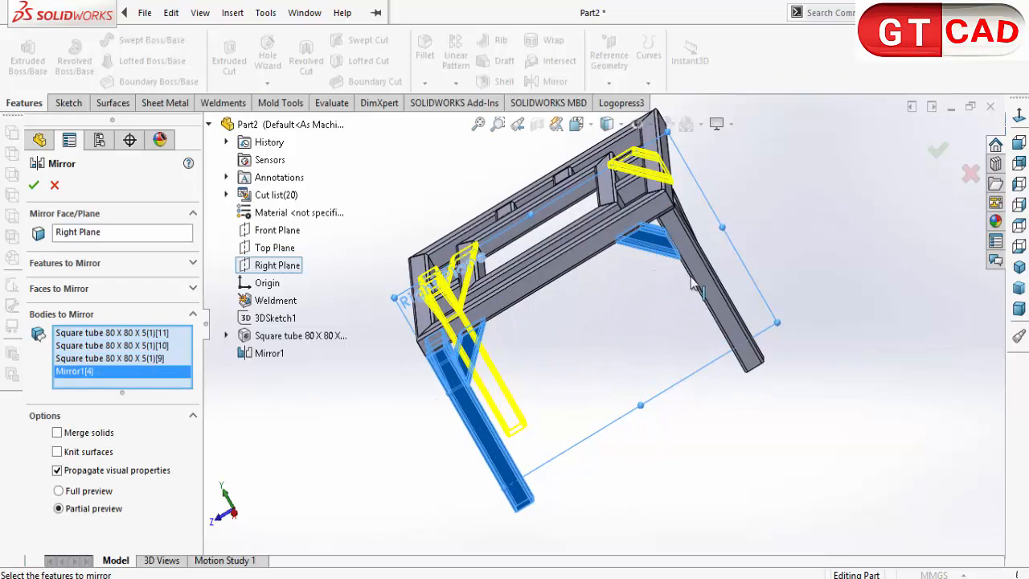
{"action": "left_click", "coordinate": [709, 291]}
{"action": "middle_click_drag", "start_coordinate": [709, 291], "coordinate": [637, 351]}
{"action": "left_click", "coordinate": [520, 286]}
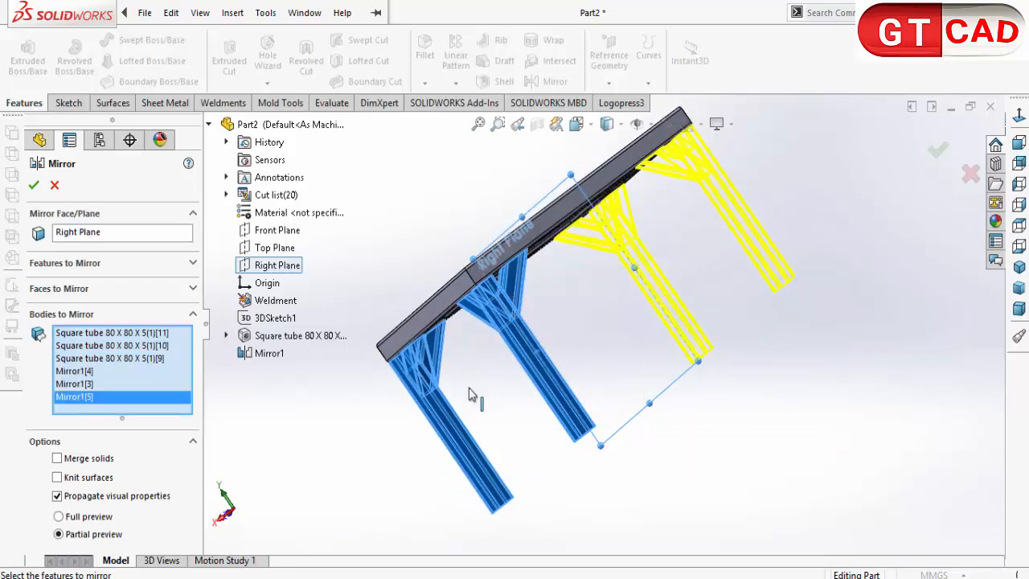
{"action": "middle_click_drag", "start_coordinate": [472, 395], "coordinate": [598, 439]}
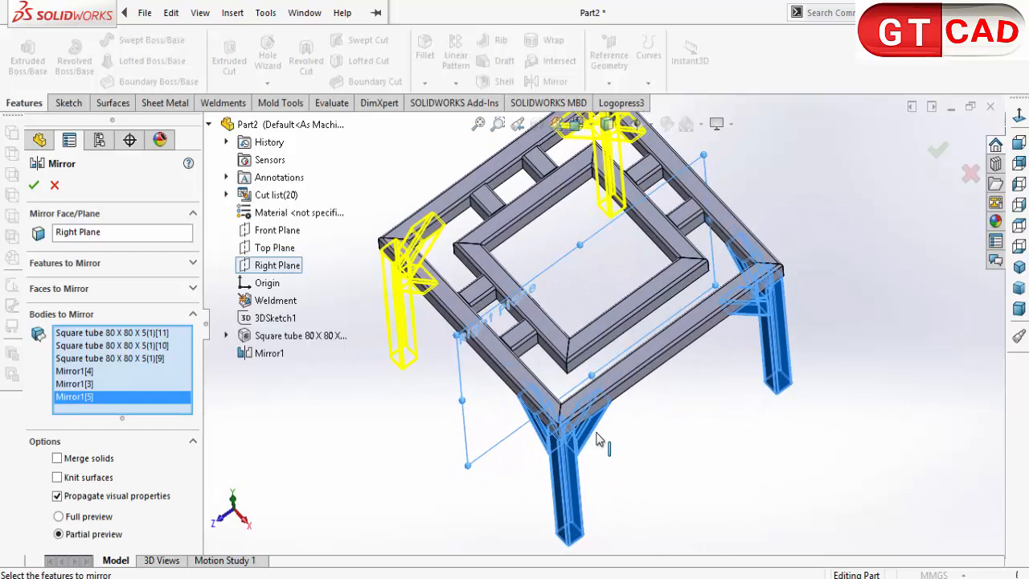
{"action": "left_click", "coordinate": [34, 187]}
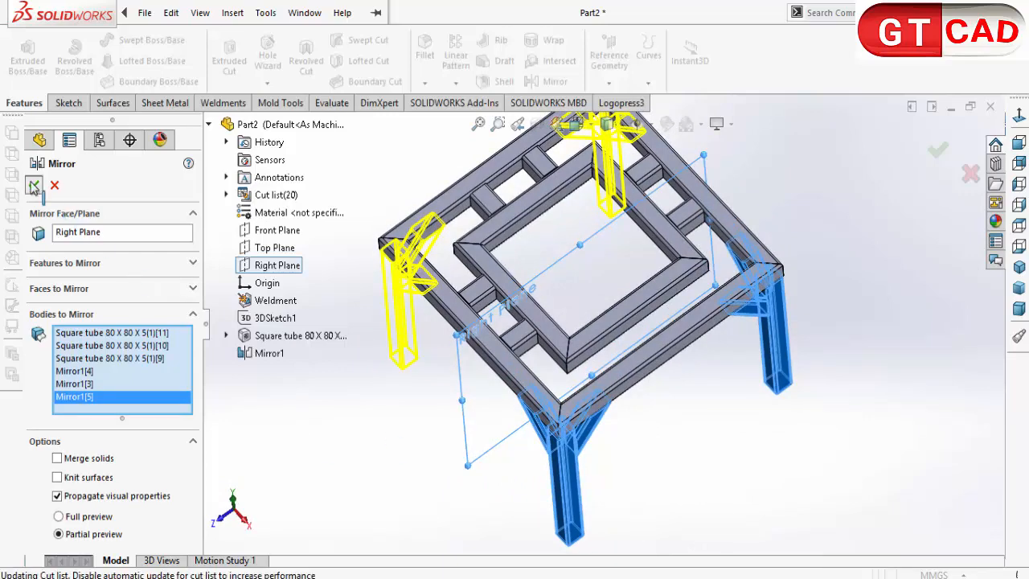
Set up a further Mirror about the Right Plane for mirroring bodies.
{"action": "mouse_move", "coordinate": [669, 369]}
{"action": "middle_mouse_down"}
{"action": "mouse_move", "coordinate": [709, 333]}
{"action": "mouse_move", "coordinate": [684, 389]}
{"action": "mouse_move", "coordinate": [674, 377]}
{"action": "middle_mouse_up"}
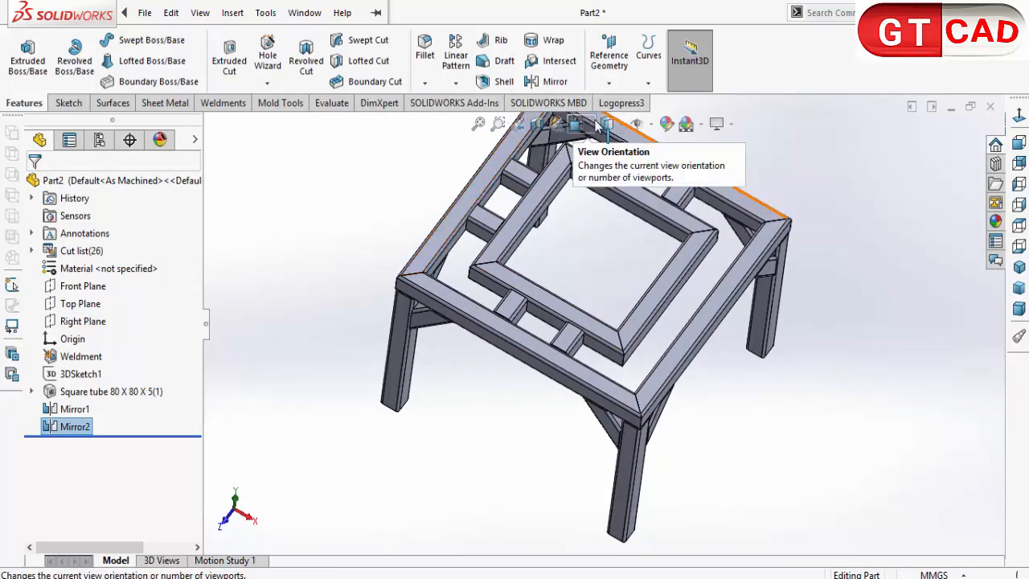
{"action": "left_click", "coordinate": [554, 82]}
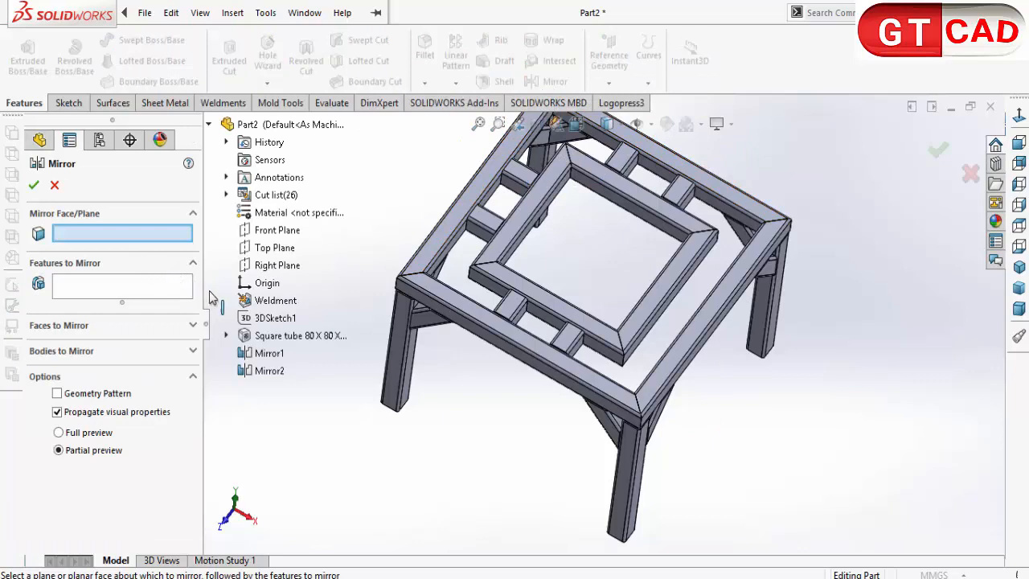
{"action": "left_click", "coordinate": [275, 270]}
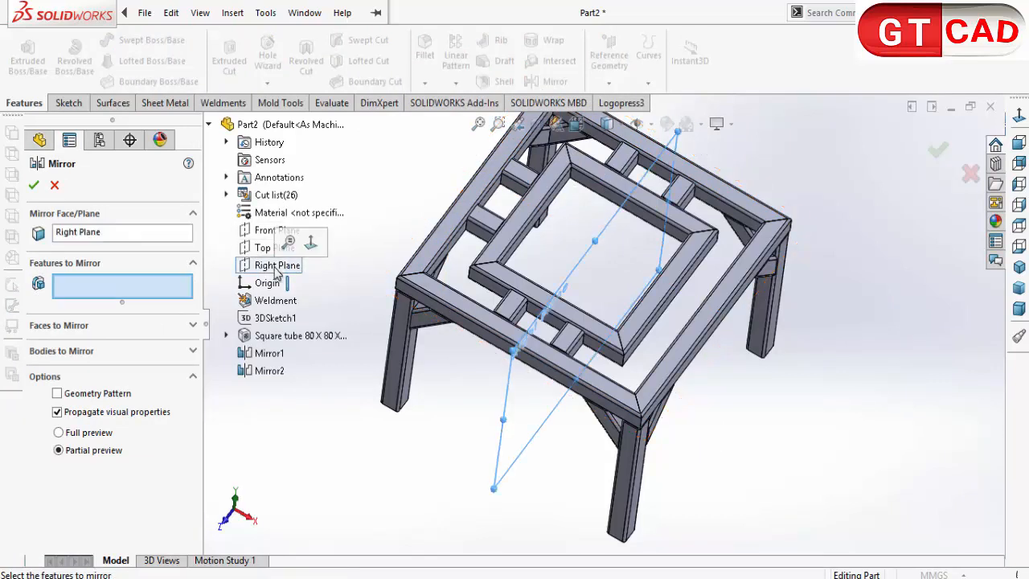
{"action": "left_click", "coordinate": [193, 351]}
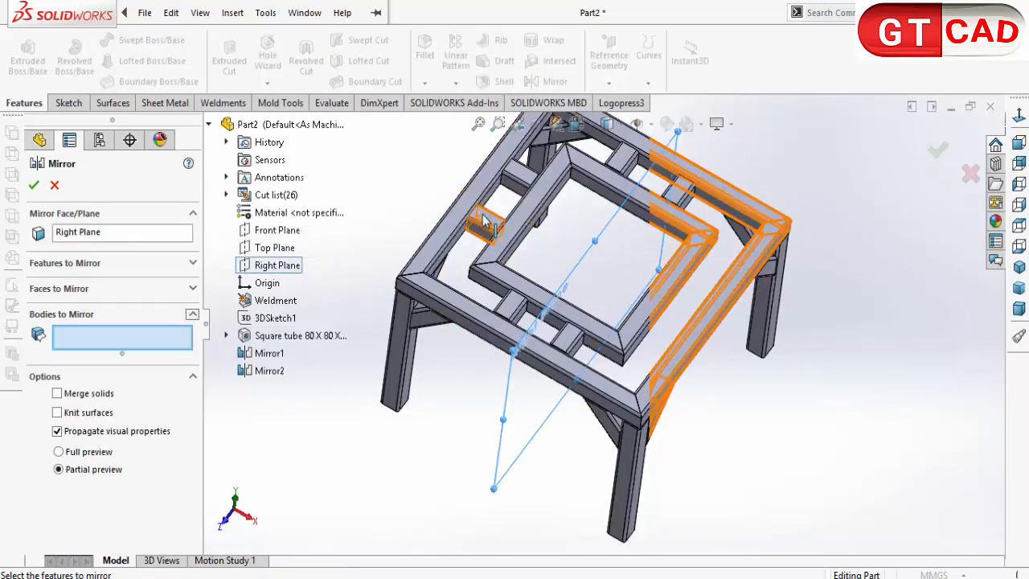
Mirror the two short square-tube cross pieces between the inner and outer frames about the Right Plane.
{"action": "left_click", "coordinate": [485, 218]}
{"action": "left_click", "coordinate": [521, 179]}
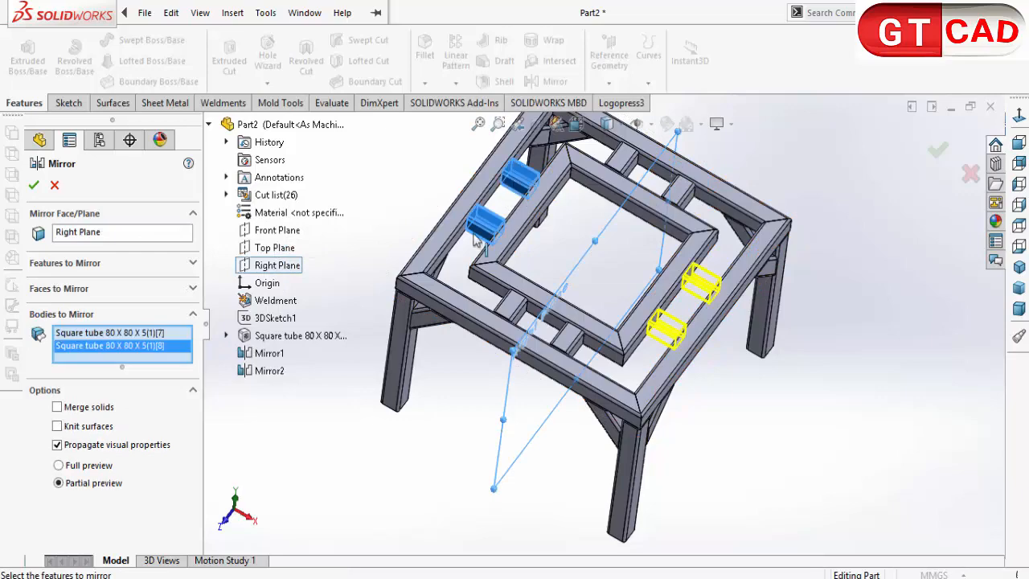
{"action": "left_click", "coordinate": [34, 185]}
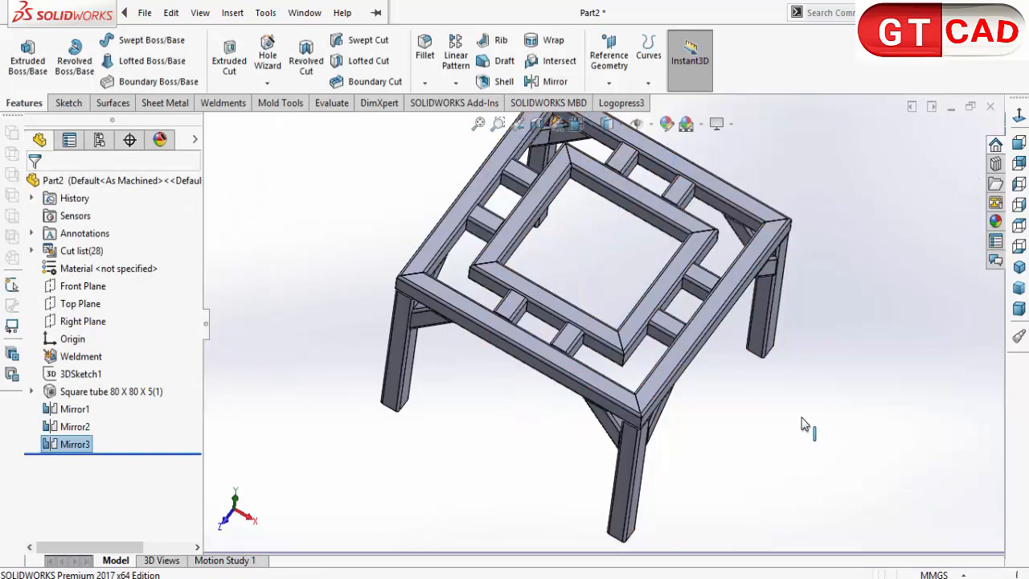
{"action": "left_click", "coordinate": [711, 423]}
Inspect the mirrored frame from several sides and examine the base plate section in the Part1 PDF in Foxit Reader.
{"action": "scroll", "coordinate": [711, 424], "scroll_direction": "up", "scroll_amount": 2}
{"action": "middle_click_drag", "start_coordinate": [711, 423], "coordinate": [739, 474]}
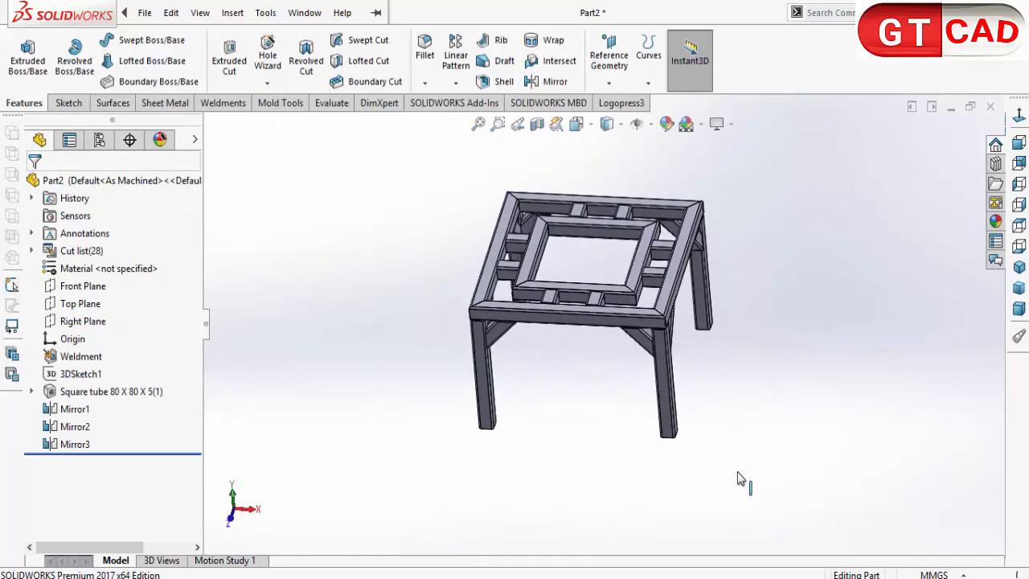
{"action": "mouse_move", "coordinate": [770, 424]}
{"action": "middle_mouse_down"}
{"action": "mouse_move", "coordinate": [809, 356]}
{"action": "mouse_move", "coordinate": [707, 322]}
{"action": "mouse_move", "coordinate": [681, 287]}
{"action": "mouse_move", "coordinate": [679, 353]}
{"action": "middle_mouse_up"}
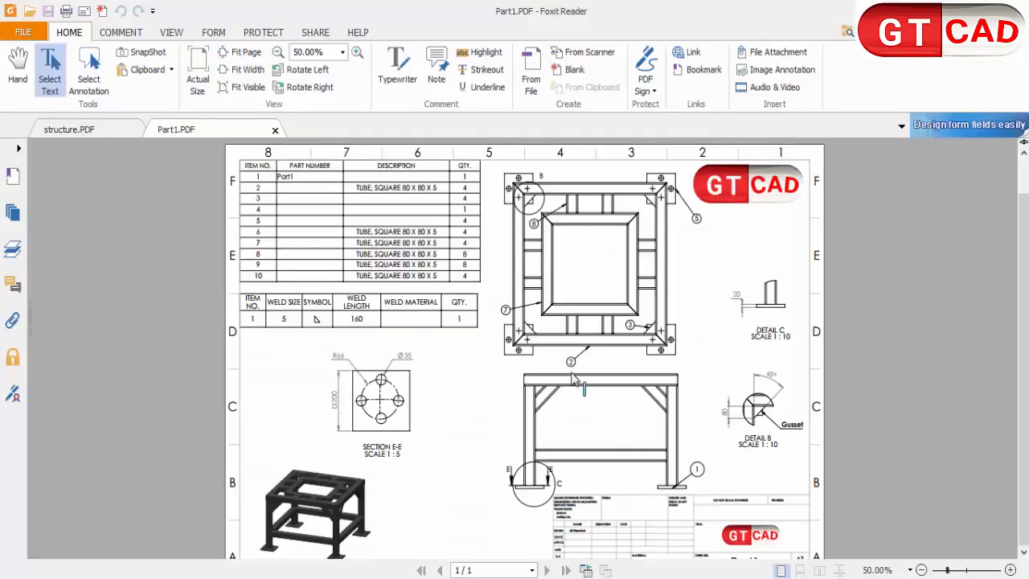
{"action": "scroll", "coordinate": [573, 381], "scroll_direction": "down", "scroll_amount": 1}
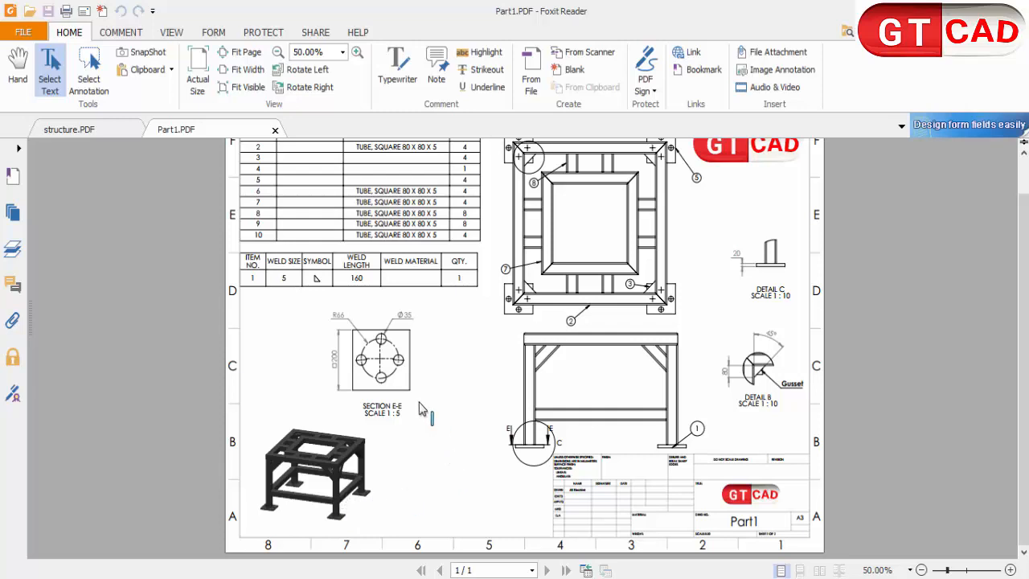
{"action": "scroll", "coordinate": [386, 356], "scroll_direction": "up", "scroll_amount": 2, "text": "ctrl"}
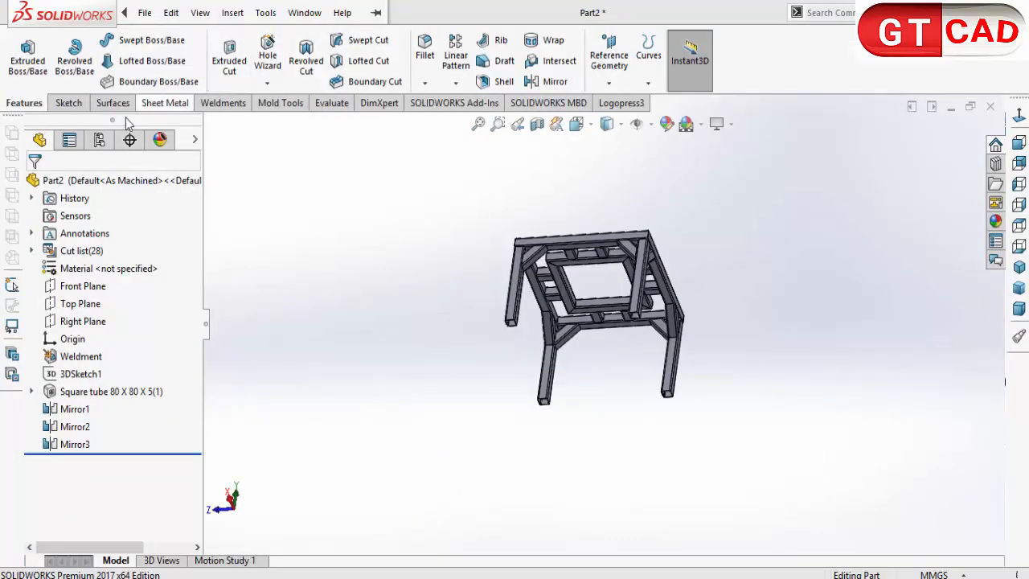
Start a new sketch on the bottom end face of a table leg and view the frame squarely from below.
{"action": "left_click", "coordinate": [69, 103]}
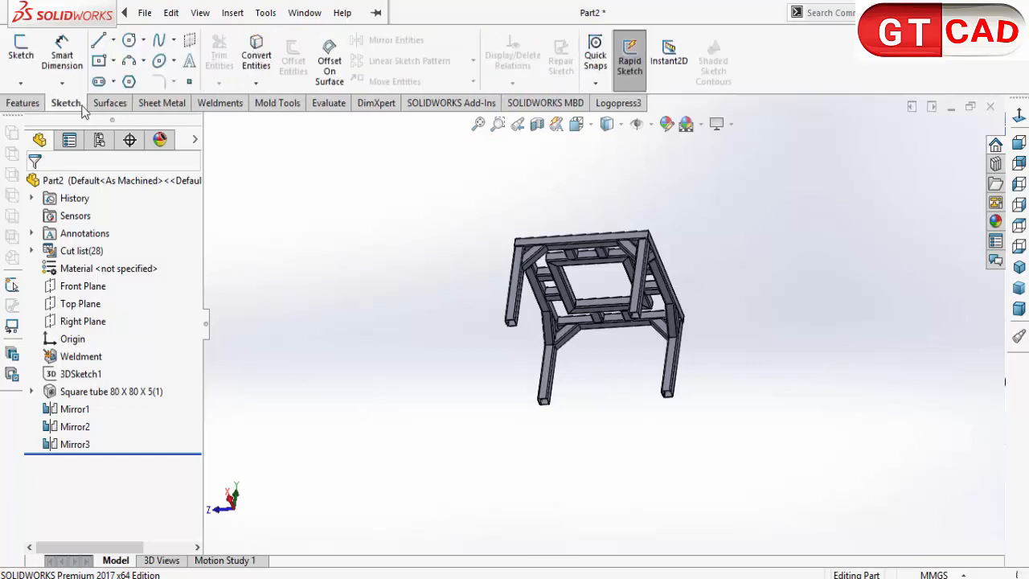
{"action": "left_click", "coordinate": [21, 48]}
{"action": "scroll", "coordinate": [635, 438], "scroll_direction": "down", "scroll_amount": 10}
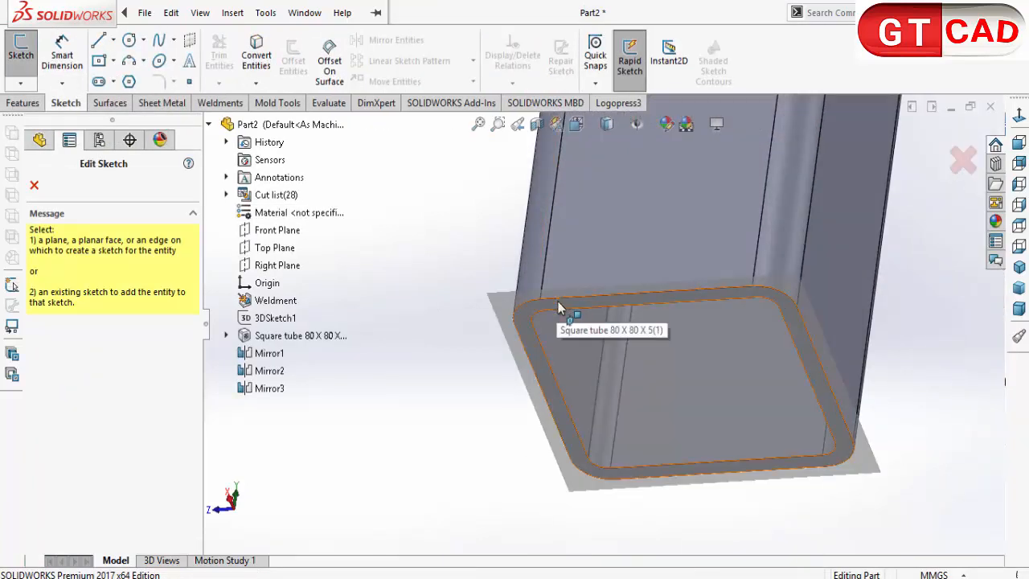
{"action": "left_click", "coordinate": [558, 301]}
{"action": "scroll", "coordinate": [543, 260], "scroll_direction": "up", "scroll_amount": 5}
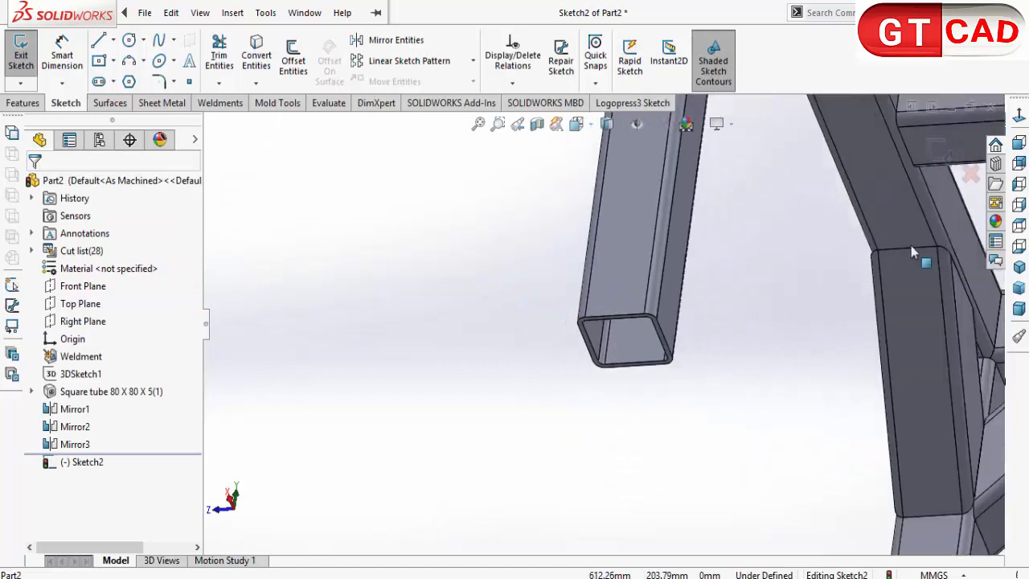
{"action": "left_click", "coordinate": [1019, 143]}
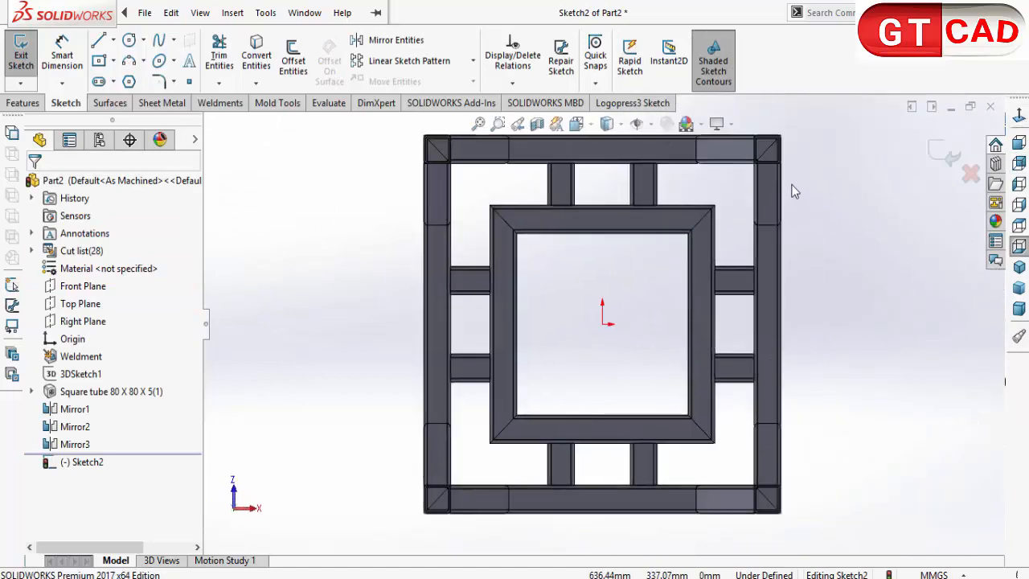
Sketch a center rectangle from the midpoint of the leg's diagonal miter line, extending beyond the tube on all sides.
{"action": "scroll", "coordinate": [777, 155], "scroll_direction": "down", "scroll_amount": 8}
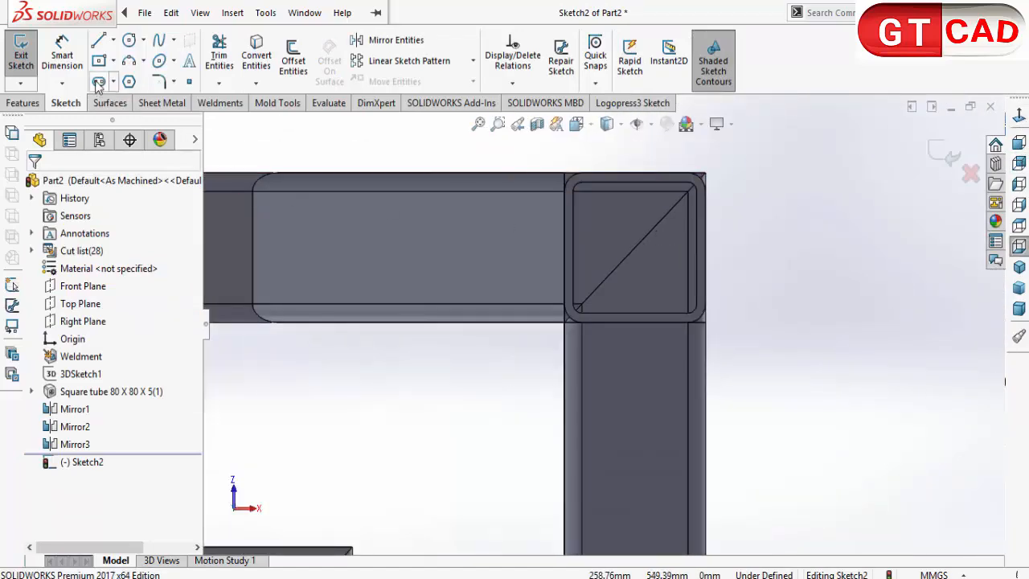
{"action": "left_click", "coordinate": [99, 60]}
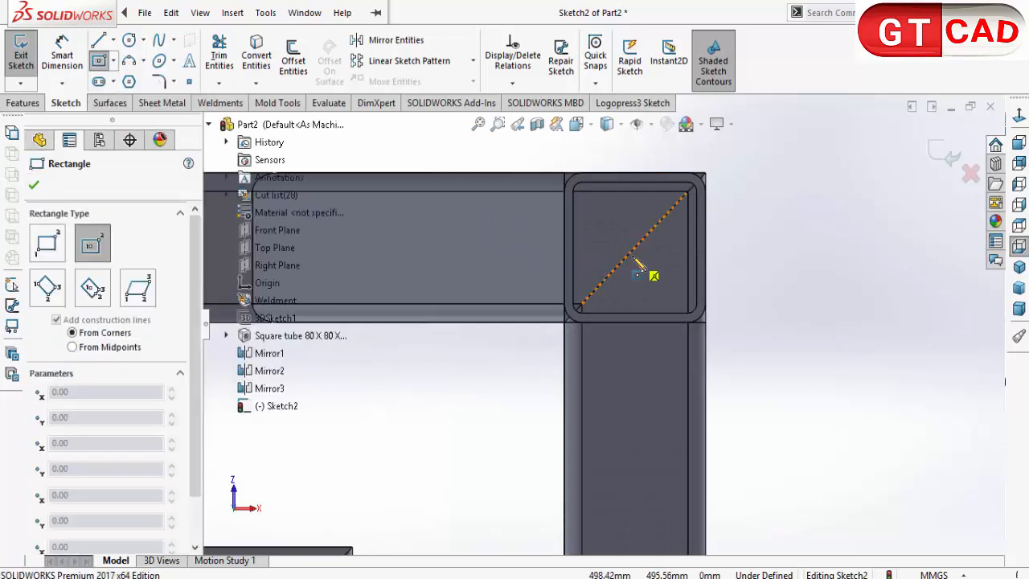
{"action": "left_click", "coordinate": [635, 247]}
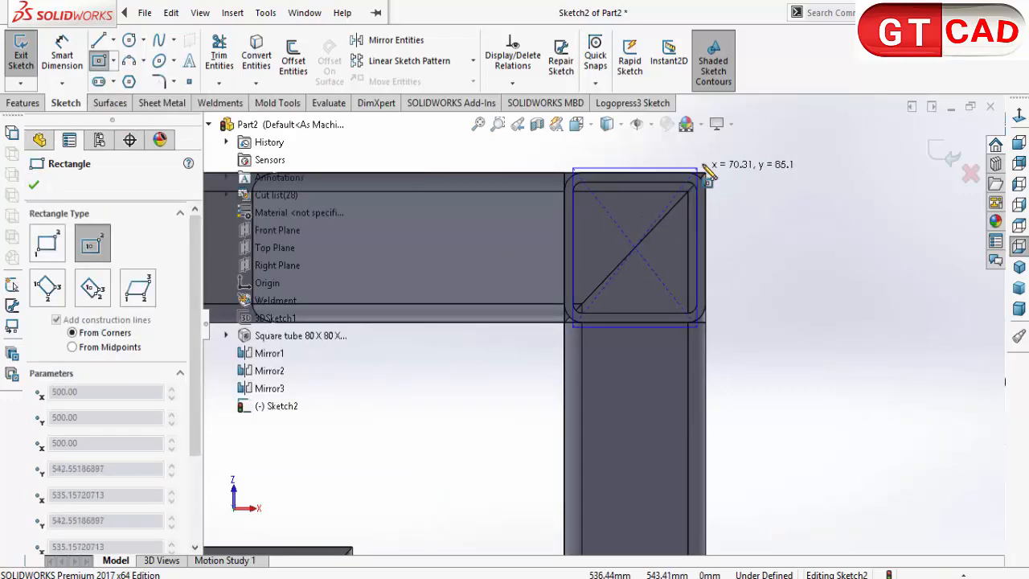
{"action": "left_click", "coordinate": [724, 149]}
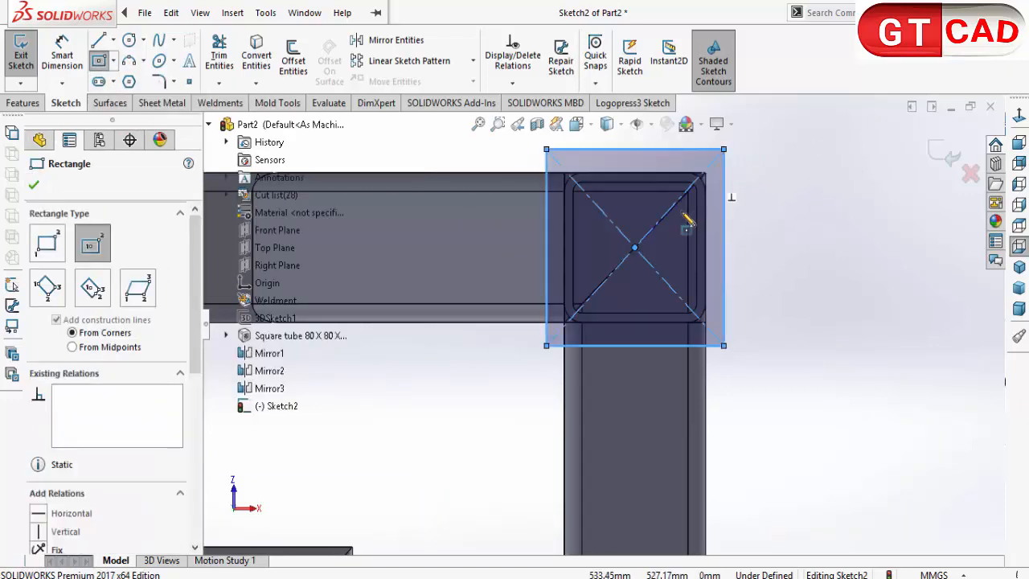
Dimension the rectangle's horizontal width to 200 mm.
{"action": "left_click", "coordinate": [62, 60]}
{"action": "left_click", "coordinate": [669, 150]}
{"action": "left_click", "coordinate": [664, 141]}
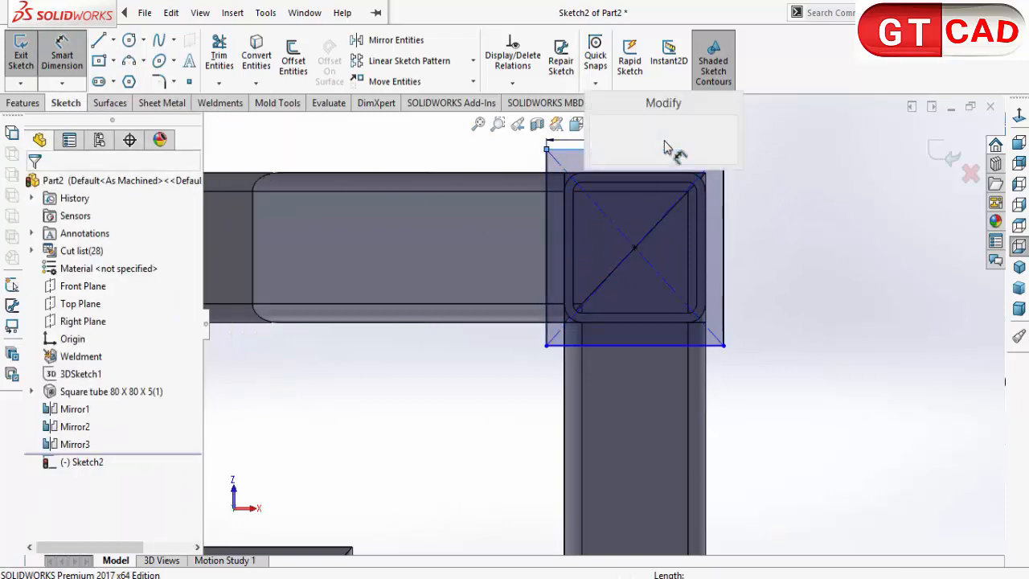
{"action": "type", "text": "200"}
{"action": "key", "text": "Return"}
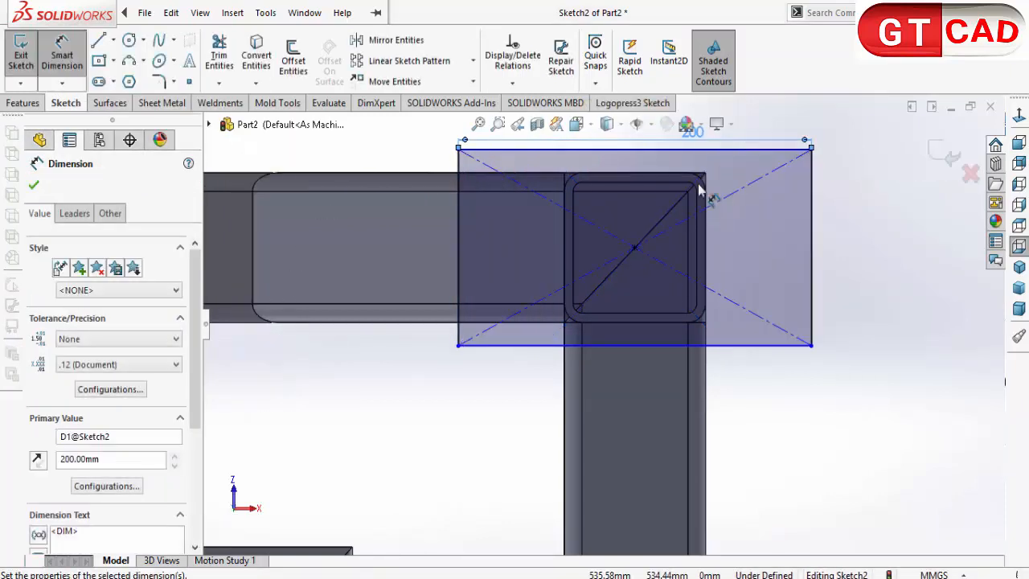
{"action": "key", "text": "Escape"}
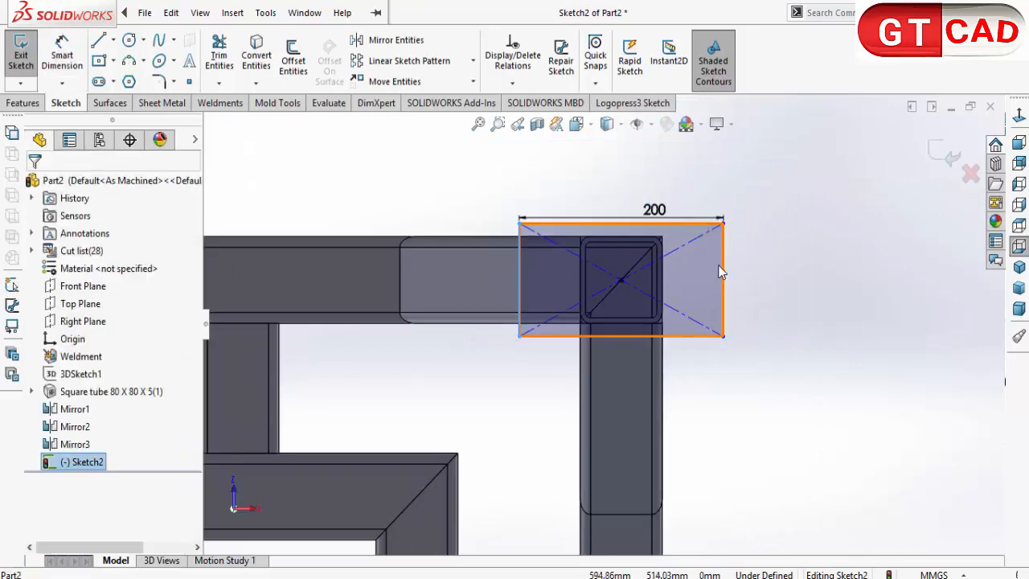
Apply an Equal relation to a vertical and a horizontal side of the rectangle to make it square.
{"action": "left_click", "coordinate": [722, 276]}
{"action": "left_click", "coordinate": [689, 228], "text": "ctrl"}
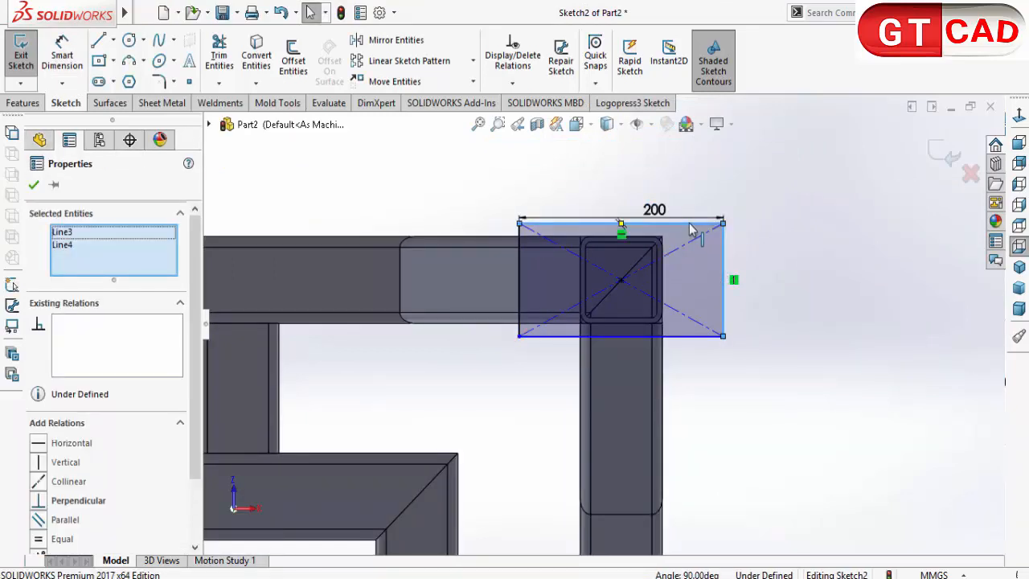
{"action": "left_click", "coordinate": [45, 545]}
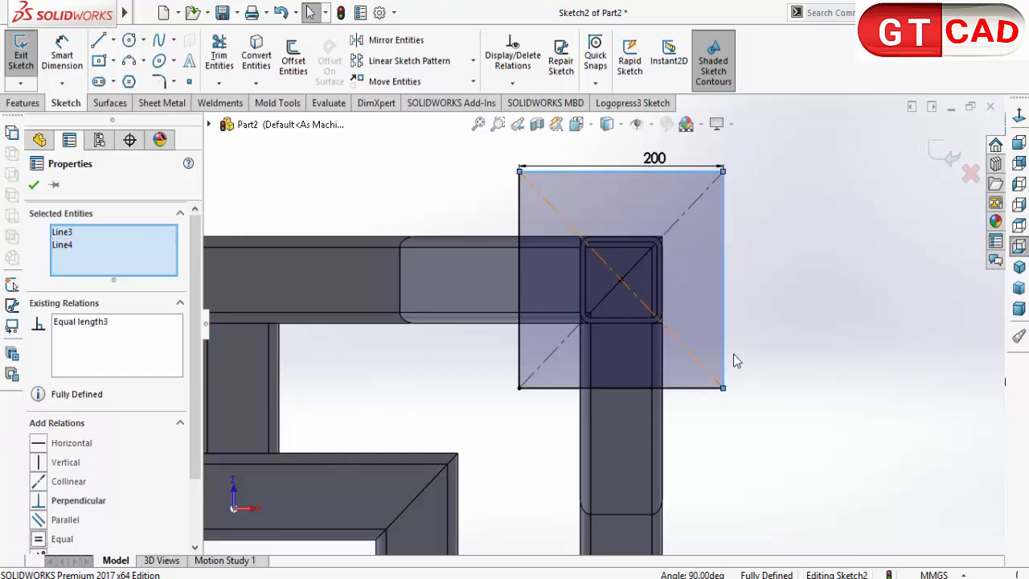
{"action": "left_click", "coordinate": [809, 335]}
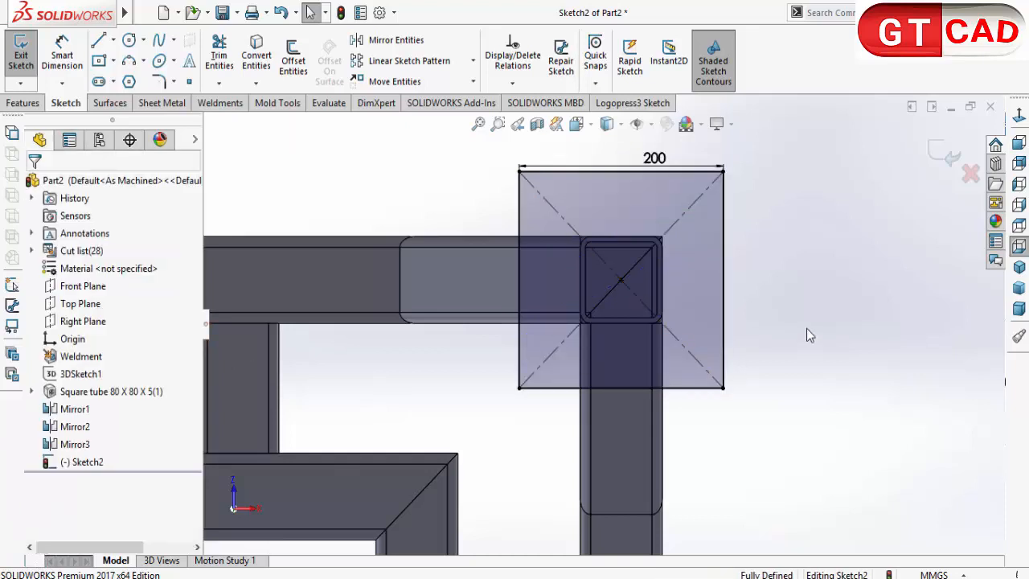
Sketch four circles around the leg within the plate area, with radii ranging from about 14 to 31 mm.
{"action": "left_click", "coordinate": [129, 40]}
{"action": "left_click", "coordinate": [621, 193]}
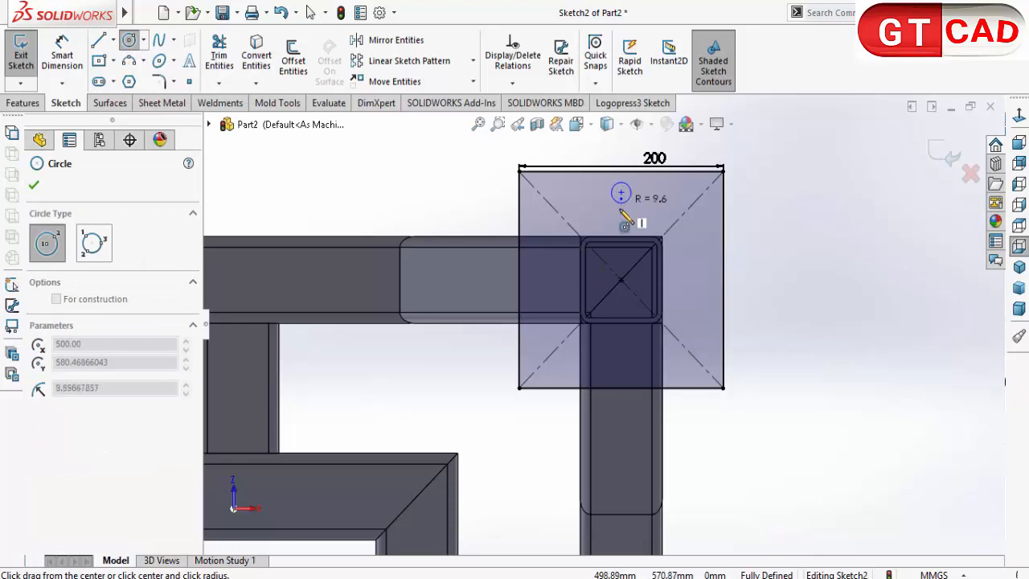
{"action": "left_click", "coordinate": [620, 211]}
{"action": "left_click", "coordinate": [699, 263]}
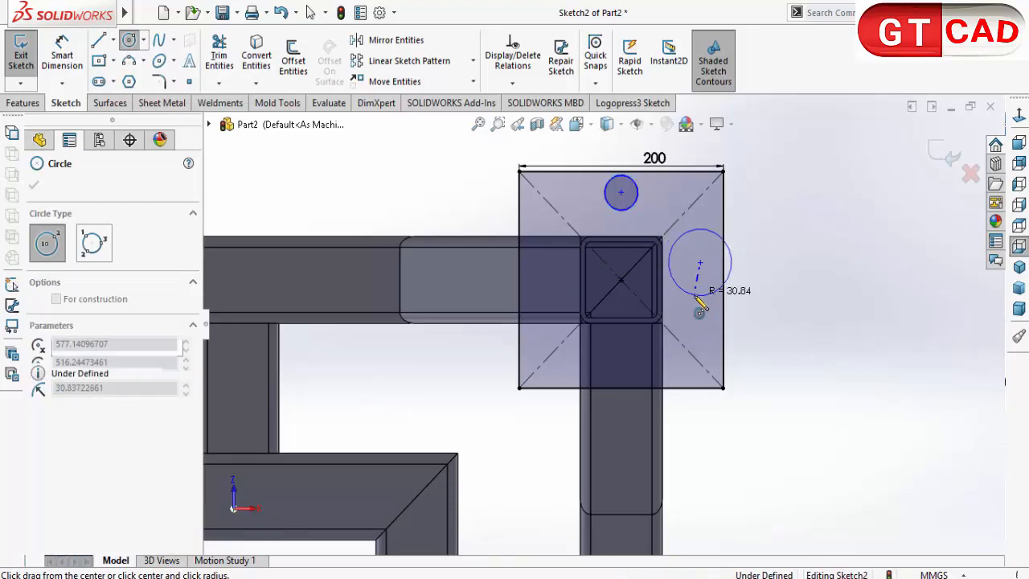
{"action": "left_click", "coordinate": [696, 295]}
{"action": "left_click", "coordinate": [662, 366]}
{"action": "left_click", "coordinate": [666, 381]}
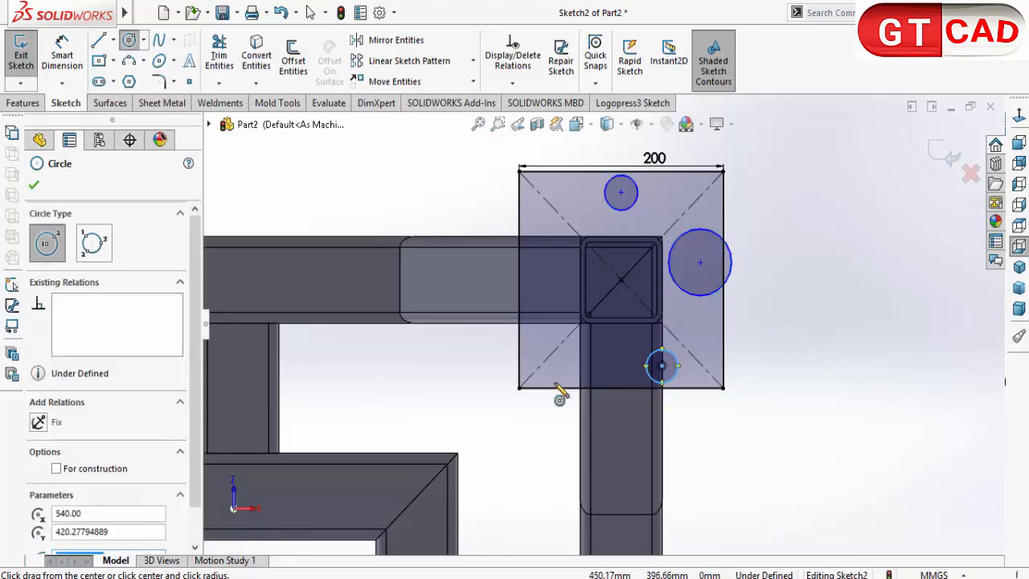
{"action": "left_click", "coordinate": [535, 333]}
{"action": "left_click", "coordinate": [546, 342]}
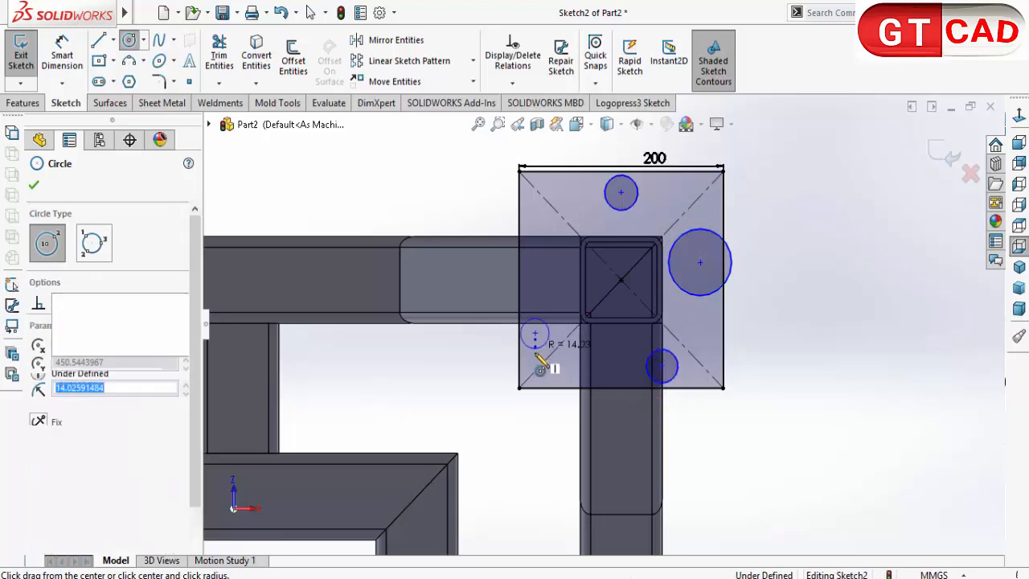
{"action": "key", "text": "Escape"}
{"action": "left_click", "coordinate": [661, 366]}
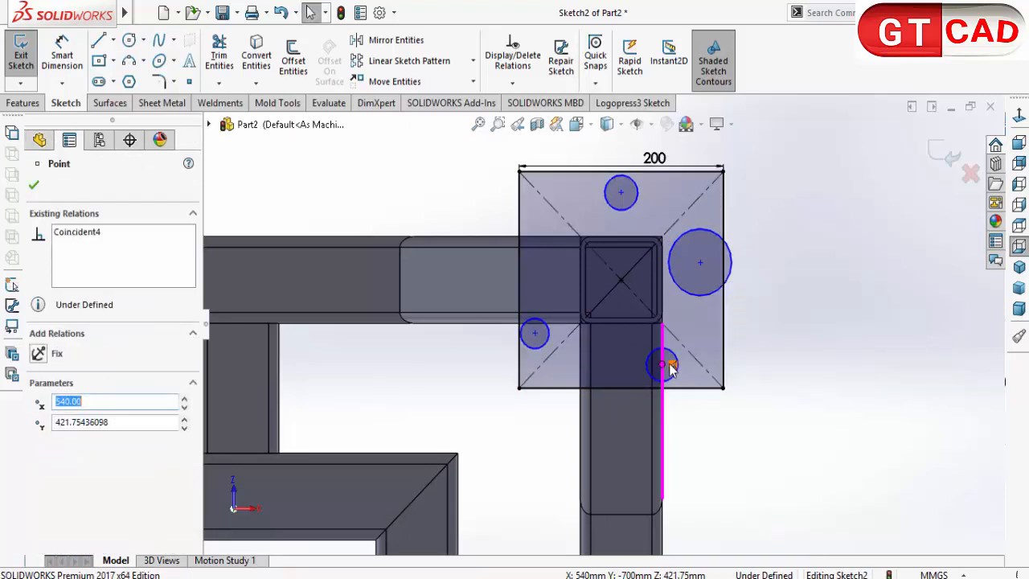
{"action": "left_click", "coordinate": [671, 364]}
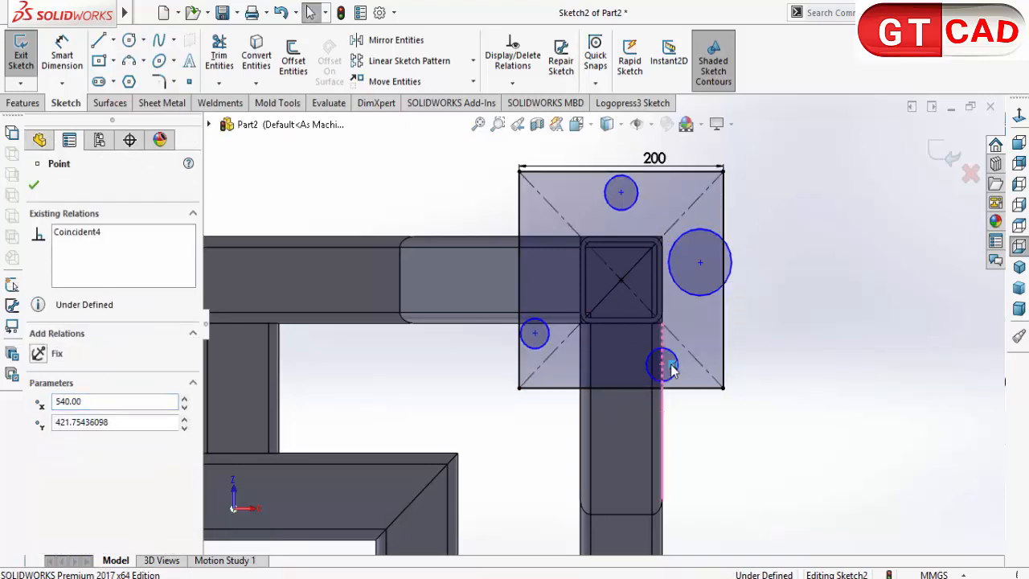
{"action": "key", "text": "Escape"}
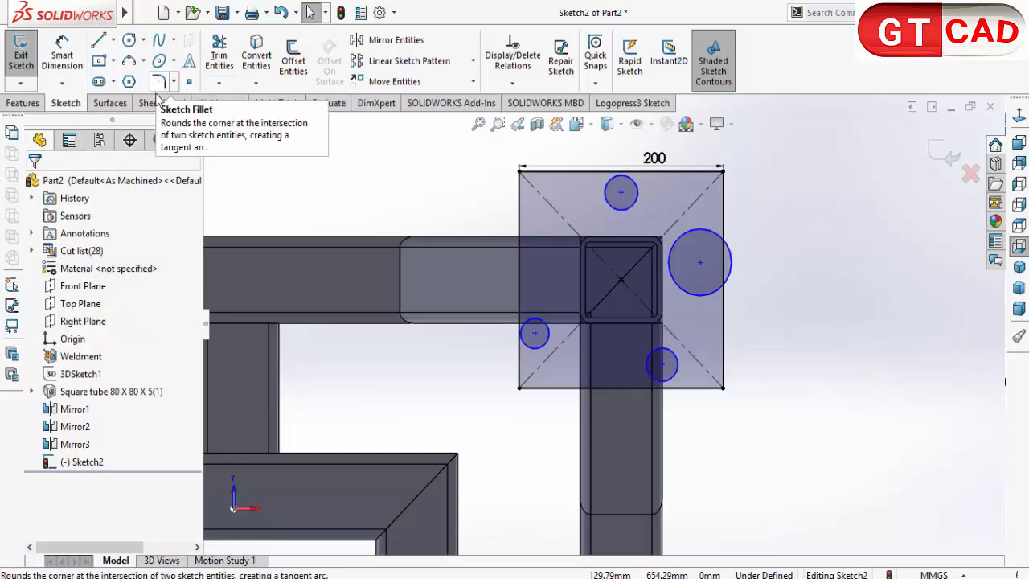
Apply an Equal relation to all four circles so they share one size.
{"action": "left_click", "coordinate": [679, 245]}
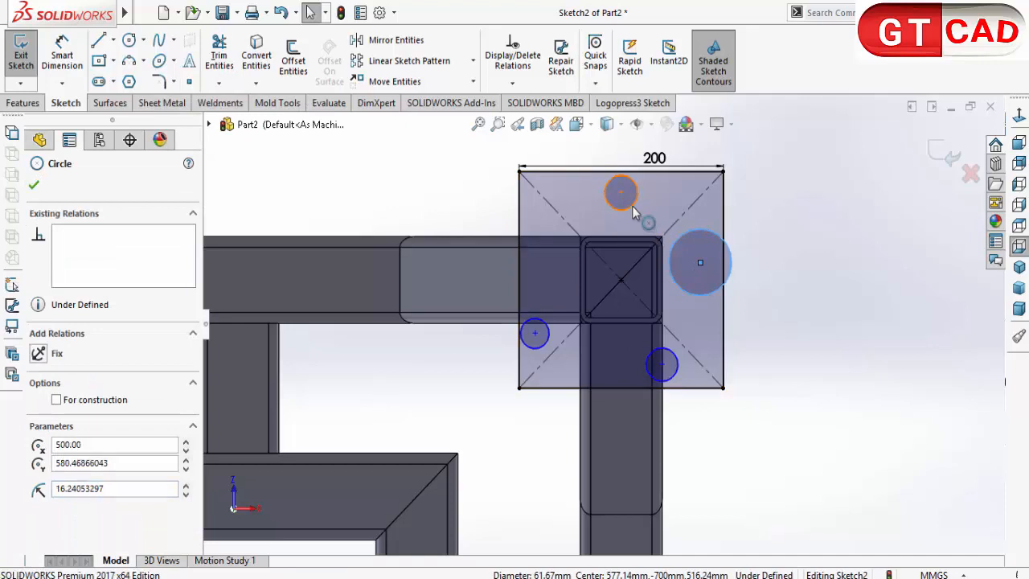
{"action": "left_click", "coordinate": [632, 205], "text": "ctrl"}
{"action": "left_click", "coordinate": [539, 333], "text": "ctrl"}
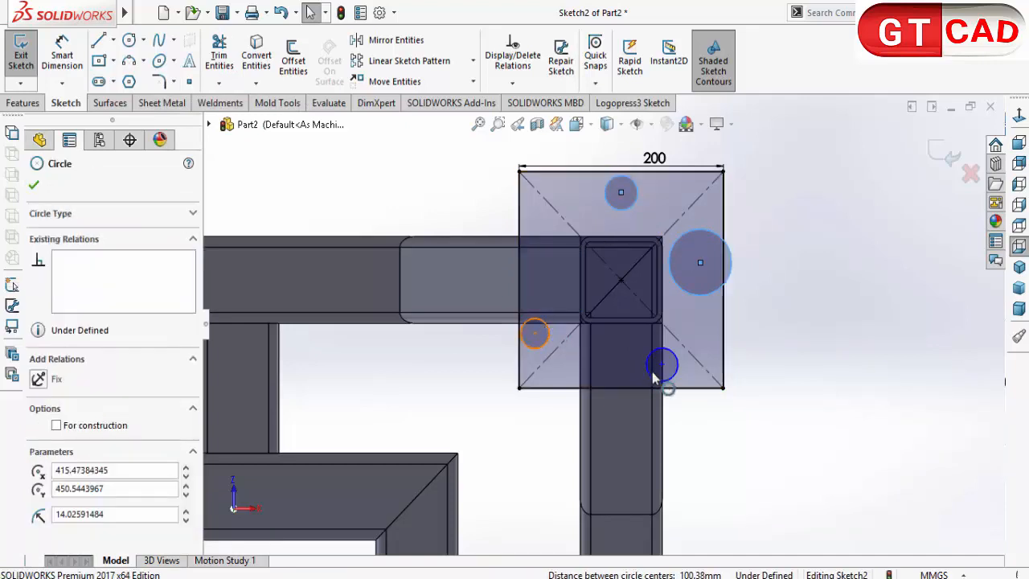
{"action": "left_click", "coordinate": [655, 368], "text": "ctrl"}
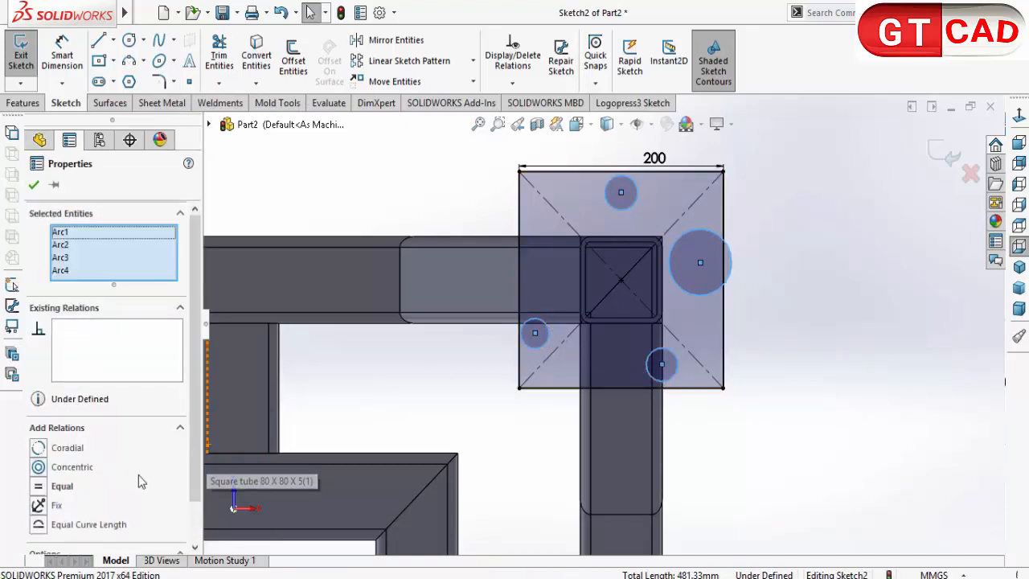
{"action": "left_click", "coordinate": [36, 486]}
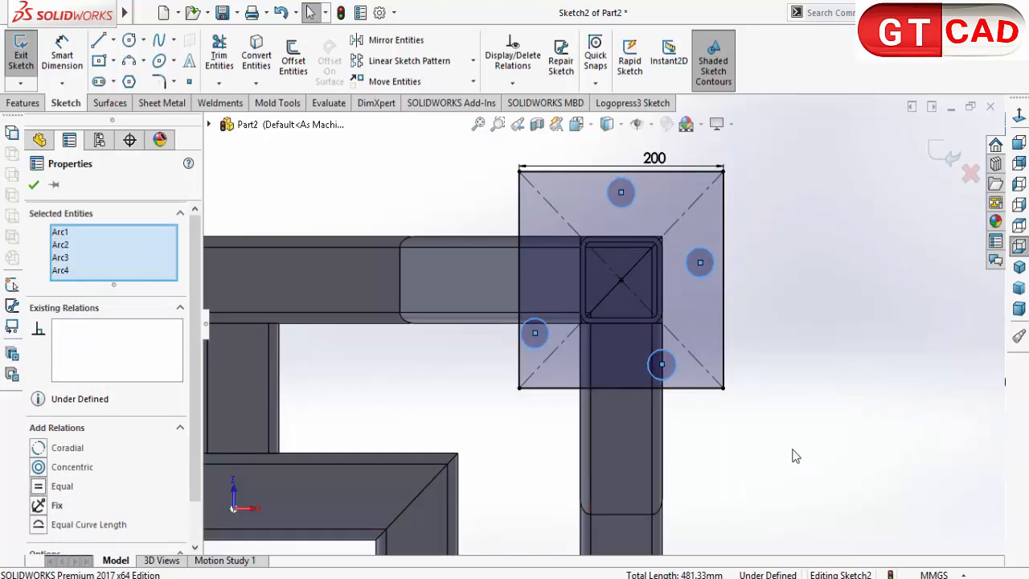
{"action": "key", "text": "Escape"}
Check the hole size in the Part1 PDF drawing, return to SOLIDWORKS, and dimension one circle's diameter to 35 mm.
{"action": "left_click", "coordinate": [620, 577]}
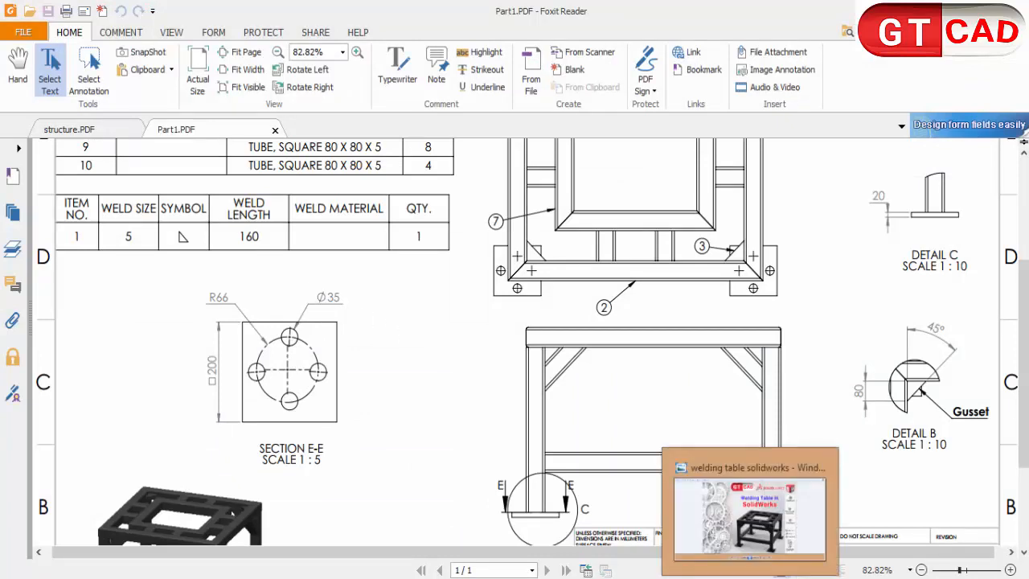
{"action": "left_click", "coordinate": [792, 522]}
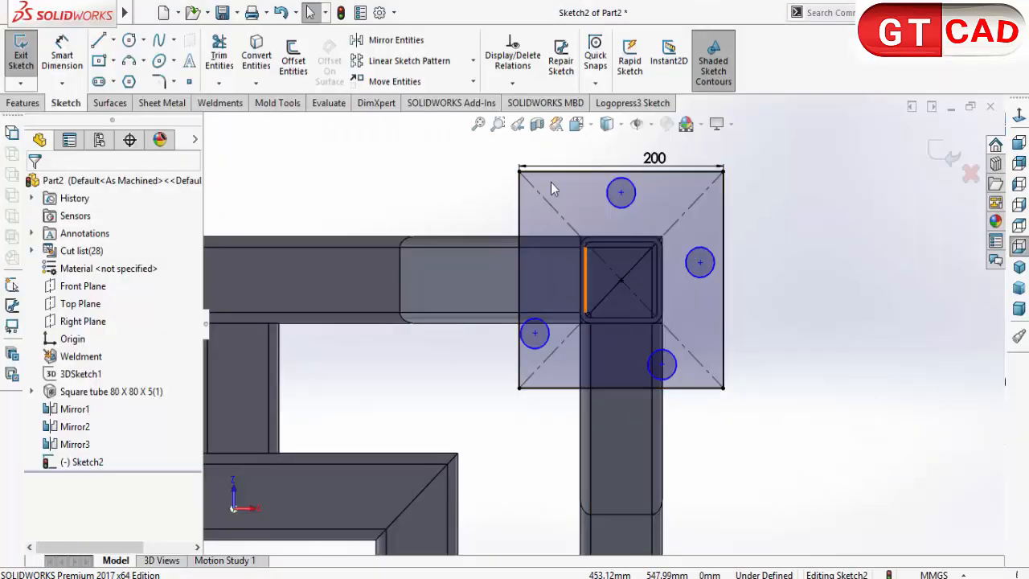
{"action": "left_click", "coordinate": [706, 270]}
{"action": "left_click", "coordinate": [767, 280]}
{"action": "type", "text": "35"}
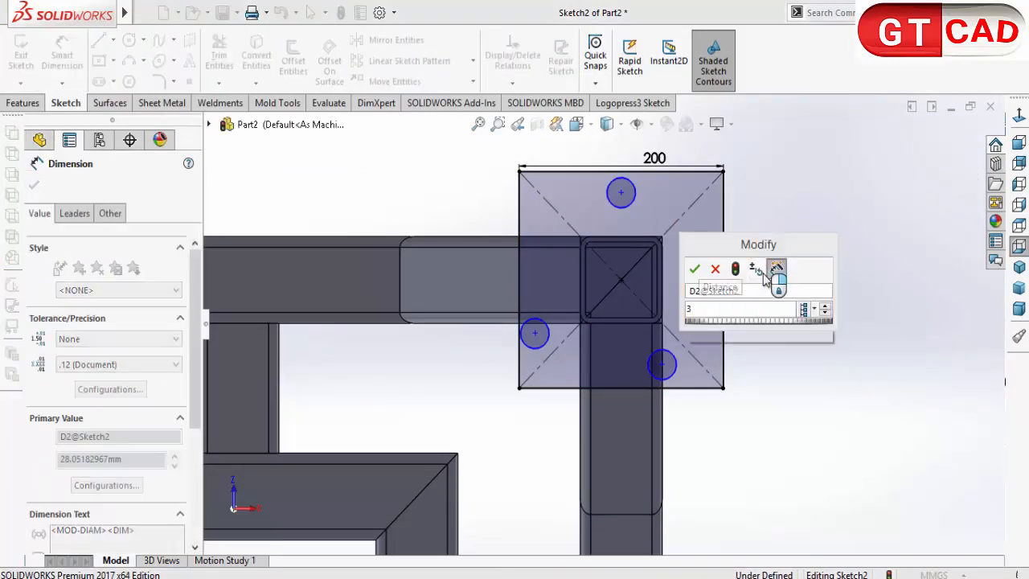
{"action": "key", "text": "Return"}
{"action": "right_click", "coordinate": [915, 301]}
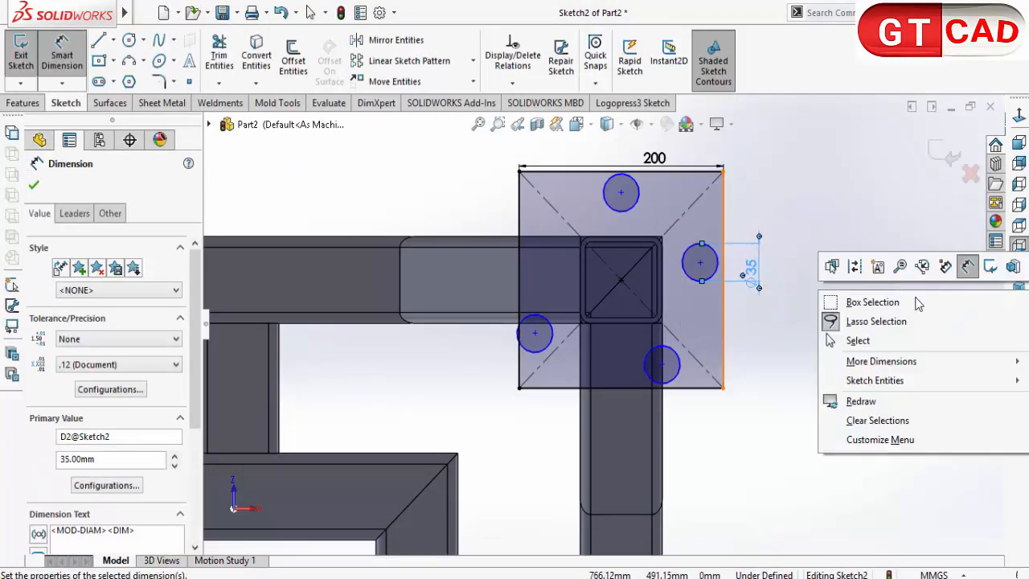
Add a Horizontal relation between the right circle's centre and the midpoint of the square's right side.
{"action": "left_click", "coordinate": [836, 322]}
{"action": "key", "text": "Escape"}
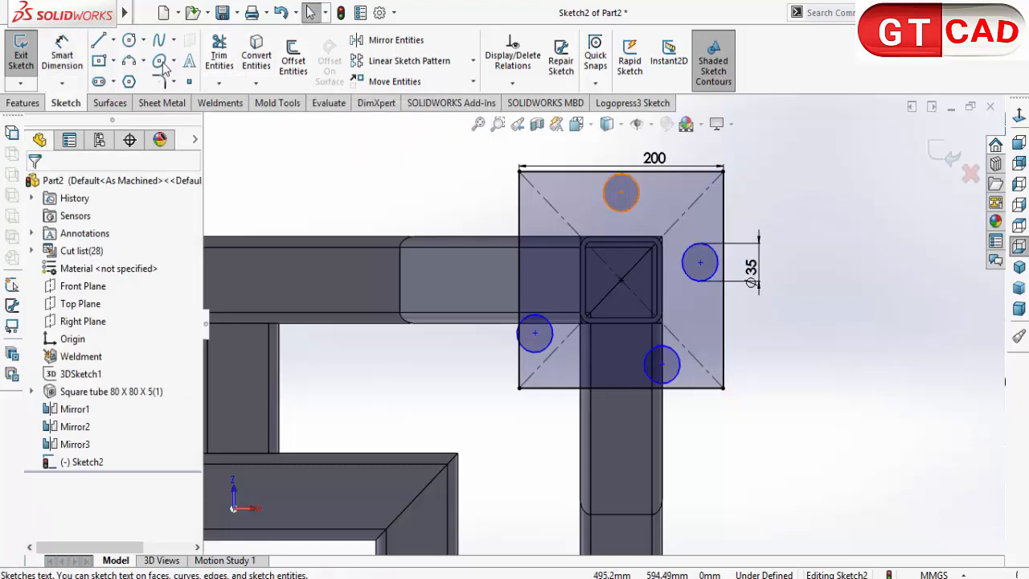
{"action": "left_click", "coordinate": [701, 263]}
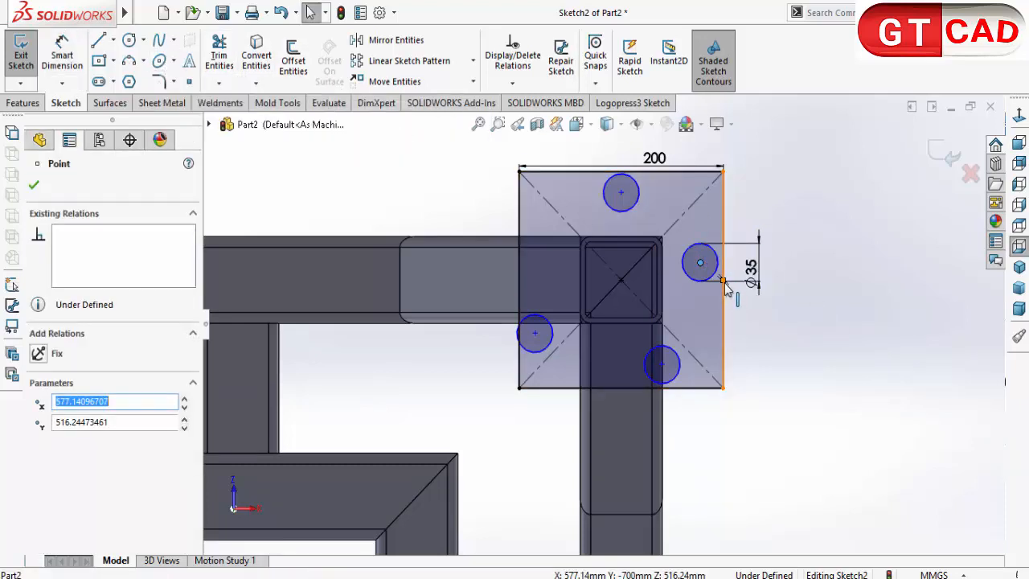
{"action": "left_click", "coordinate": [723, 281], "text": "ctrl"}
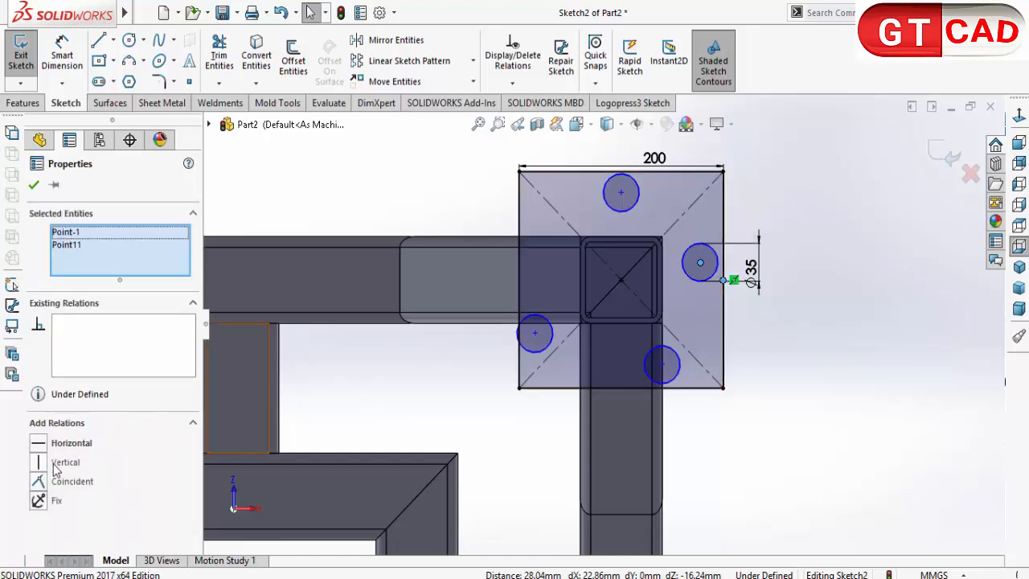
{"action": "left_click", "coordinate": [48, 444]}
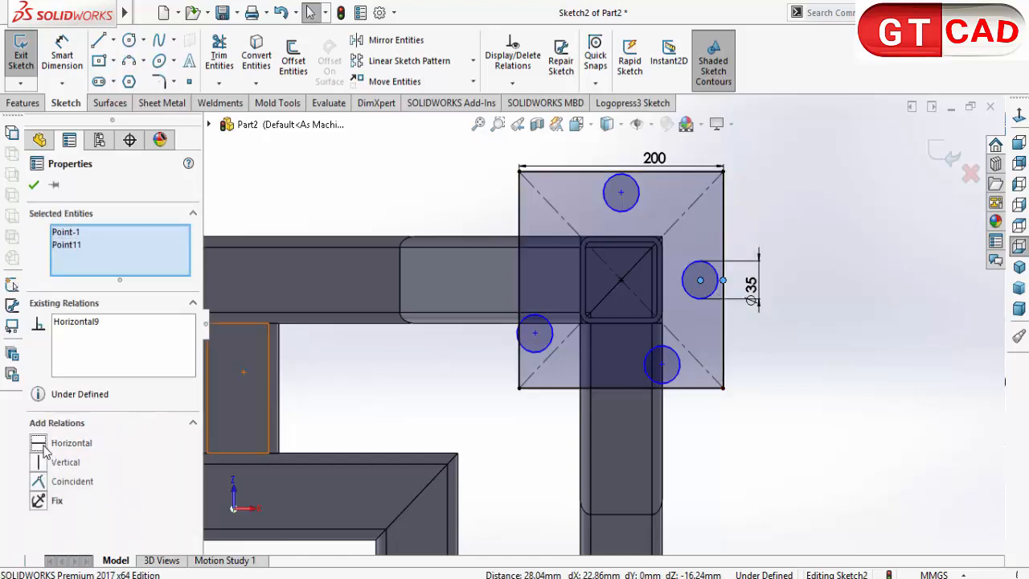
Add a Vertical relation between the upper circle's centre and the midpoint of the square's upper side.
{"action": "left_click", "coordinate": [621, 192]}
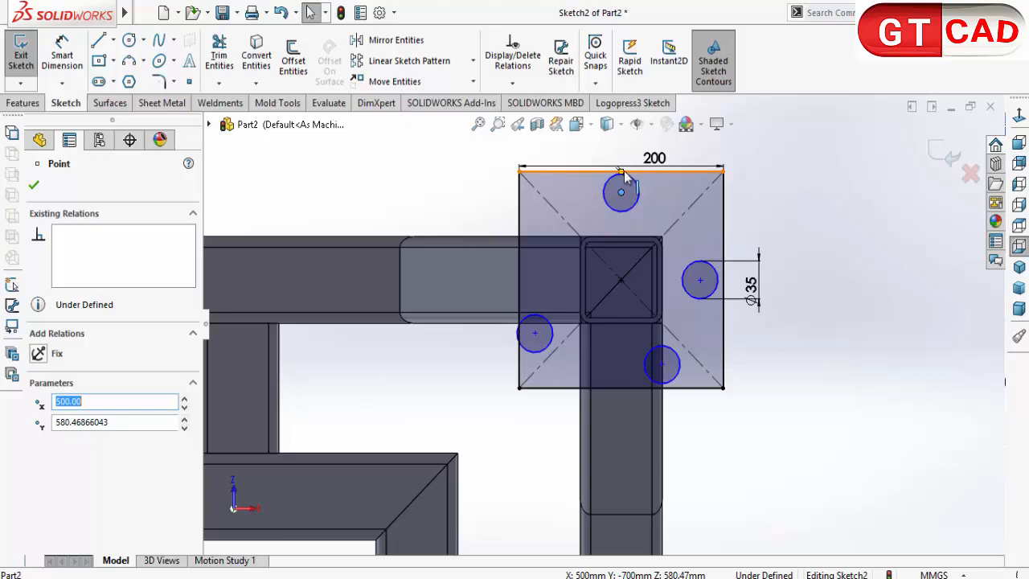
{"action": "left_click", "coordinate": [623, 171], "text": "ctrl"}
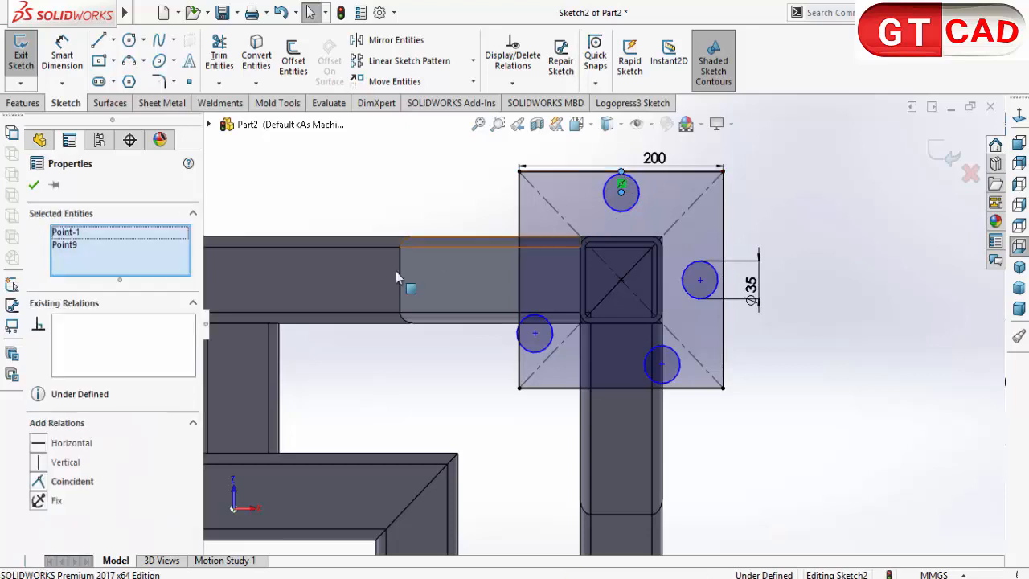
{"action": "left_click", "coordinate": [40, 462]}
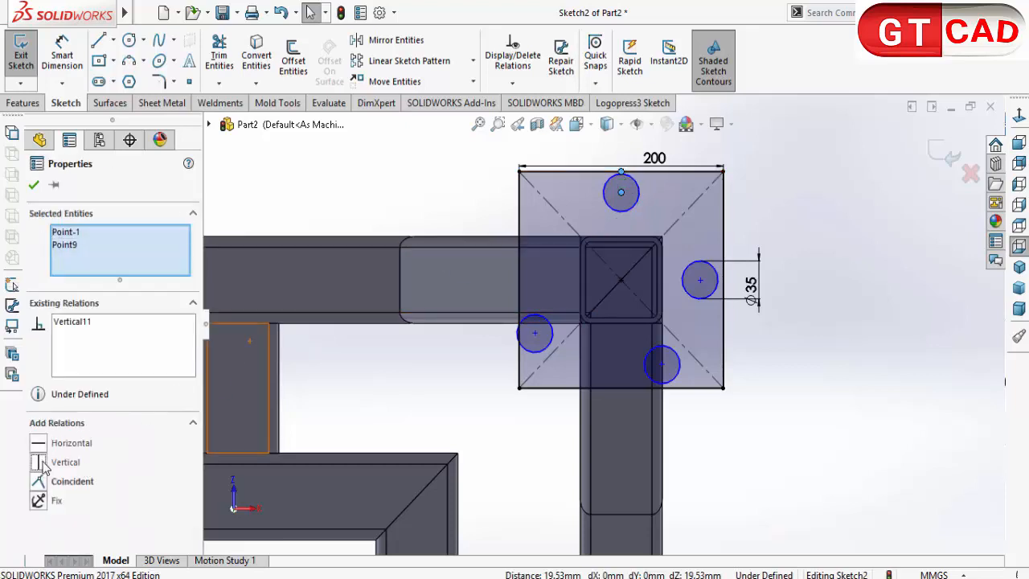
{"action": "left_click", "coordinate": [736, 406]}
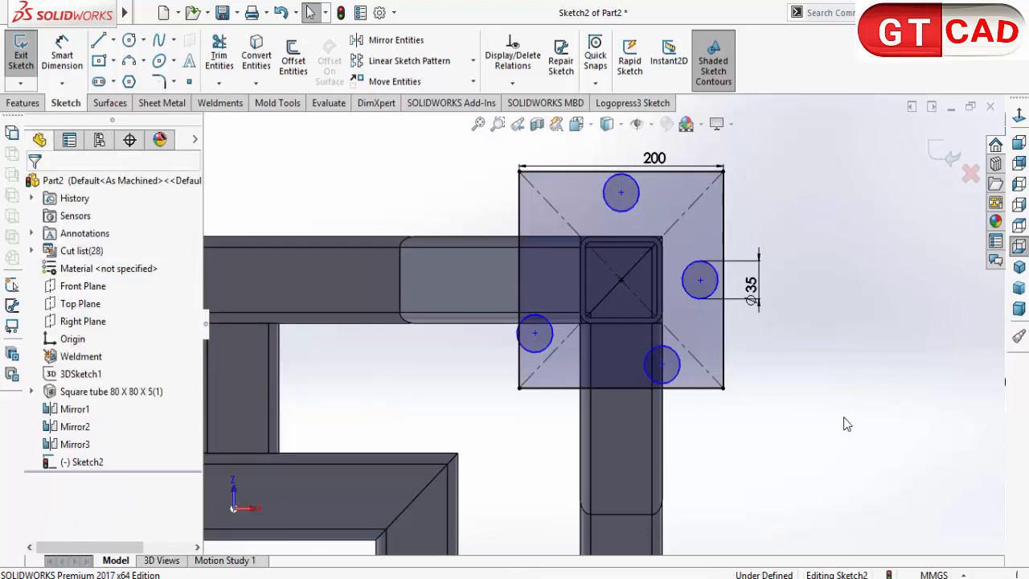
Add a Vertical relation between the centres of the lower and upper circles.
{"action": "left_click", "coordinate": [661, 364]}
{"action": "left_click", "coordinate": [619, 193], "text": "ctrl"}
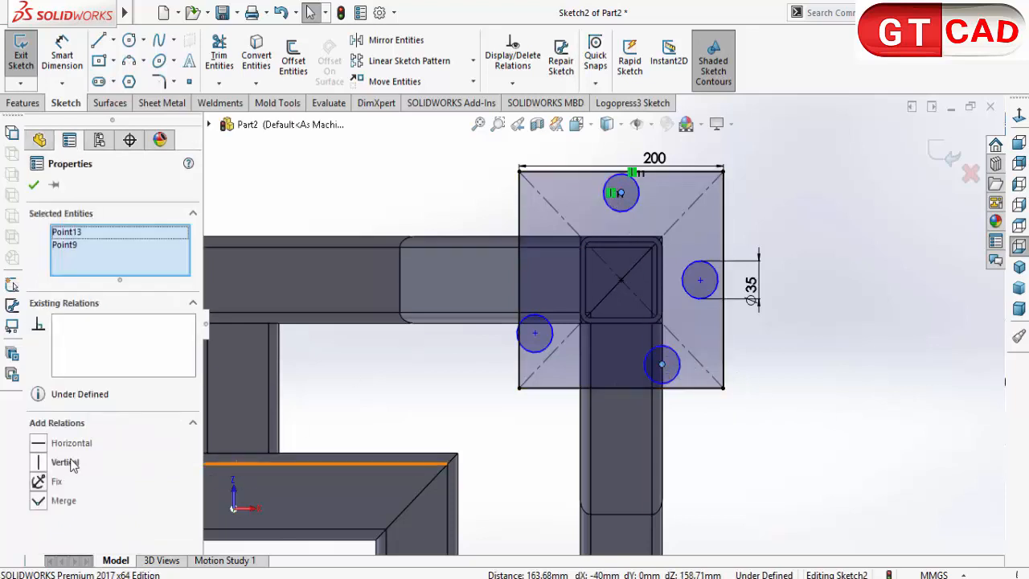
{"action": "left_click", "coordinate": [46, 467]}
{"action": "left_click", "coordinate": [833, 487]}
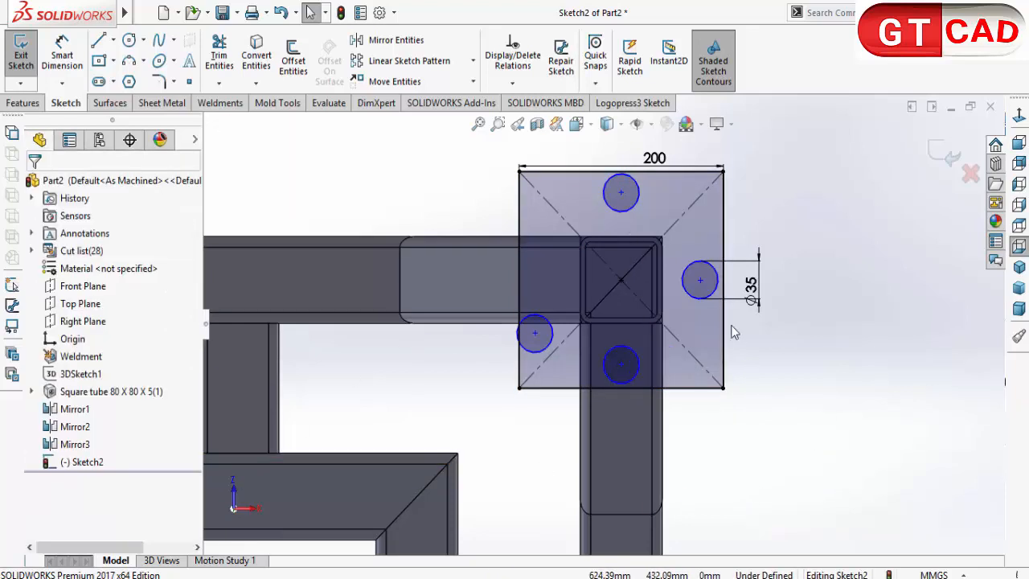
Add a Horizontal relation between the centres of the right and left circles.
{"action": "left_click", "coordinate": [700, 282]}
{"action": "left_click", "coordinate": [534, 334], "text": "ctrl"}
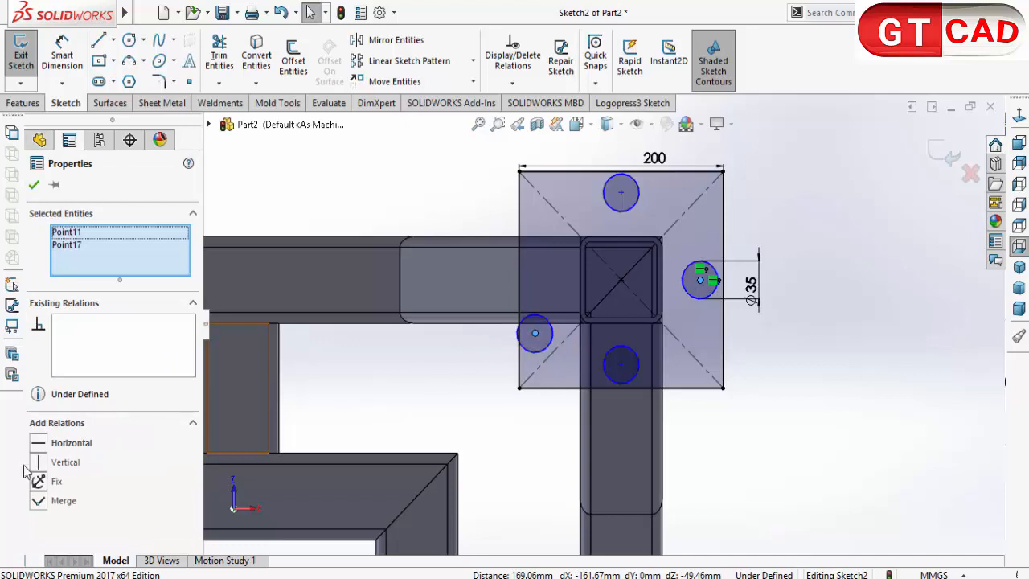
{"action": "left_click", "coordinate": [38, 443]}
{"action": "left_click", "coordinate": [840, 482]}
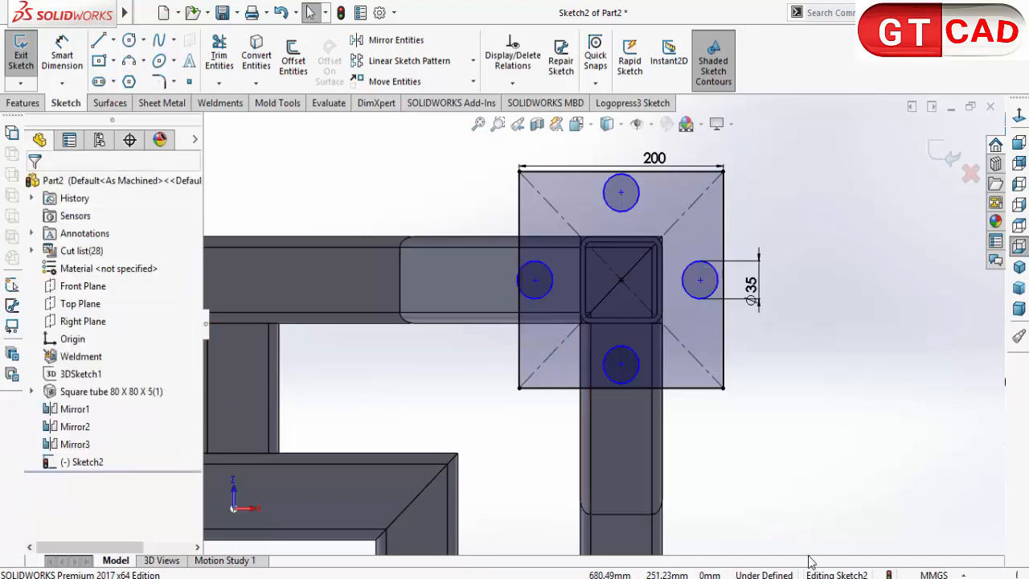
Check the hole layout in the Part1 PDF drawing, return to SOLIDWORKS, and sketch a circle from the plate's centre through the upper hole's centre.
{"action": "left_click", "coordinate": [442, 578]}
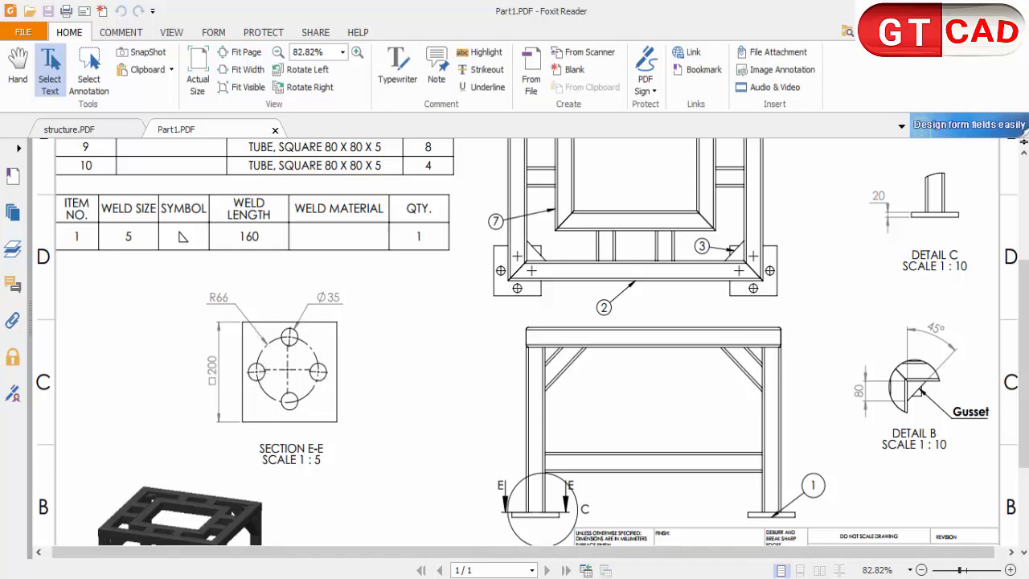
{"action": "left_click", "coordinate": [791, 578]}
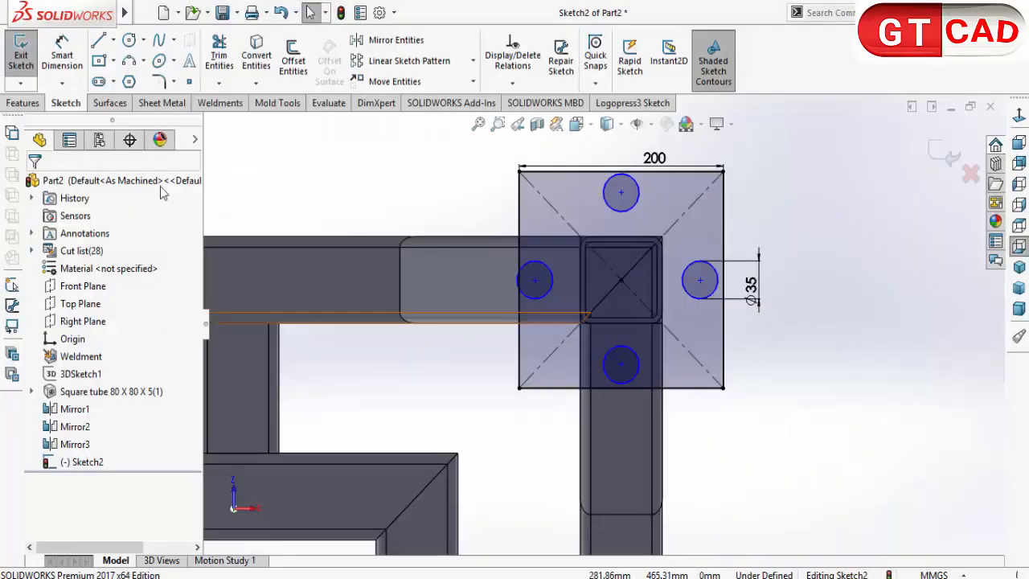
{"action": "left_click", "coordinate": [128, 41]}
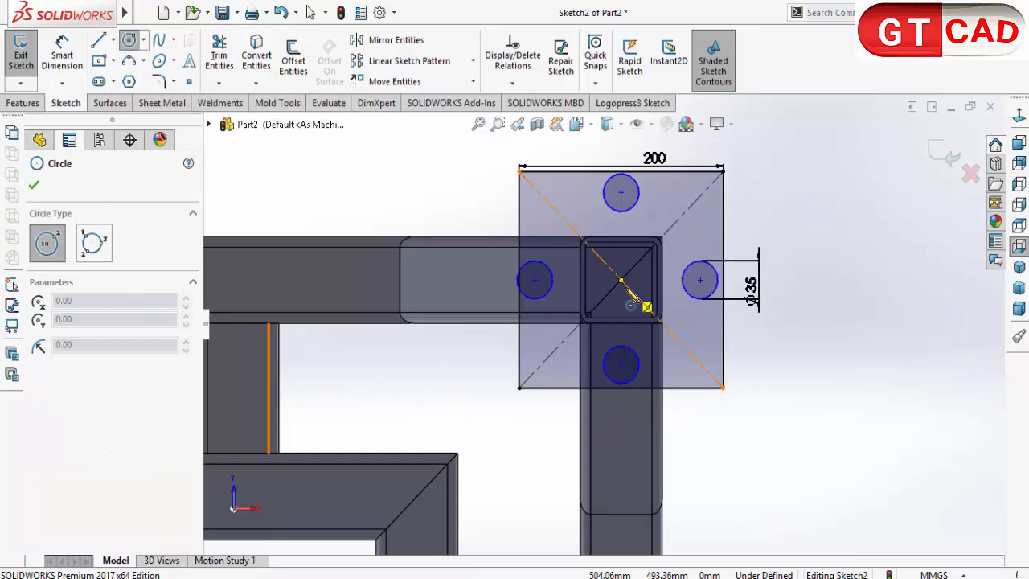
{"action": "left_click", "coordinate": [622, 280]}
{"action": "left_click", "coordinate": [620, 193]}
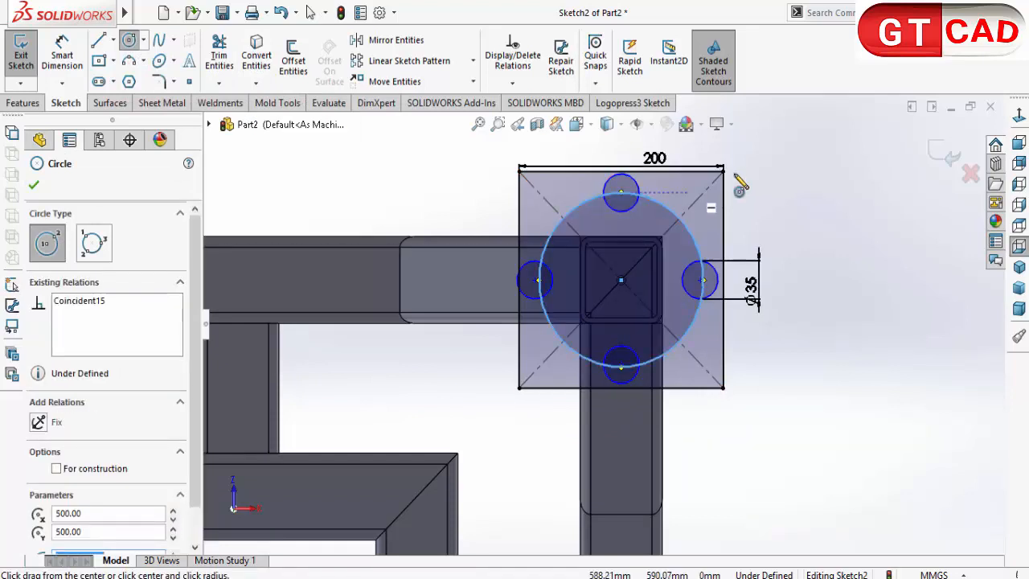
Dimension the diameter of the large circle around the plate's centre to 66 mm.
{"action": "left_click", "coordinate": [62, 53]}
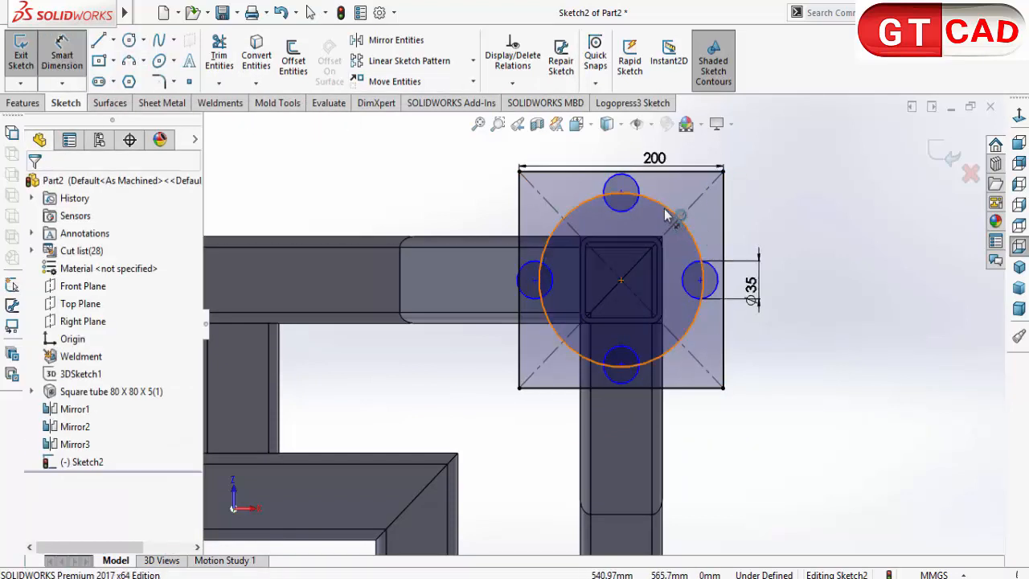
{"action": "left_click", "coordinate": [665, 214]}
{"action": "left_click", "coordinate": [778, 199]}
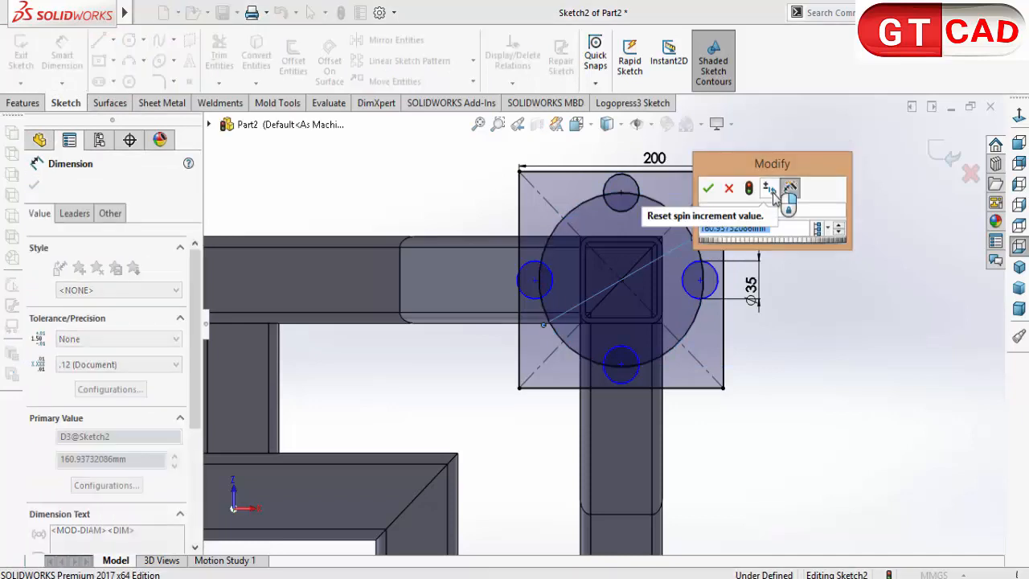
{"action": "type", "text": "66"}
{"action": "key", "text": "Return"}
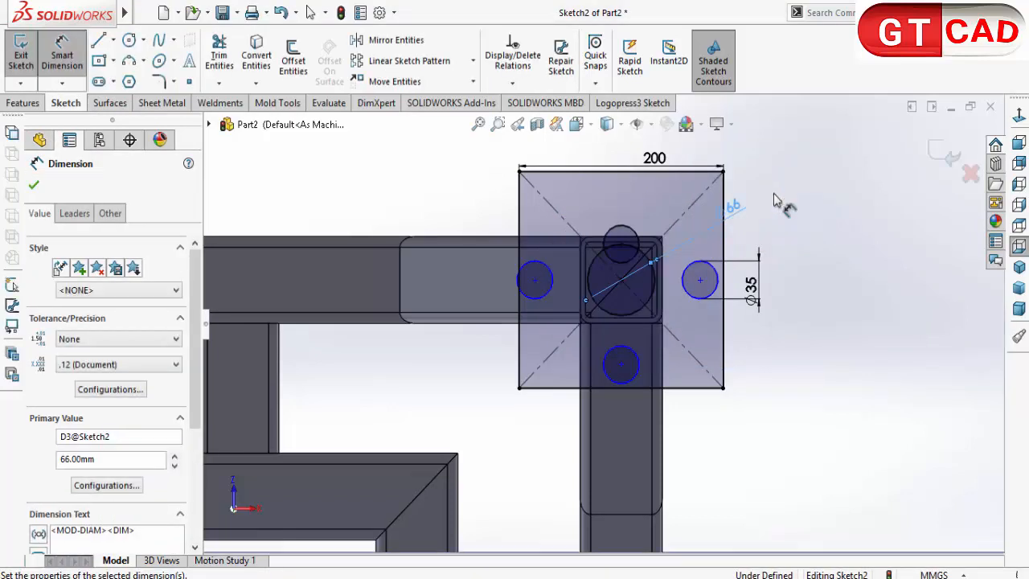
Double the large circle's diameter to 132 mm by multiplying its value by 2, and finish dimensioning.
{"action": "left_click", "coordinate": [740, 211]}
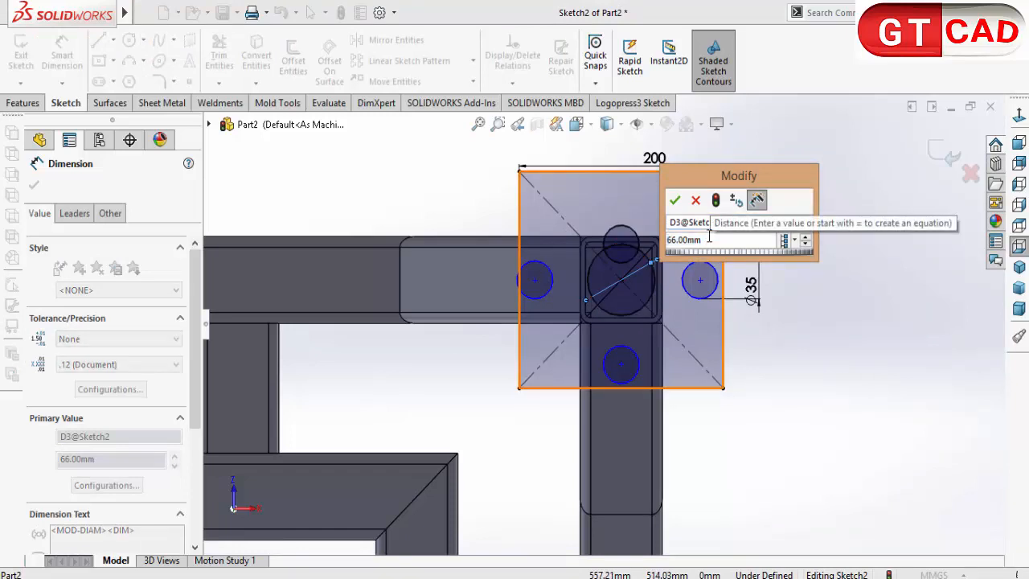
{"action": "type", "text": "*2"}
{"action": "key", "text": "Return"}
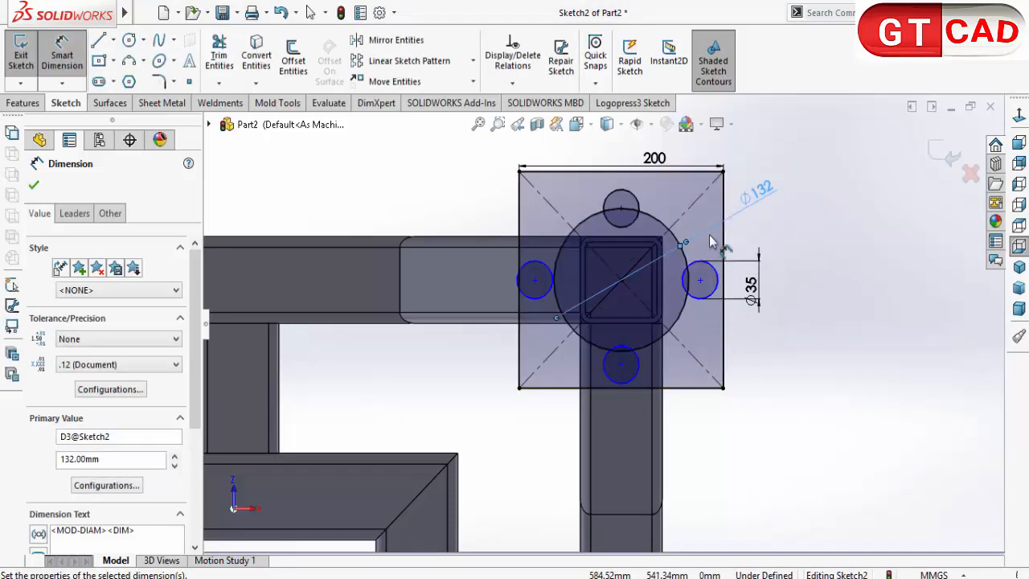
{"action": "right_click", "coordinate": [819, 301]}
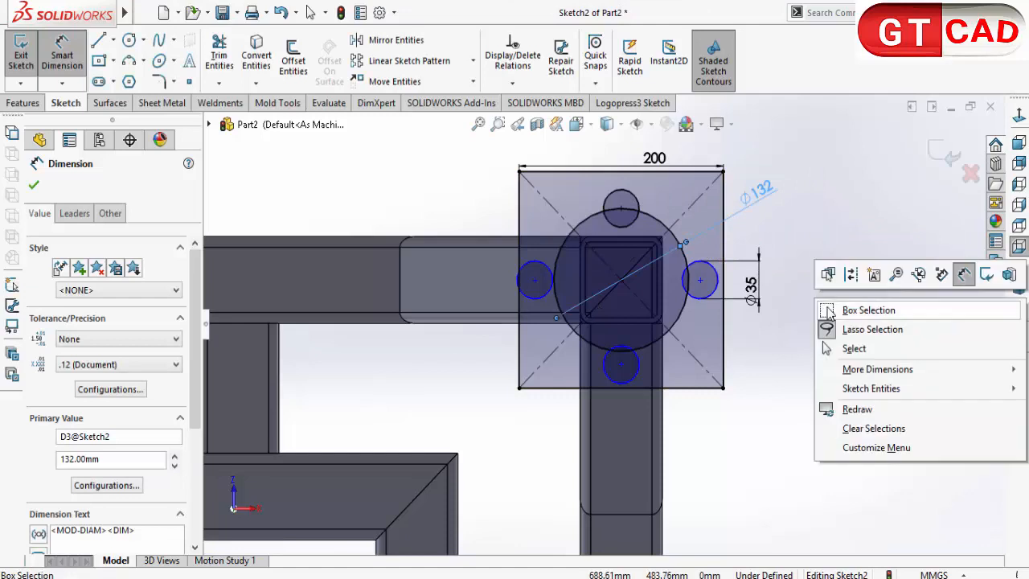
{"action": "left_click", "coordinate": [854, 348]}
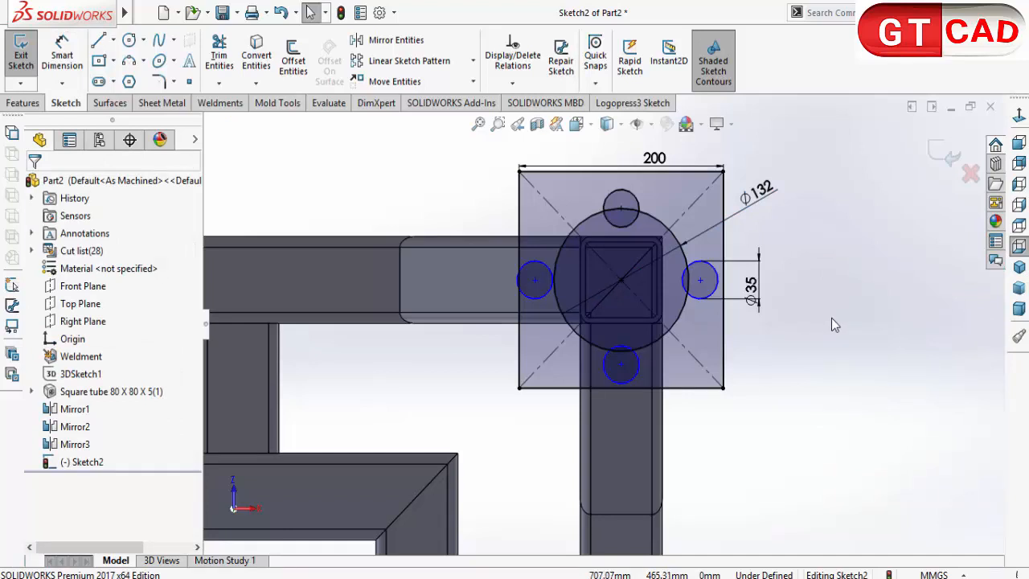
Add Coincident relations placing the centres of the left, lower and right holes on the 132 mm circle.
{"action": "left_click", "coordinate": [536, 280]}
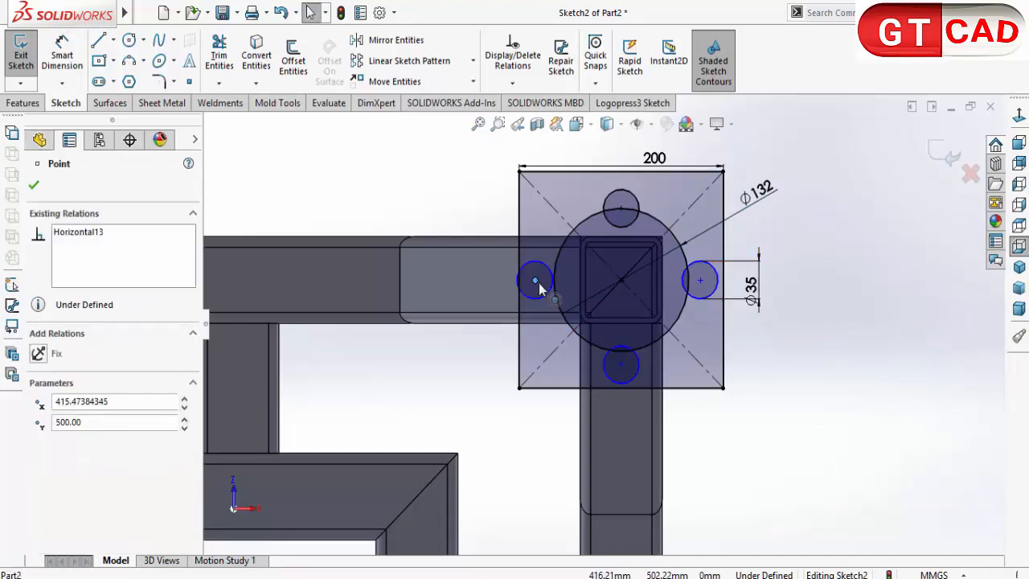
{"action": "left_click", "coordinate": [562, 308], "text": "ctrl"}
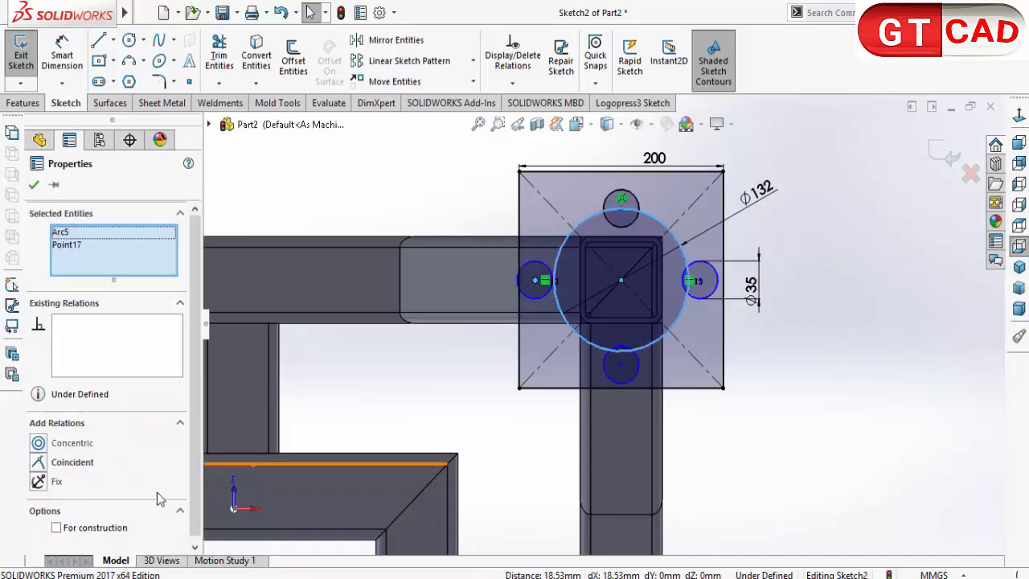
{"action": "left_click", "coordinate": [42, 464]}
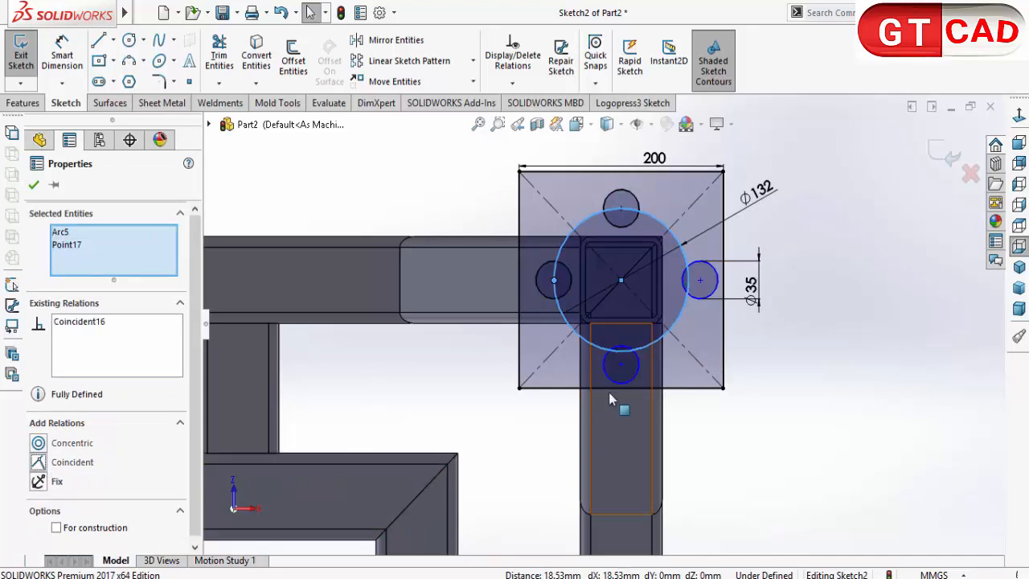
{"action": "left_click", "coordinate": [623, 366]}
{"action": "left_click", "coordinate": [621, 366]}
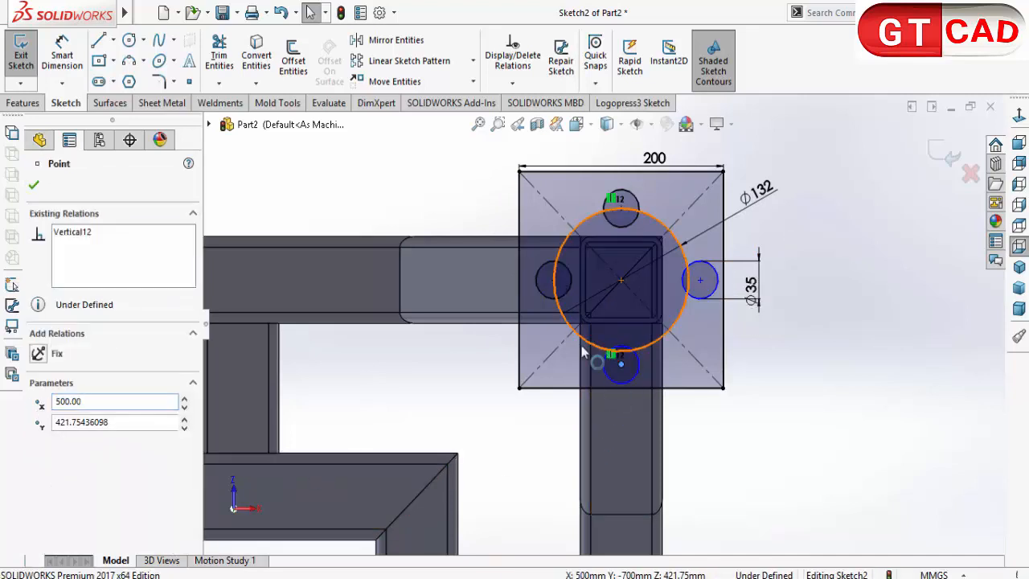
{"action": "left_click", "coordinate": [605, 347], "text": "ctrl"}
{"action": "left_click", "coordinate": [38, 463]}
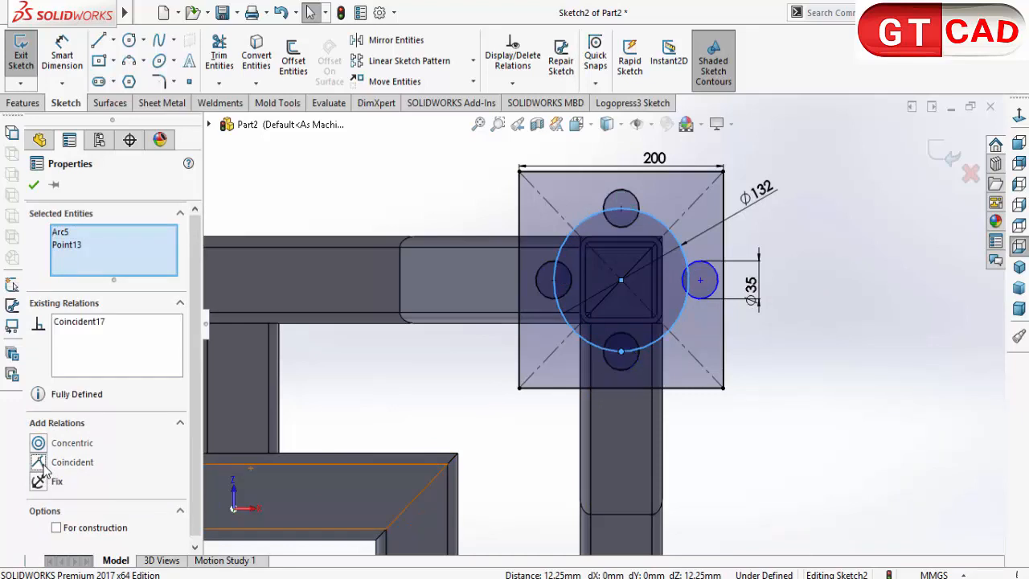
{"action": "left_click", "coordinate": [697, 278]}
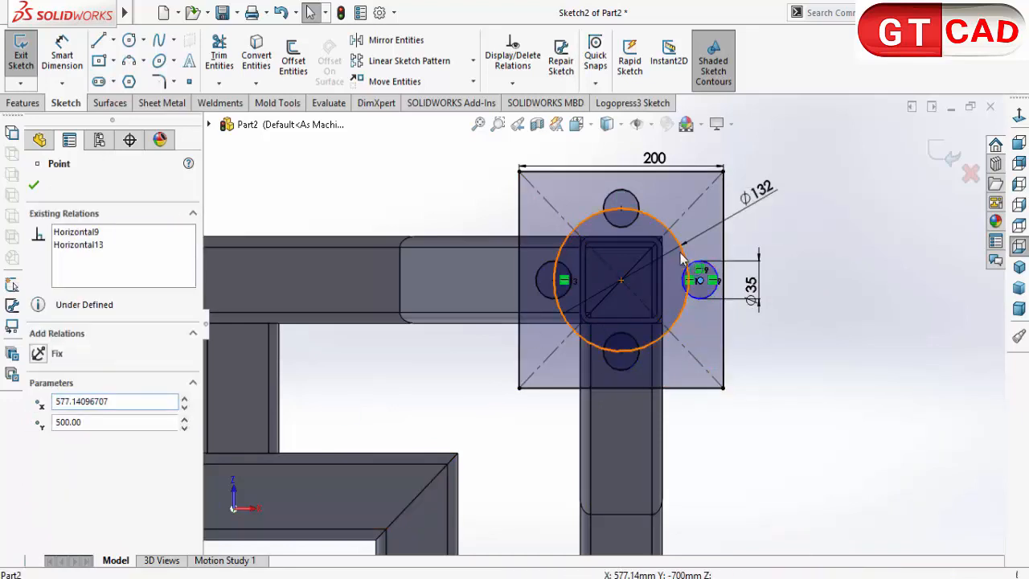
{"action": "left_click", "coordinate": [680, 252], "text": "ctrl"}
{"action": "left_click", "coordinate": [37, 464]}
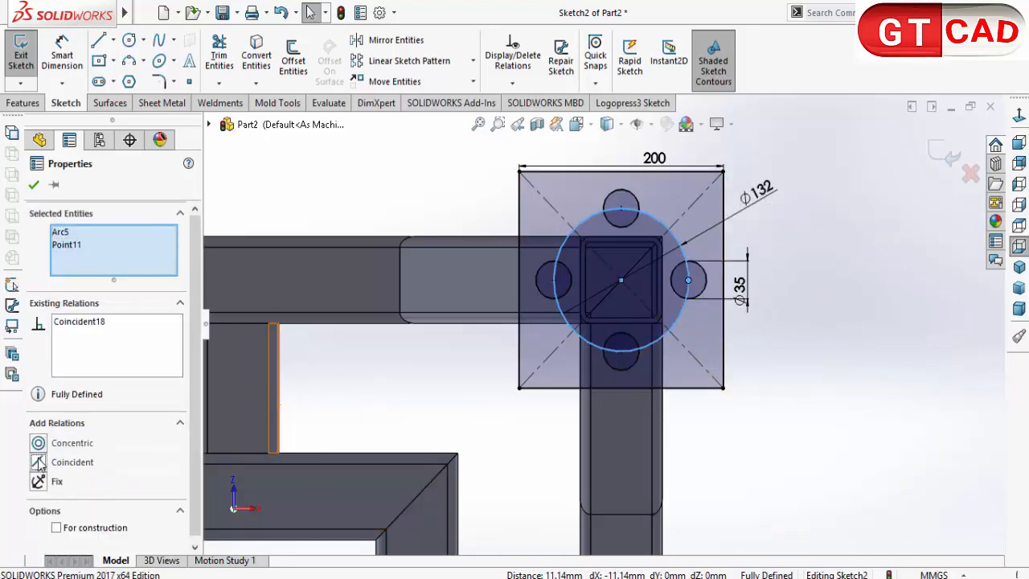
{"action": "left_click", "coordinate": [771, 459]}
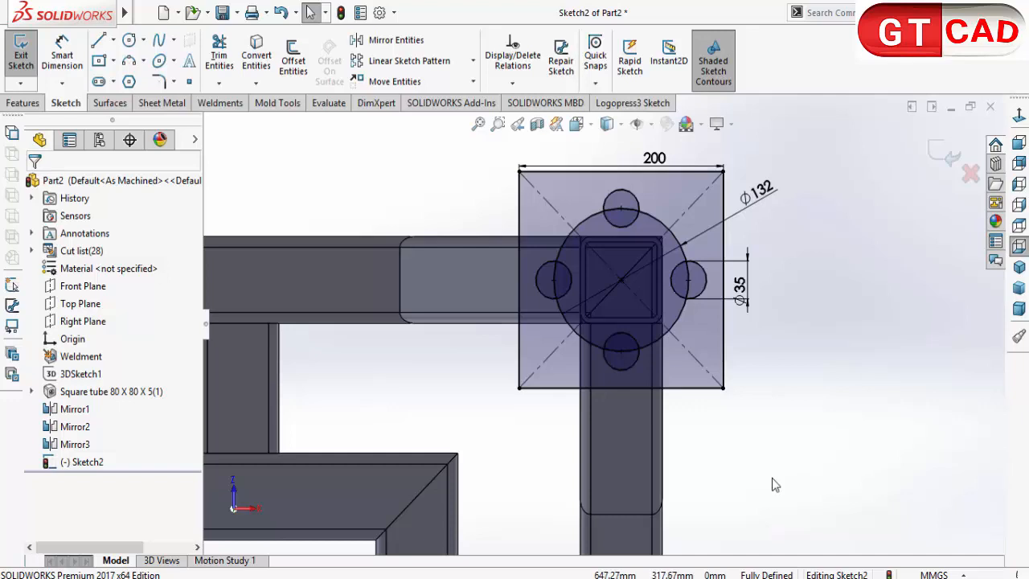
Convert the 132 mm circle to construction geometry.
{"action": "left_click", "coordinate": [657, 226]}
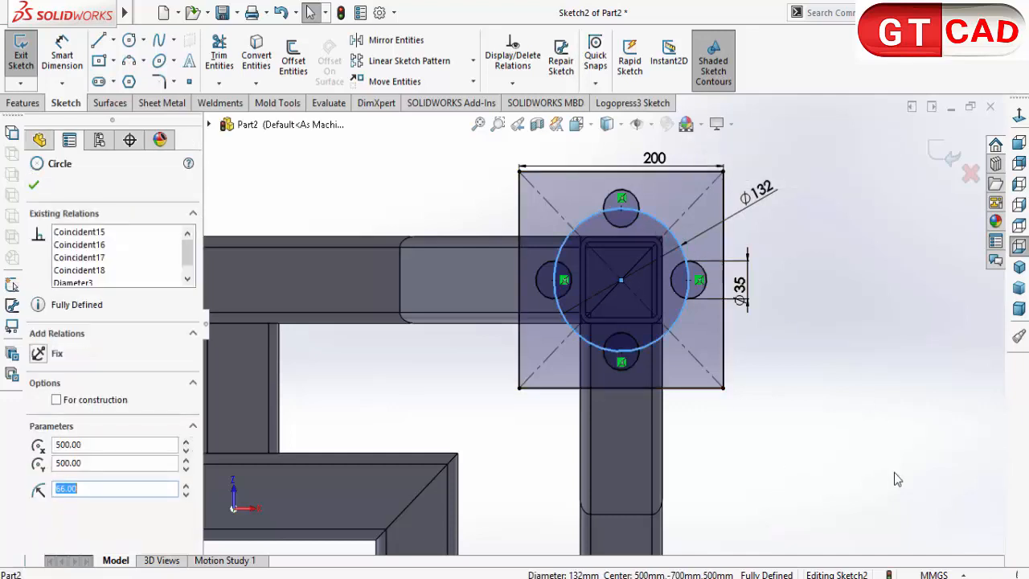
{"action": "left_click", "coordinate": [903, 434]}
{"action": "left_click", "coordinate": [584, 227]}
{"action": "left_click", "coordinate": [57, 400]}
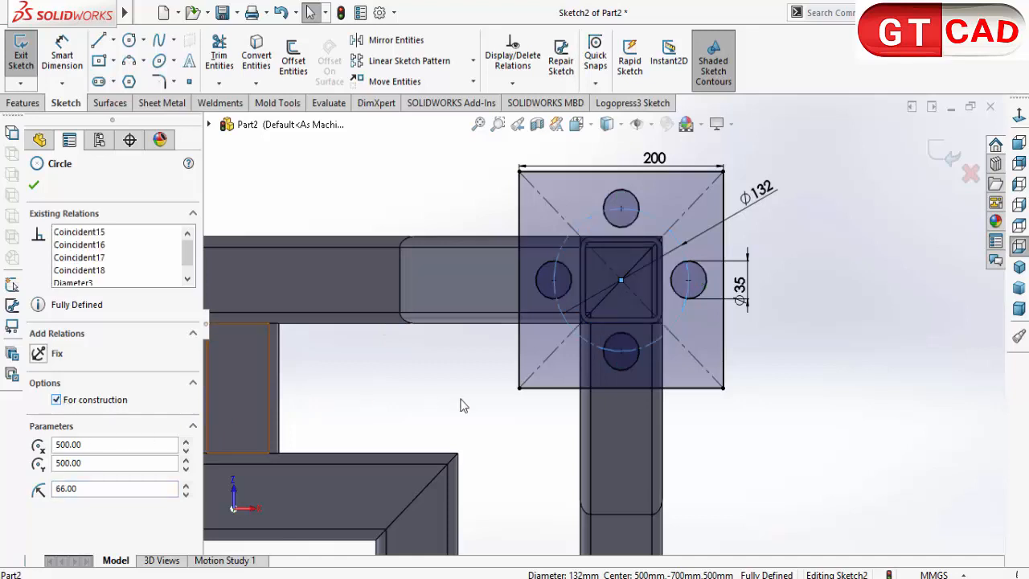
{"action": "left_click", "coordinate": [762, 426]}
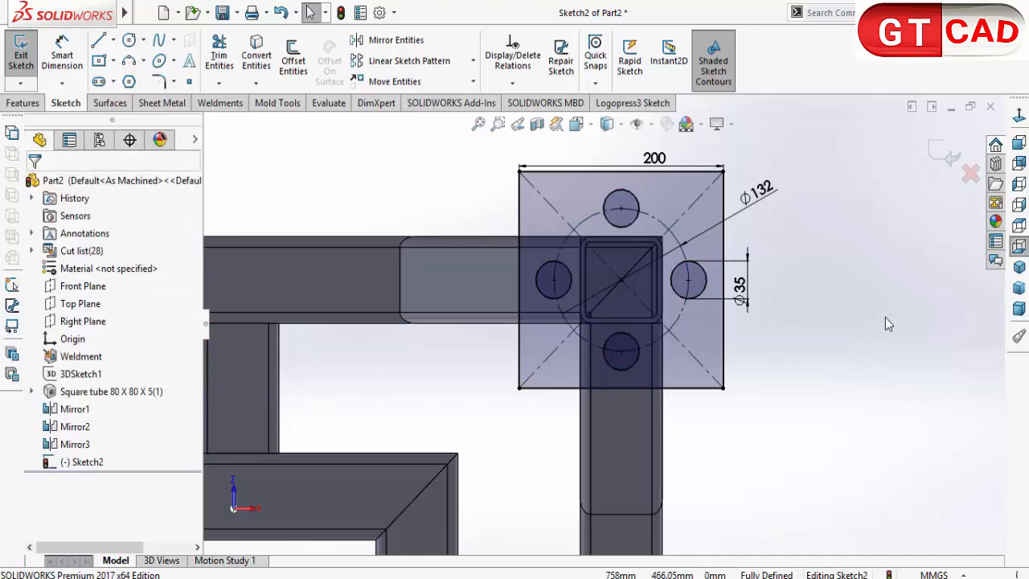
Exit the foot plate sketch and switch to the Part1 PDF drawing to check the plate's details.
{"action": "left_click", "coordinate": [945, 152]}
{"action": "scroll", "coordinate": [723, 311], "scroll_direction": "up", "scroll_amount": 3}
{"action": "mouse_move", "coordinate": [732, 311]}
{"action": "middle_mouse_down"}
{"action": "mouse_move", "coordinate": [735, 342]}
{"action": "mouse_move", "coordinate": [686, 446]}
{"action": "mouse_move", "coordinate": [670, 443]}
{"action": "middle_mouse_up"}
{"action": "scroll", "coordinate": [670, 447], "scroll_direction": "up", "scroll_amount": 3}
{"action": "middle_click_drag", "start_coordinate": [570, 487], "coordinate": [818, 560]}
{"action": "left_click", "coordinate": [794, 577]}
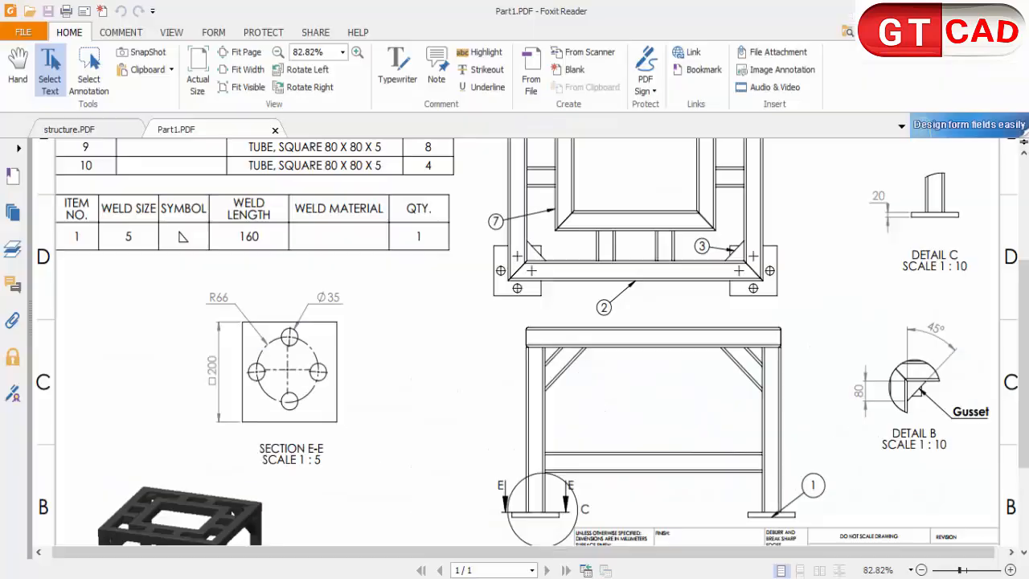
Check the foot plate details in the drawing, and extrude the foot plate sketch to a blind depth of 20 mm.
{"action": "scroll", "coordinate": [850, 465], "scroll_direction": "down", "scroll_amount": 3}
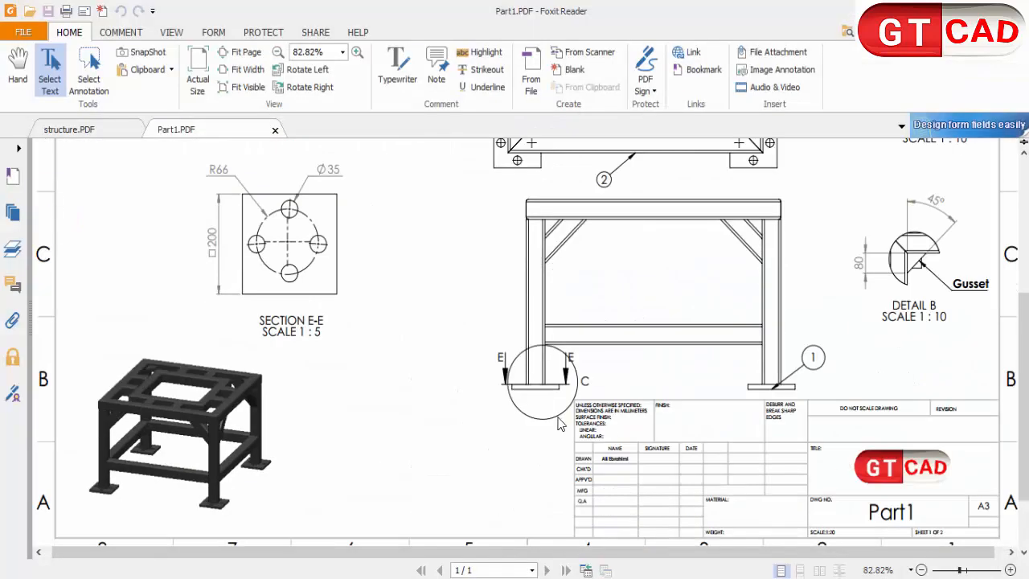
{"action": "scroll", "coordinate": [587, 431], "scroll_direction": "up", "scroll_amount": 3}
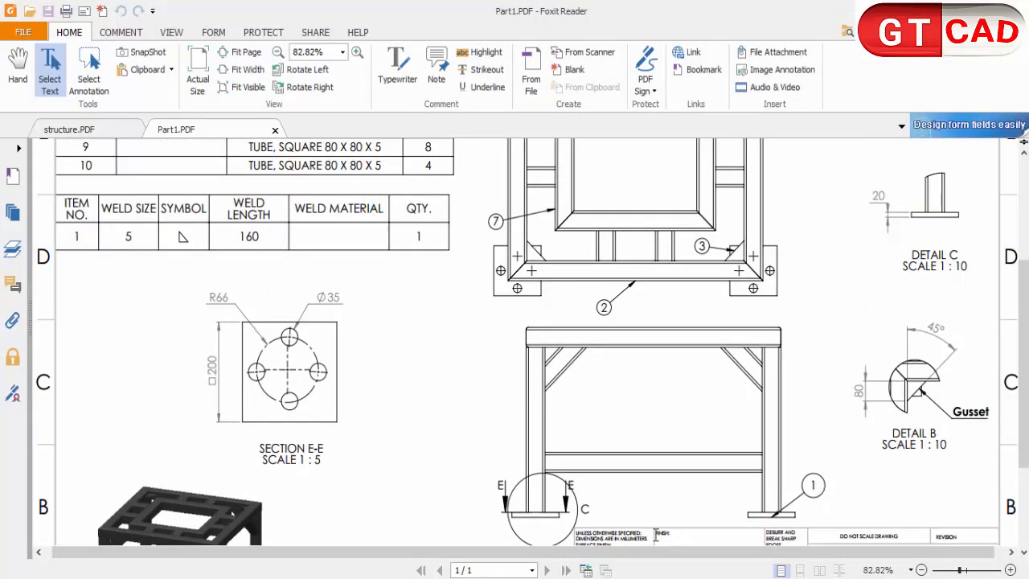
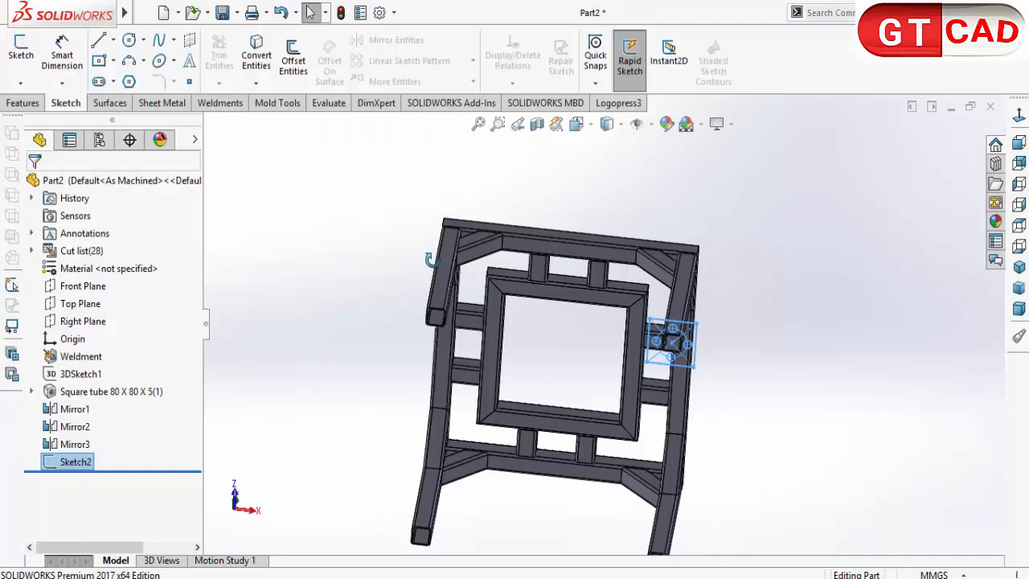
{"action": "middle_click_drag", "start_coordinate": [431, 259], "coordinate": [692, 337]}
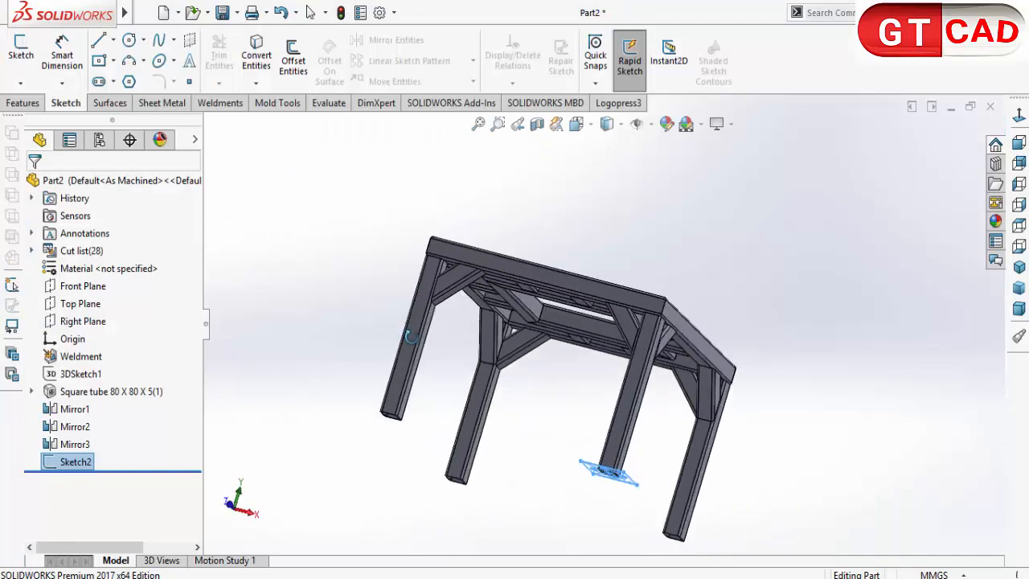
{"action": "left_click", "coordinate": [23, 103]}
{"action": "left_click", "coordinate": [30, 62]}
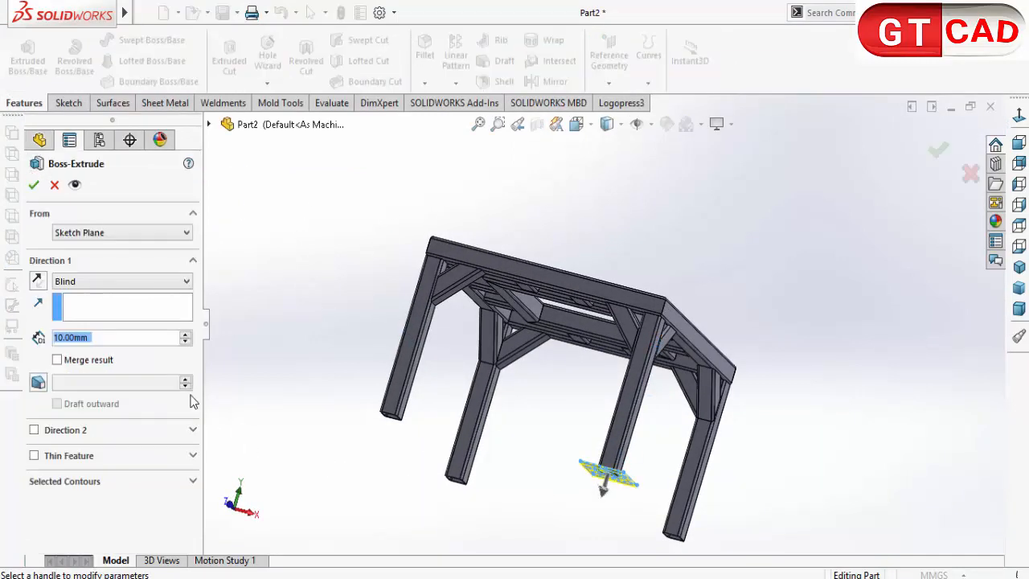
{"action": "type", "text": "20"}
{"action": "key", "text": "Return"}
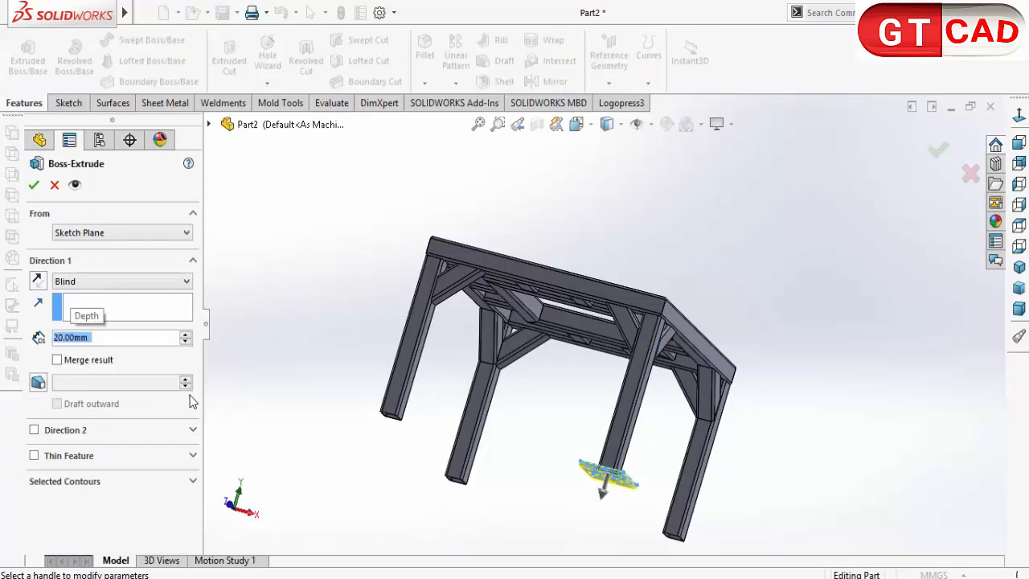
{"action": "left_click", "coordinate": [35, 186]}
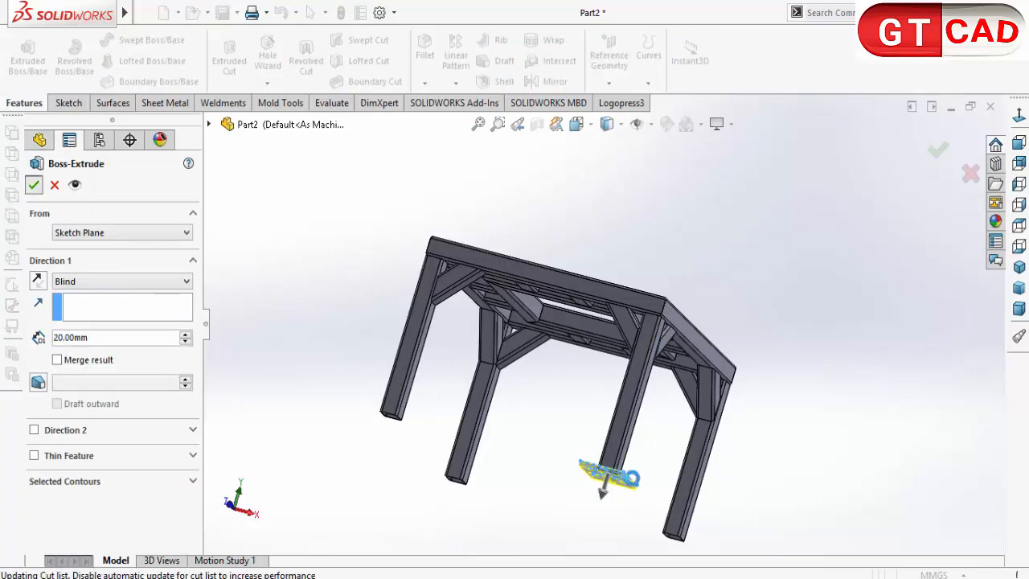
{"action": "middle_click_drag", "start_coordinate": [670, 496], "coordinate": [680, 569]}
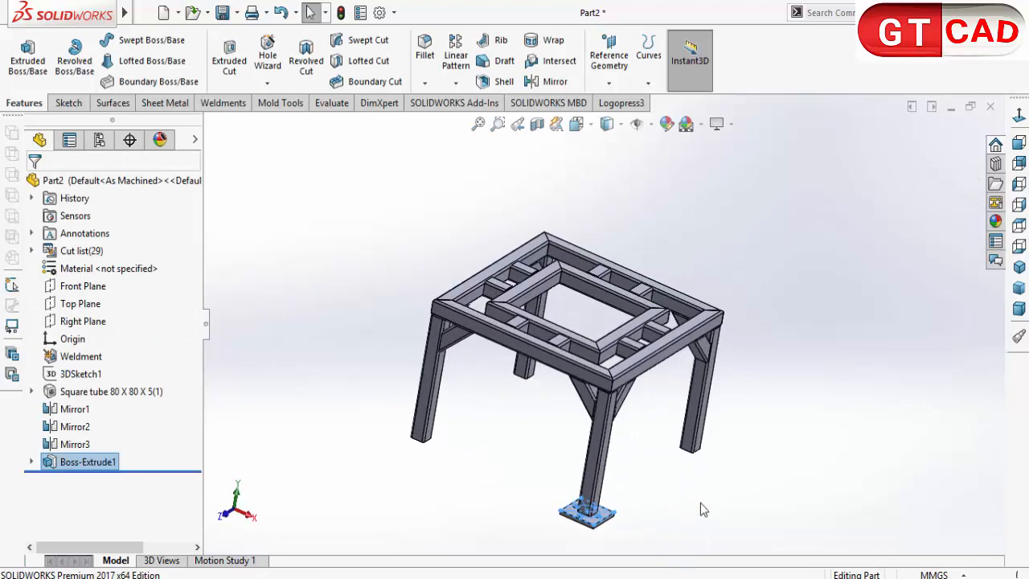
{"action": "left_click", "coordinate": [700, 502]}
Mirror the foot plate body about the Right Plane onto the opposite leg.
{"action": "scroll", "coordinate": [617, 524], "scroll_direction": "down", "scroll_amount": 3}
{"action": "middle_click_drag", "start_coordinate": [611, 495], "coordinate": [502, 303]}
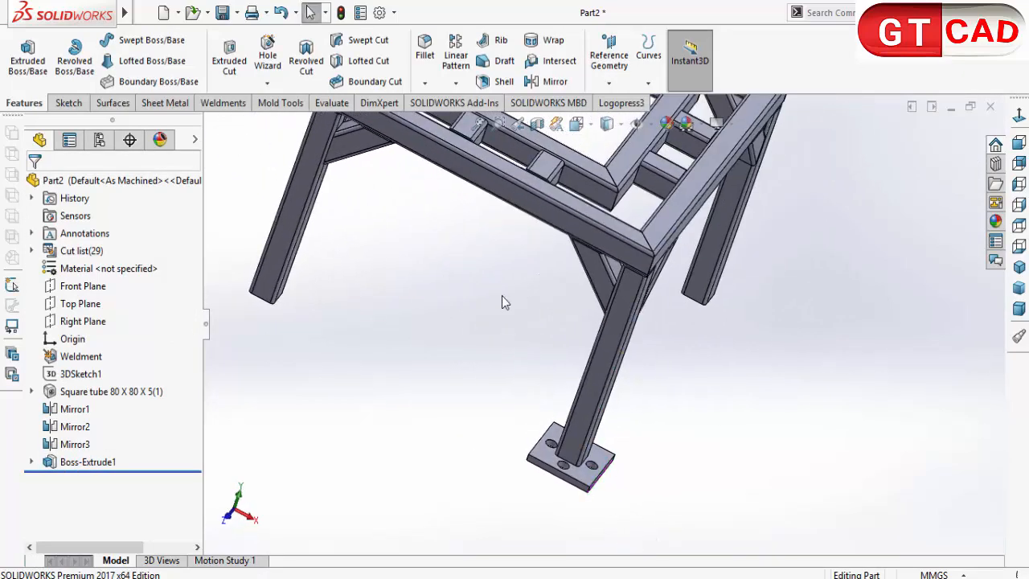
{"action": "left_click", "coordinate": [553, 81]}
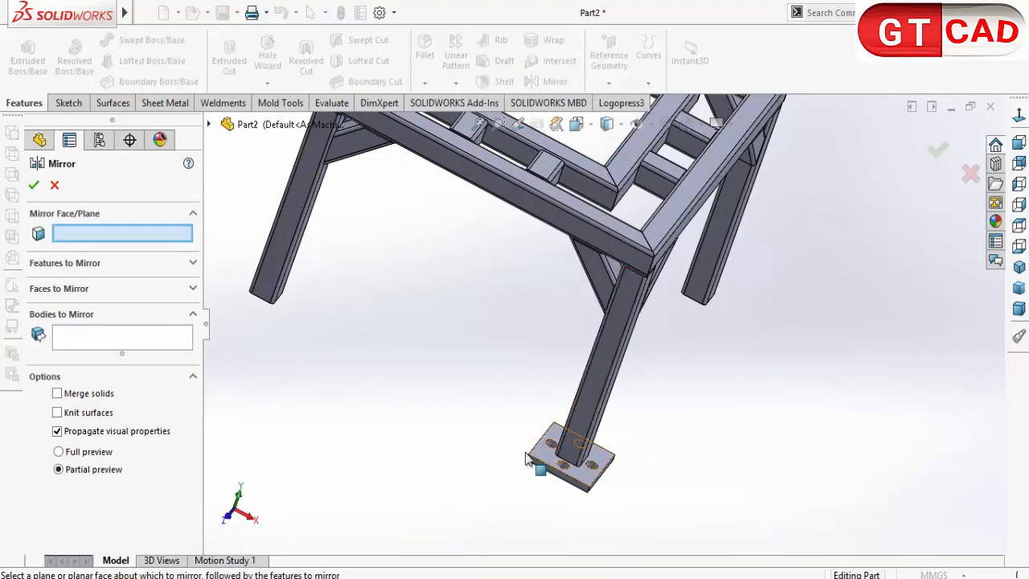
{"action": "left_click", "coordinate": [133, 344]}
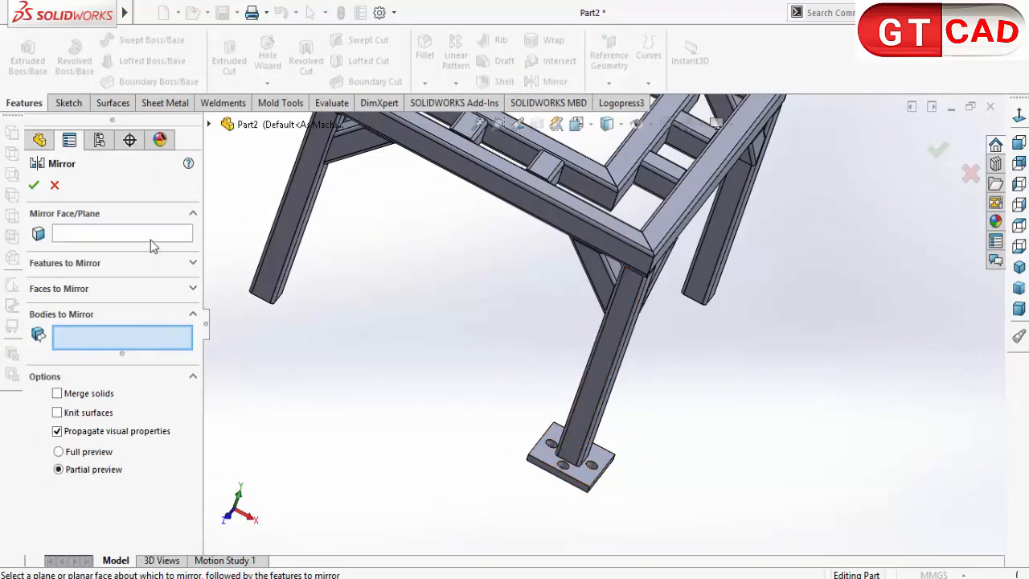
{"action": "left_click", "coordinate": [534, 480]}
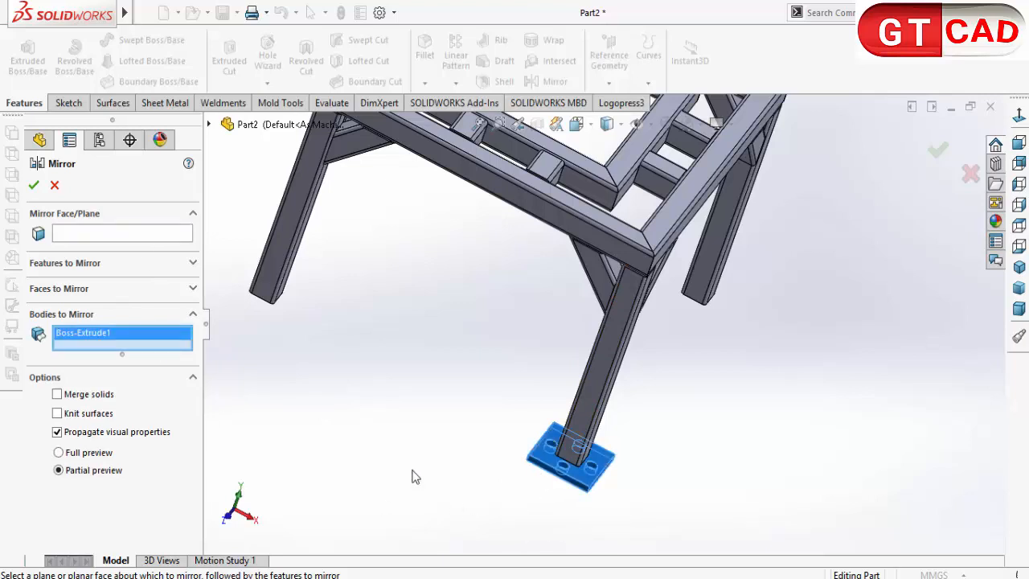
{"action": "left_click", "coordinate": [137, 233]}
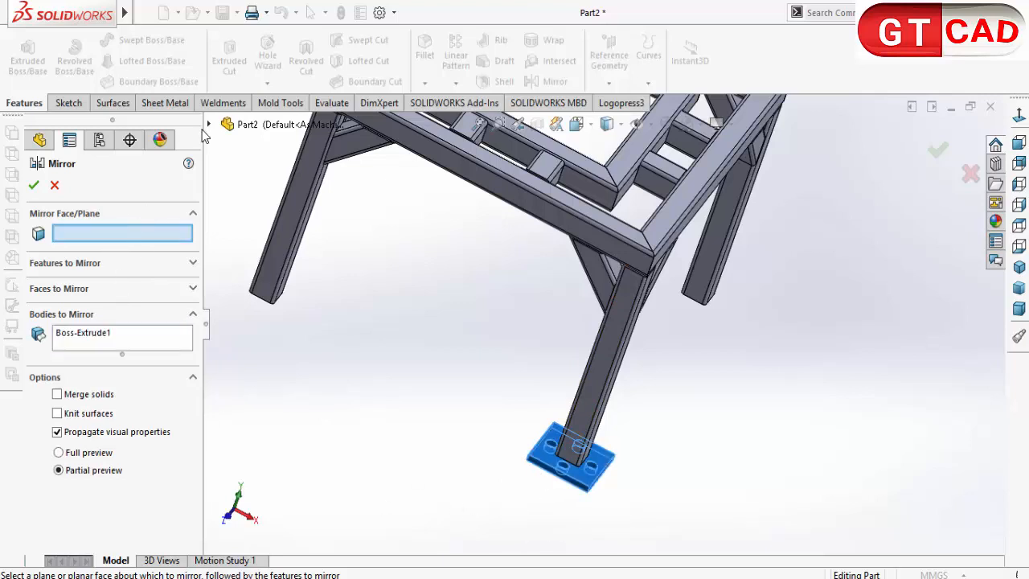
{"action": "left_click", "coordinate": [208, 124]}
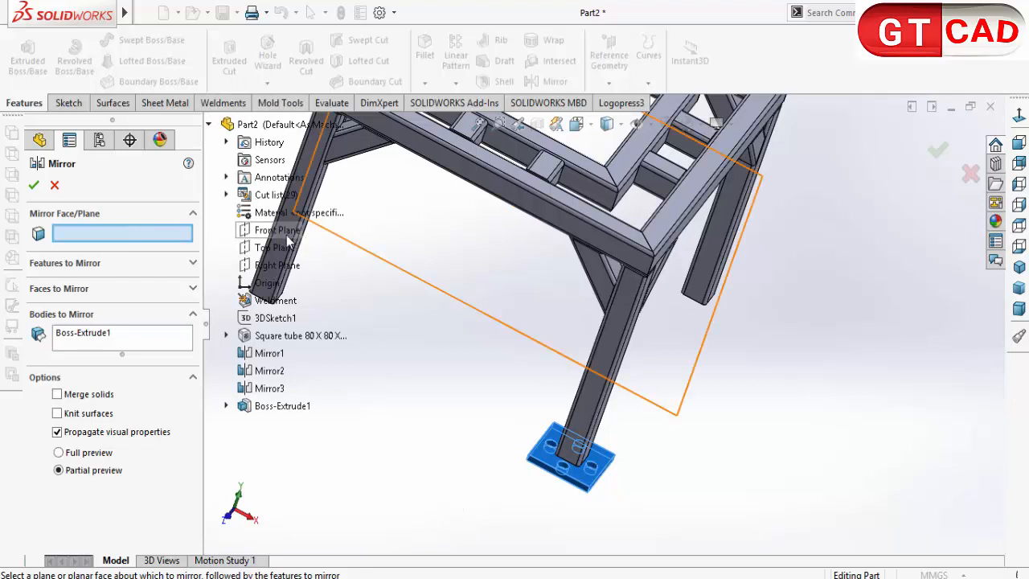
{"action": "left_click", "coordinate": [273, 265]}
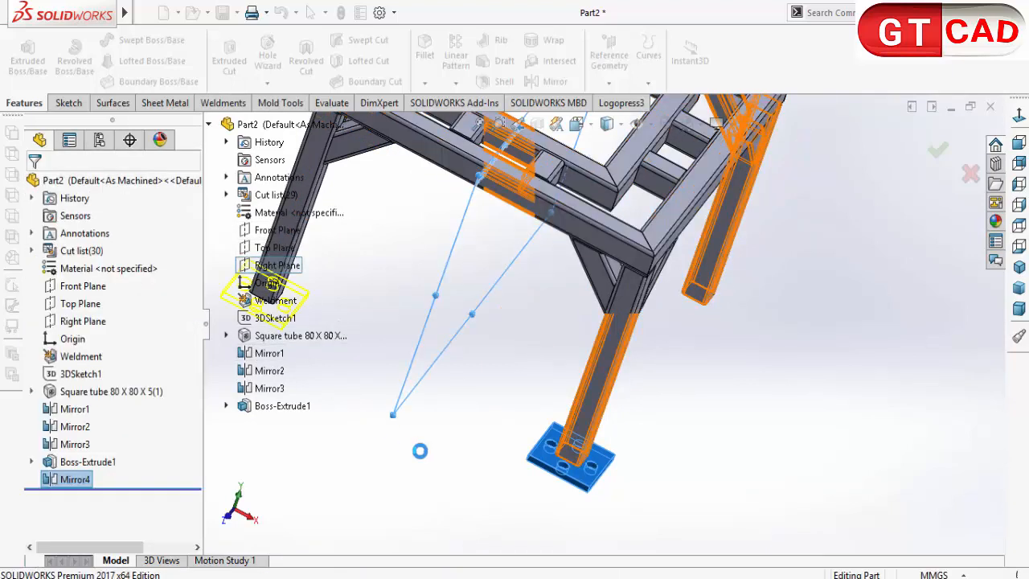
Try to mirror the Mirror4 foot plate feature about the Front Plane.
{"action": "scroll", "coordinate": [423, 452], "scroll_direction": "up", "scroll_amount": 3}
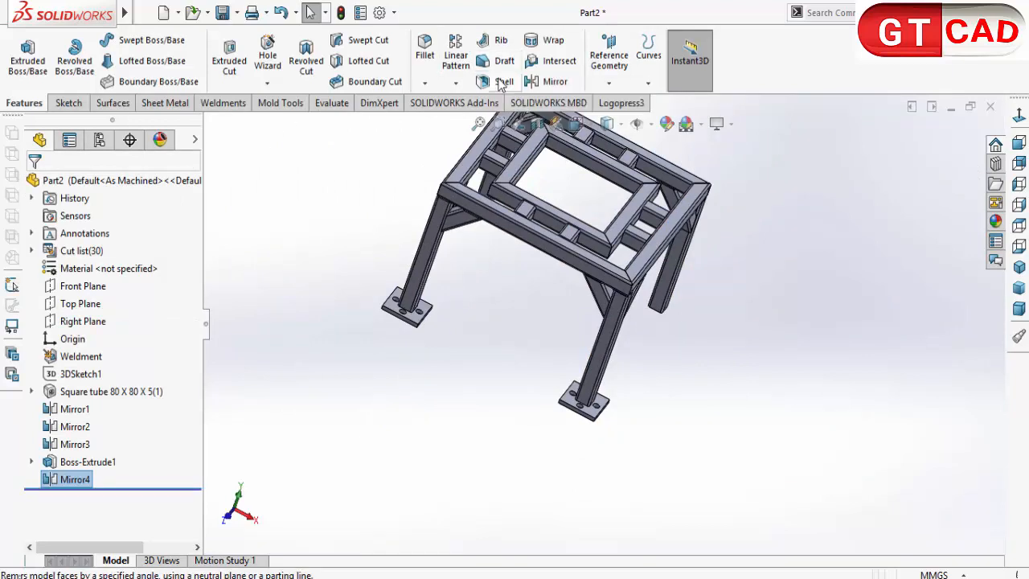
{"action": "left_click", "coordinate": [552, 81]}
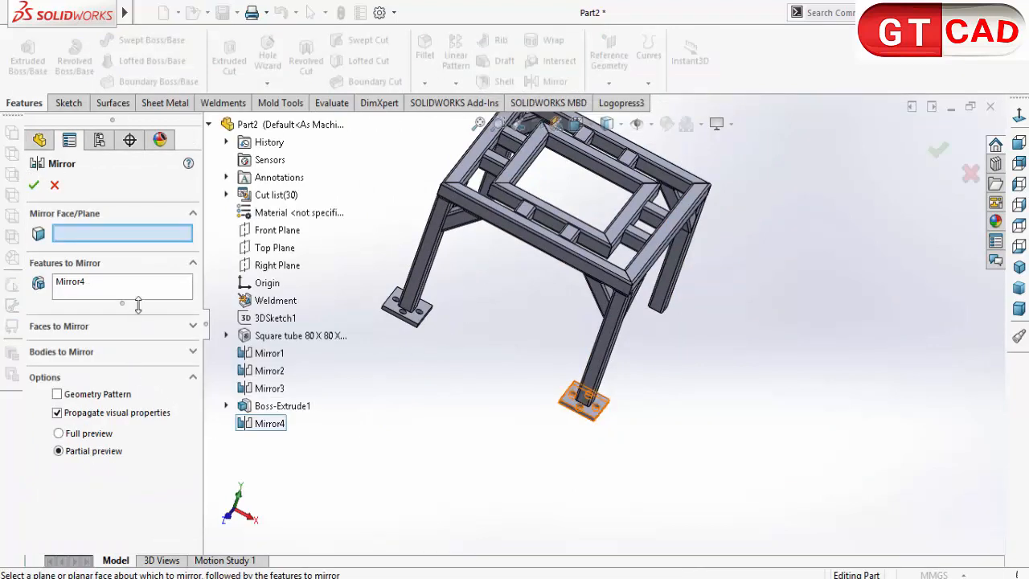
{"action": "left_click", "coordinate": [80, 285]}
{"action": "right_click", "coordinate": [80, 285]}
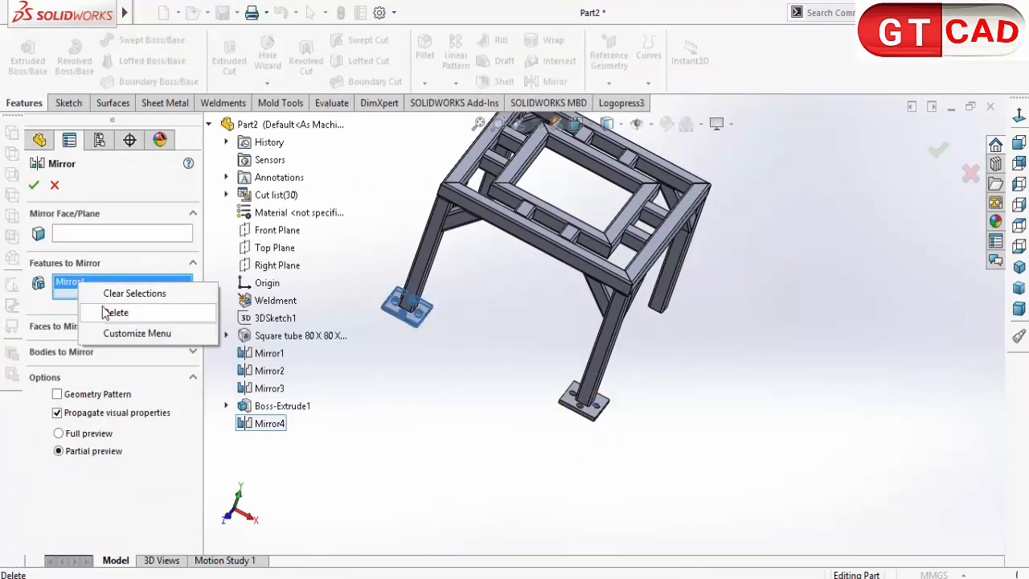
{"action": "left_click", "coordinate": [103, 311]}
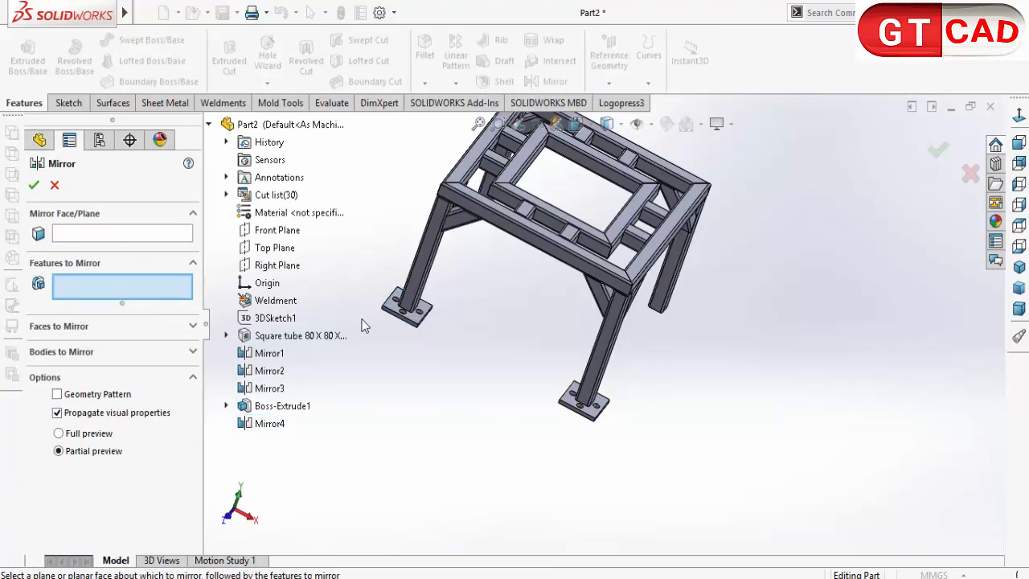
{"action": "left_click", "coordinate": [270, 423]}
{"action": "middle_click_drag", "start_coordinate": [496, 428], "coordinate": [439, 406]}
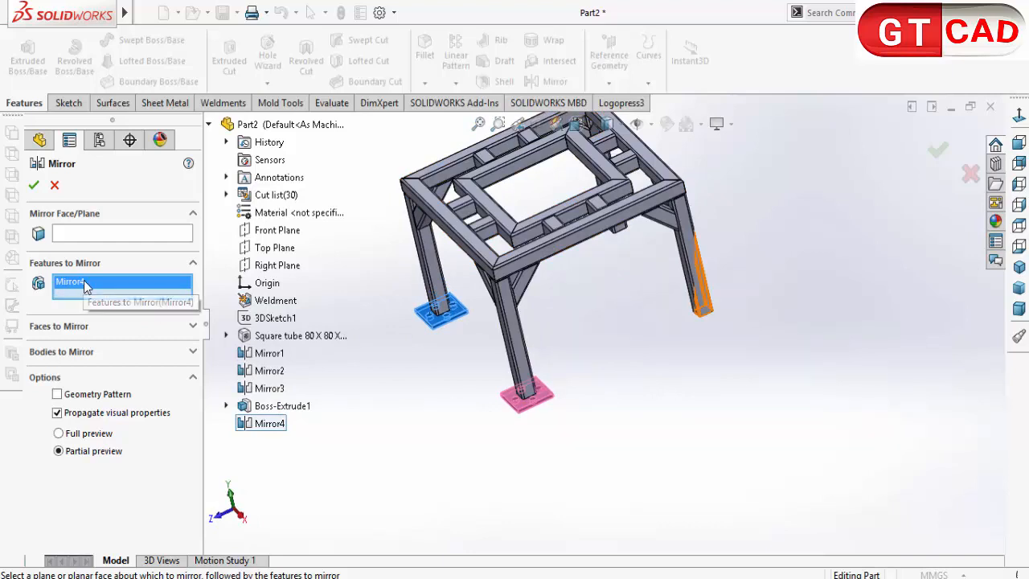
{"action": "left_click", "coordinate": [98, 233]}
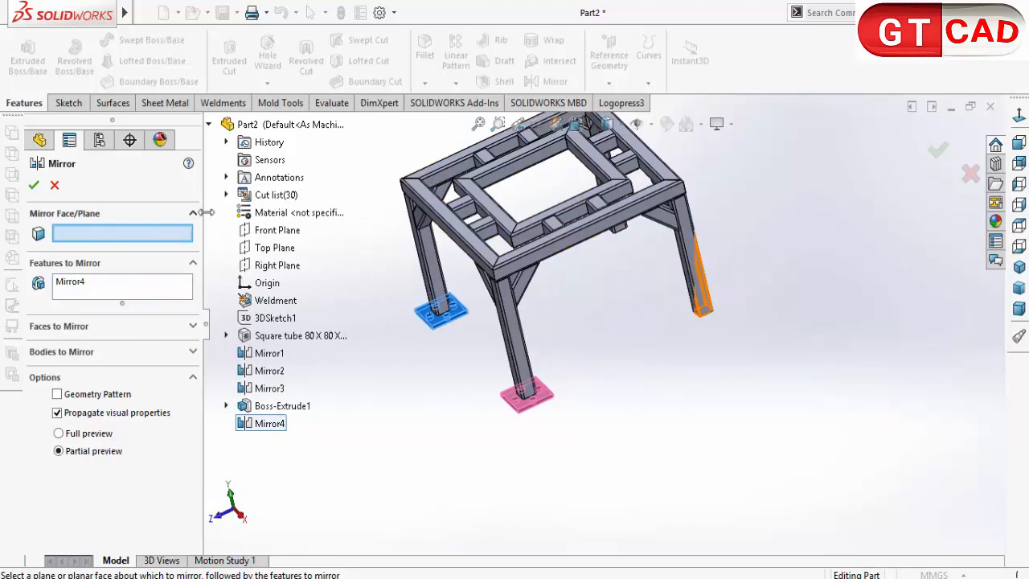
{"action": "left_click", "coordinate": [273, 230]}
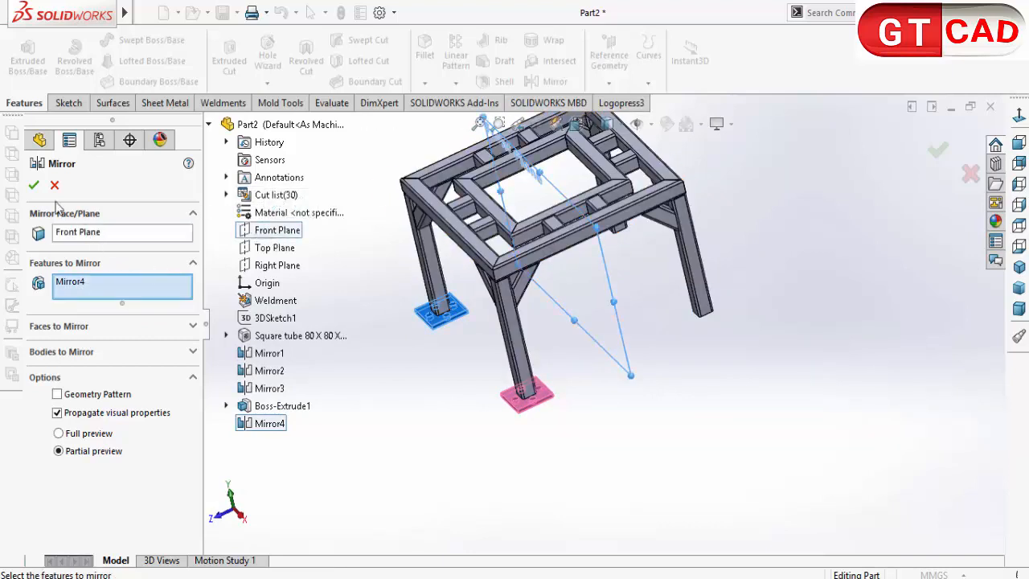
{"action": "scroll", "coordinate": [563, 362], "scroll_direction": "up", "scroll_amount": 5}
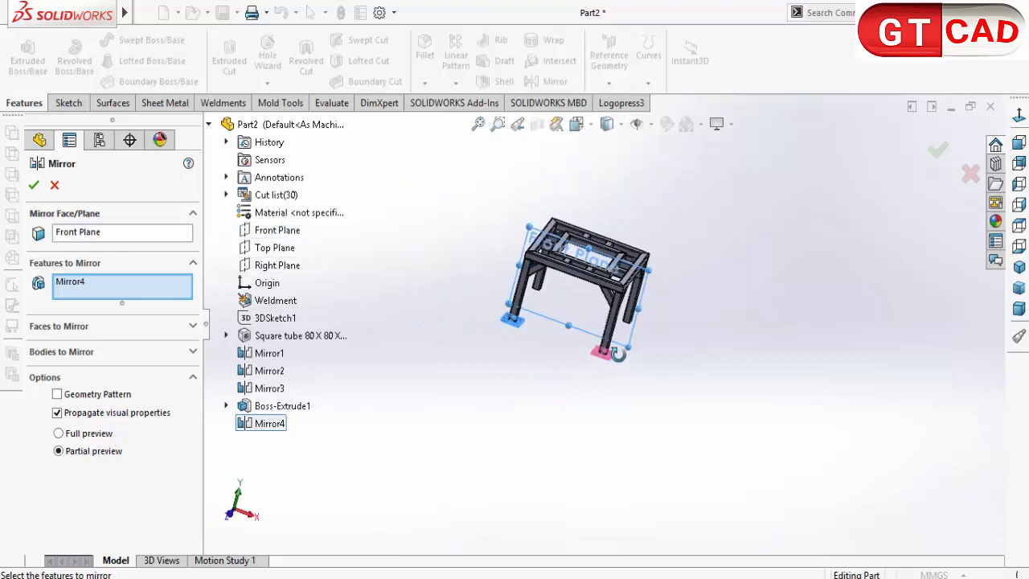
{"action": "scroll", "coordinate": [599, 353], "scroll_direction": "down", "scroll_amount": 5}
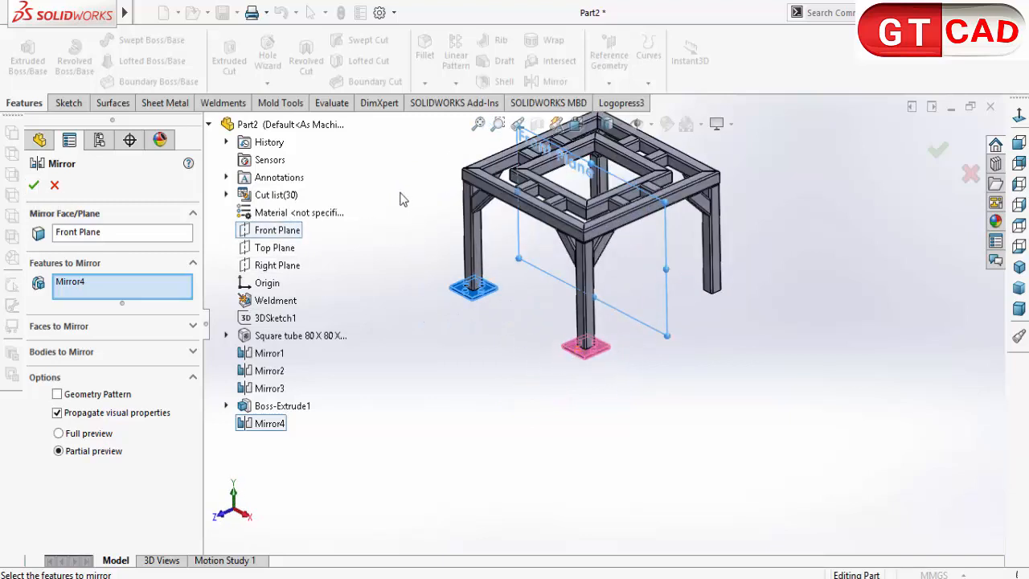
{"action": "left_click", "coordinate": [34, 185]}
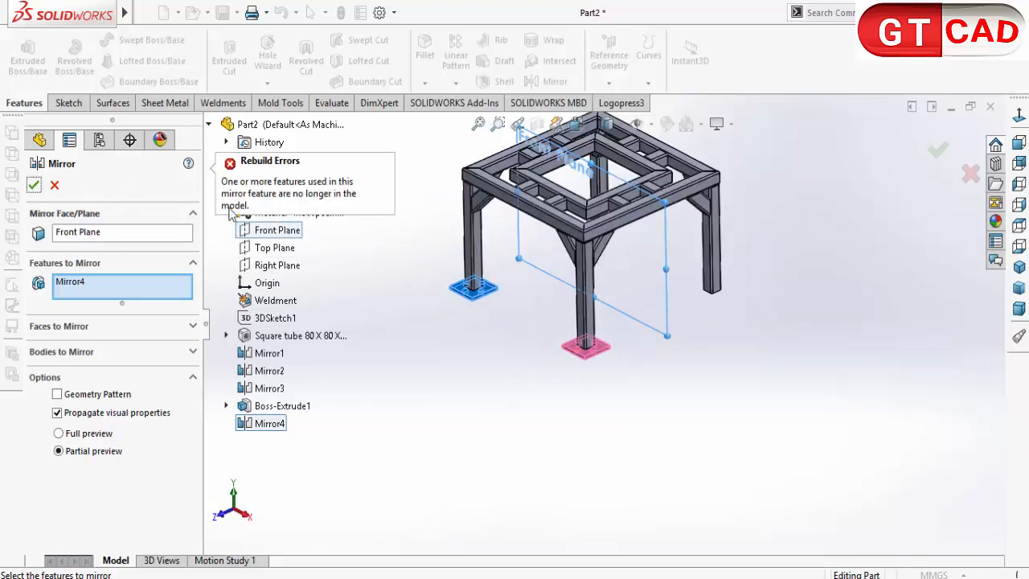
Replace the feature selection with the two foot plate bodies and mirror them about the Front Plane onto the remaining legs.
{"action": "right_click", "coordinate": [87, 287]}
{"action": "left_click", "coordinate": [113, 311]}
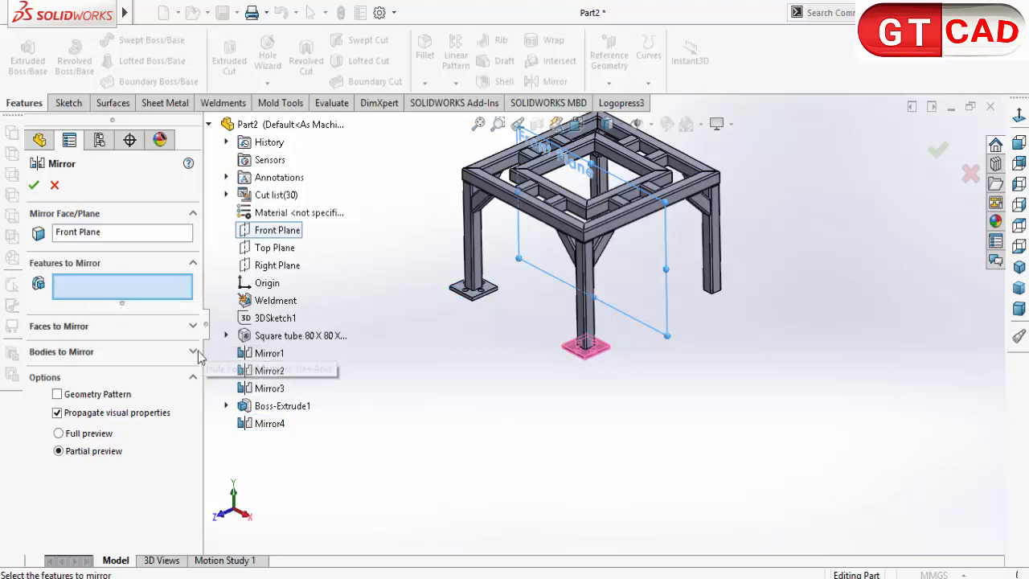
{"action": "left_click", "coordinate": [193, 354]}
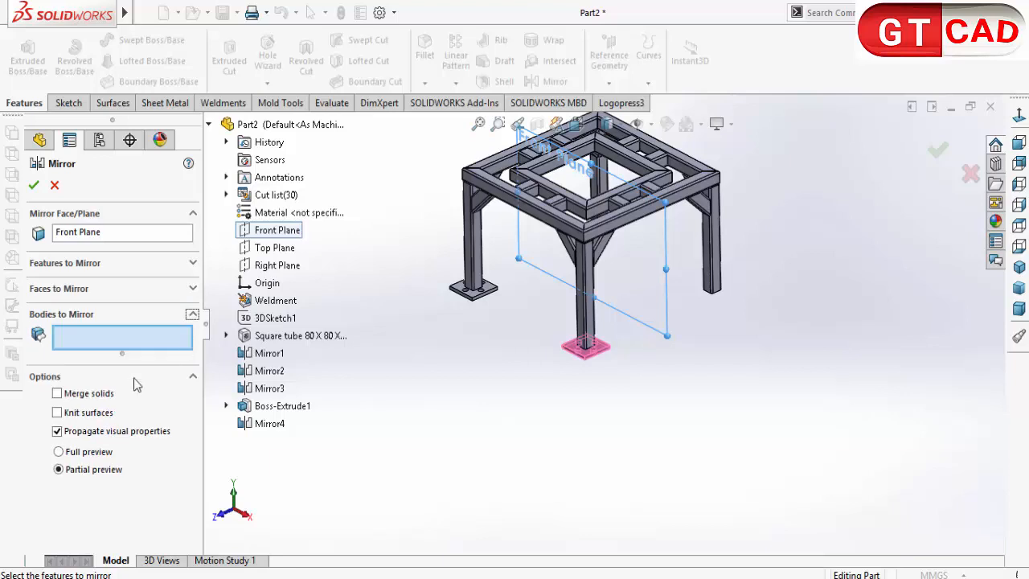
{"action": "left_click", "coordinate": [588, 349]}
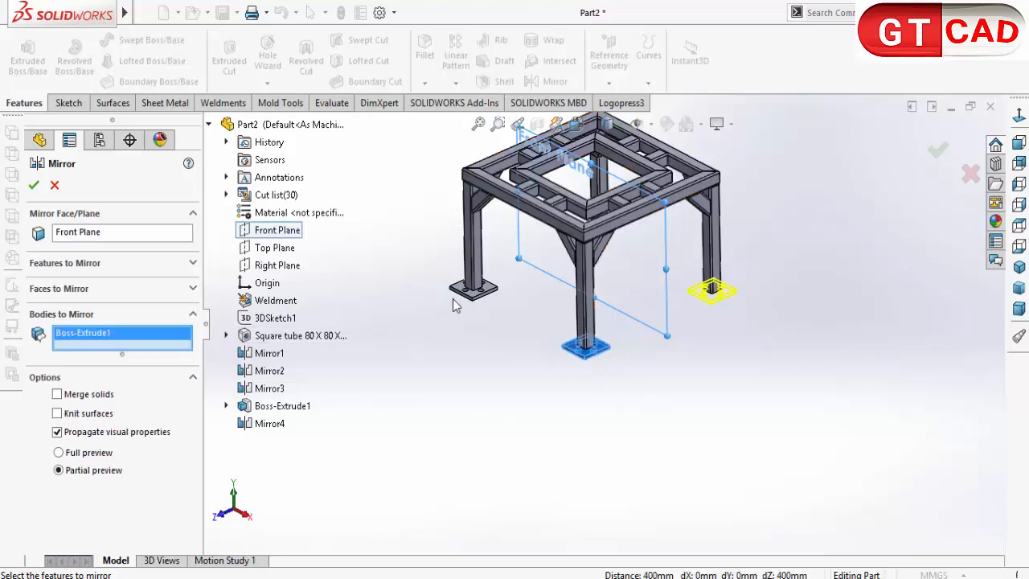
{"action": "left_click", "coordinate": [474, 288]}
{"action": "middle_click_drag", "start_coordinate": [572, 346], "coordinate": [635, 356]}
{"action": "left_click", "coordinate": [34, 185]}
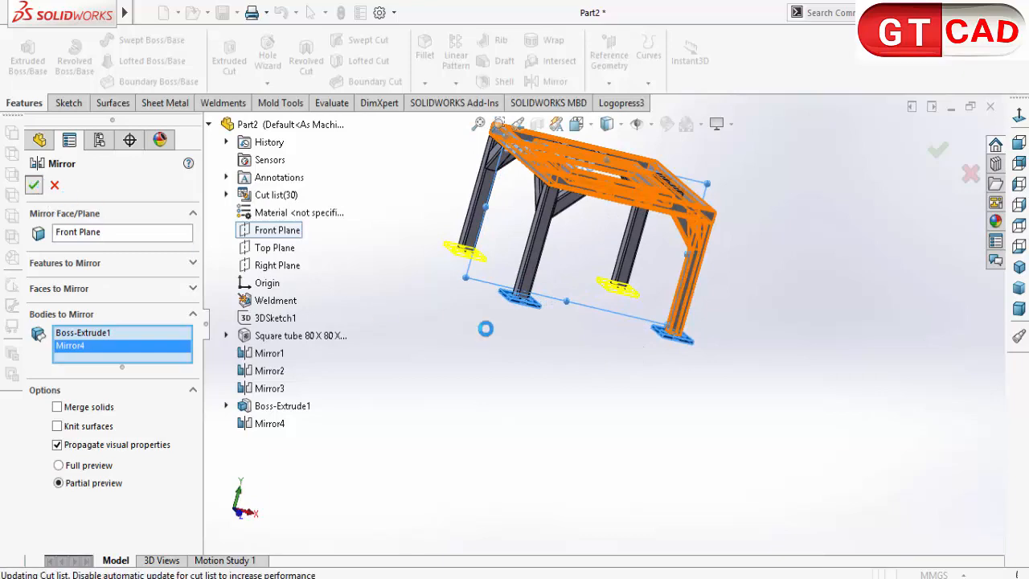
Save the part as Part2.
{"action": "middle_click_drag", "start_coordinate": [485, 324], "coordinate": [539, 472]}
{"action": "key", "text": "ctrl+s"}
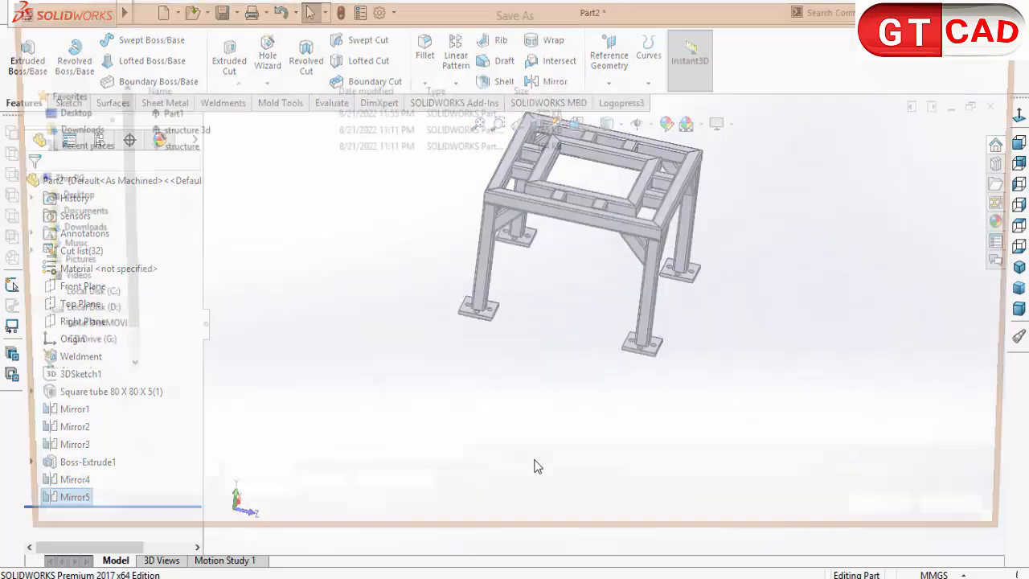
{"action": "left_click", "coordinate": [908, 521]}
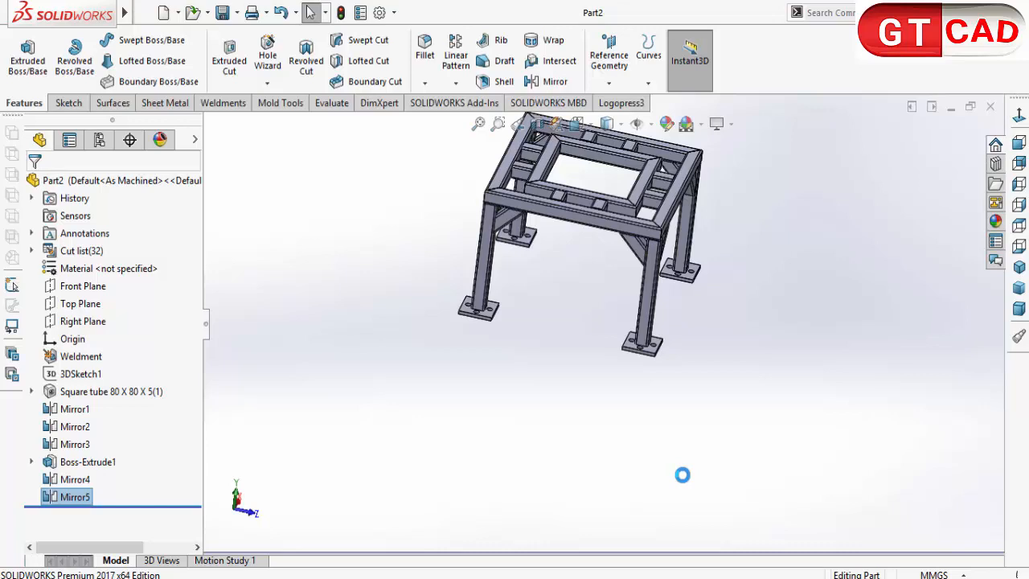
Switch to the Part1 PDF drawing and examine the top view, cut list, weld table and gusset detail.
{"action": "key", "text": "alt+Tab"}
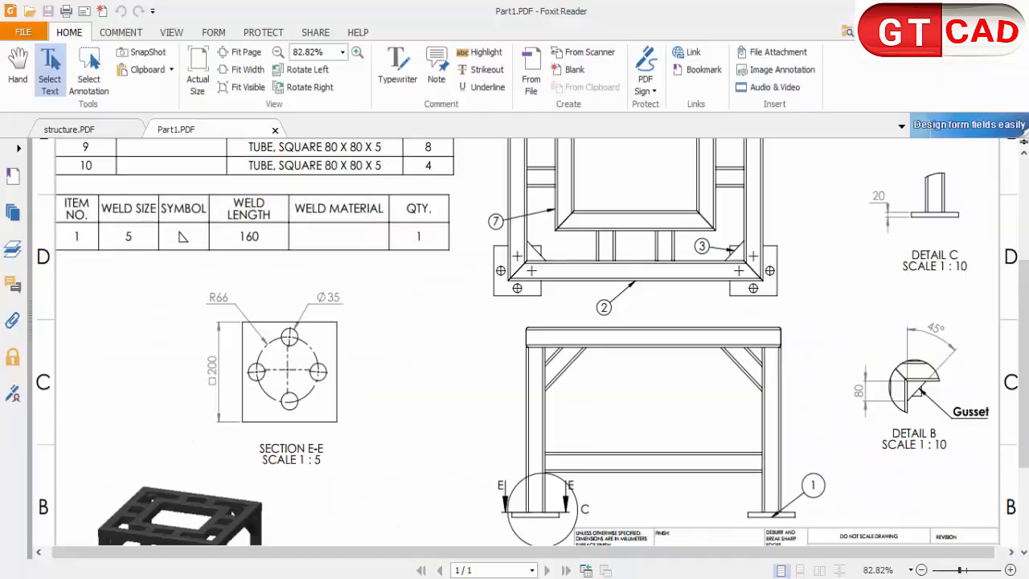
{"action": "scroll", "coordinate": [659, 287], "scroll_direction": "up", "scroll_amount": 3}
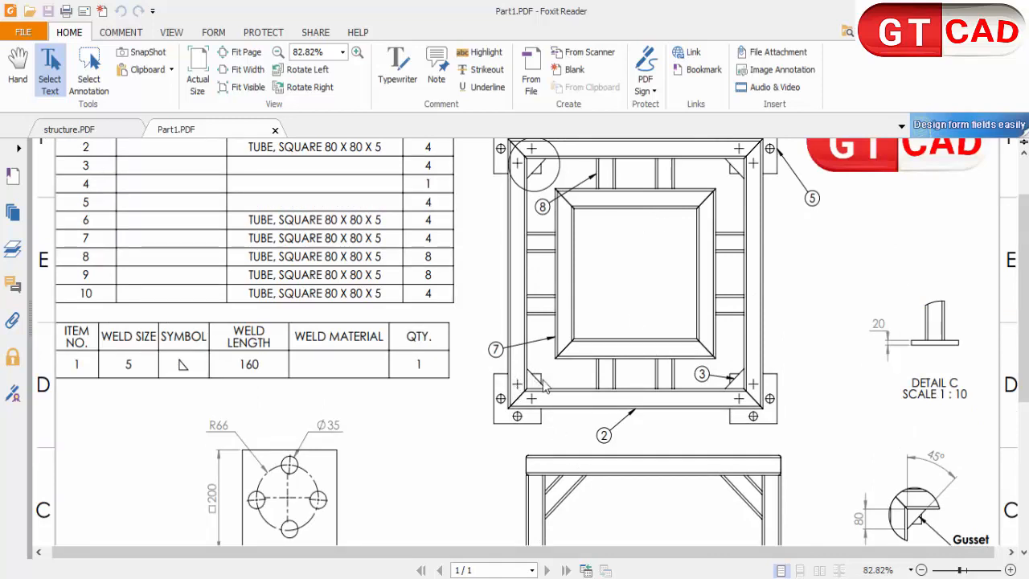
{"action": "scroll", "coordinate": [545, 388], "scroll_direction": "down", "scroll_amount": 2}
{"action": "scroll", "coordinate": [547, 390], "scroll_direction": "up", "scroll_amount": 3}
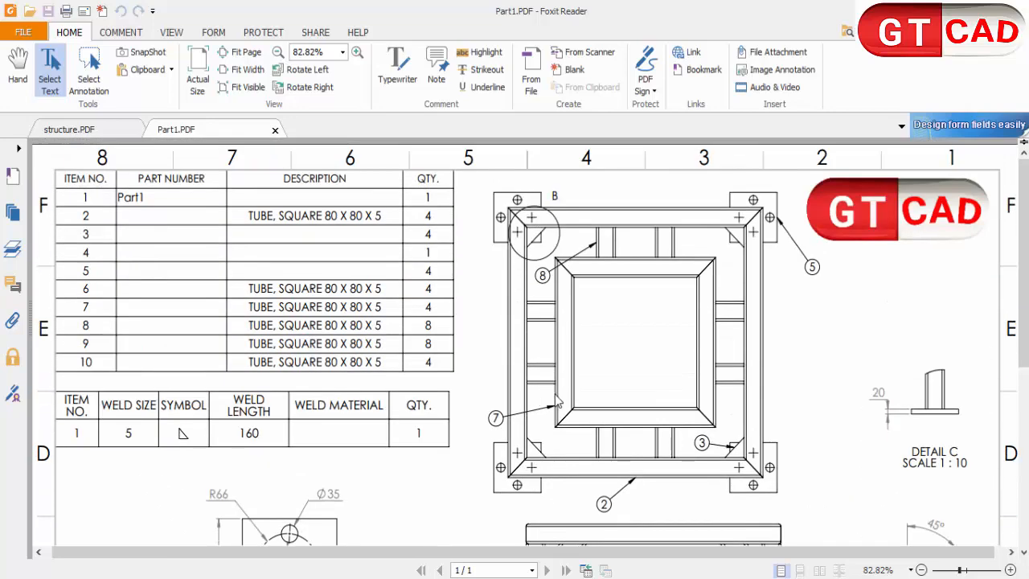
{"action": "scroll", "coordinate": [559, 402], "scroll_direction": "down", "scroll_amount": 6}
{"action": "scroll", "coordinate": [585, 389], "scroll_direction": "up", "scroll_amount": 4}
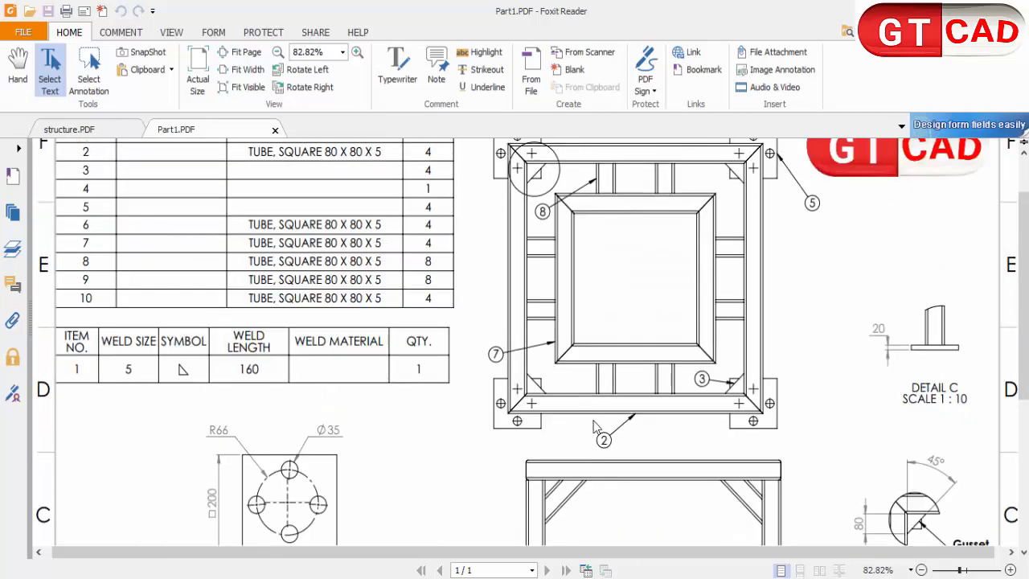
Switch to the structure PDF and examine the layout dimensions in the frame's top and side views.
{"action": "left_click", "coordinate": [129, 134]}
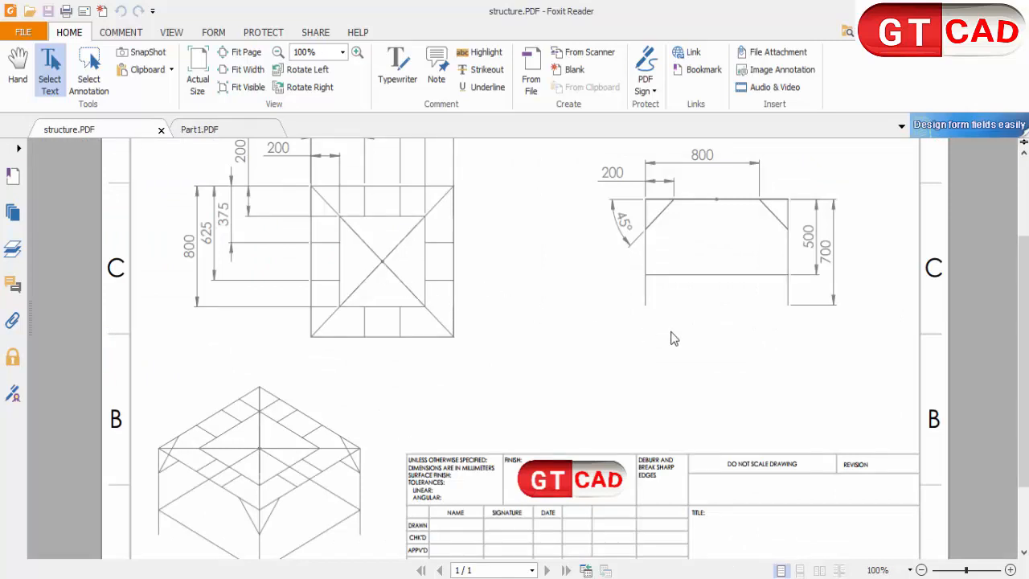
{"action": "scroll", "coordinate": [340, 430], "scroll_direction": "up", "scroll_amount": 3}
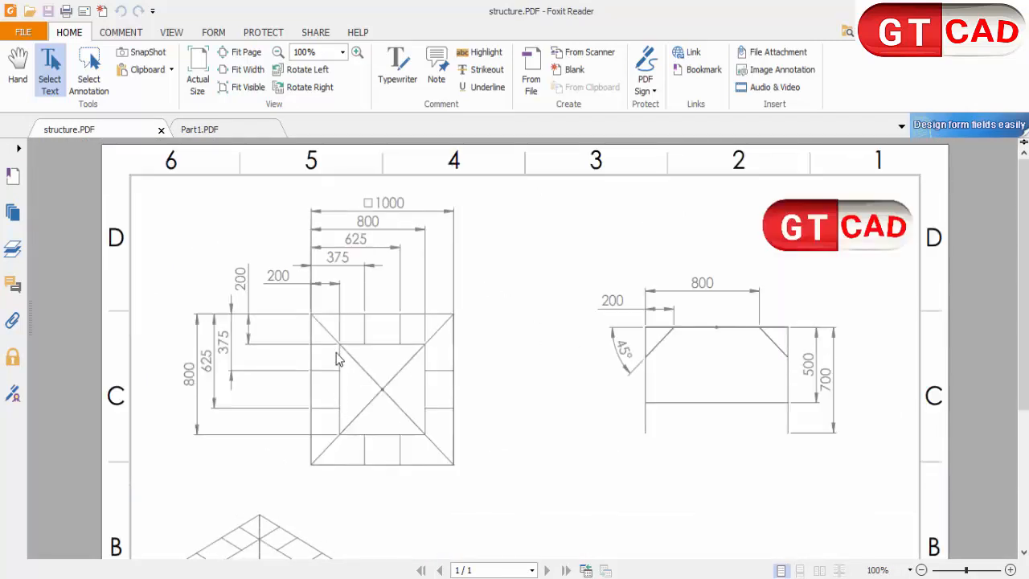
{"action": "scroll", "coordinate": [499, 428], "scroll_direction": "down", "scroll_amount": 3}
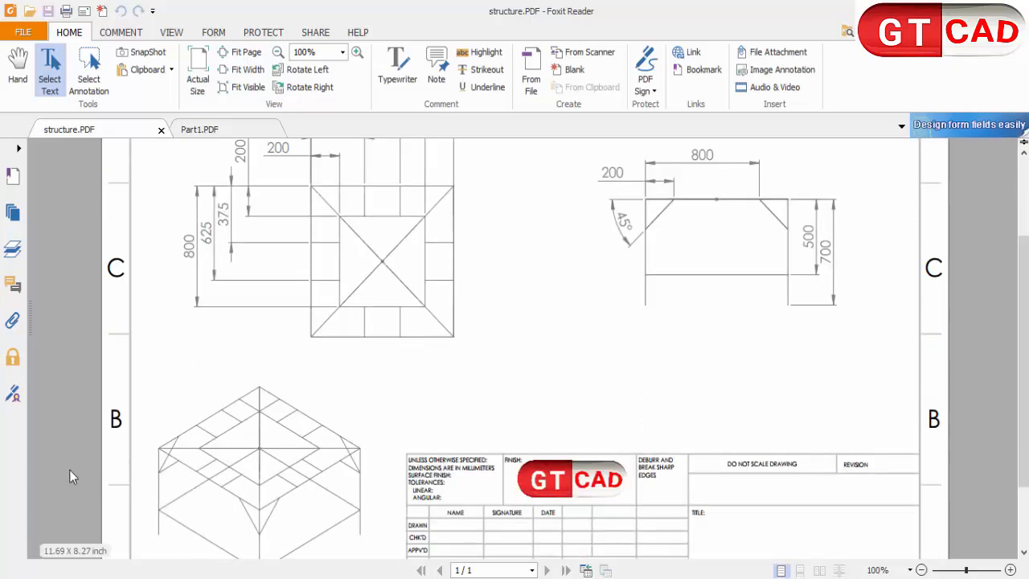
{"action": "scroll", "coordinate": [259, 426], "scroll_direction": "up", "scroll_amount": 2}
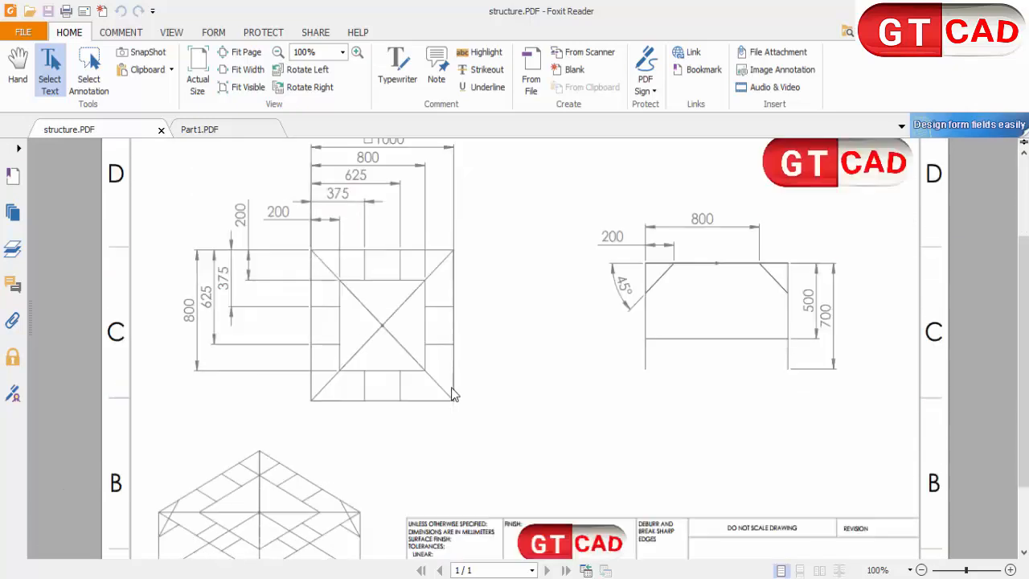
{"action": "scroll", "coordinate": [709, 451], "scroll_direction": "down", "scroll_amount": 3}
{"action": "scroll", "coordinate": [765, 500], "scroll_direction": "up", "scroll_amount": 3}
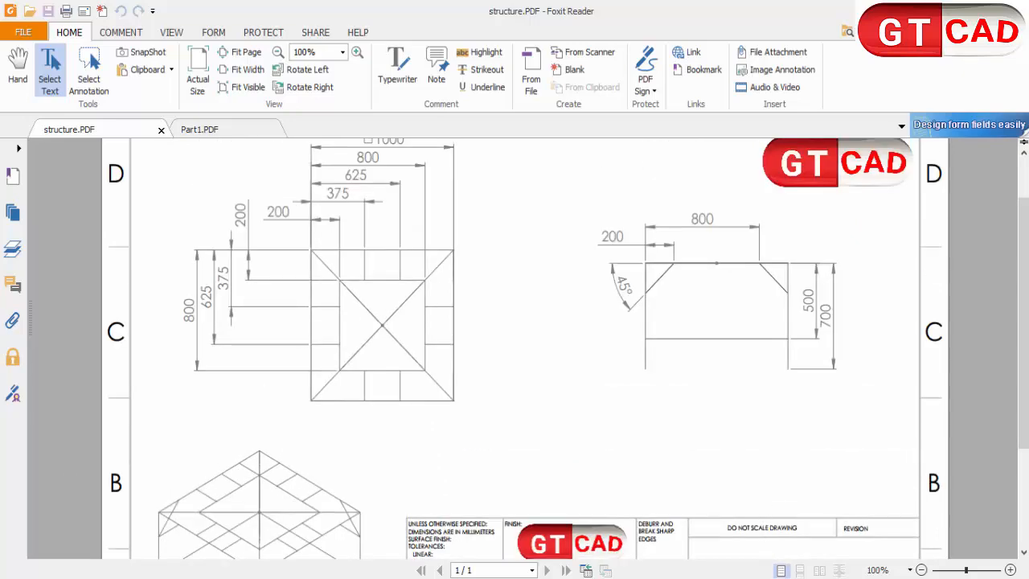
Switch to SOLIDWORKS and begin a gusset between the two adjoining inner faces at one corner of the outer top frame.
{"action": "left_click", "coordinate": [809, 577]}
{"action": "scroll", "coordinate": [428, 156], "scroll_direction": "down", "scroll_amount": 4}
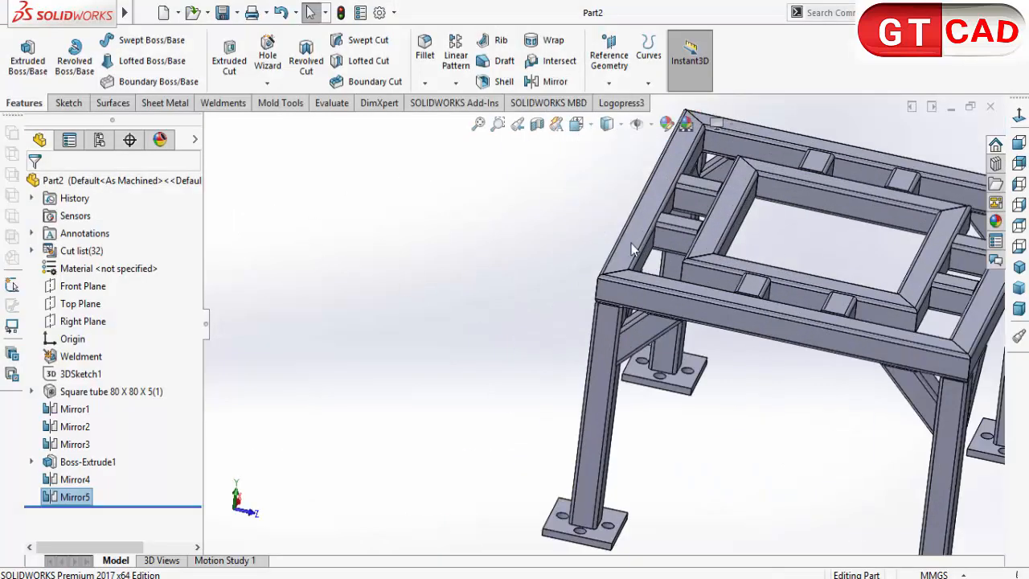
{"action": "middle_click_drag", "start_coordinate": [758, 260], "coordinate": [718, 280]}
{"action": "scroll", "coordinate": [716, 278], "scroll_direction": "up", "scroll_amount": 2}
{"action": "scroll", "coordinate": [744, 248], "scroll_direction": "down", "scroll_amount": 3}
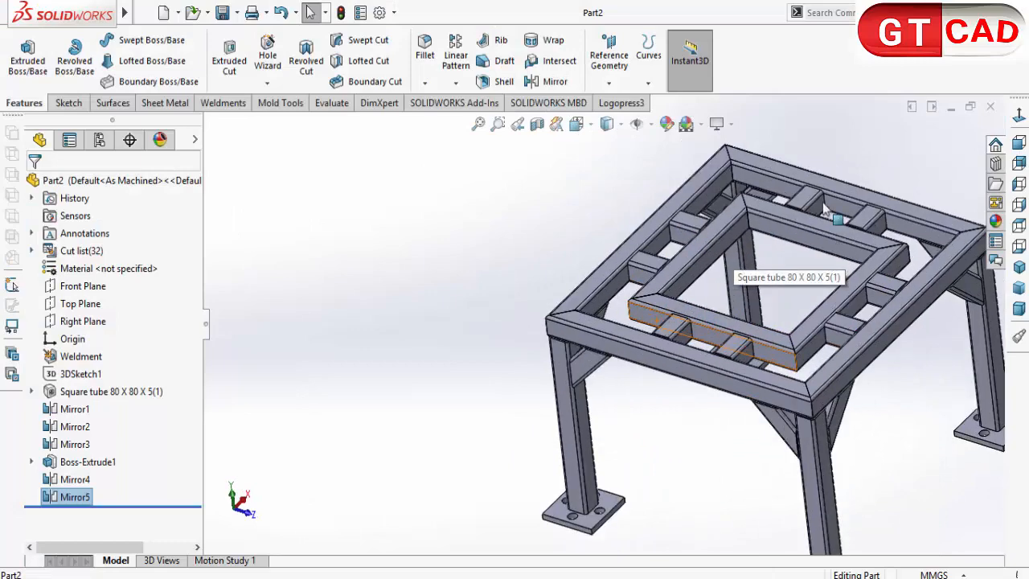
{"action": "scroll", "coordinate": [892, 257], "scroll_direction": "up", "scroll_amount": 4}
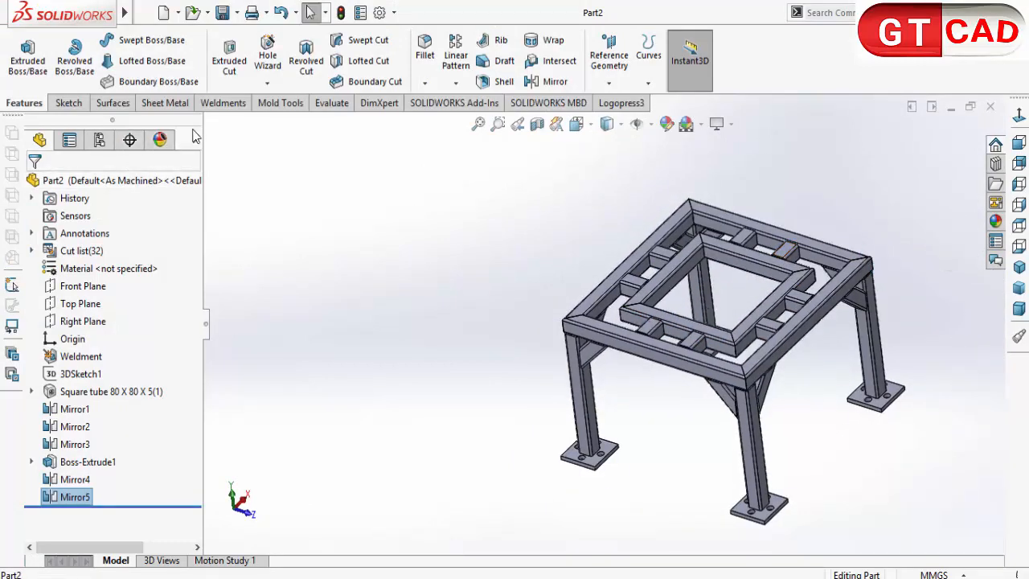
{"action": "left_click", "coordinate": [224, 103]}
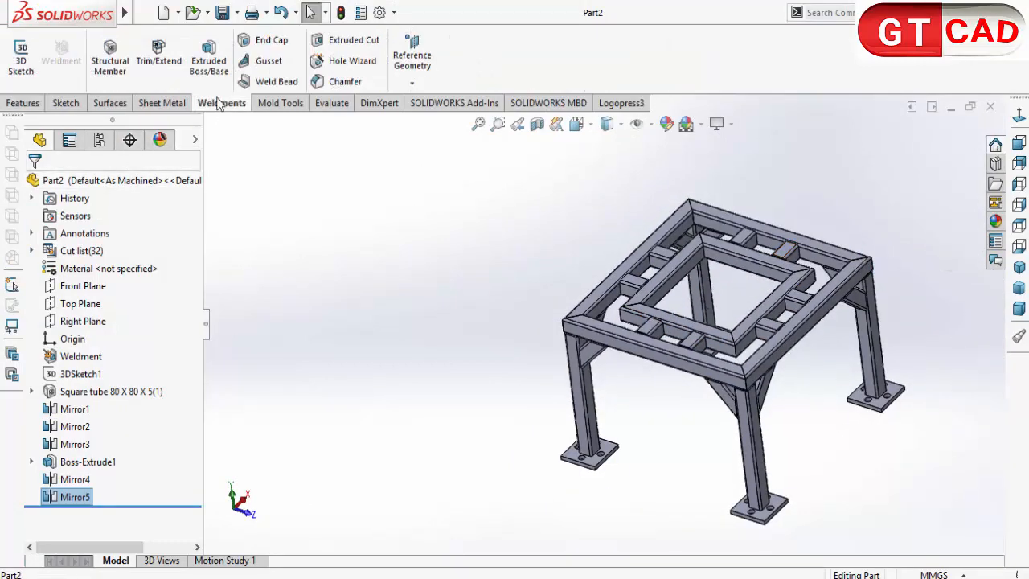
{"action": "left_click", "coordinate": [269, 60]}
{"action": "scroll", "coordinate": [601, 328], "scroll_direction": "down", "scroll_amount": 2}
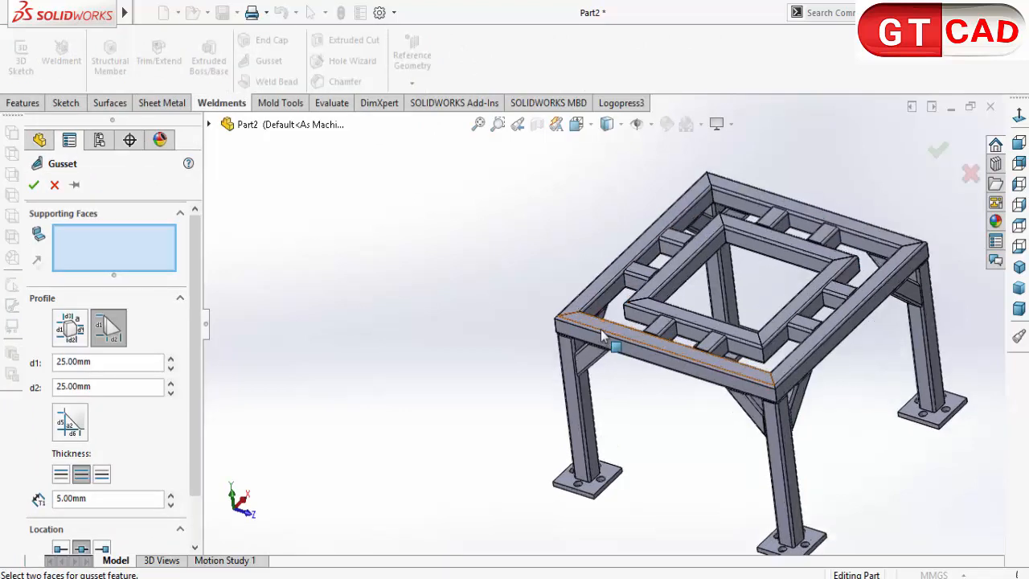
{"action": "scroll", "coordinate": [601, 328], "scroll_direction": "down", "scroll_amount": 1}
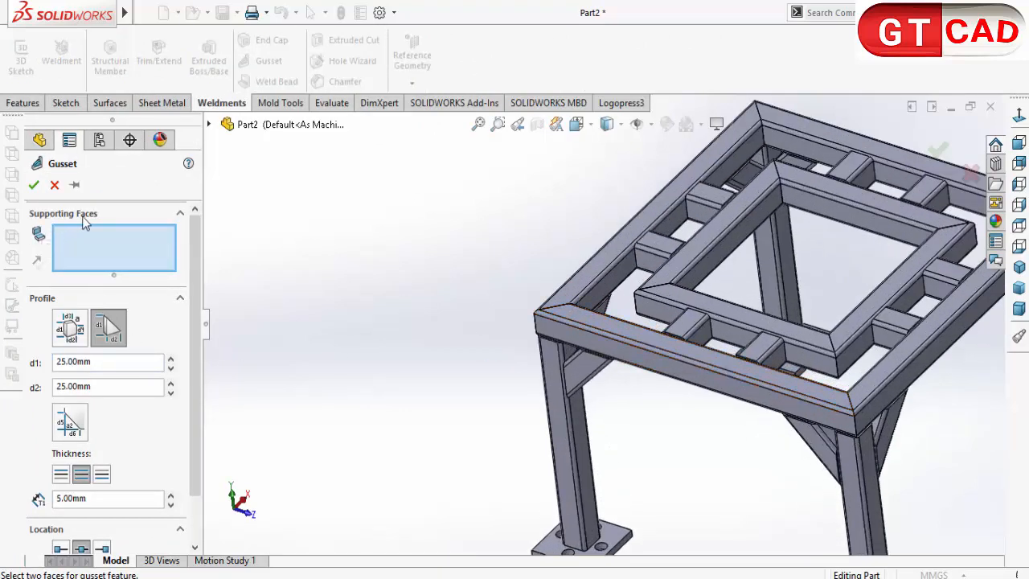
{"action": "scroll", "coordinate": [587, 297], "scroll_direction": "down", "scroll_amount": 2}
{"action": "left_click", "coordinate": [559, 281]}
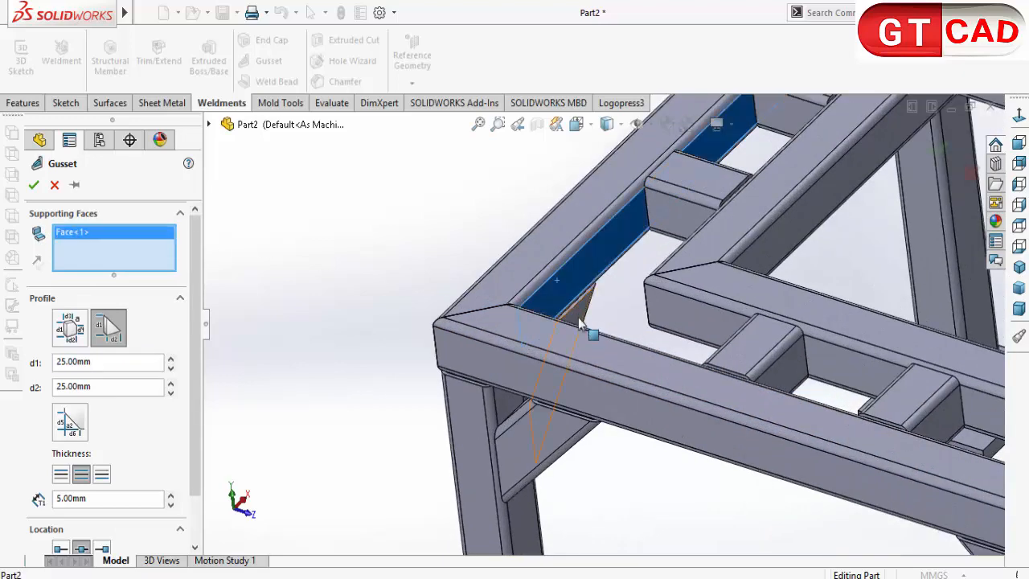
{"action": "middle_click_drag", "start_coordinate": [559, 281], "coordinate": [553, 387]}
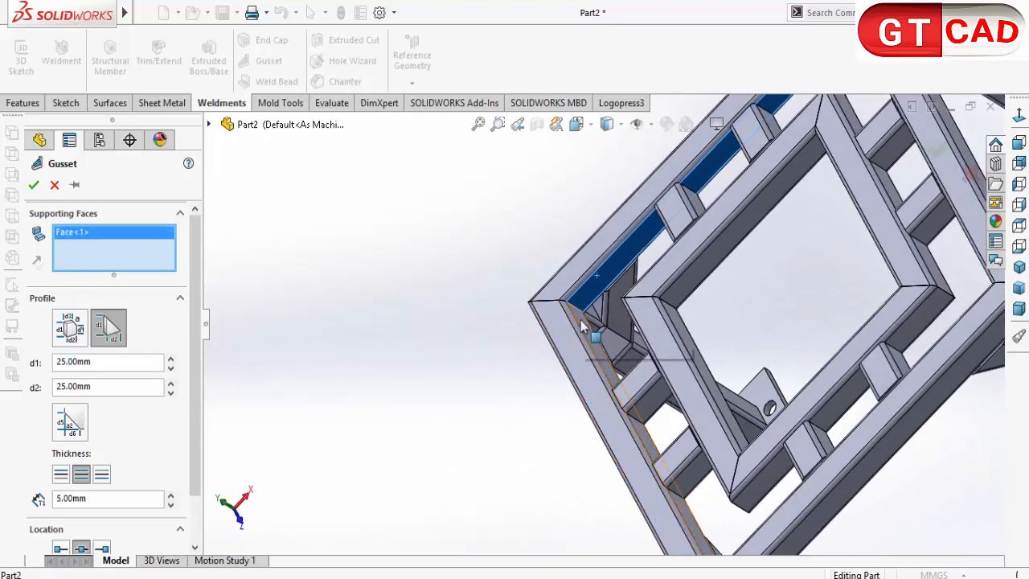
{"action": "left_click", "coordinate": [573, 342]}
{"action": "scroll", "coordinate": [581, 326], "scroll_direction": "up", "scroll_amount": 2}
{"action": "scroll", "coordinate": [586, 311], "scroll_direction": "down", "scroll_amount": 8}
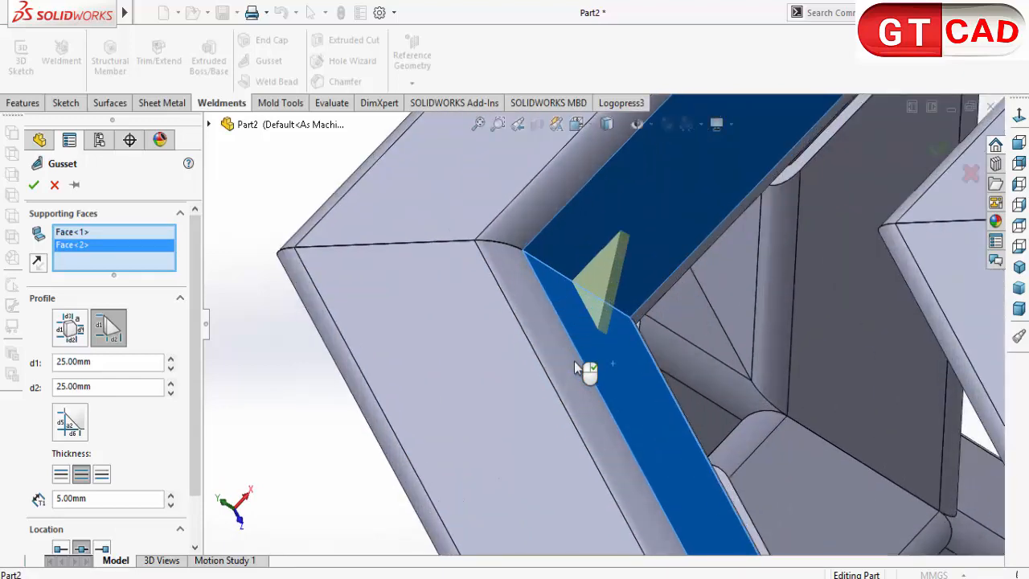
{"action": "scroll", "coordinate": [576, 358], "scroll_direction": "up", "scroll_amount": 6}
{"action": "scroll", "coordinate": [580, 363], "scroll_direction": "up", "scroll_amount": 5}
{"action": "middle_click_drag", "start_coordinate": [581, 363], "coordinate": [882, 176]}
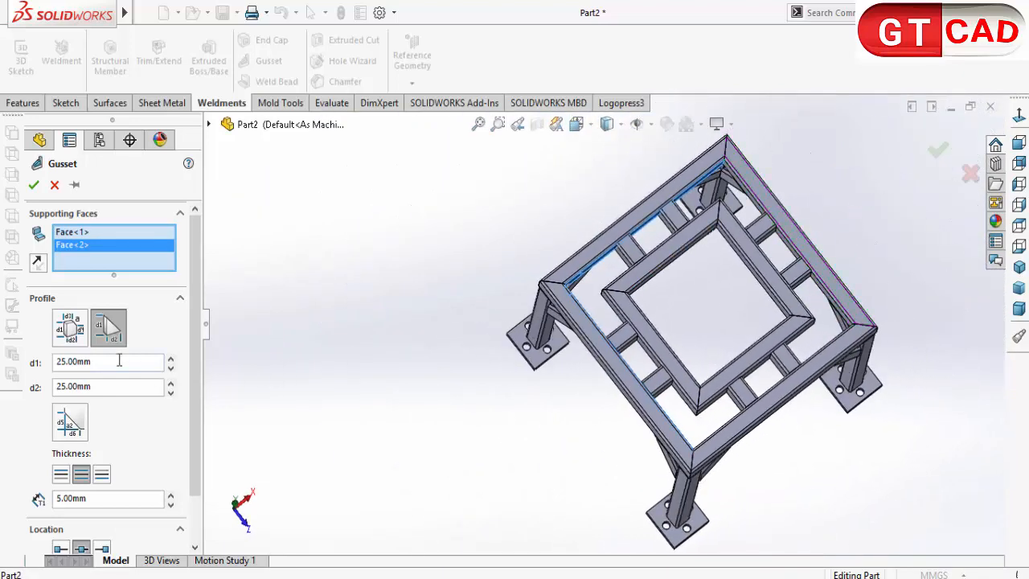
Switch to the Part1 PDF drawing and examine the gusset dimensions in Detail B.
{"action": "left_click", "coordinate": [757, 571]}
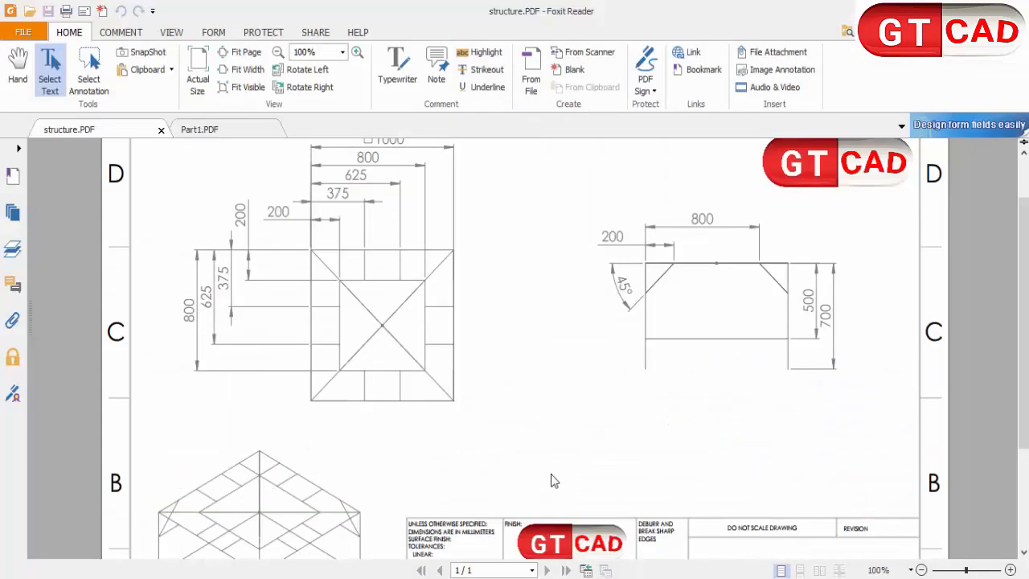
{"action": "left_click", "coordinate": [259, 130]}
{"action": "scroll", "coordinate": [281, 223], "scroll_direction": "up", "scroll_amount": 2}
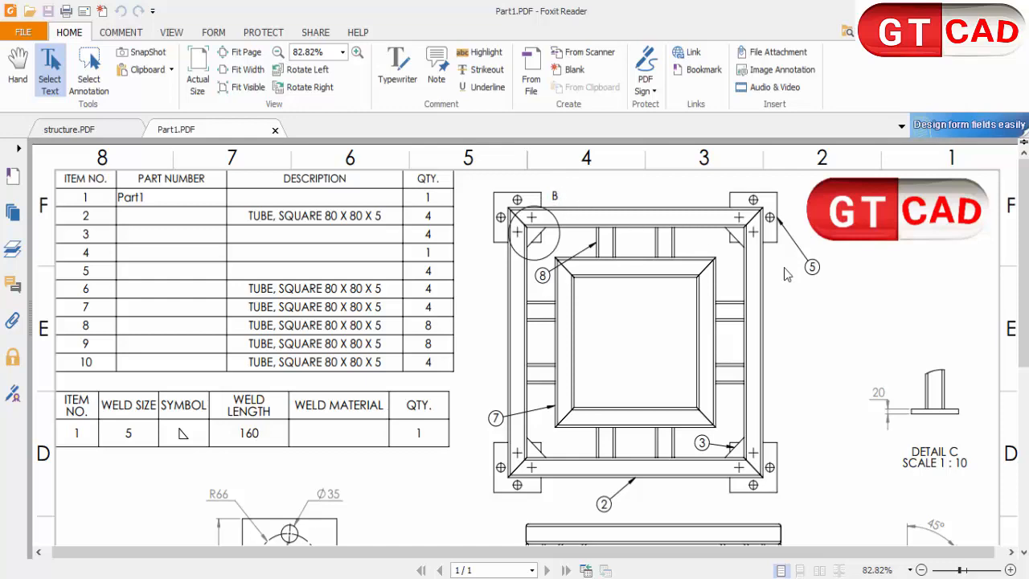
{"action": "scroll", "coordinate": [787, 275], "scroll_direction": "down", "scroll_amount": 6}
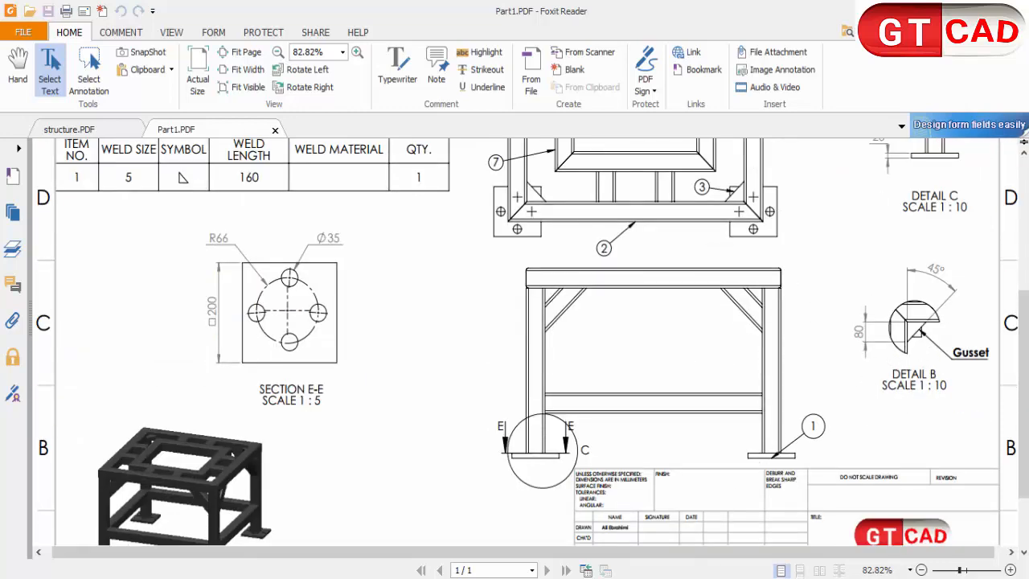
Return to SOLIDWORKS, set the triangular gusset's d1 and d2 to 80 mm and create it.
{"action": "left_click", "coordinate": [789, 578]}
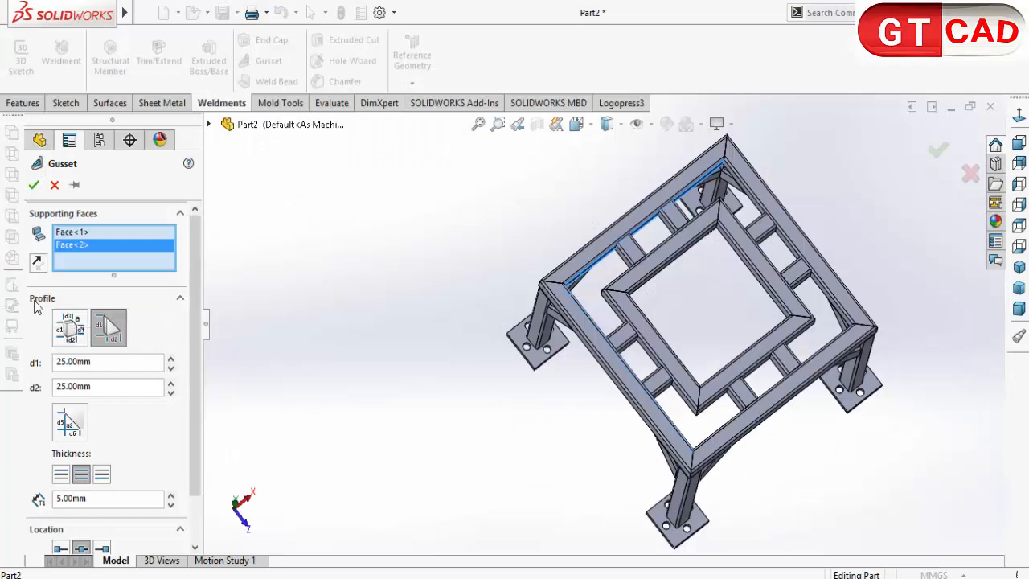
{"action": "double_click", "coordinate": [71, 361]}
{"action": "type", "text": "80"}
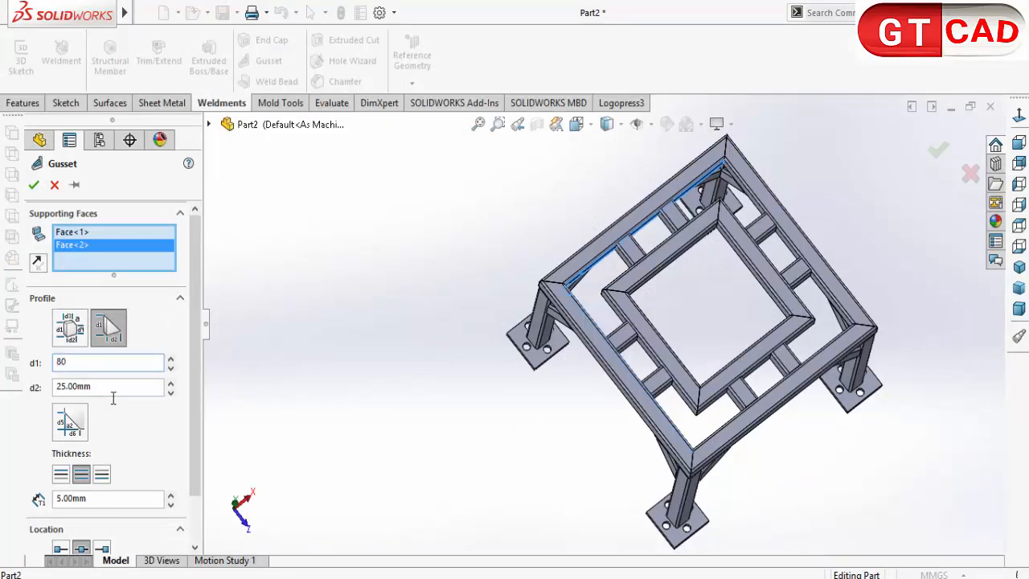
{"action": "left_click", "coordinate": [61, 386]}
{"action": "double_click", "coordinate": [61, 387]}
{"action": "type", "text": "80"}
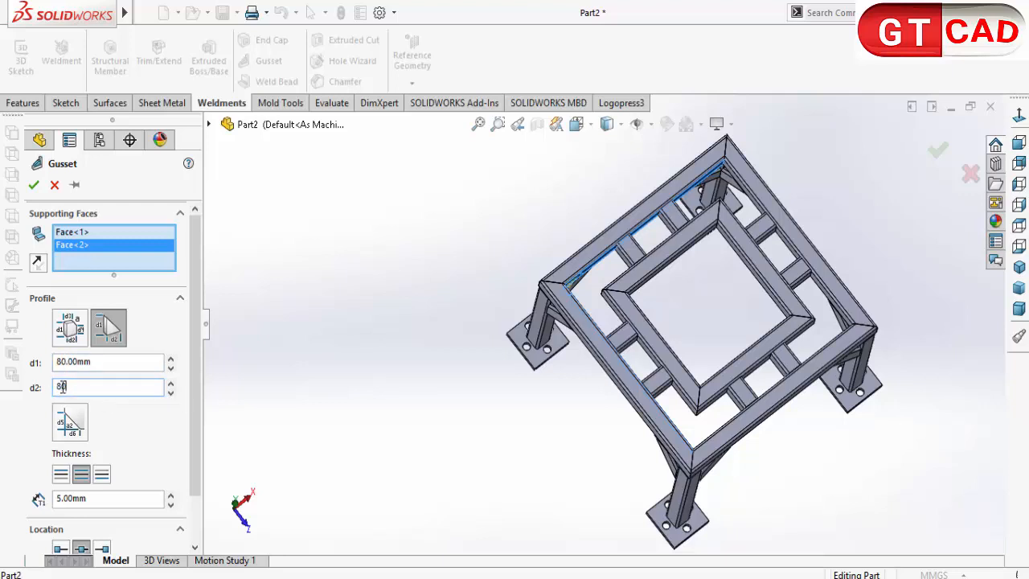
{"action": "key", "text": "Return"}
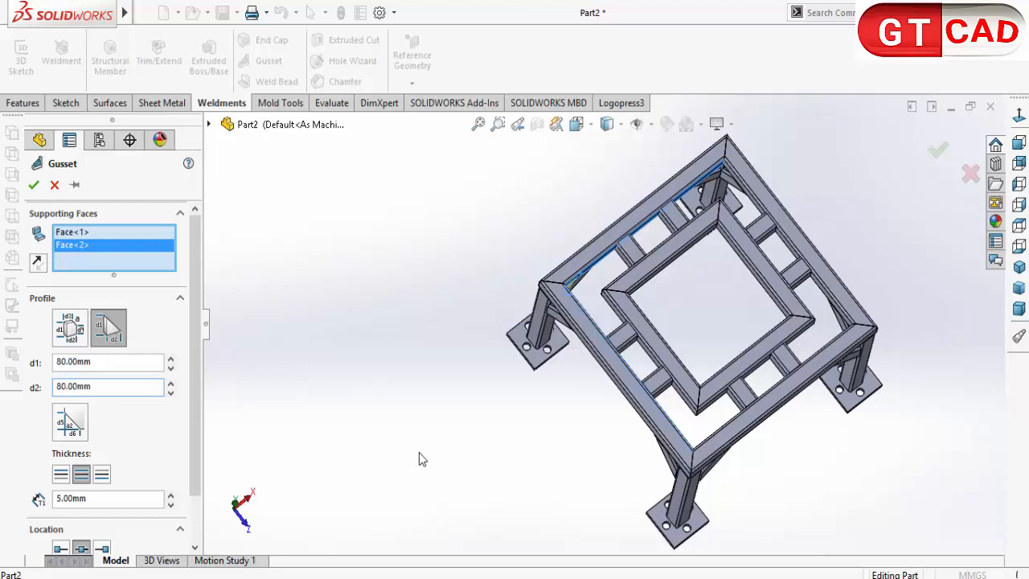
{"action": "left_click", "coordinate": [33, 188]}
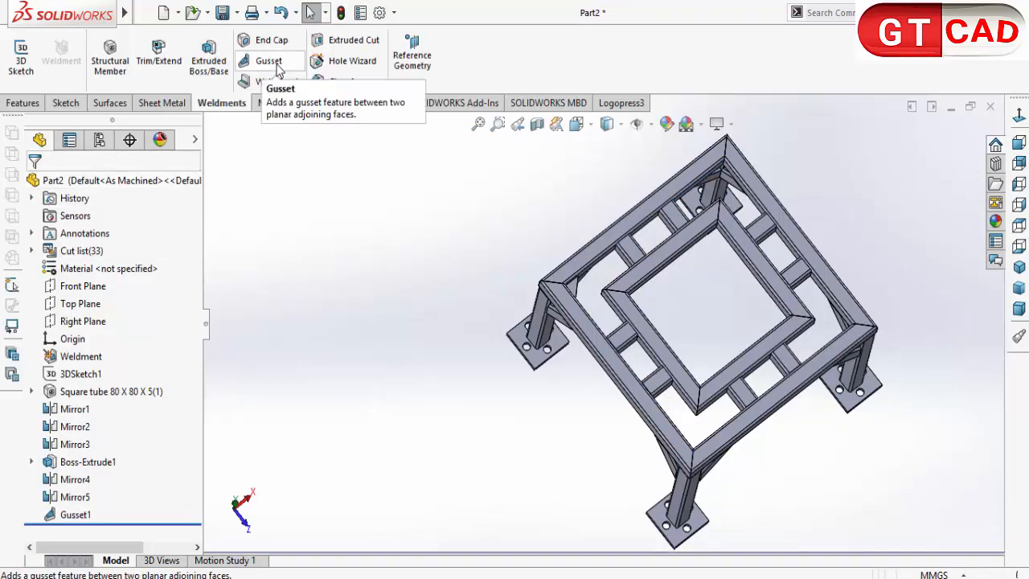
Begin a second gusset between the two inner faces at another corner of the outer top frame.
{"action": "left_click", "coordinate": [248, 61]}
{"action": "middle_click_drag", "start_coordinate": [746, 381], "coordinate": [705, 414]}
{"action": "scroll", "coordinate": [599, 473], "scroll_direction": "down", "scroll_amount": 3}
{"action": "left_click", "coordinate": [593, 425]}
{"action": "middle_click_drag", "start_coordinate": [599, 430], "coordinate": [708, 489]}
{"action": "scroll", "coordinate": [599, 451], "scroll_direction": "down", "scroll_amount": 4}
{"action": "scroll", "coordinate": [581, 402], "scroll_direction": "down", "scroll_amount": 3}
{"action": "scroll", "coordinate": [608, 438], "scroll_direction": "up", "scroll_amount": 2}
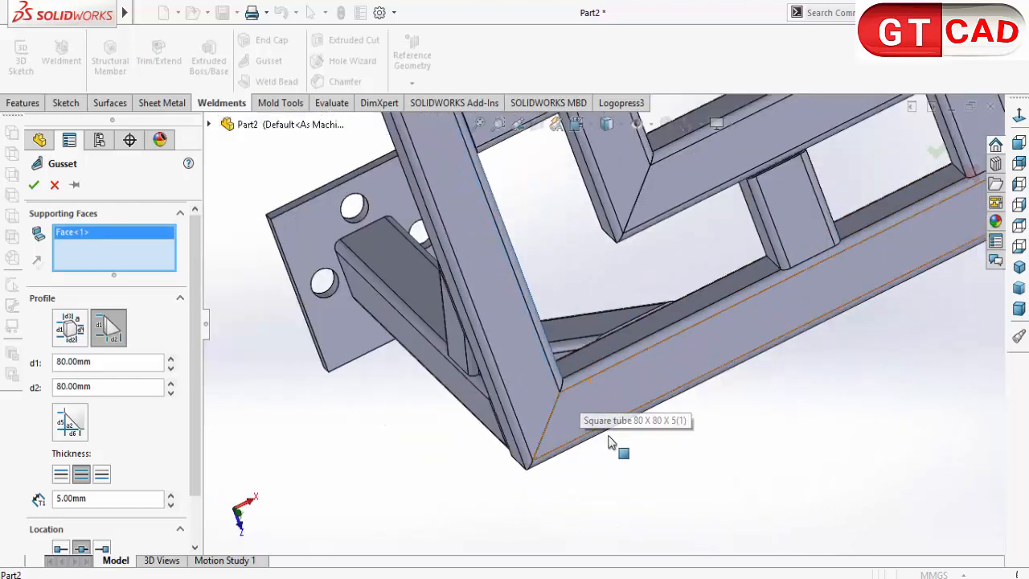
{"action": "middle_click_drag", "start_coordinate": [609, 442], "coordinate": [626, 504]}
{"action": "left_click", "coordinate": [609, 348]}
{"action": "middle_click_drag", "start_coordinate": [612, 391], "coordinate": [13, 306]}
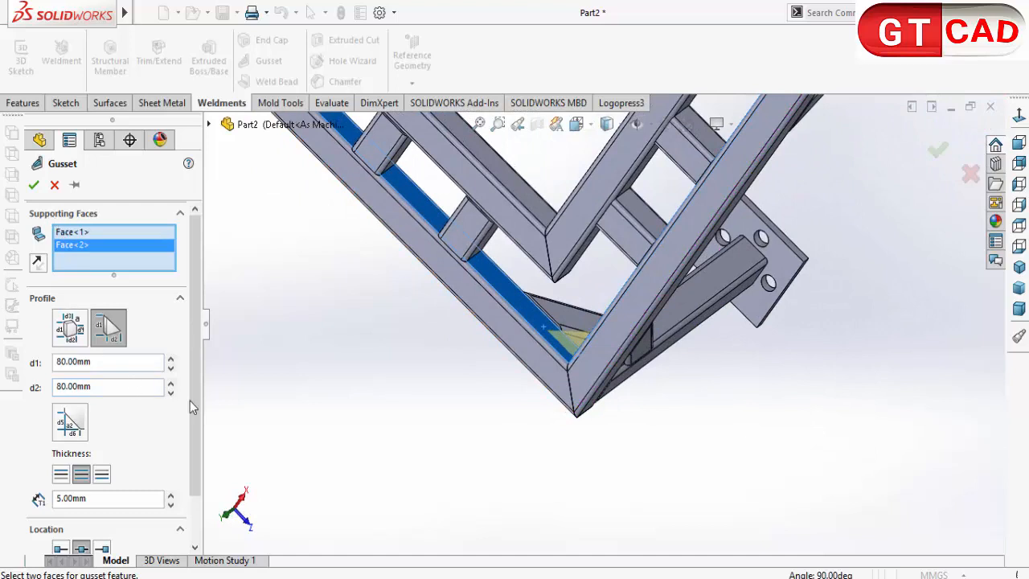
Try the two one-sided thickness options for the second gusset and restore the centred option.
{"action": "scroll", "coordinate": [191, 402], "scroll_direction": "down", "scroll_amount": 2}
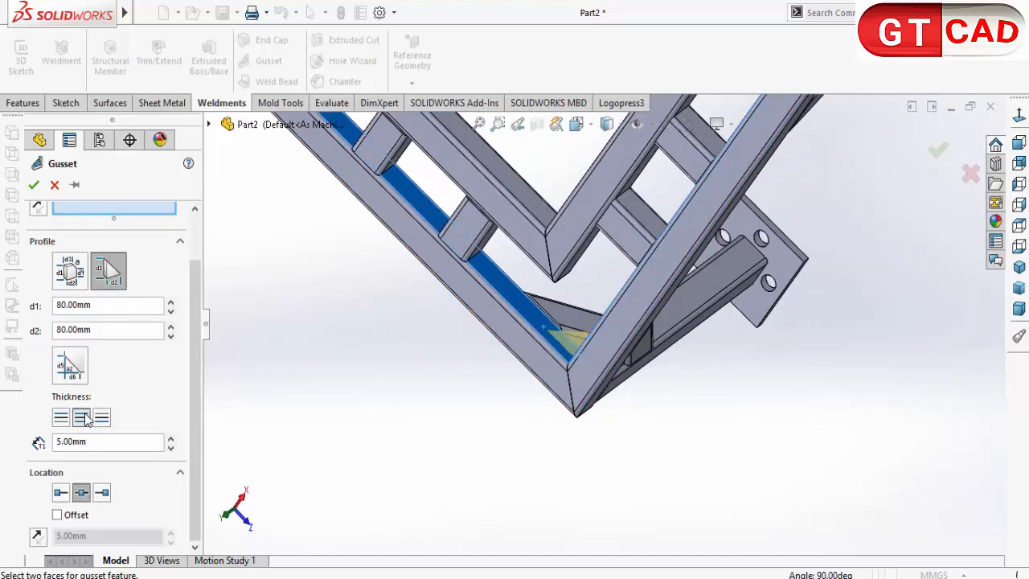
{"action": "left_click", "coordinate": [60, 418]}
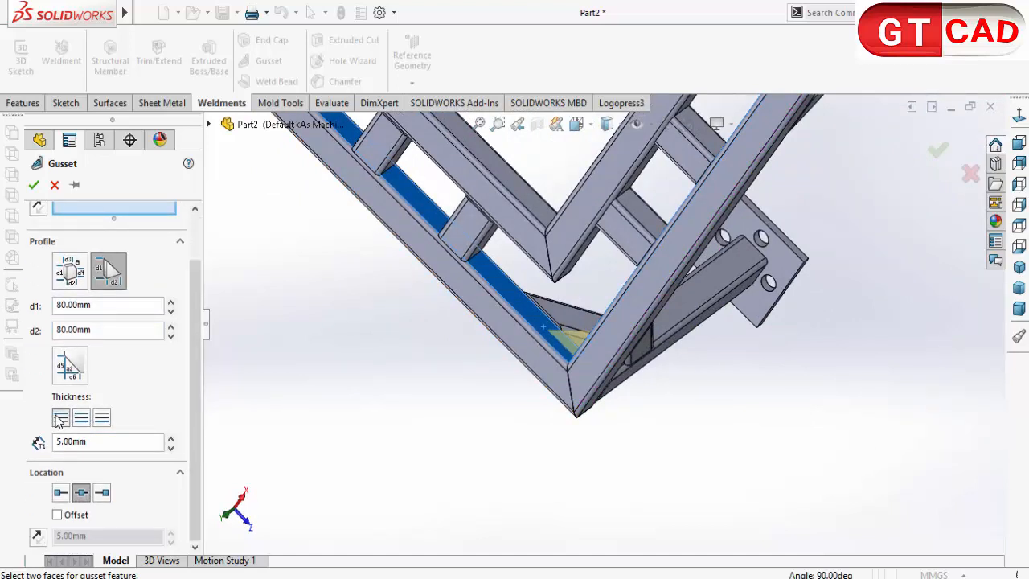
{"action": "middle_click_drag", "start_coordinate": [658, 474], "coordinate": [732, 490]}
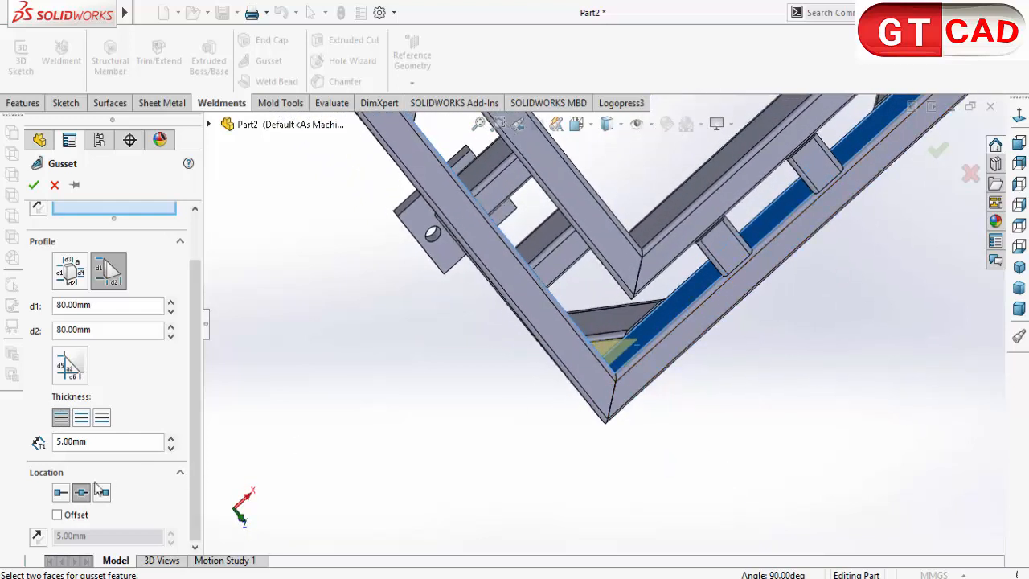
{"action": "left_click", "coordinate": [104, 422]}
{"action": "left_click", "coordinate": [80, 419]}
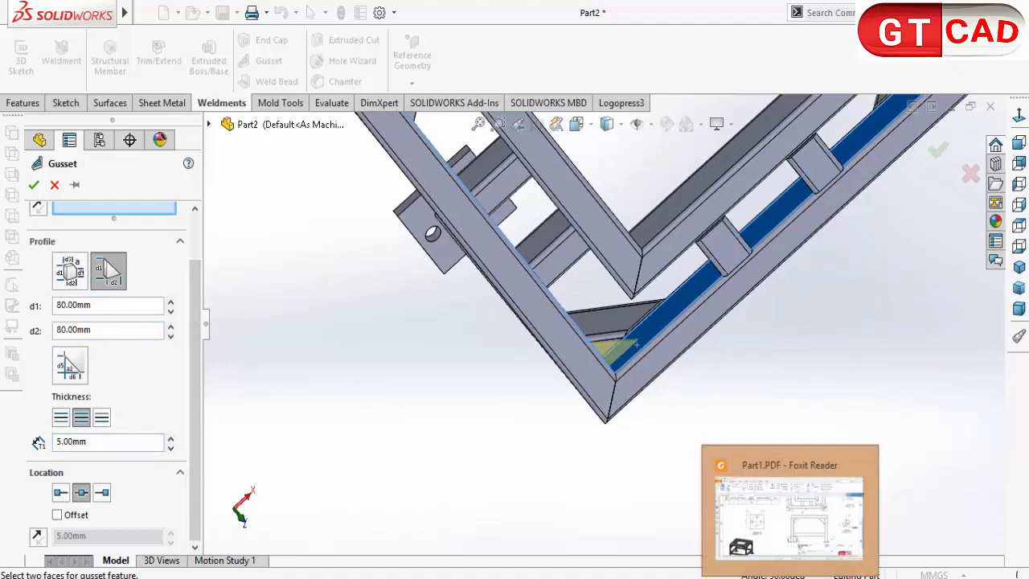
Check the gusset detail in the Part1 PDF, and create the second gusset in SOLIDWORKS with a 5 mm thickness.
{"action": "left_click", "coordinate": [790, 577]}
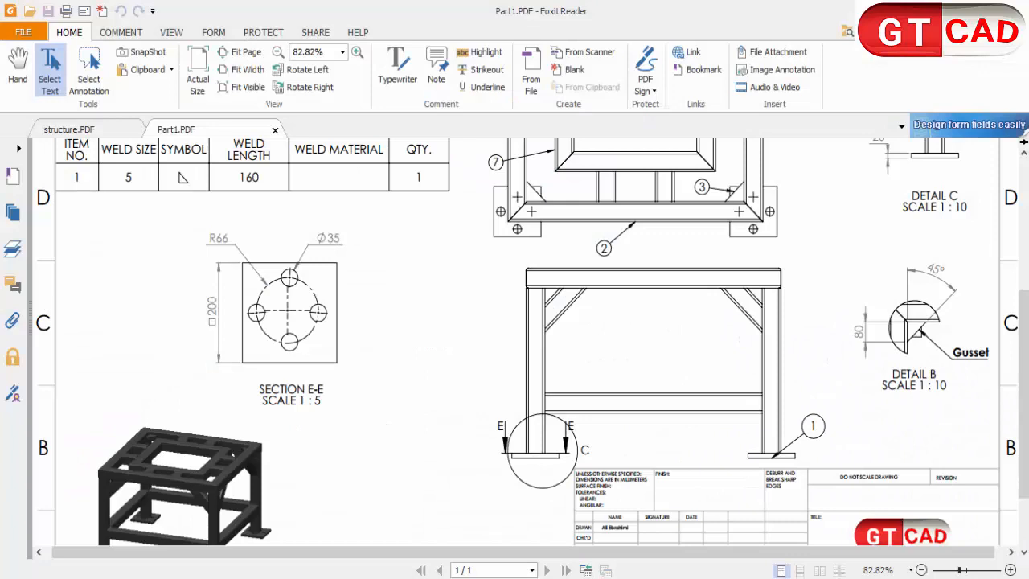
{"action": "left_click", "coordinate": [400, 577]}
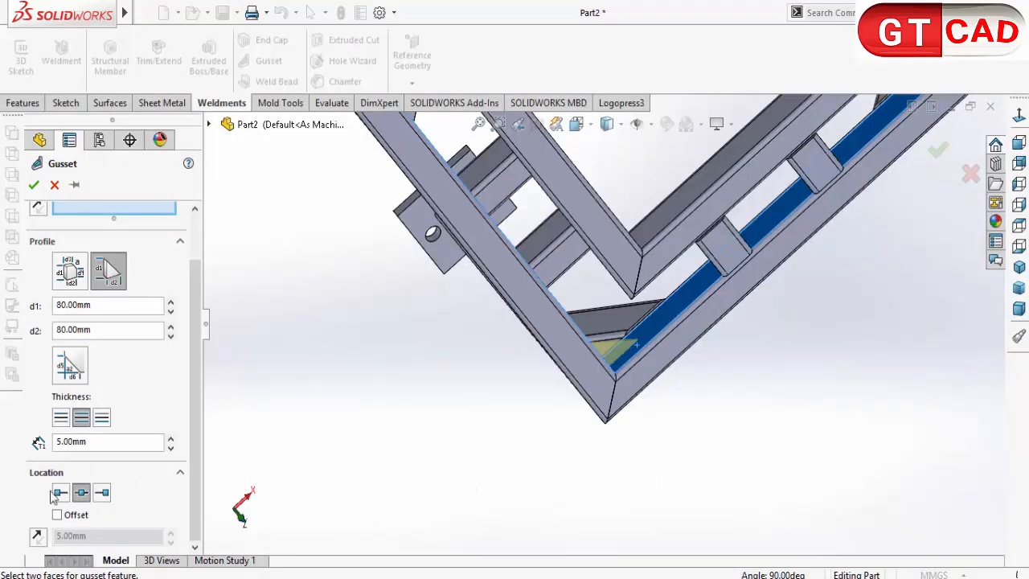
{"action": "double_click", "coordinate": [59, 441]}
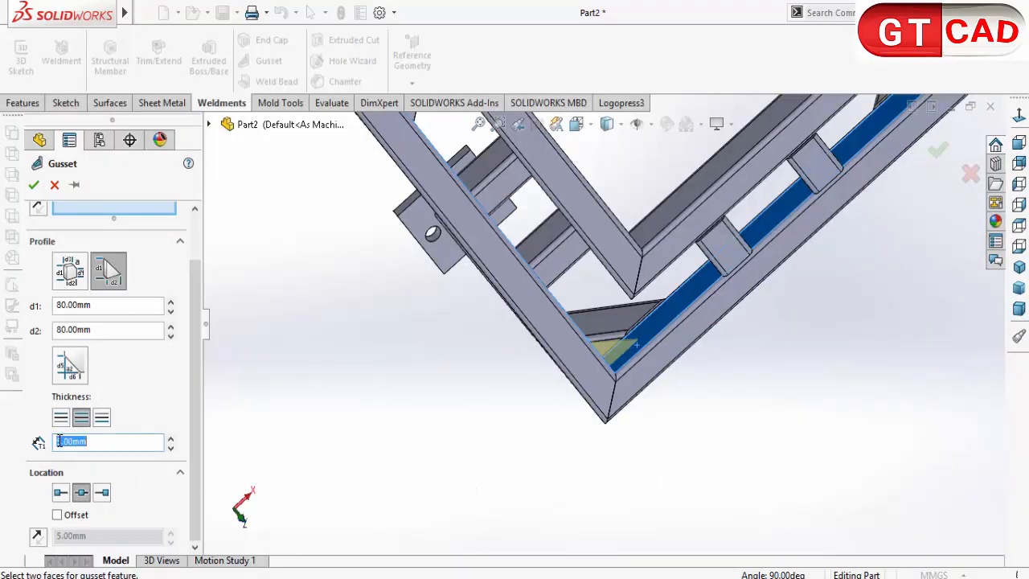
{"action": "type", "text": "10"}
{"action": "left_click", "coordinate": [197, 495]}
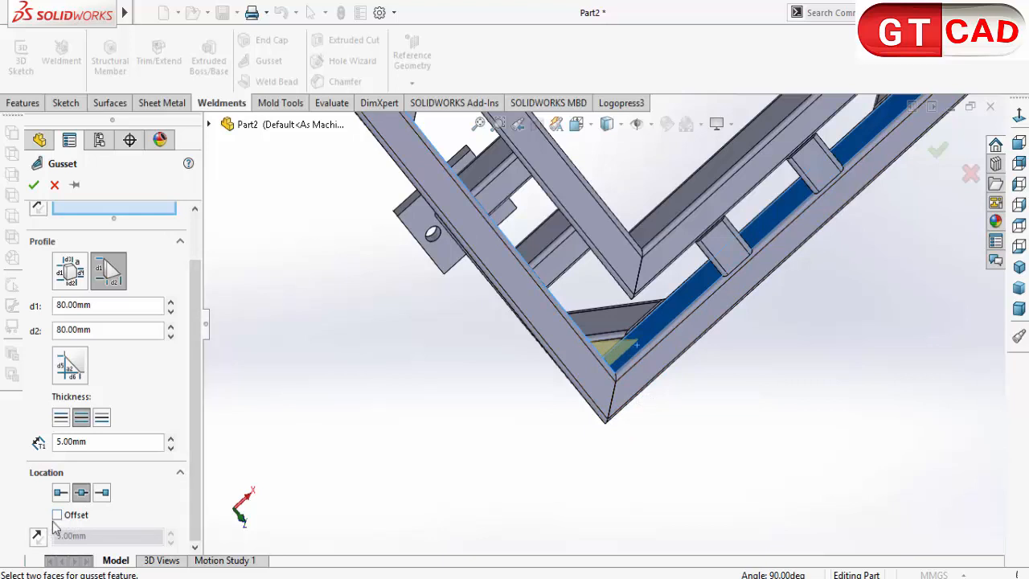
{"action": "scroll", "coordinate": [202, 451], "scroll_direction": "up", "scroll_amount": 2}
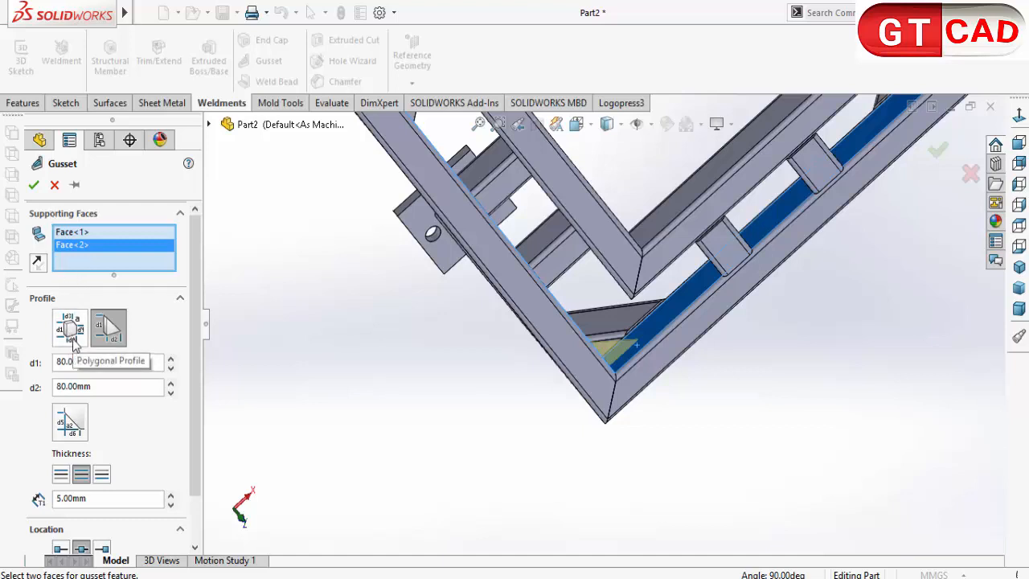
{"action": "left_click", "coordinate": [34, 184]}
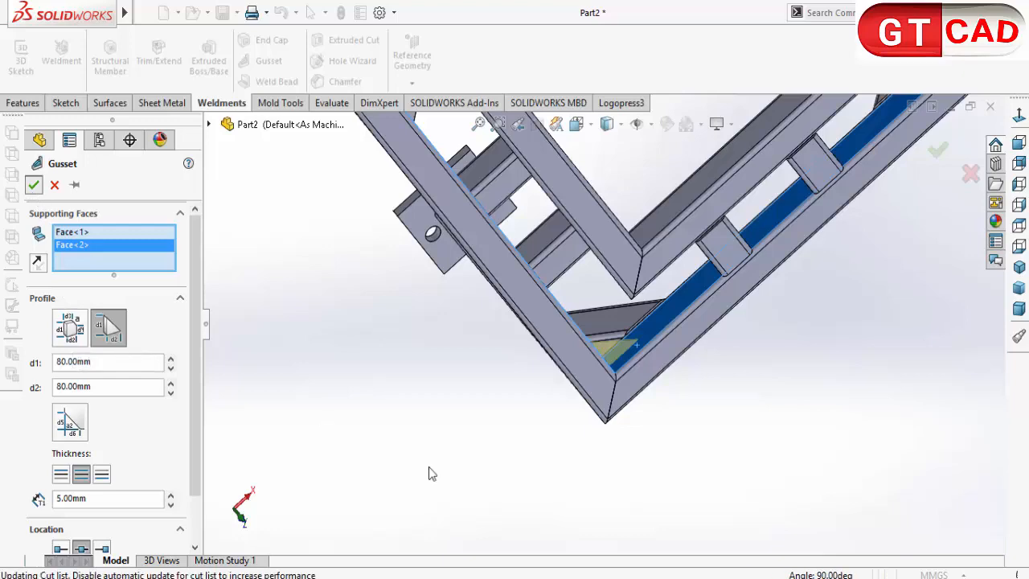
Add a third triangular gusset, 80 mm by 80 mm and 5 mm thick, between the inner faces at another outer top frame corner.
{"action": "scroll", "coordinate": [462, 460], "scroll_direction": "up", "scroll_amount": 4}
{"action": "middle_click_drag", "start_coordinate": [613, 346], "coordinate": [500, 175]}
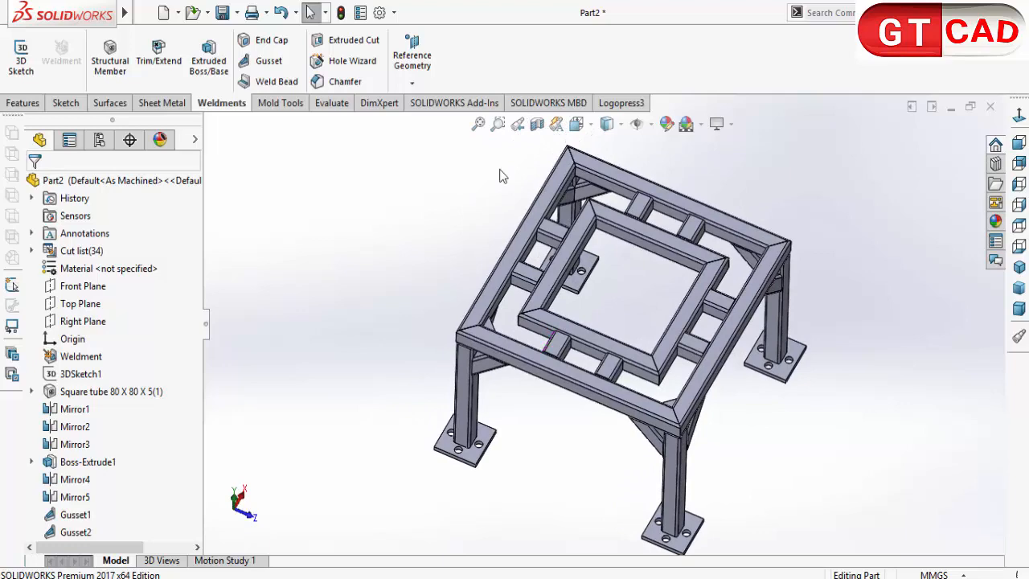
{"action": "left_click", "coordinate": [268, 60]}
{"action": "scroll", "coordinate": [529, 202], "scroll_direction": "down", "scroll_amount": 4}
{"action": "left_click", "coordinate": [529, 202]}
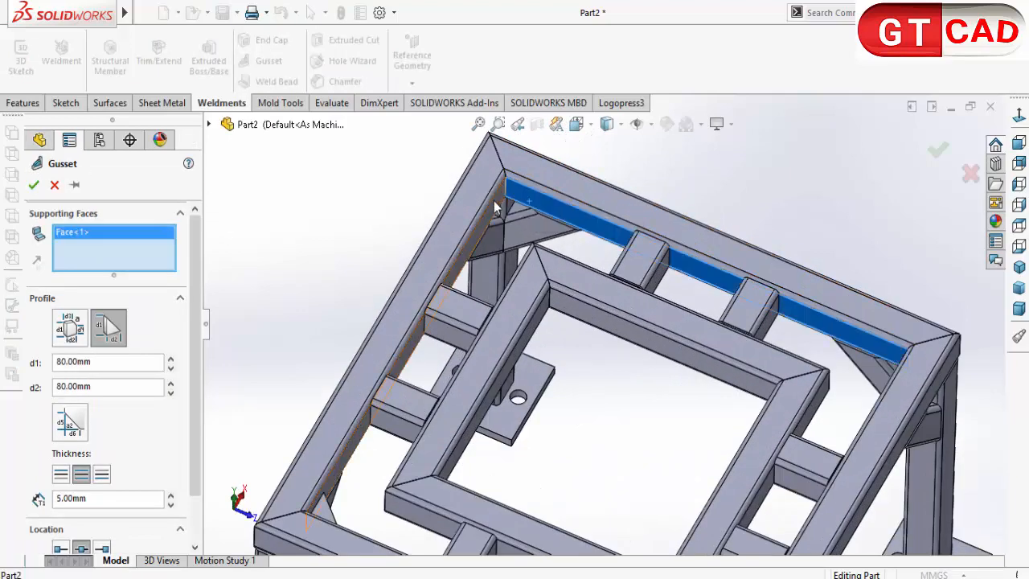
{"action": "left_click", "coordinate": [479, 221]}
{"action": "left_click", "coordinate": [32, 184]}
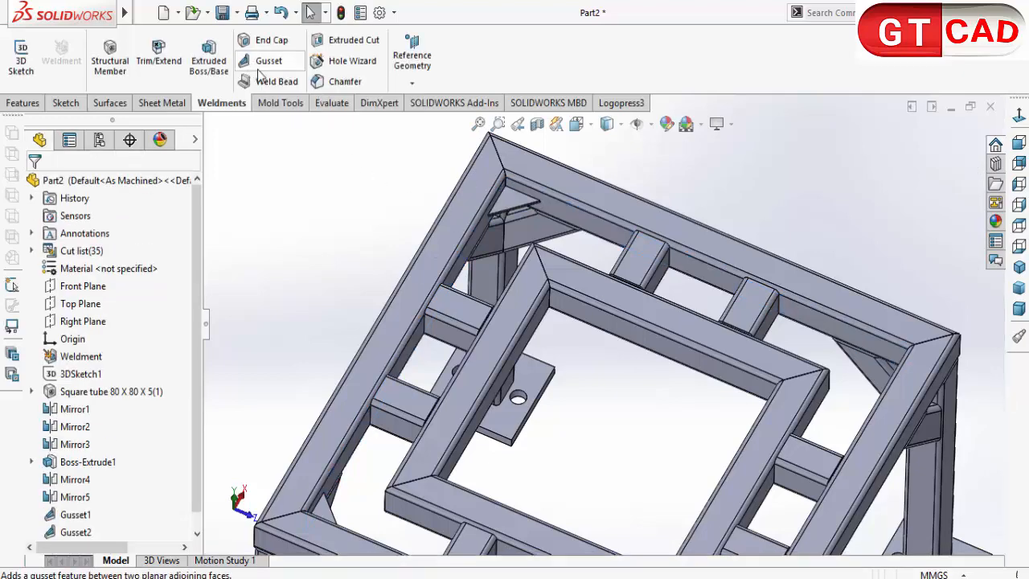
Add the fourth 80 mm by 80 mm, 5 mm thick gusset between the inner faces at the remaining outer top frame corner.
{"action": "left_click", "coordinate": [259, 66]}
{"action": "scroll", "coordinate": [817, 367], "scroll_direction": "up", "scroll_amount": 2}
{"action": "middle_click_drag", "start_coordinate": [817, 367], "coordinate": [908, 358]}
{"action": "scroll", "coordinate": [808, 358], "scroll_direction": "down", "scroll_amount": 5}
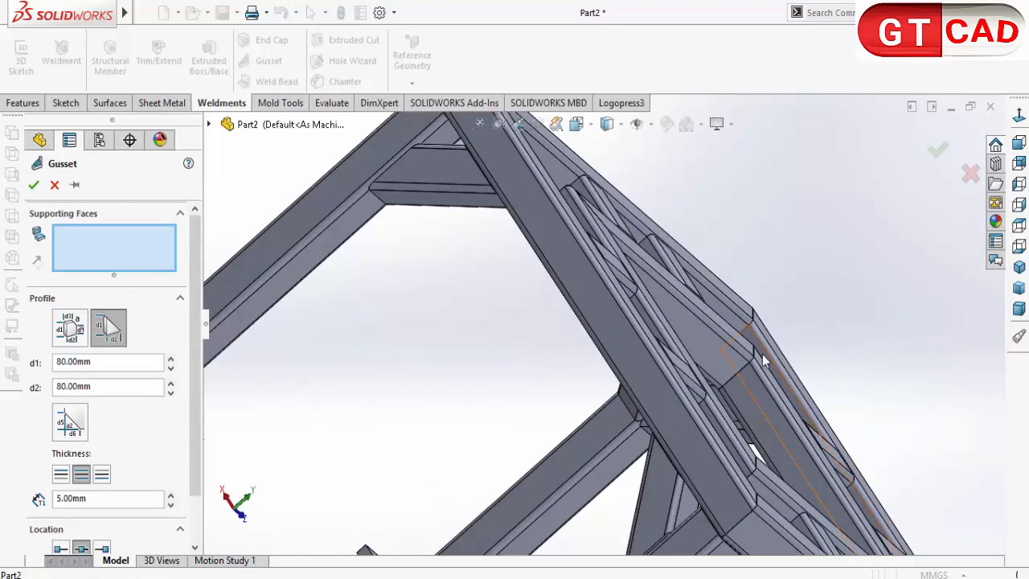
{"action": "left_click", "coordinate": [762, 354]}
{"action": "left_click", "coordinate": [713, 331]}
{"action": "scroll", "coordinate": [712, 330], "scroll_direction": "up", "scroll_amount": 3}
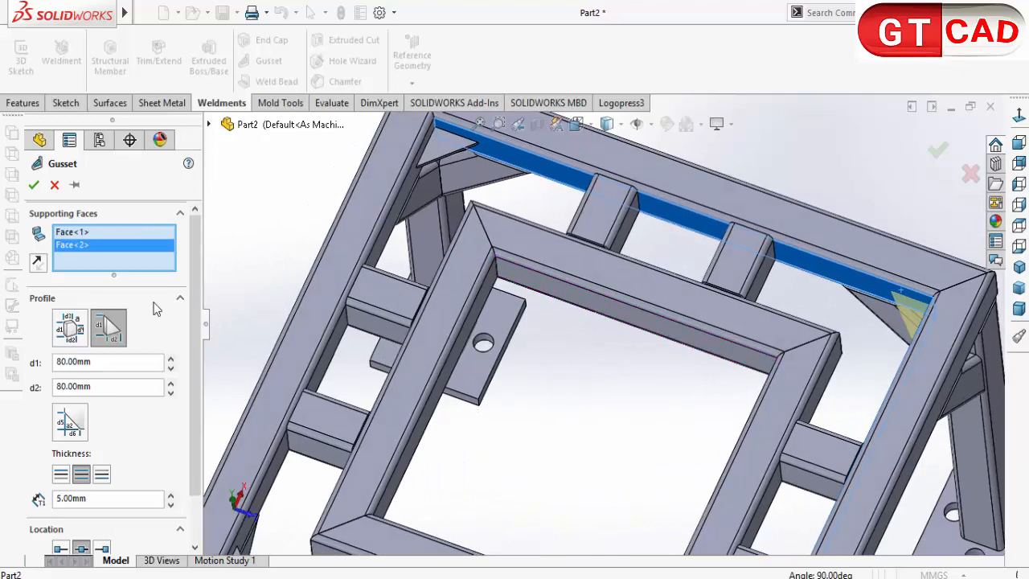
{"action": "left_click", "coordinate": [33, 185]}
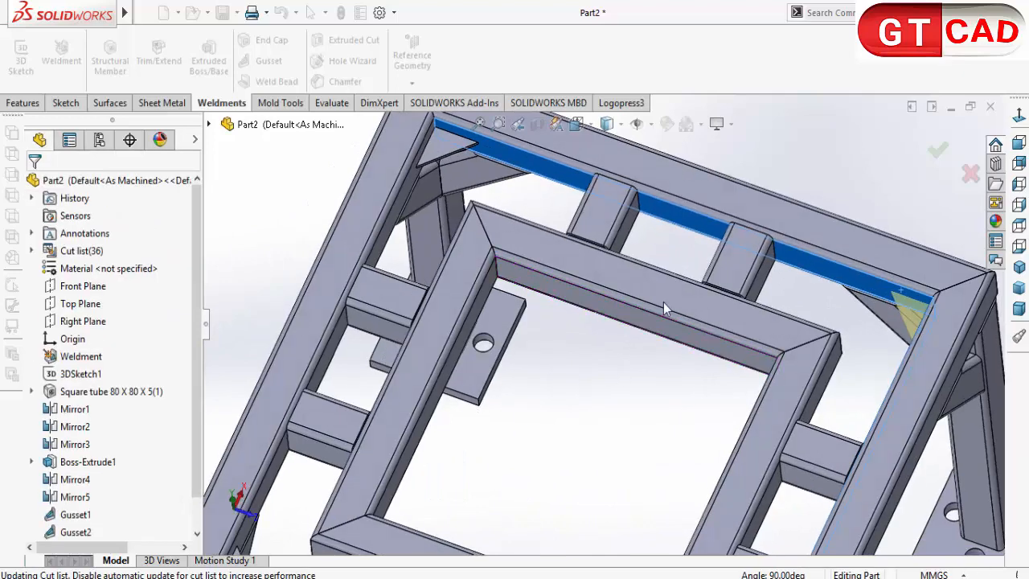
Examine the corner gussets and the overall table frame from several angles.
{"action": "scroll", "coordinate": [663, 302], "scroll_direction": "up", "scroll_amount": 5}
{"action": "middle_click_drag", "start_coordinate": [648, 329], "coordinate": [544, 260]}
{"action": "scroll", "coordinate": [555, 268], "scroll_direction": "down", "scroll_amount": 3}
{"action": "scroll", "coordinate": [553, 267], "scroll_direction": "down", "scroll_amount": 2}
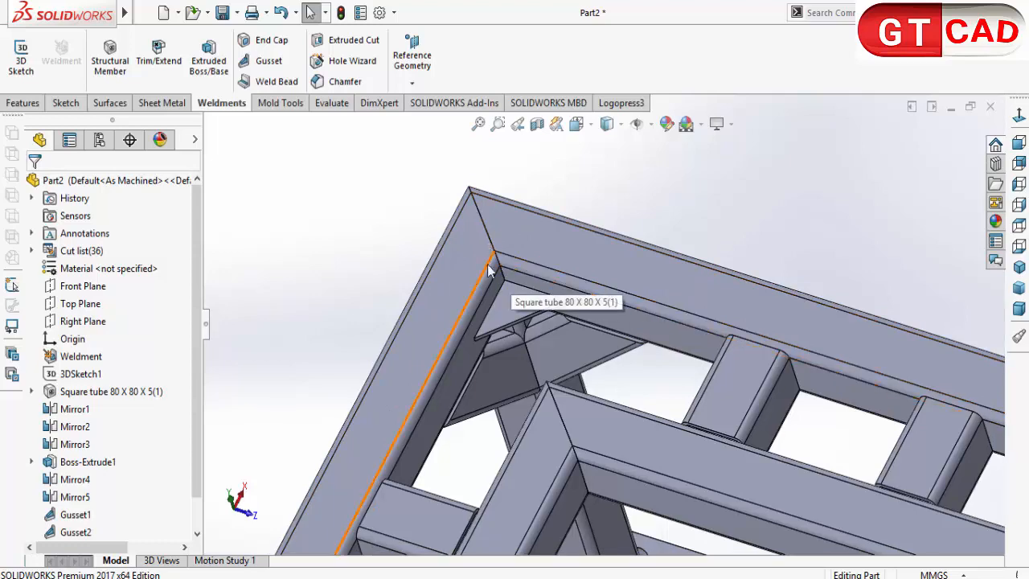
{"action": "middle_click_drag", "start_coordinate": [490, 273], "coordinate": [701, 232]}
{"action": "scroll", "coordinate": [642, 297], "scroll_direction": "up", "scroll_amount": 3}
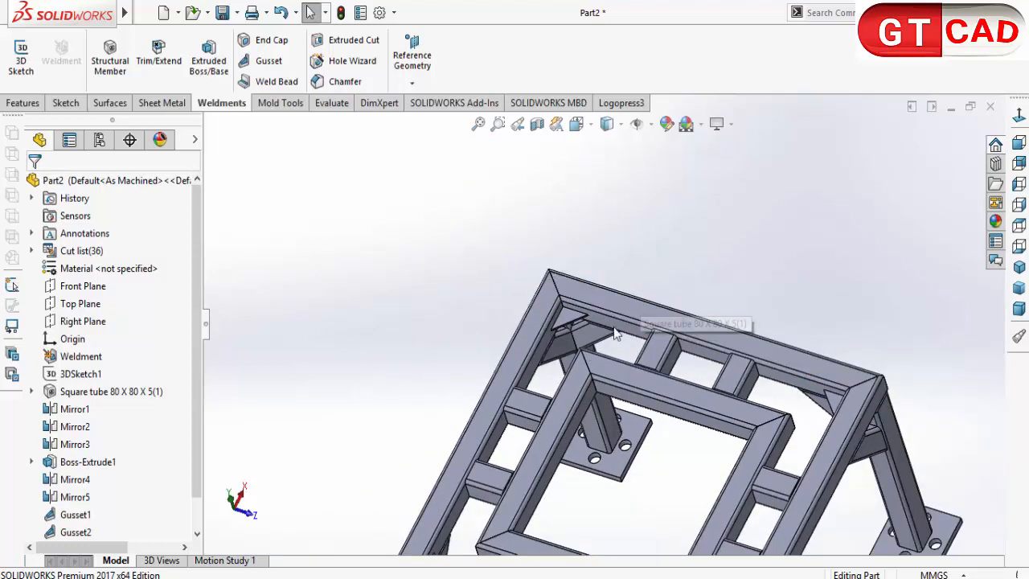
{"action": "scroll", "coordinate": [591, 349], "scroll_direction": "down", "scroll_amount": 4}
{"action": "scroll", "coordinate": [591, 351], "scroll_direction": "up", "scroll_amount": 4}
{"action": "scroll", "coordinate": [597, 387], "scroll_direction": "up", "scroll_amount": 2}
{"action": "middle_click_drag", "start_coordinate": [601, 393], "coordinate": [609, 303]}
{"action": "scroll", "coordinate": [610, 299], "scroll_direction": "down", "scroll_amount": 2}
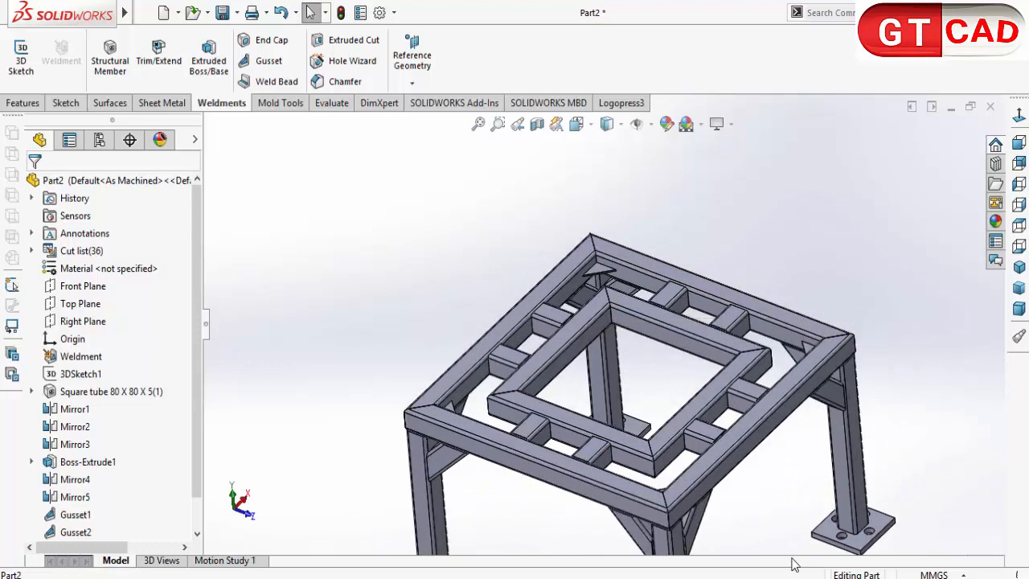
Switch to the Part1 PDF in Foxit Reader and check the weld table and the drawing views for the weld size and length.
{"action": "left_click", "coordinate": [429, 506]}
{"action": "scroll", "coordinate": [394, 462], "scroll_direction": "up", "scroll_amount": 3}
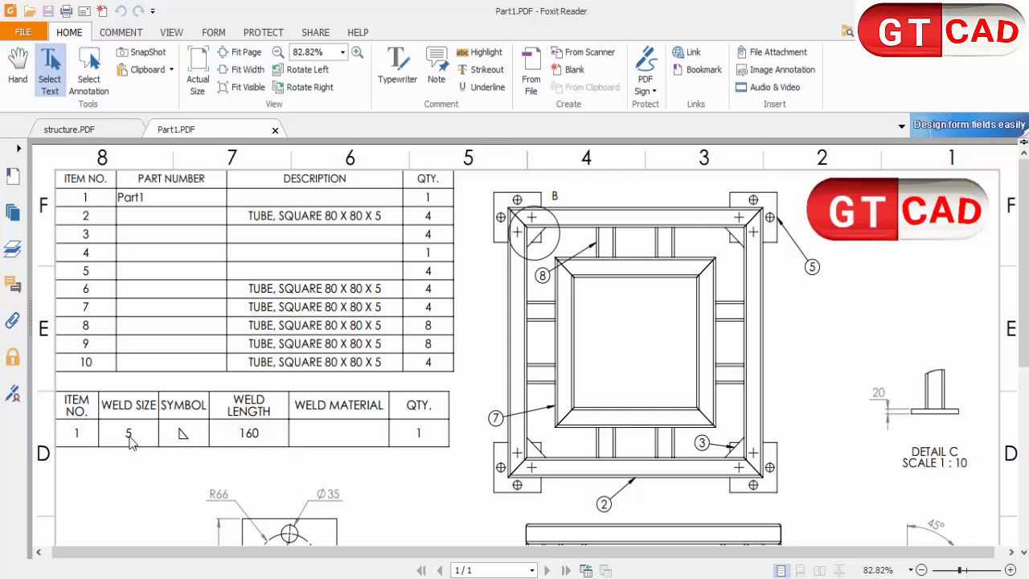
{"action": "scroll", "coordinate": [150, 418], "scroll_direction": "down", "scroll_amount": 3}
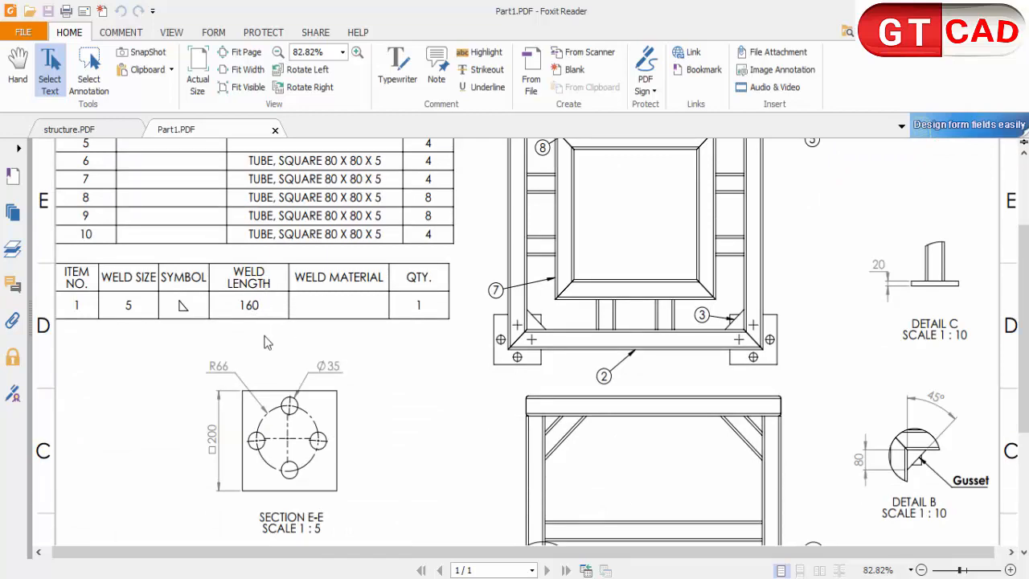
{"action": "scroll", "coordinate": [476, 448], "scroll_direction": "up", "scroll_amount": 3}
{"action": "scroll", "coordinate": [476, 448], "scroll_direction": "down", "scroll_amount": 8}
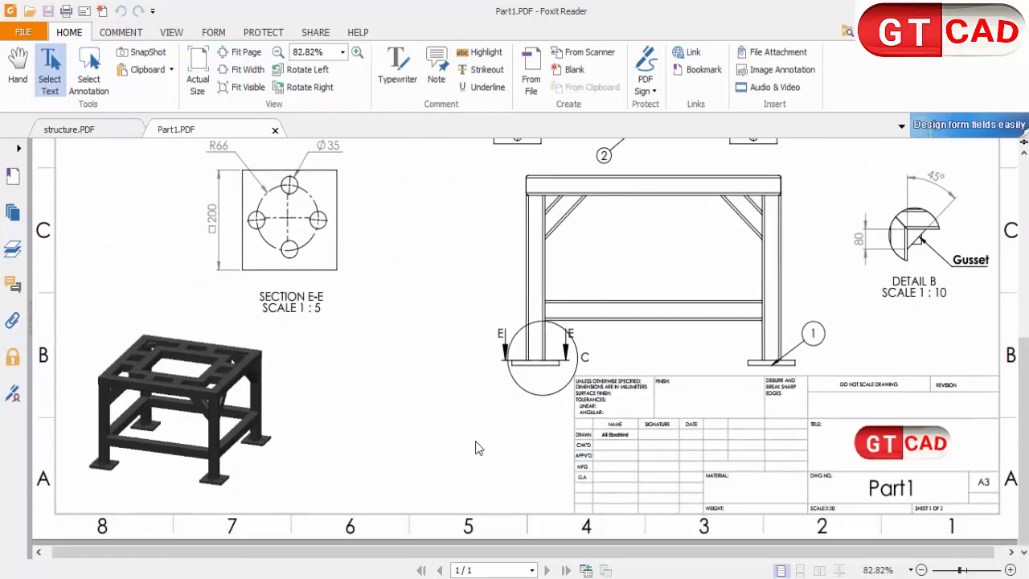
{"action": "scroll", "coordinate": [476, 448], "scroll_direction": "up", "scroll_amount": 8}
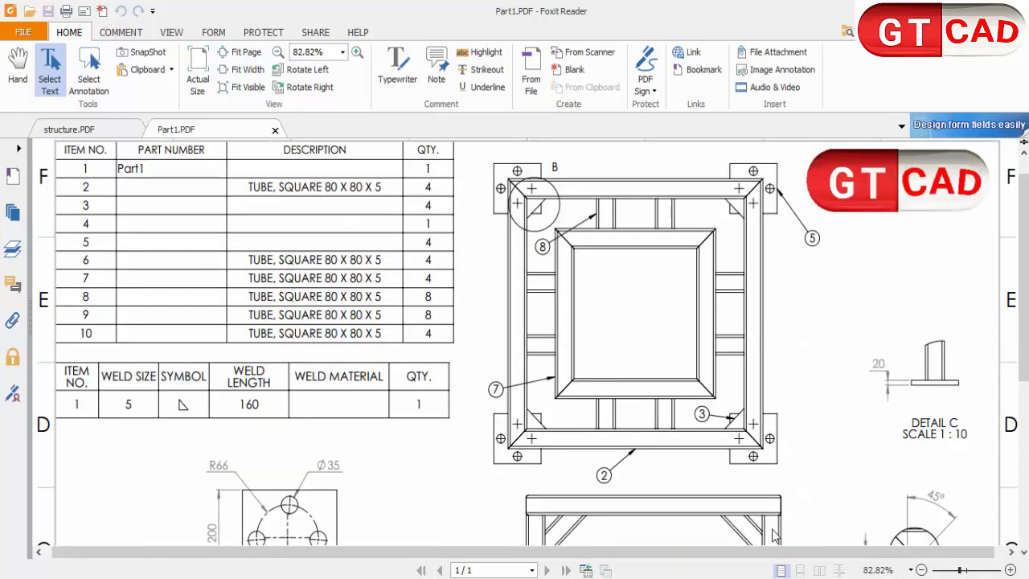
Return to SOLIDWORKS and define a 5 mm weld bead between the first gusset's flat face and the two adjoining inner frame faces.
{"action": "left_click", "coordinate": [740, 527]}
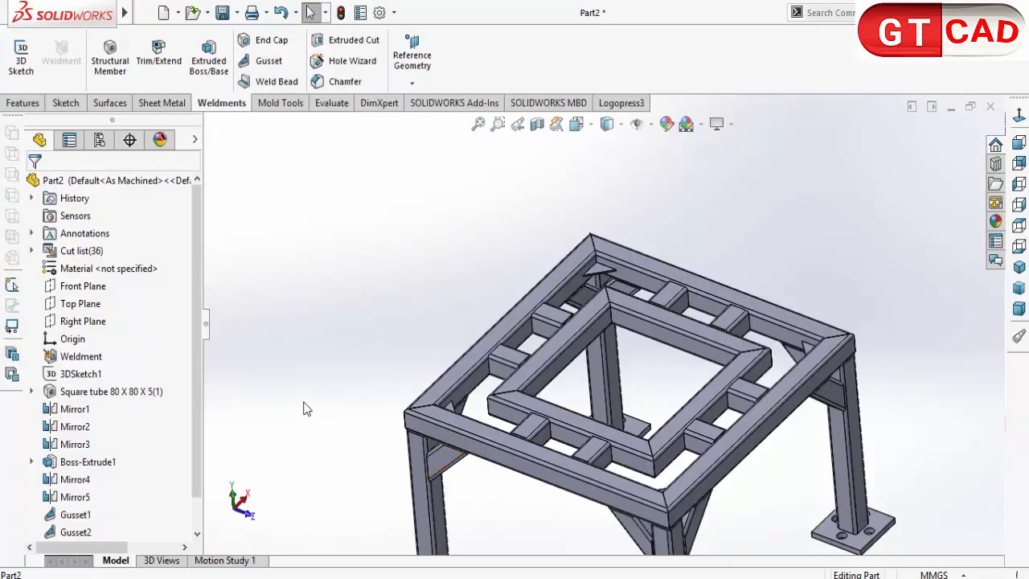
{"action": "mouse_move", "coordinate": [304, 401]}
{"action": "middle_mouse_down"}
{"action": "mouse_move", "coordinate": [324, 387]}
{"action": "mouse_move", "coordinate": [308, 387]}
{"action": "middle_mouse_up"}
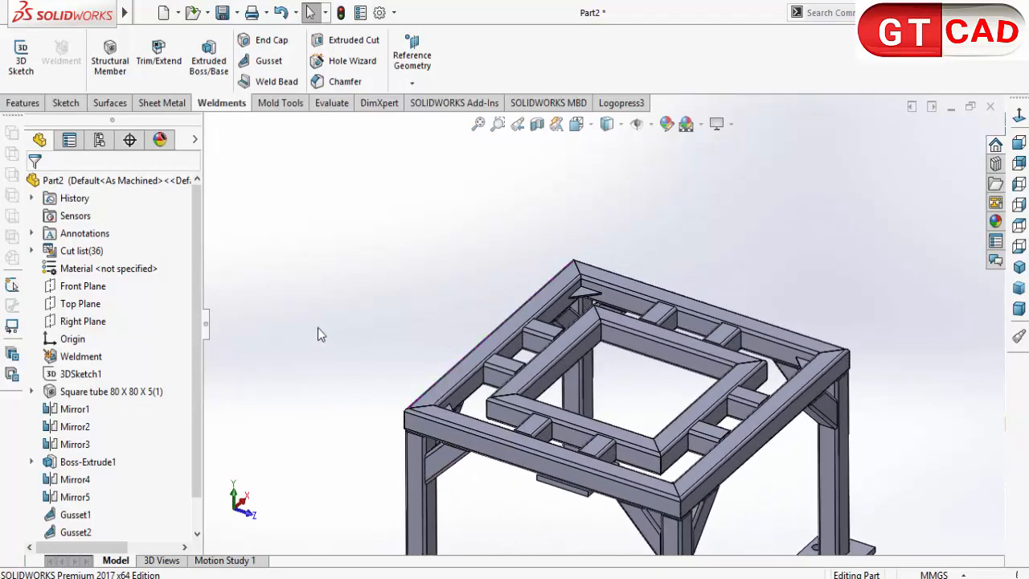
{"action": "key", "text": "f"}
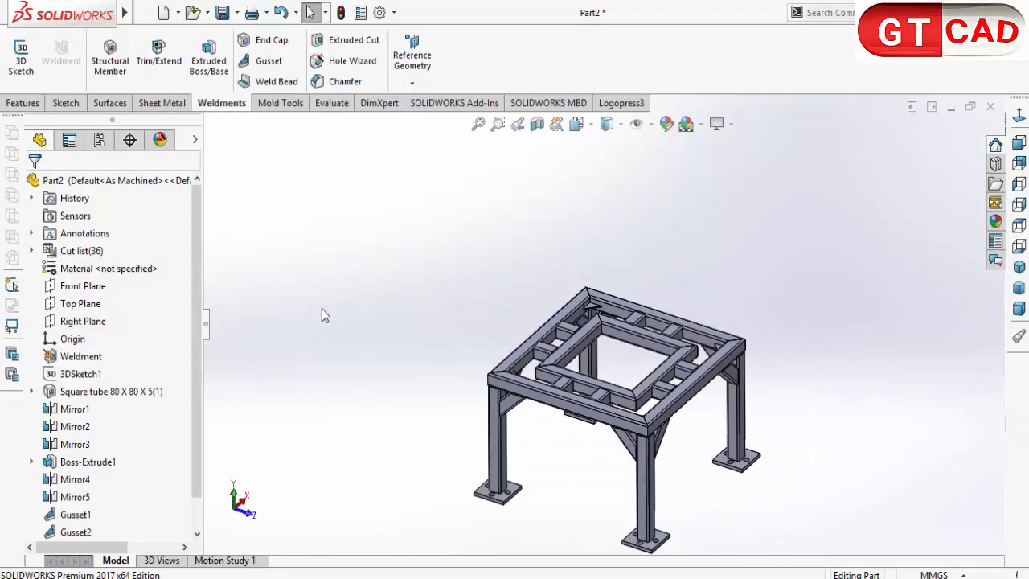
{"action": "left_click", "coordinate": [301, 84]}
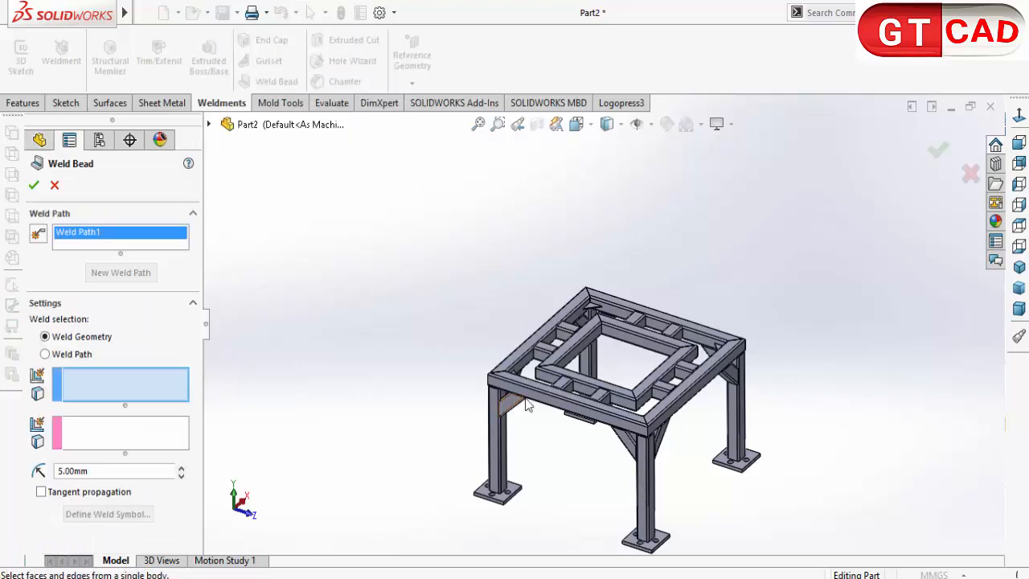
{"action": "scroll", "coordinate": [527, 405], "scroll_direction": "down", "scroll_amount": 5}
{"action": "middle_click_drag", "start_coordinate": [528, 406], "coordinate": [546, 317]}
{"action": "scroll", "coordinate": [546, 316], "scroll_direction": "up", "scroll_amount": 6}
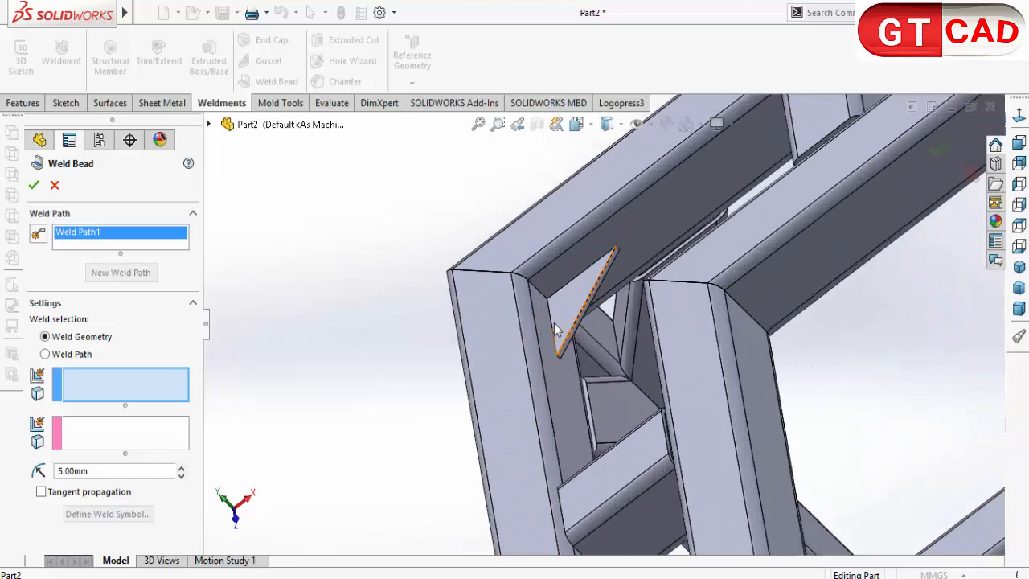
{"action": "left_click", "coordinate": [582, 321]}
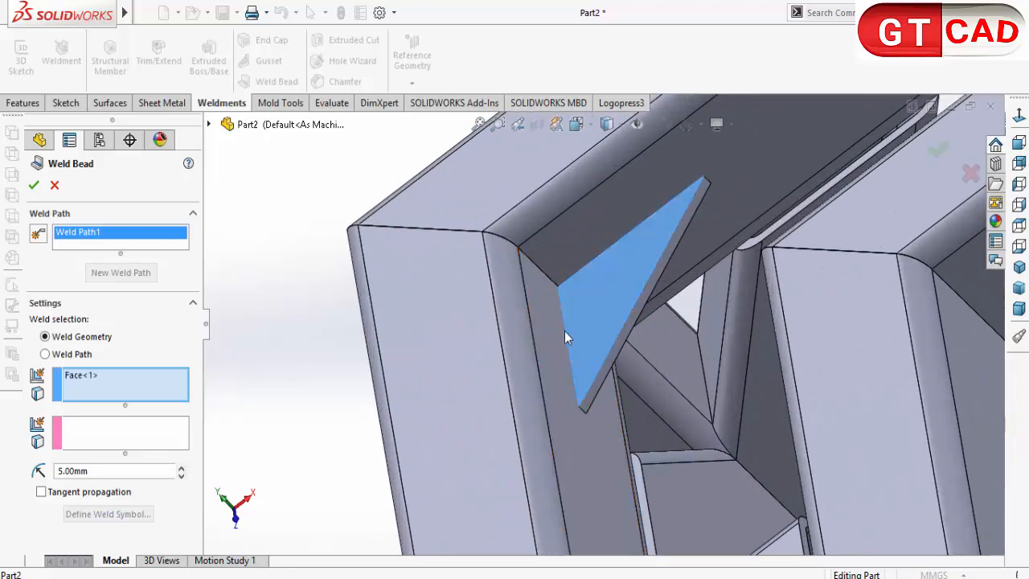
{"action": "left_click", "coordinate": [531, 399]}
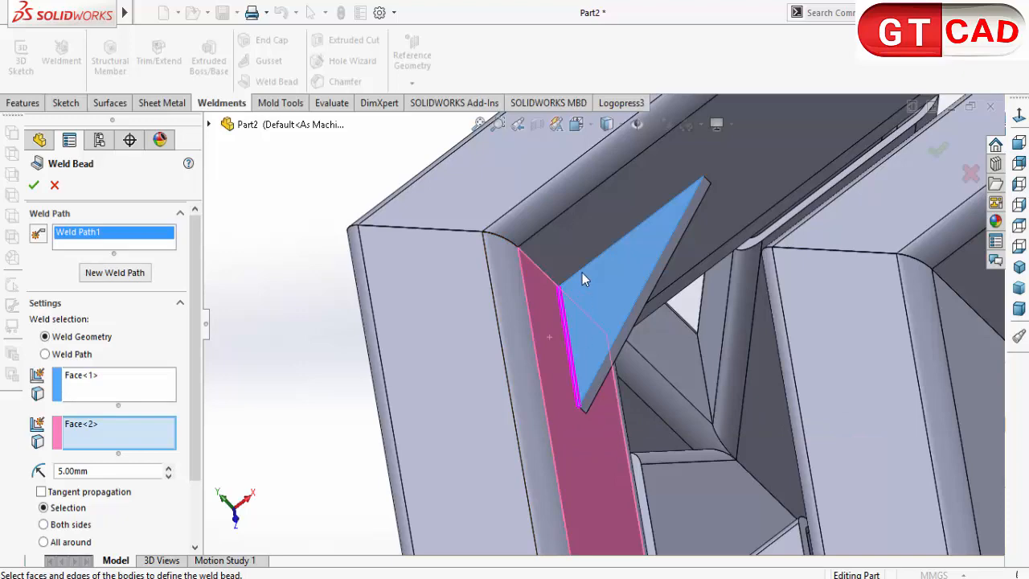
{"action": "left_click", "coordinate": [594, 229]}
{"action": "scroll", "coordinate": [593, 346], "scroll_direction": "down", "scroll_amount": 2}
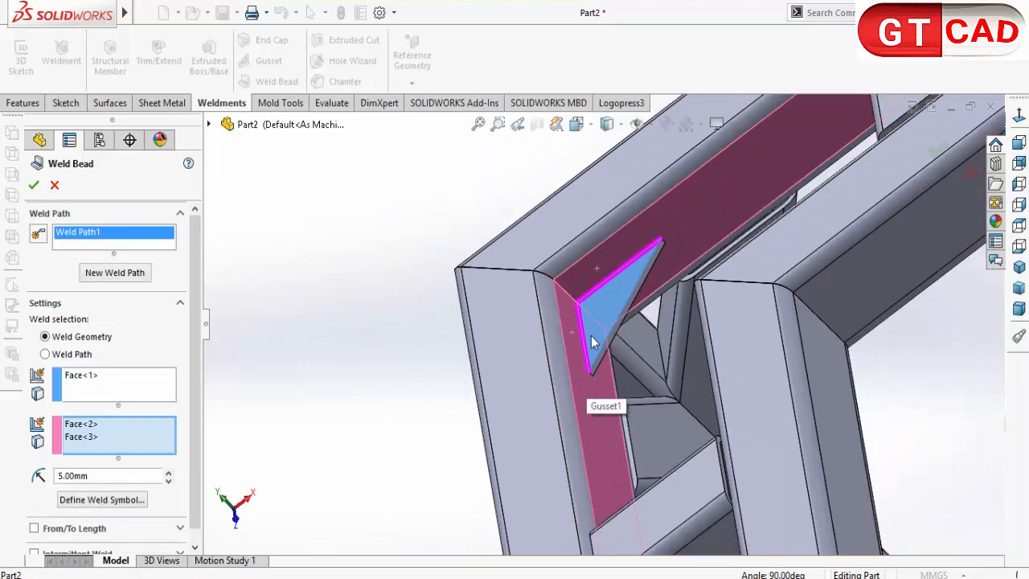
Try to add the gusset at another frame corner to the same weld path.
{"action": "mouse_move", "coordinate": [591, 342]}
{"action": "middle_mouse_down"}
{"action": "mouse_move", "coordinate": [621, 312]}
{"action": "mouse_move", "coordinate": [606, 334]}
{"action": "middle_mouse_up"}
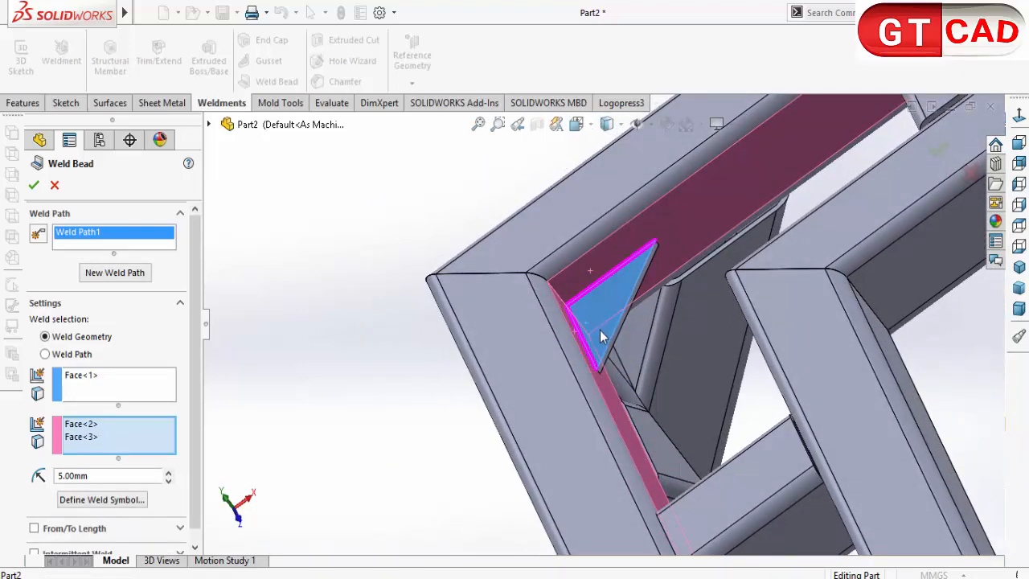
{"action": "scroll", "coordinate": [599, 322], "scroll_direction": "down", "scroll_amount": 1}
{"action": "scroll", "coordinate": [602, 282], "scroll_direction": "up", "scroll_amount": 4}
{"action": "scroll", "coordinate": [598, 306], "scroll_direction": "down", "scroll_amount": 5}
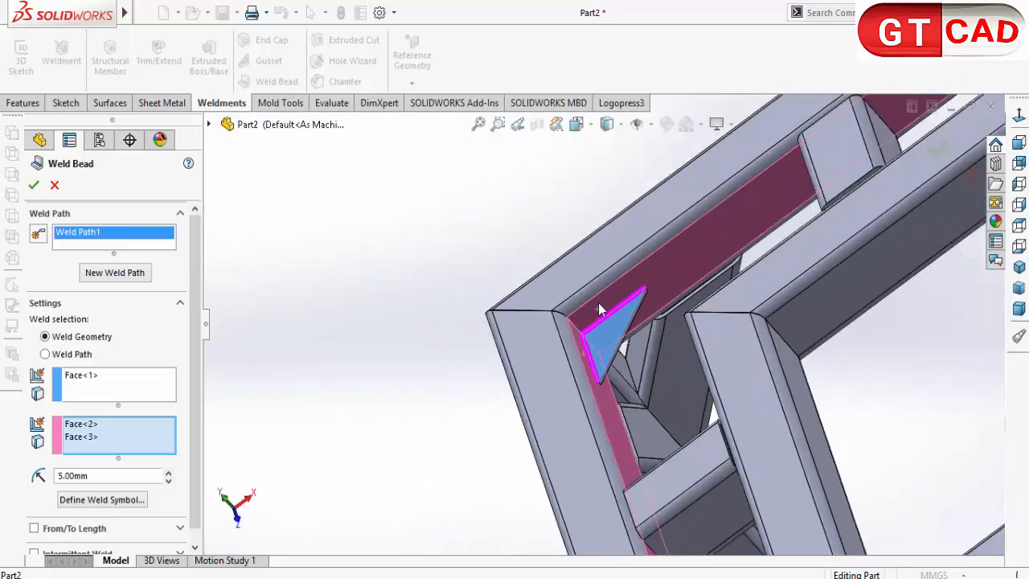
{"action": "scroll", "coordinate": [599, 309], "scroll_direction": "down", "scroll_amount": 6}
{"action": "scroll", "coordinate": [771, 233], "scroll_direction": "up", "scroll_amount": 5}
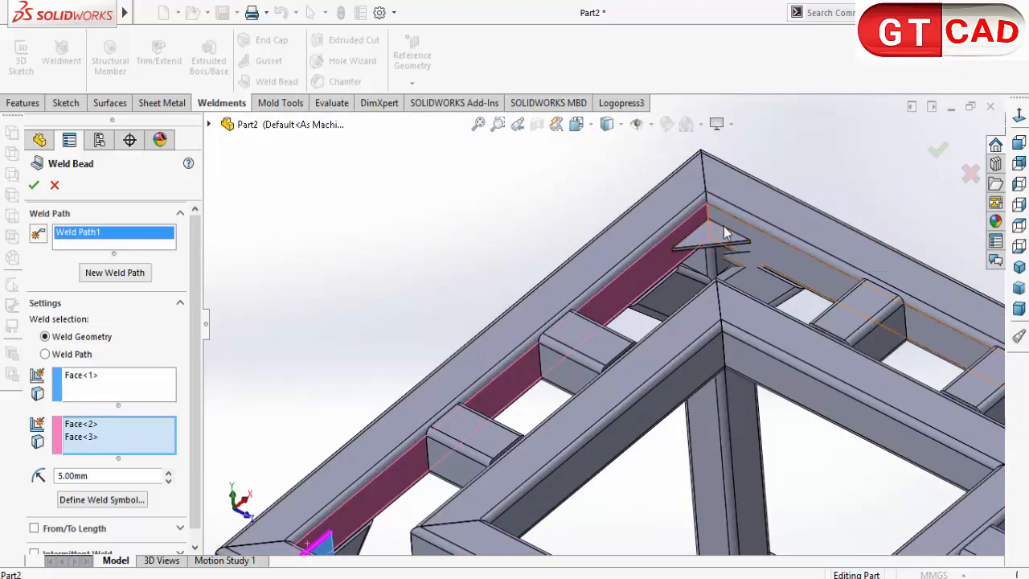
{"action": "scroll", "coordinate": [690, 254], "scroll_direction": "up", "scroll_amount": 1}
{"action": "left_click", "coordinate": [697, 254]}
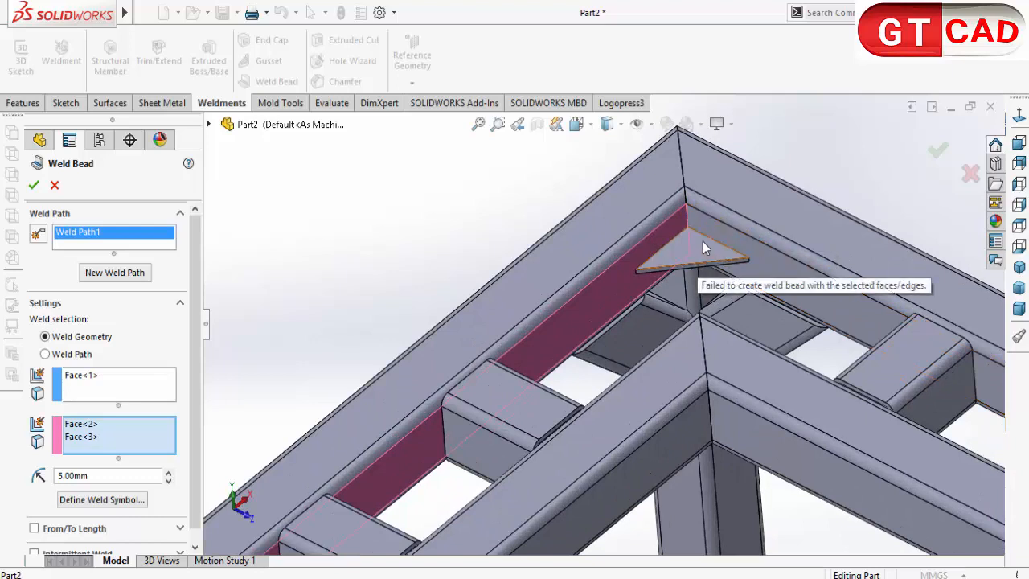
{"action": "scroll", "coordinate": [198, 414], "scroll_direction": "down", "scroll_amount": 1}
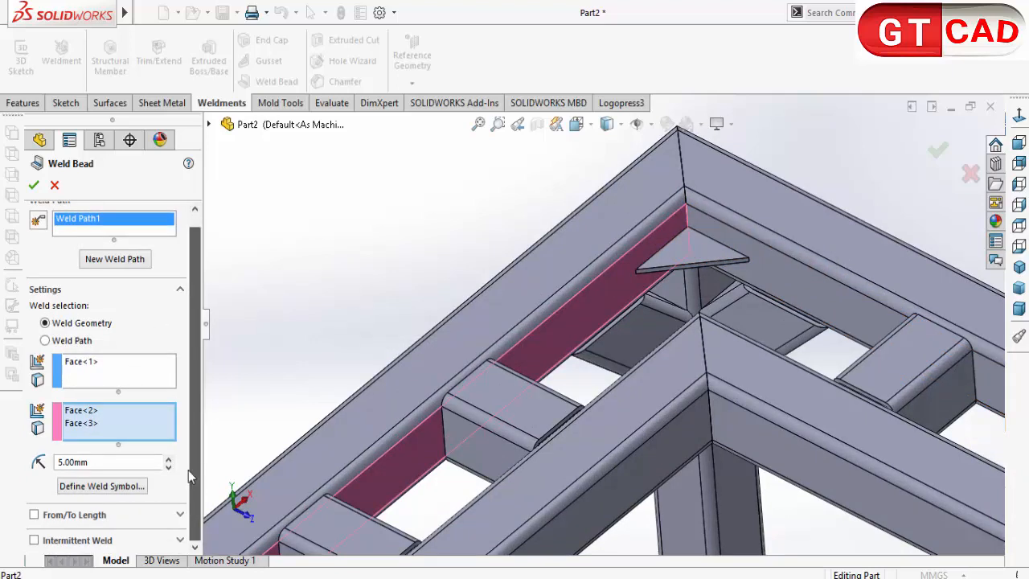
{"action": "scroll", "coordinate": [382, 483], "scroll_direction": "up", "scroll_amount": 4}
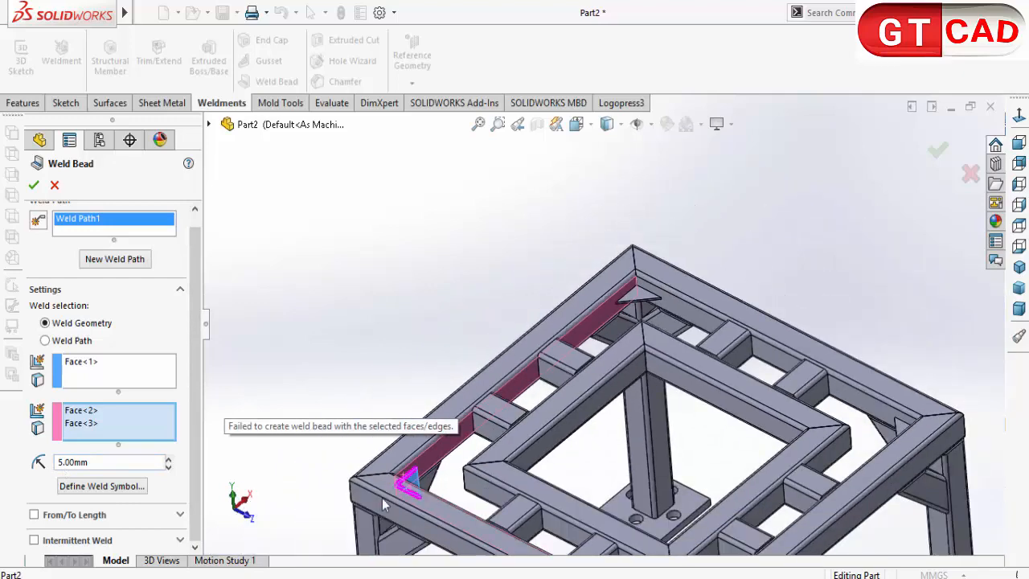
Inspect the weld path along the first gusset's two edges and create the 5 mm weld bead.
{"action": "scroll", "coordinate": [453, 441], "scroll_direction": "down", "scroll_amount": 6}
{"action": "middle_click_drag", "start_coordinate": [471, 426], "coordinate": [460, 474]}
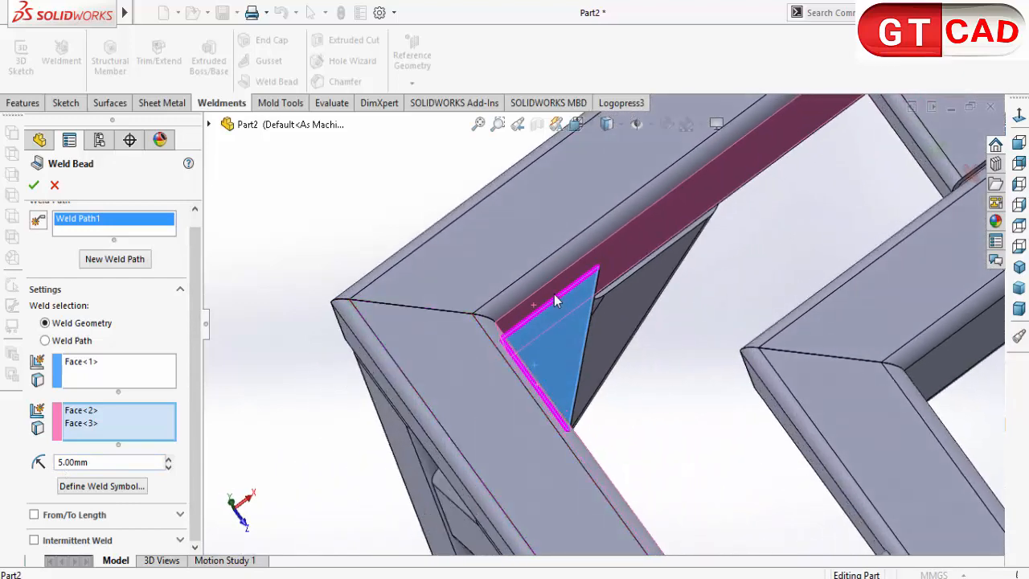
{"action": "scroll", "coordinate": [541, 346], "scroll_direction": "down", "scroll_amount": 8}
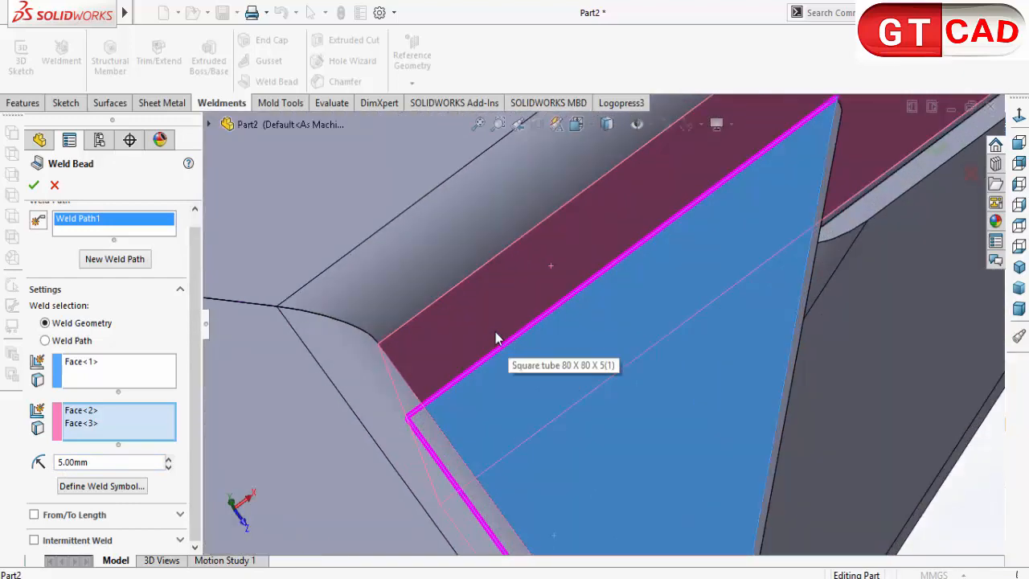
{"action": "scroll", "coordinate": [491, 339], "scroll_direction": "up", "scroll_amount": 8}
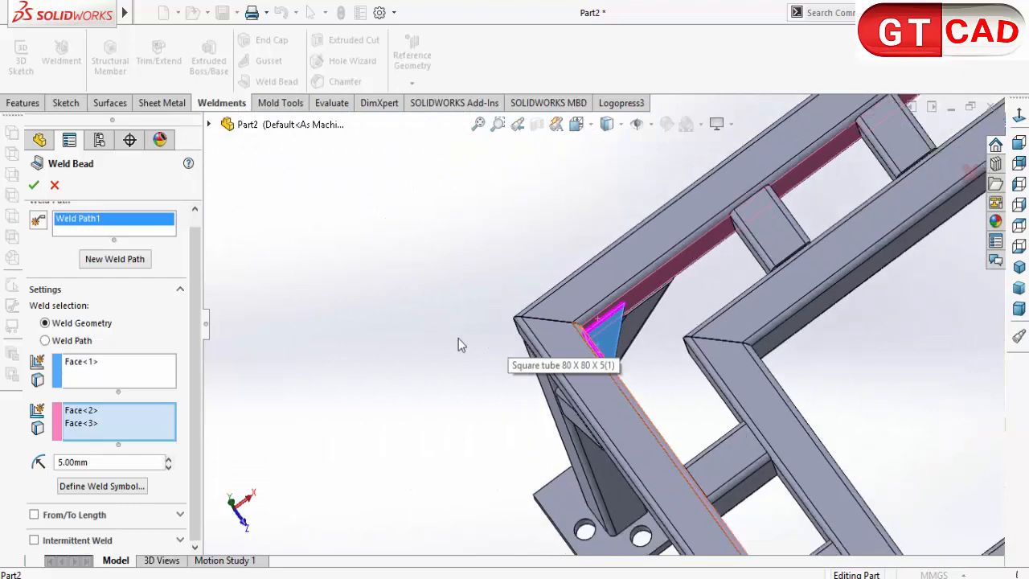
{"action": "left_click", "coordinate": [33, 185]}
{"action": "scroll", "coordinate": [512, 344], "scroll_direction": "down", "scroll_amount": 6}
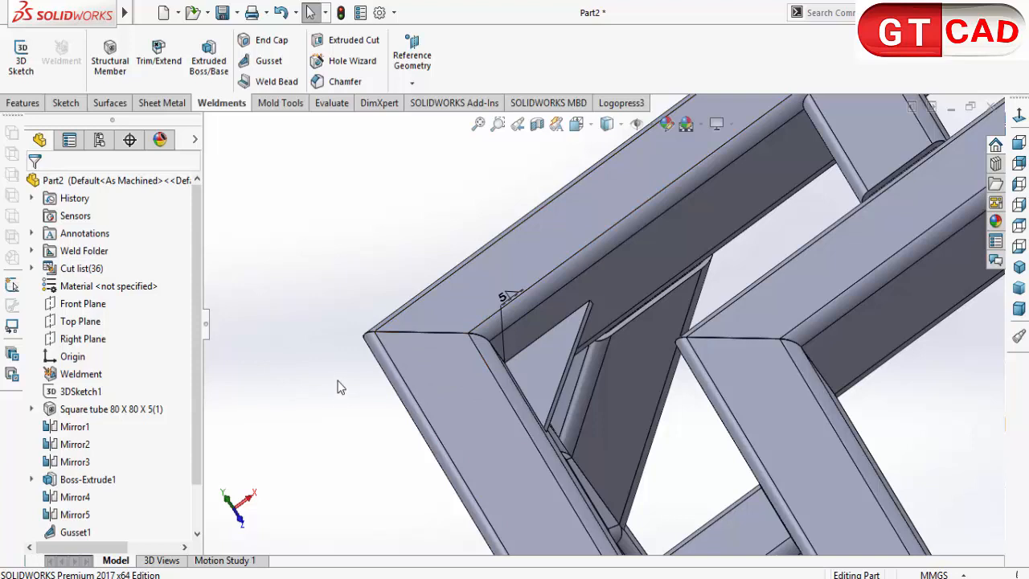
Undo the last drag of the weld symbol annotation.
{"action": "mouse_move", "coordinate": [3, 15]}
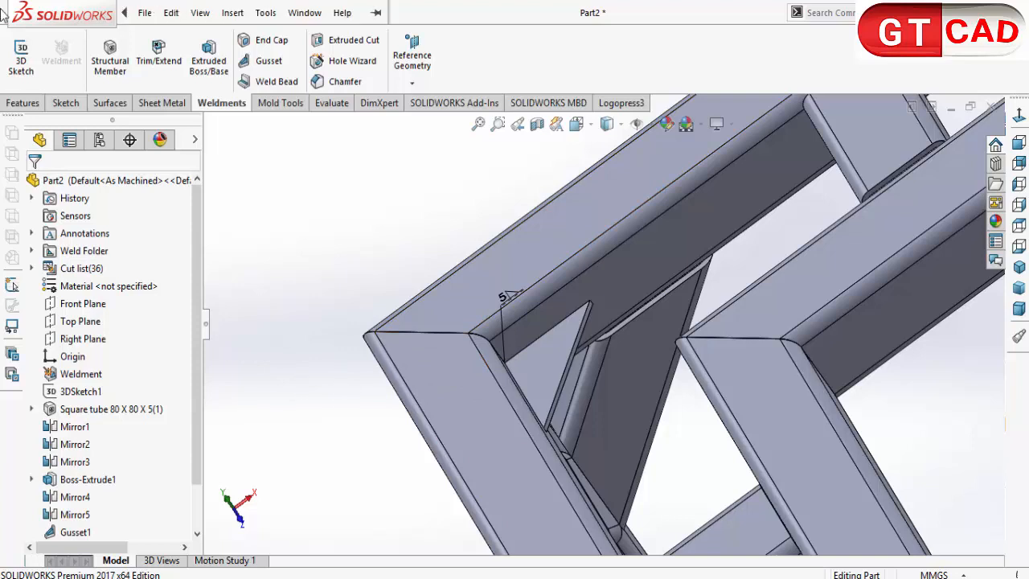
{"action": "left_click", "coordinate": [172, 13]}
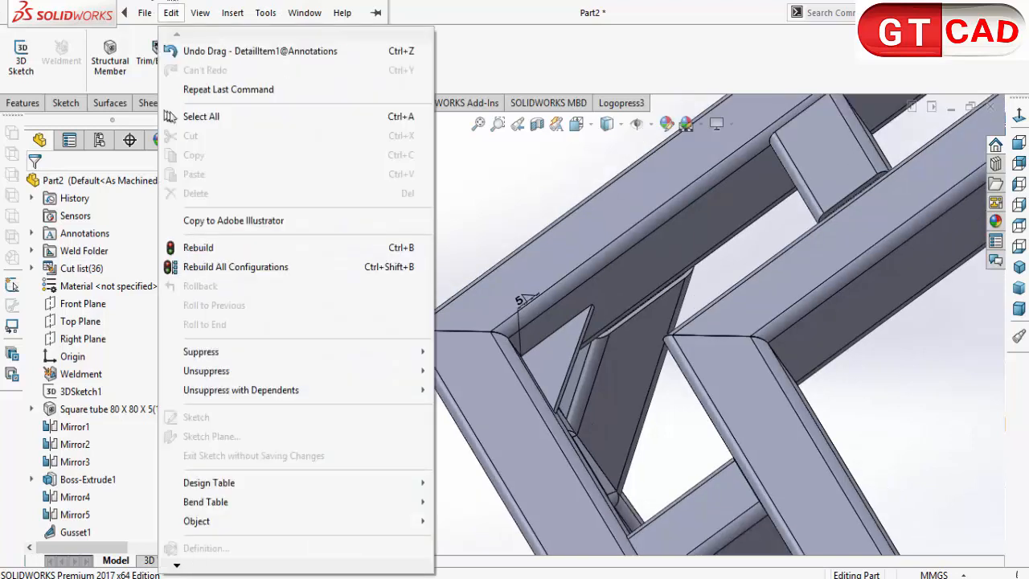
{"action": "left_click", "coordinate": [201, 46]}
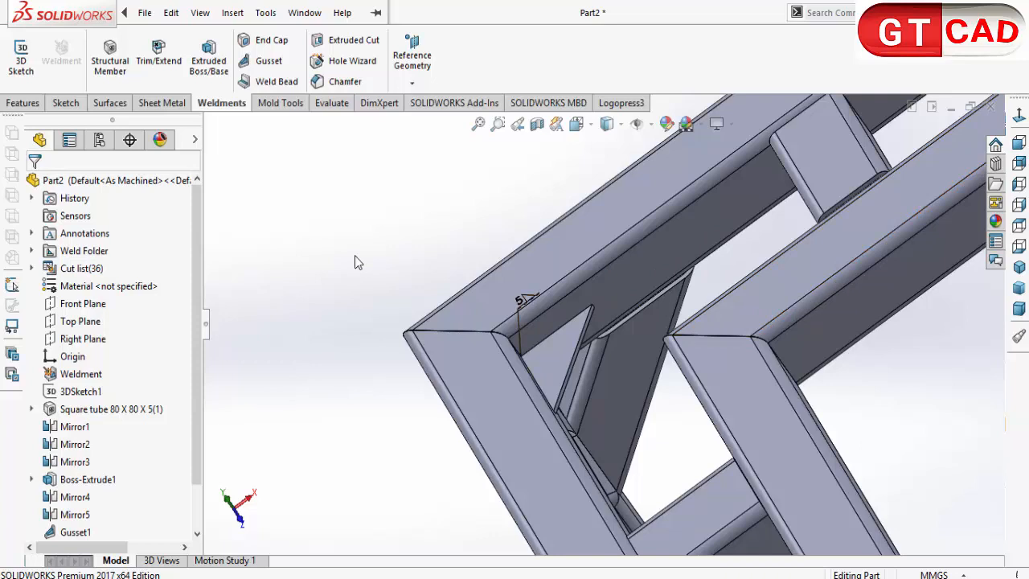
{"action": "scroll", "coordinate": [354, 256], "scroll_direction": "up", "scroll_amount": 6}
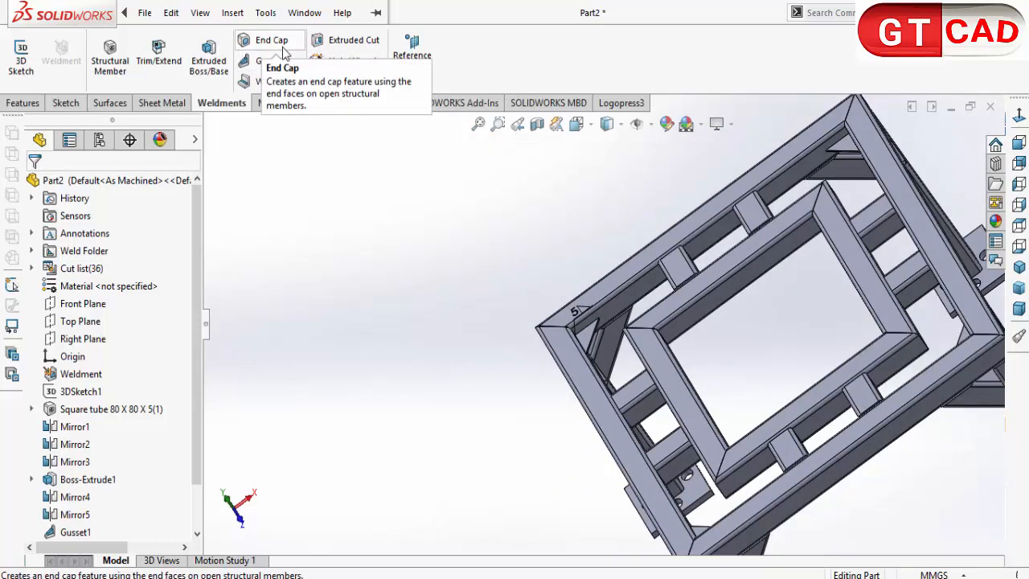
{"action": "scroll", "coordinate": [555, 419], "scroll_direction": "up", "scroll_amount": 3}
{"action": "middle_click_drag", "start_coordinate": [593, 421], "coordinate": [611, 443]}
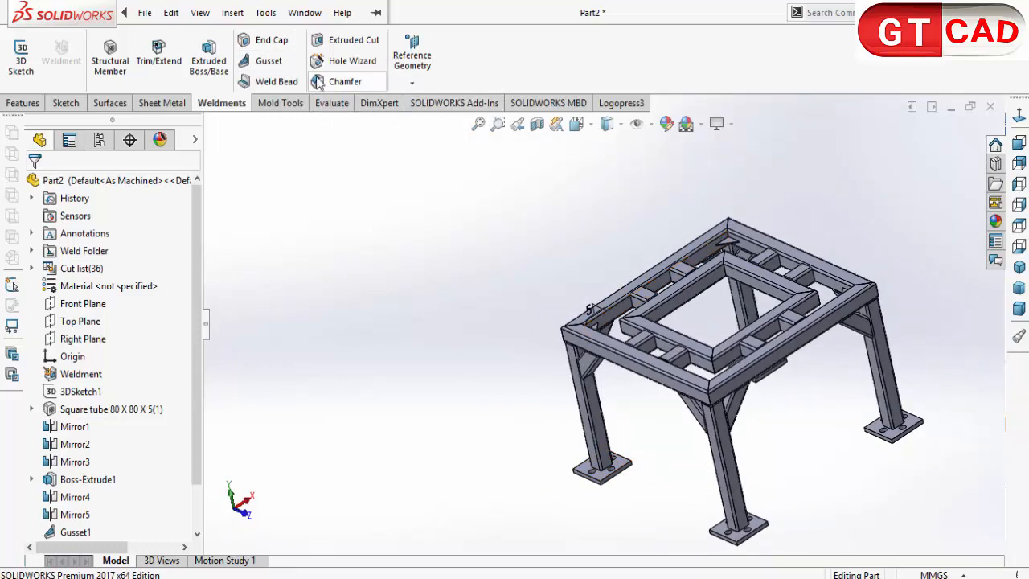
{"action": "left_click", "coordinate": [270, 40]}
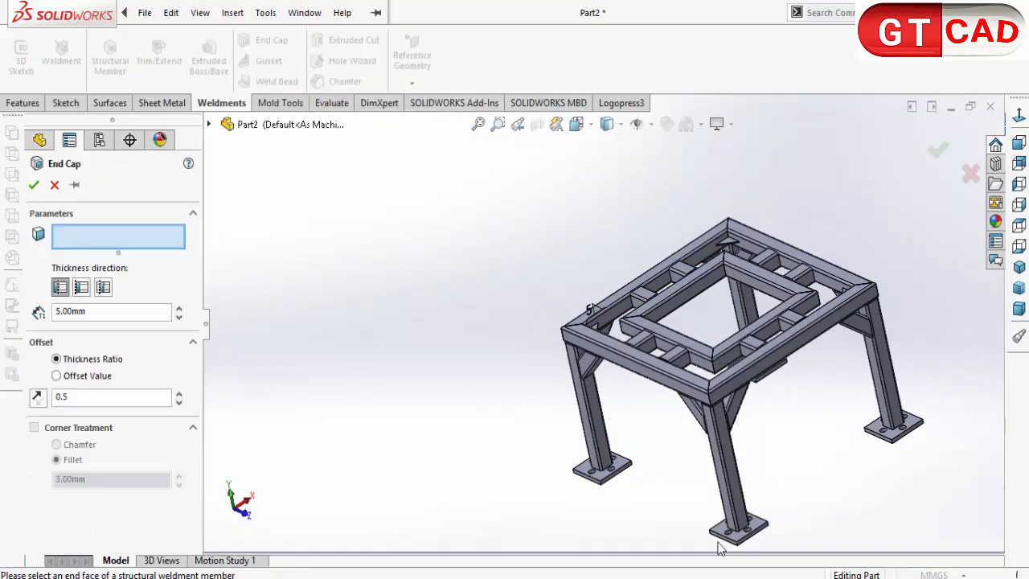
{"action": "scroll", "coordinate": [720, 547], "scroll_direction": "down", "scroll_amount": 5}
{"action": "scroll", "coordinate": [700, 471], "scroll_direction": "up", "scroll_amount": 1}
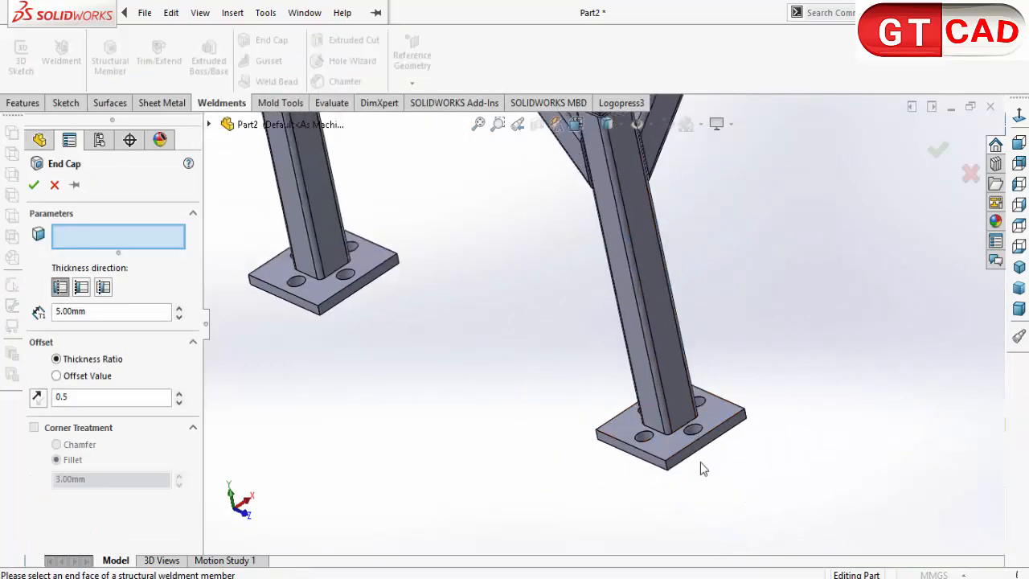
{"action": "scroll", "coordinate": [715, 418], "scroll_direction": "up", "scroll_amount": 6}
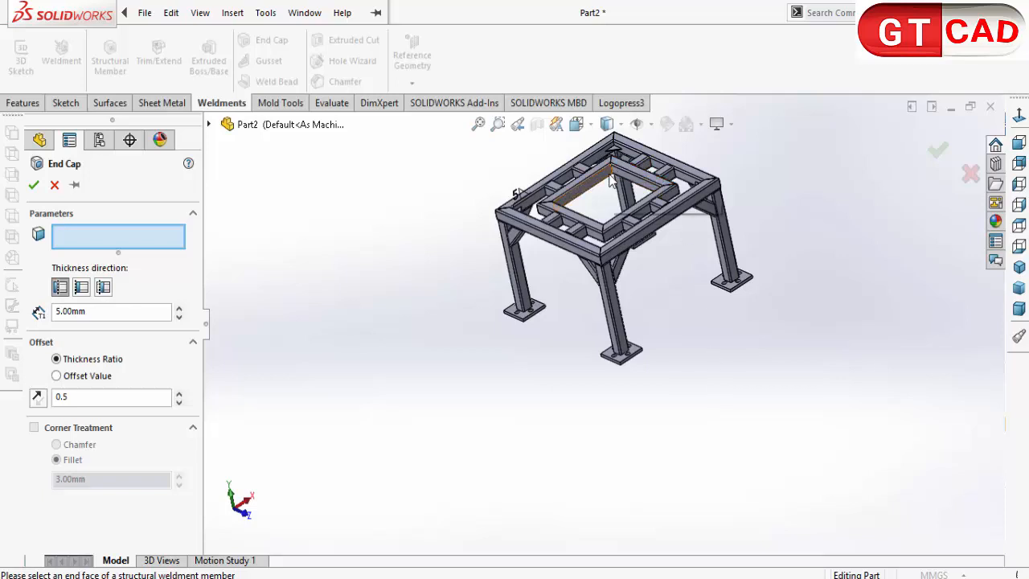
{"action": "left_click", "coordinate": [55, 184]}
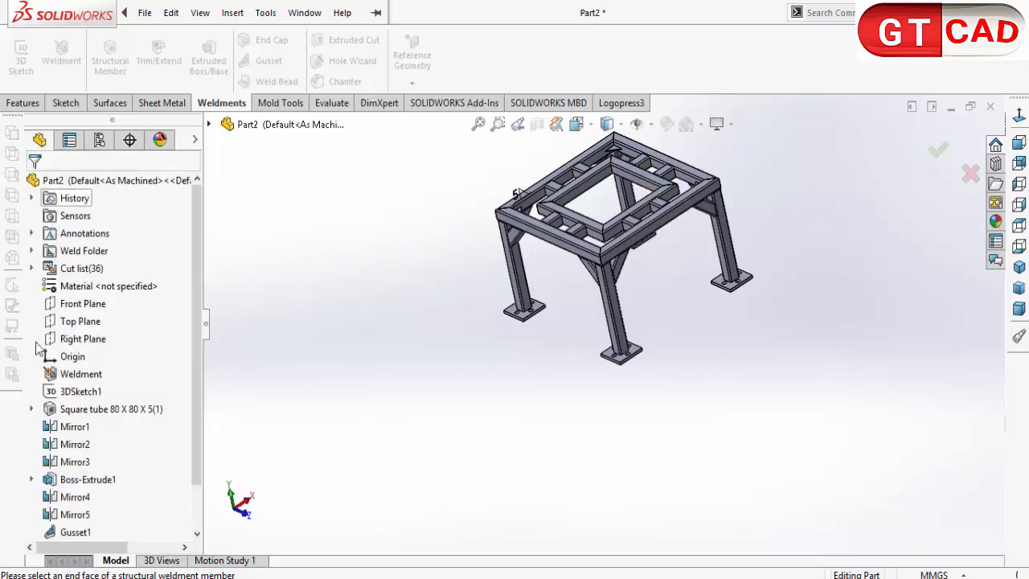
Roll the model back to just before the base plate extrusion and turn the frame to expose the open leg ends.
{"action": "scroll", "coordinate": [154, 537], "scroll_direction": "down", "scroll_amount": 3}
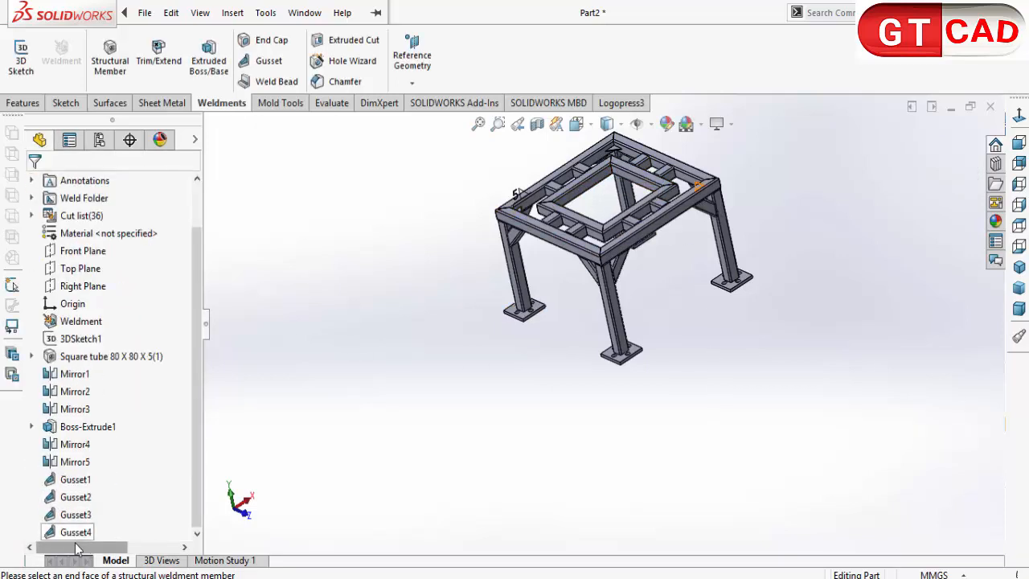
{"action": "mouse_move", "coordinate": [76, 541]}
{"action": "left_mouse_down"}
{"action": "mouse_move", "coordinate": [88, 447]}
{"action": "mouse_move", "coordinate": [107, 426]}
{"action": "left_mouse_up"}
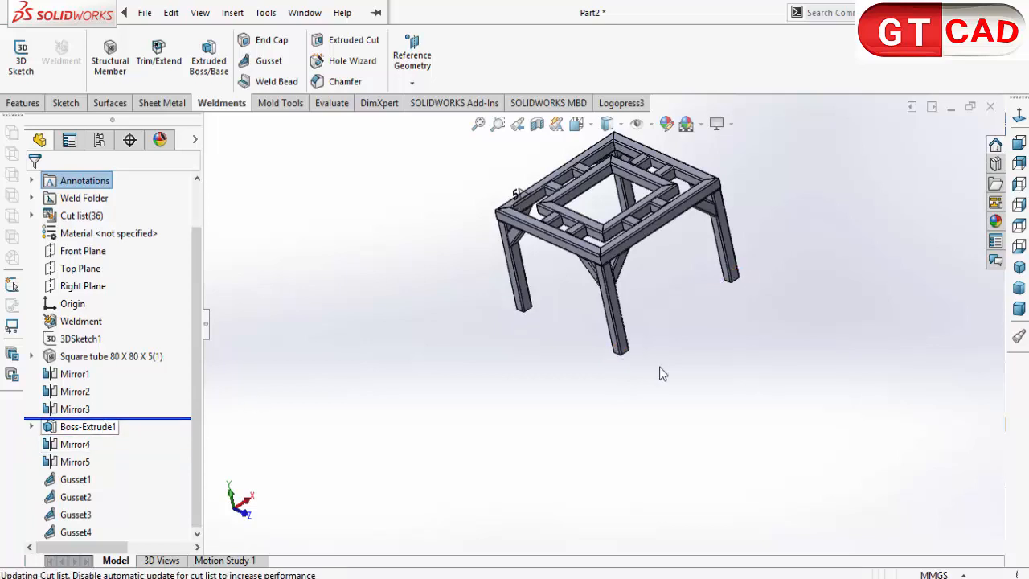
{"action": "middle_click_drag", "start_coordinate": [642, 335], "coordinate": [603, 225]}
{"action": "scroll", "coordinate": [575, 230], "scroll_direction": "down", "scroll_amount": 4}
{"action": "scroll", "coordinate": [547, 239], "scroll_direction": "down", "scroll_amount": 1}
{"action": "scroll", "coordinate": [518, 279], "scroll_direction": "down", "scroll_amount": 1}
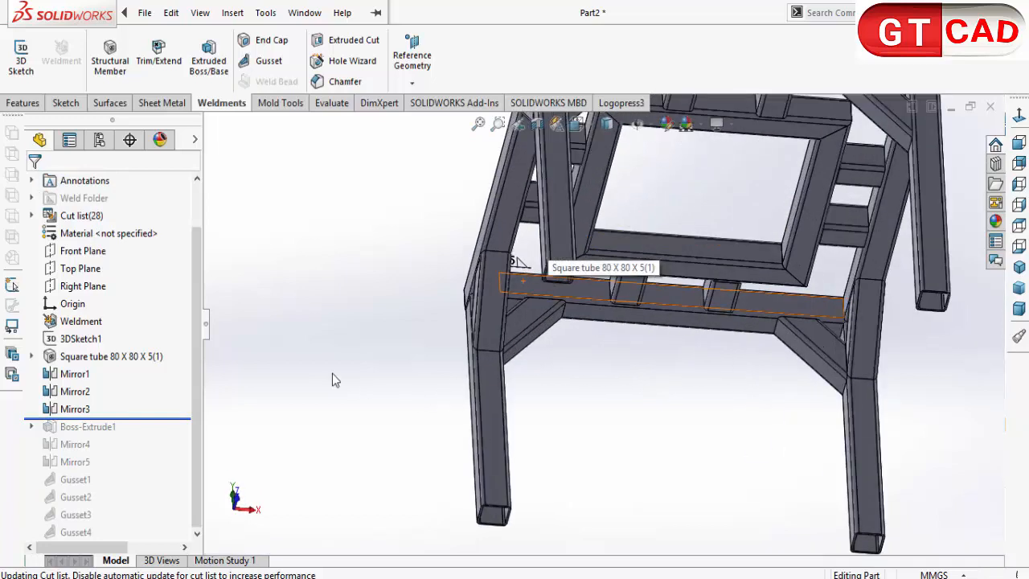
{"action": "scroll", "coordinate": [332, 373], "scroll_direction": "up", "scroll_amount": 2}
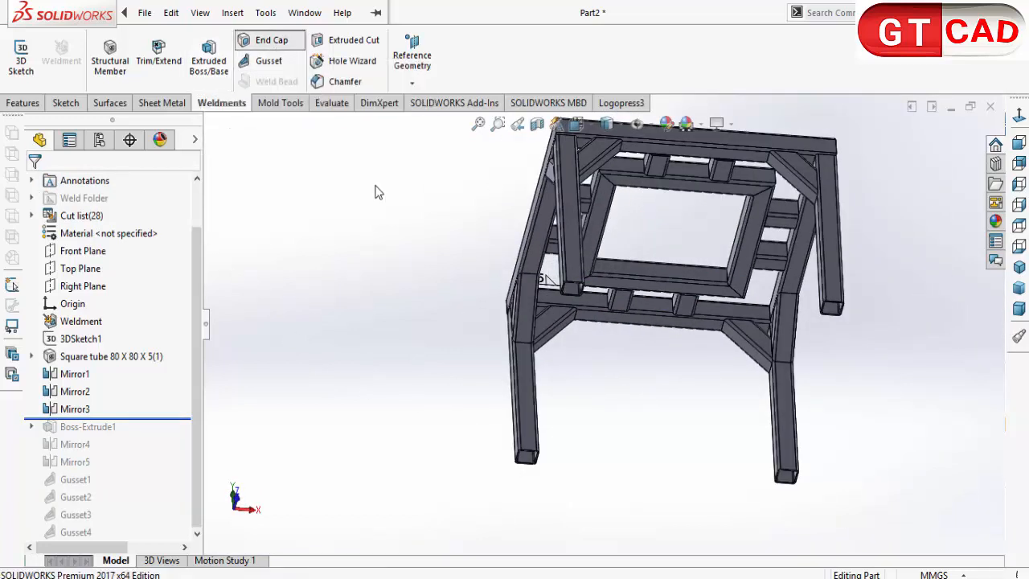
Start an end cap on the open bottom face of one leg and check its preview up close.
{"action": "left_click", "coordinate": [271, 40]}
{"action": "scroll", "coordinate": [521, 416], "scroll_direction": "down", "scroll_amount": 3}
{"action": "scroll", "coordinate": [521, 416], "scroll_direction": "down", "scroll_amount": 4}
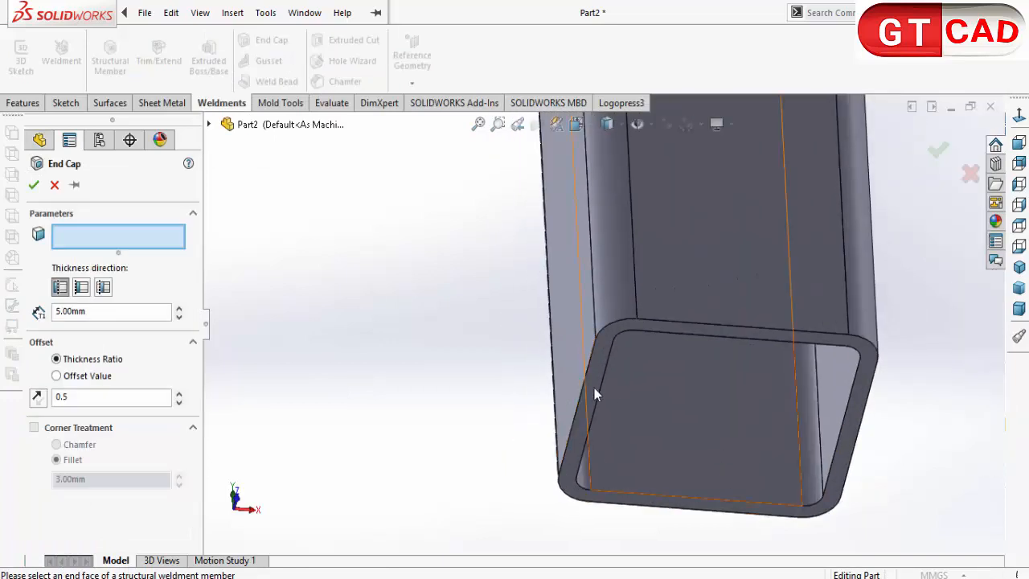
{"action": "left_click", "coordinate": [593, 389]}
{"action": "scroll", "coordinate": [516, 510], "scroll_direction": "up", "scroll_amount": 3}
{"action": "middle_click_drag", "start_coordinate": [591, 463], "coordinate": [593, 359]}
{"action": "scroll", "coordinate": [611, 312], "scroll_direction": "down", "scroll_amount": 4}
{"action": "scroll", "coordinate": [606, 318], "scroll_direction": "down", "scroll_amount": 2}
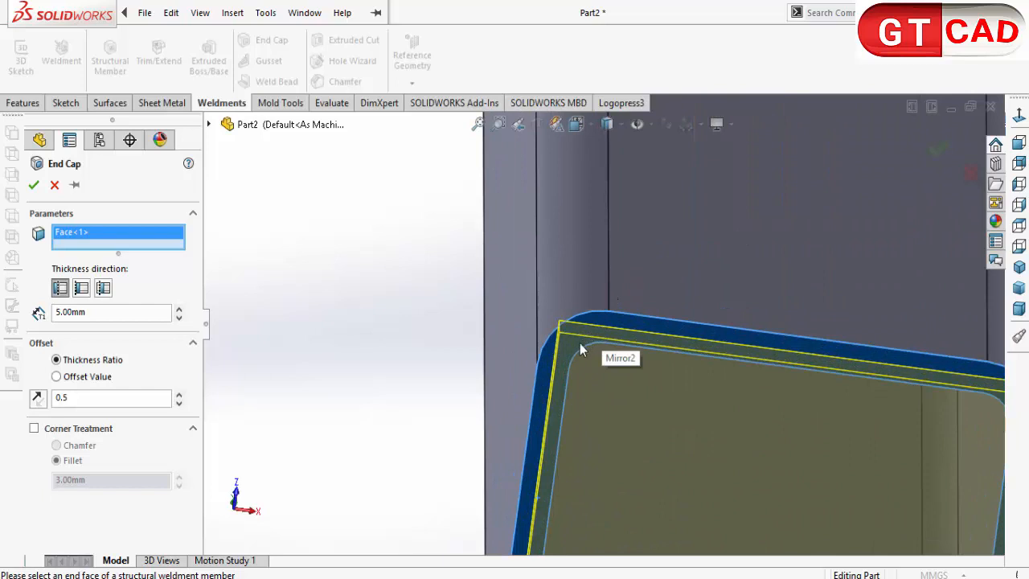
{"action": "scroll", "coordinate": [394, 399], "scroll_direction": "up", "scroll_amount": 3}
{"action": "scroll", "coordinate": [395, 399], "scroll_direction": "up", "scroll_amount": 4}
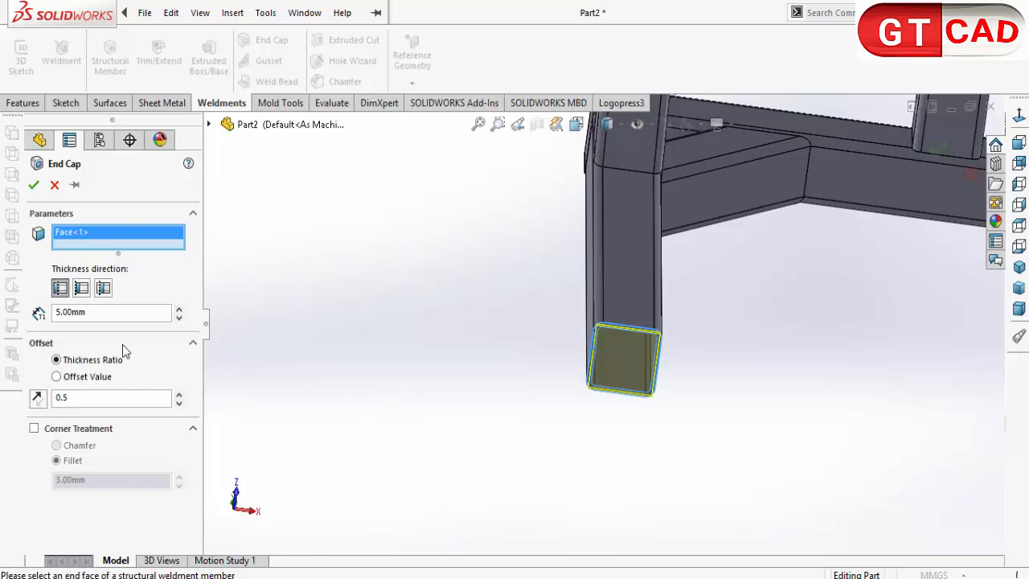
Try a thickness of 10 mm for the leg's end cap, and set it back to 5 mm.
{"action": "double_click", "coordinate": [69, 313]}
{"action": "type", "text": "10"}
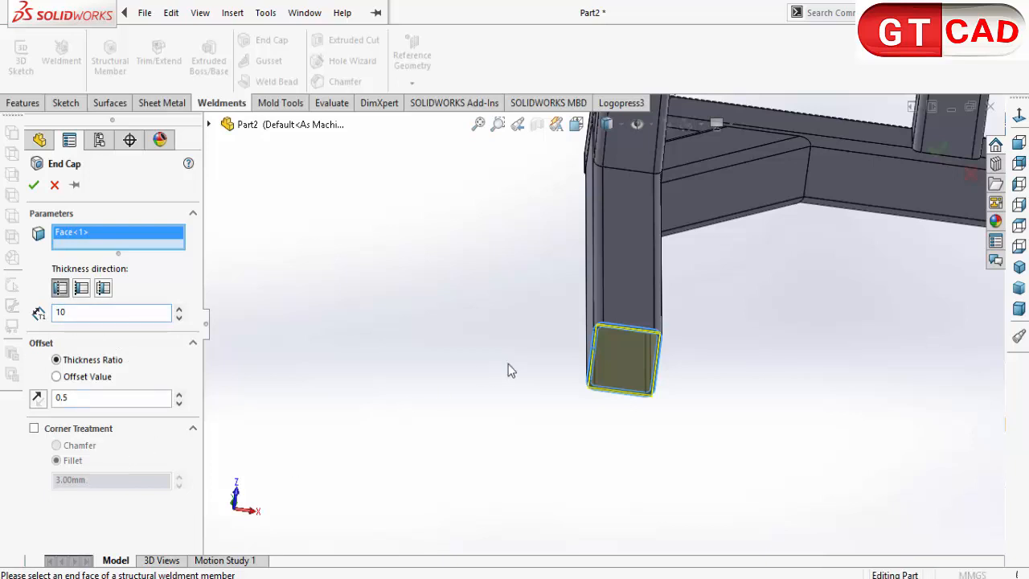
{"action": "middle_click_drag", "start_coordinate": [510, 370], "coordinate": [624, 366]}
{"action": "scroll", "coordinate": [623, 366], "scroll_direction": "down", "scroll_amount": 3}
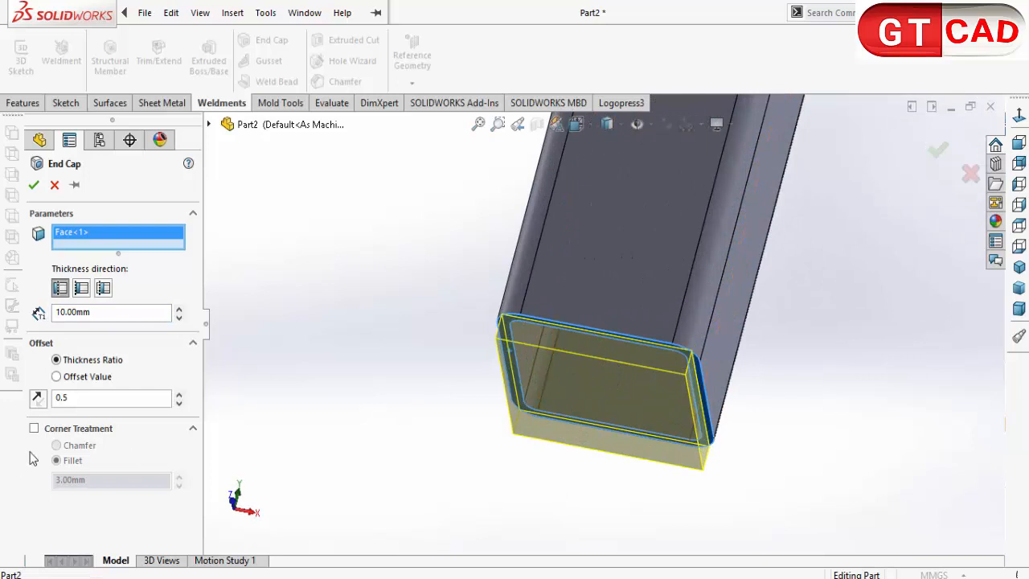
{"action": "left_click", "coordinate": [128, 315]}
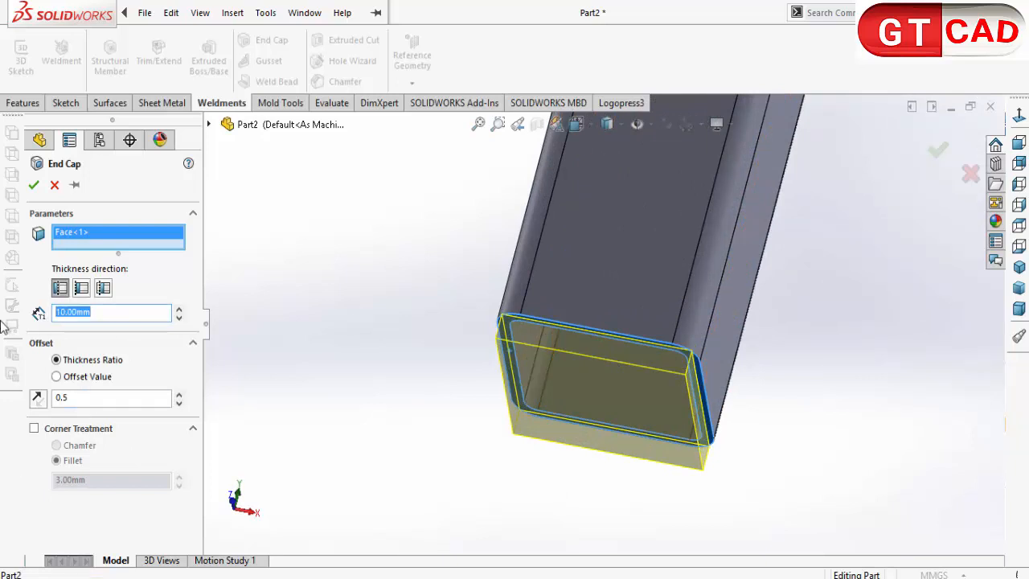
{"action": "type", "text": "5"}
{"action": "key", "text": "Return"}
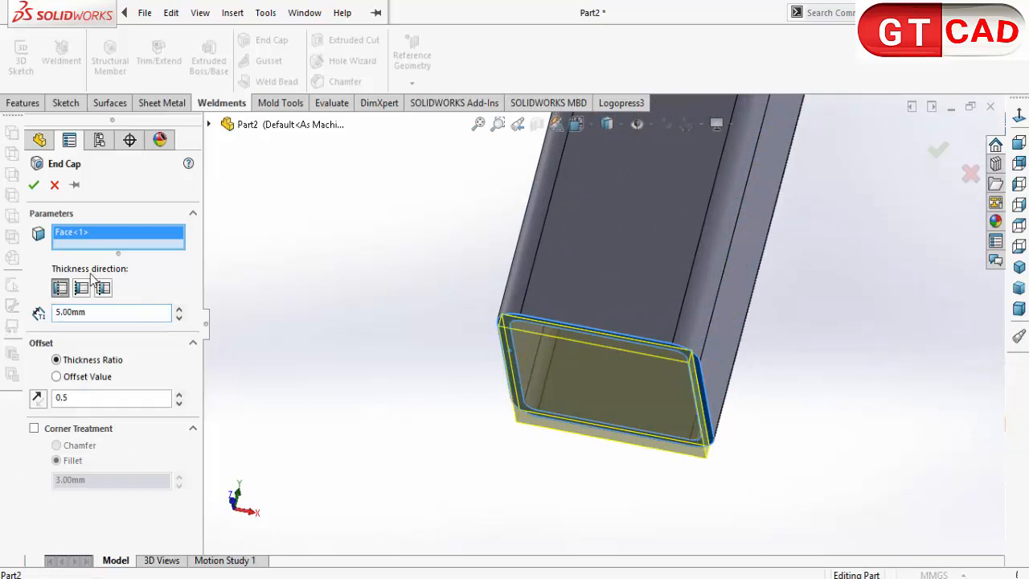
Compare the end cap's three thickness directions and leave it extending outward from the leg end.
{"action": "left_click", "coordinate": [81, 288]}
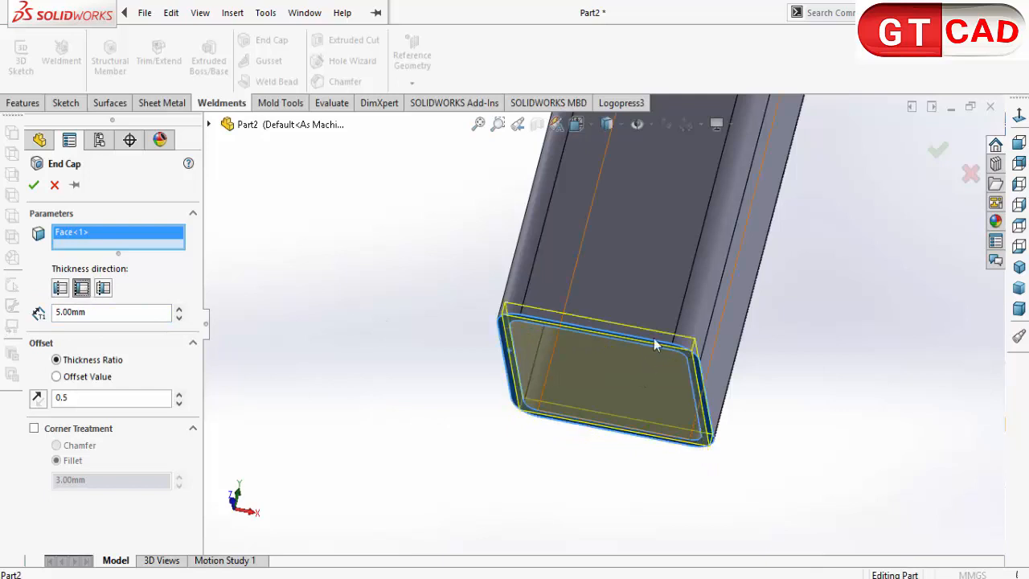
{"action": "middle_click_drag", "start_coordinate": [654, 341], "coordinate": [660, 211]}
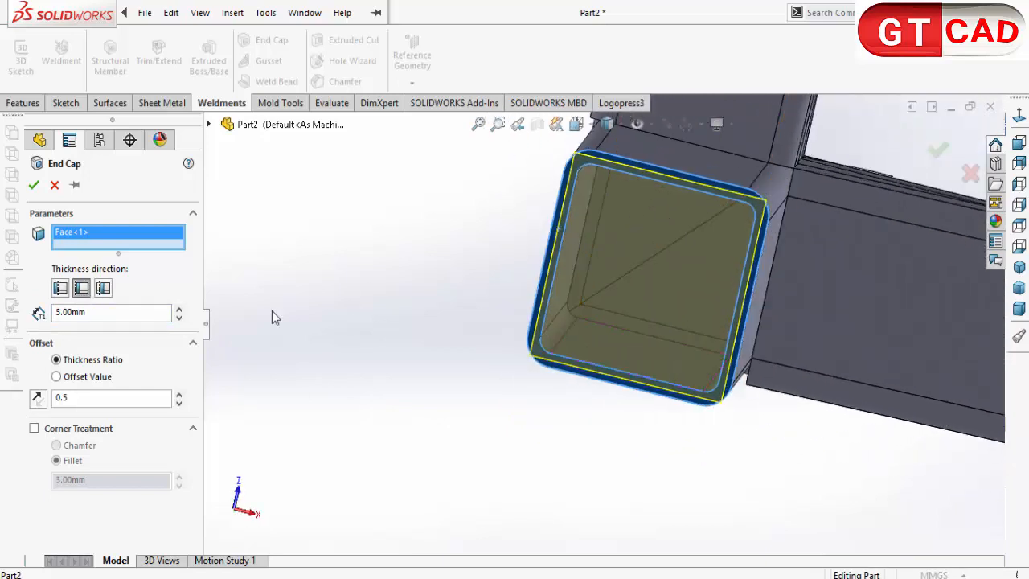
{"action": "left_click", "coordinate": [102, 288]}
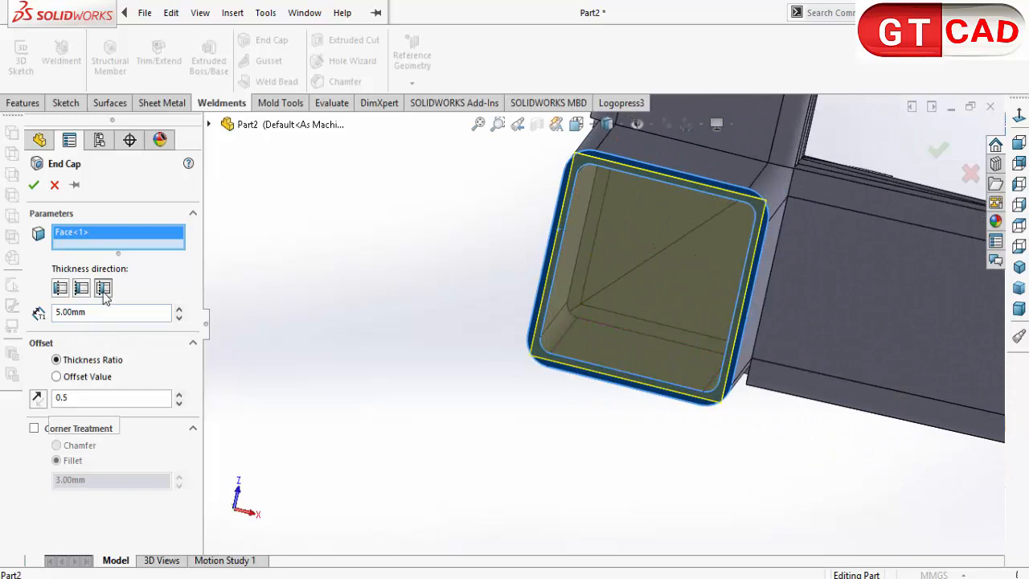
{"action": "left_click", "coordinate": [76, 288]}
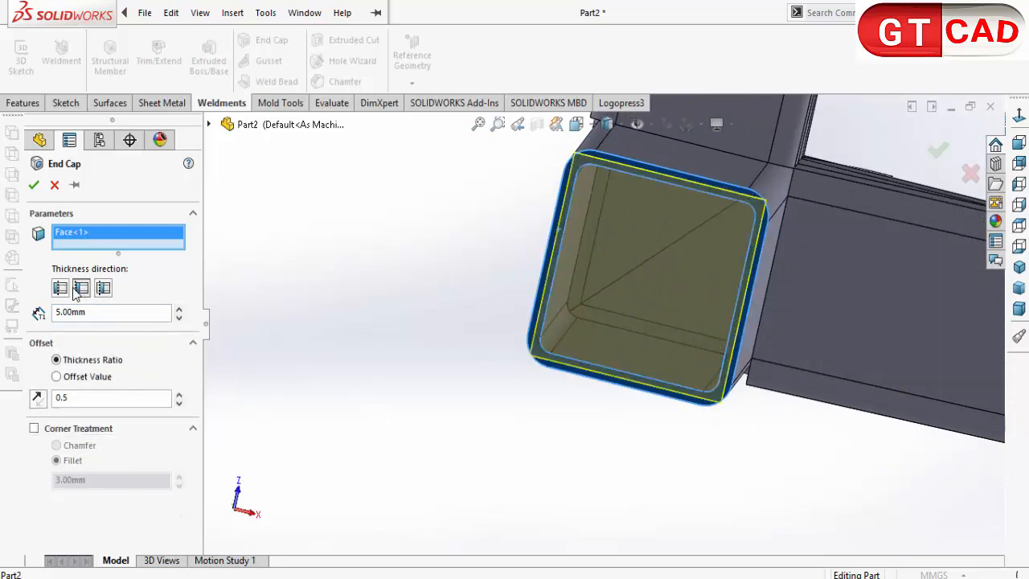
{"action": "left_click", "coordinate": [61, 287]}
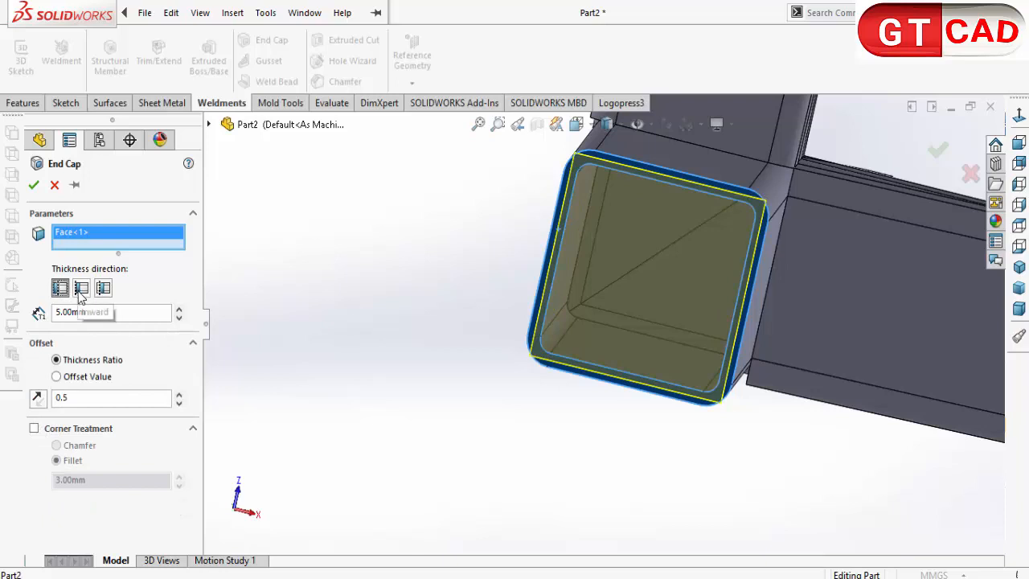
Enable corner treatment on the end cap with a fillet radius of 5 mm.
{"action": "left_click", "coordinate": [72, 430]}
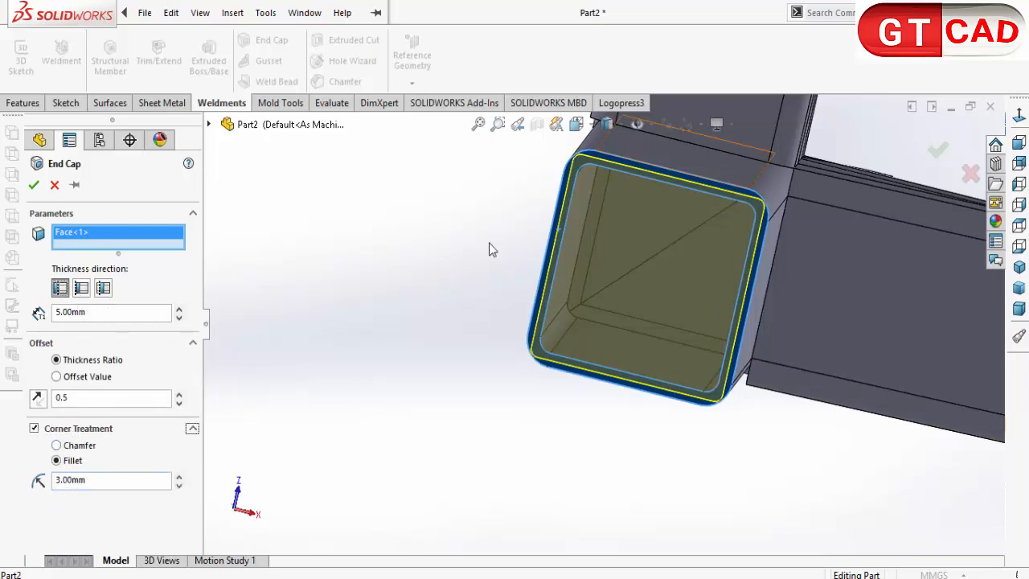
{"action": "left_click", "coordinate": [64, 486]}
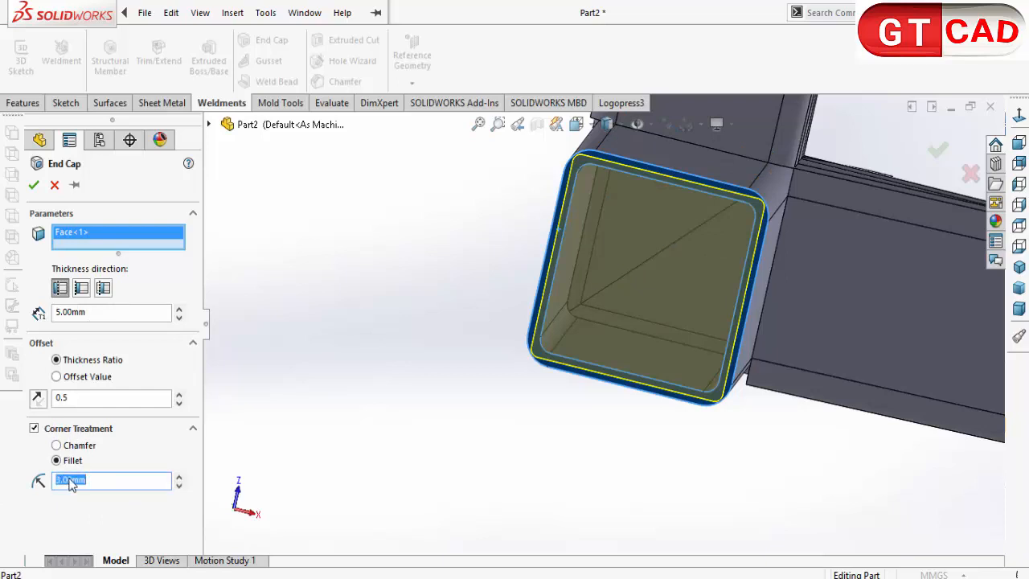
{"action": "type", "text": "5"}
{"action": "key", "text": "Return"}
{"action": "scroll", "coordinate": [558, 160], "scroll_direction": "down", "scroll_amount": 3}
{"action": "scroll", "coordinate": [559, 160], "scroll_direction": "up", "scroll_amount": 3}
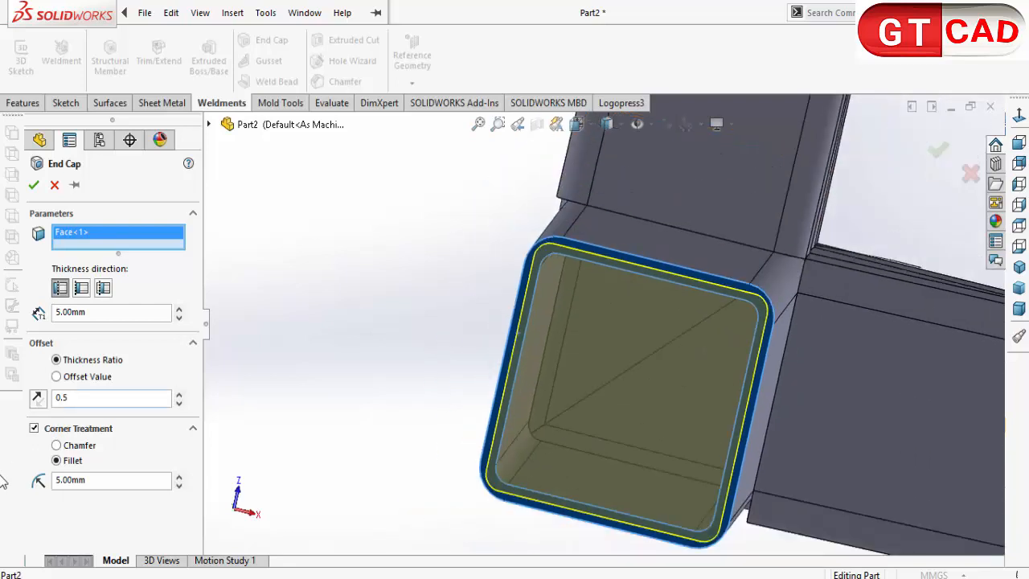
Try an offset thickness ratio of 2, set it back to 0.5, and create the end cap.
{"action": "double_click", "coordinate": [62, 400]}
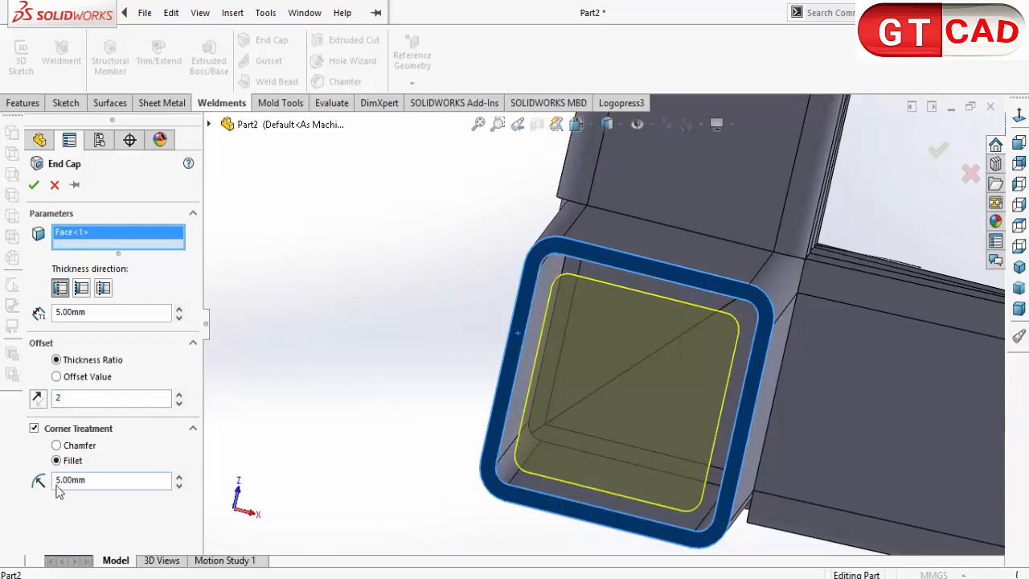
{"action": "double_click", "coordinate": [93, 400]}
{"action": "type", "text": "0.5"}
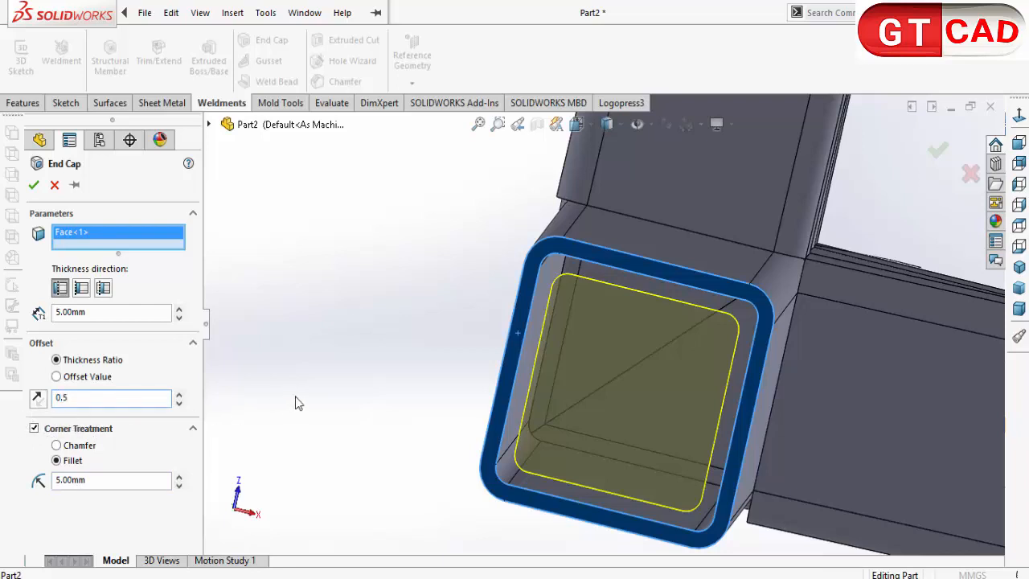
{"action": "left_click", "coordinate": [33, 185]}
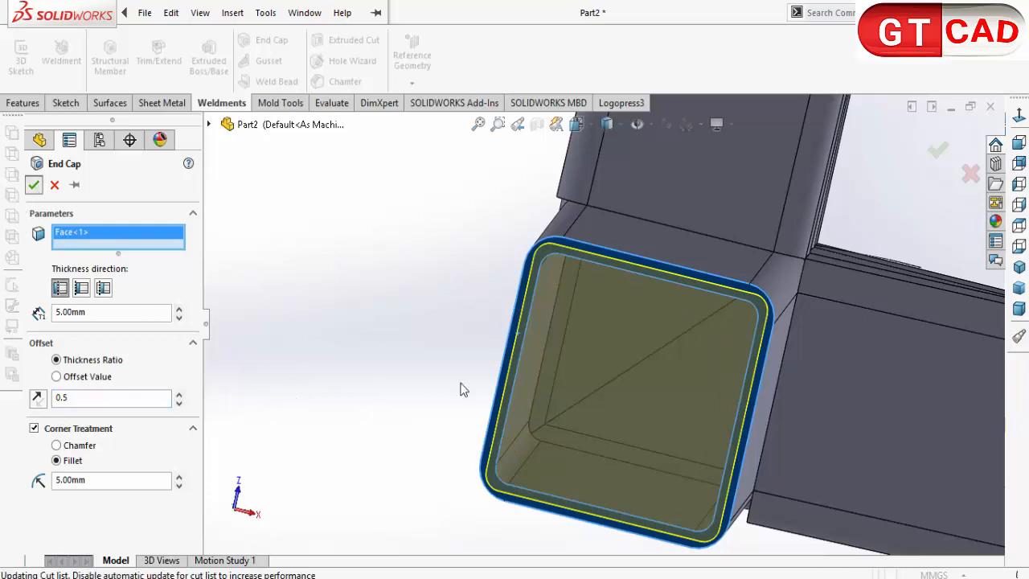
Examine the new end cap on the leg's bottom from several angles and against the other legs.
{"action": "scroll", "coordinate": [563, 398], "scroll_direction": "up", "scroll_amount": 4}
{"action": "middle_click_drag", "start_coordinate": [606, 386], "coordinate": [488, 322]}
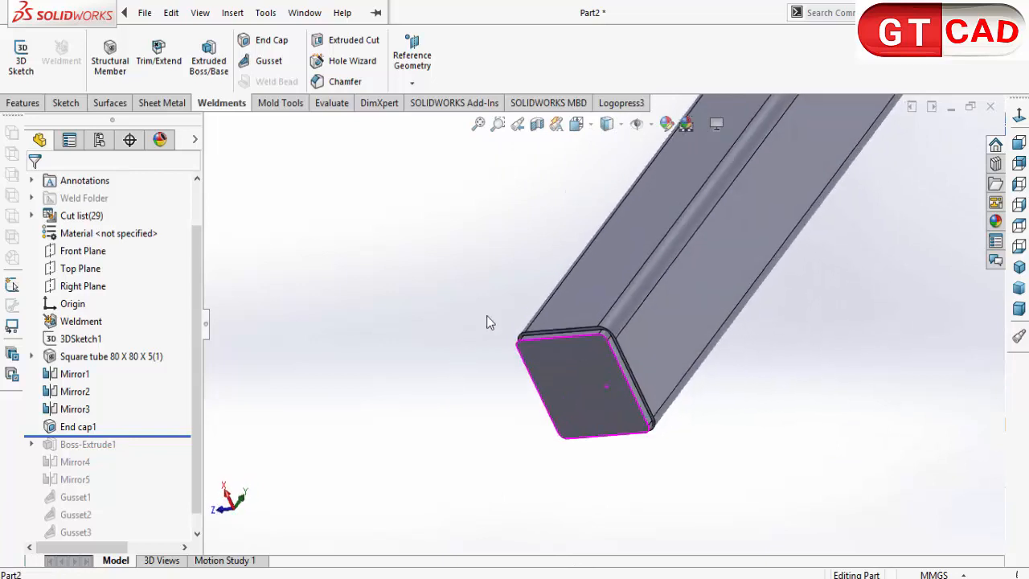
{"action": "scroll", "coordinate": [574, 460], "scroll_direction": "down", "scroll_amount": 3}
{"action": "scroll", "coordinate": [630, 392], "scroll_direction": "up", "scroll_amount": 3}
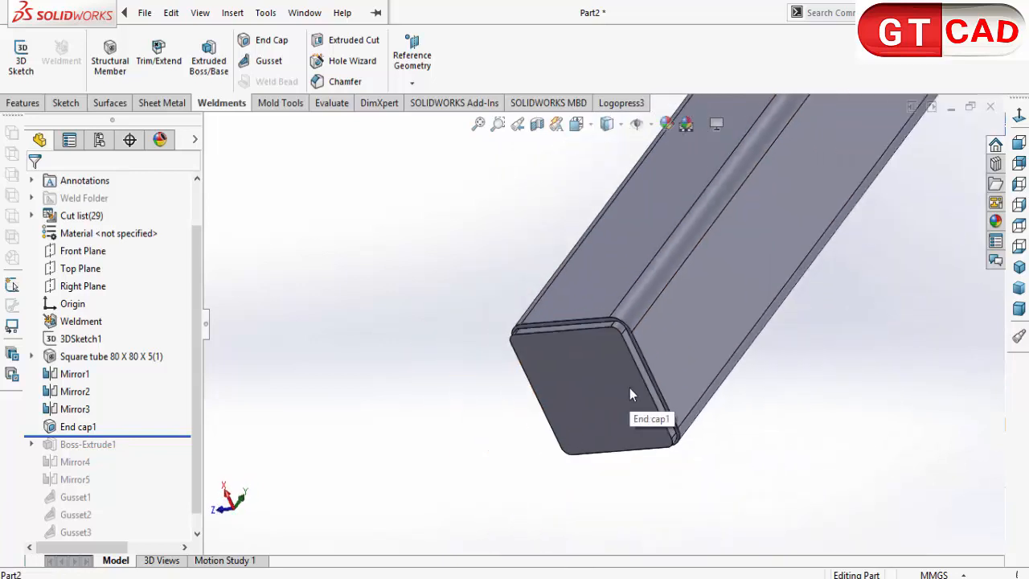
{"action": "scroll", "coordinate": [630, 388], "scroll_direction": "up", "scroll_amount": 6}
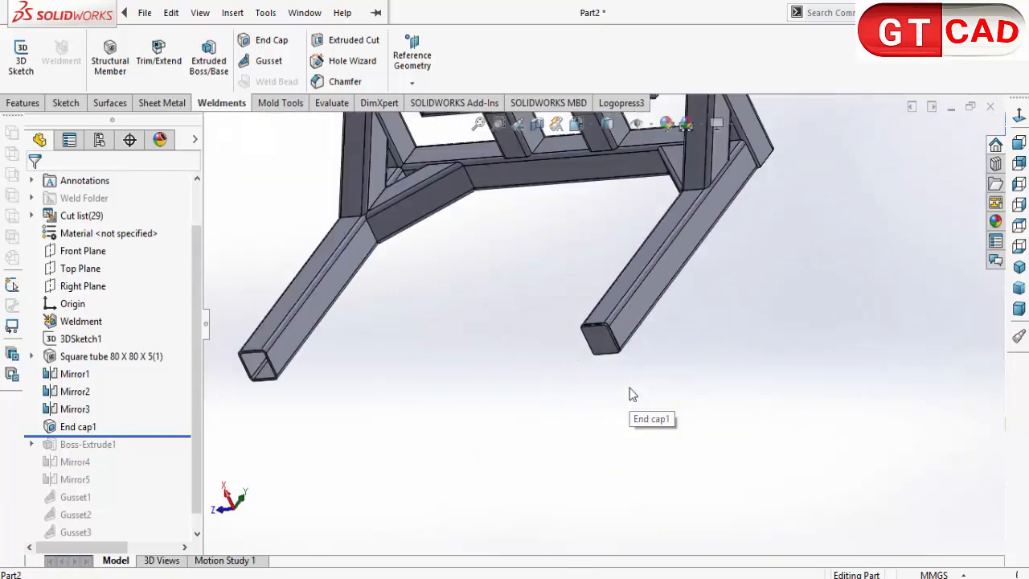
{"action": "middle_click_drag", "start_coordinate": [629, 388], "coordinate": [554, 293]}
{"action": "scroll", "coordinate": [560, 315], "scroll_direction": "down", "scroll_amount": 4}
{"action": "scroll", "coordinate": [561, 316], "scroll_direction": "down", "scroll_amount": 3}
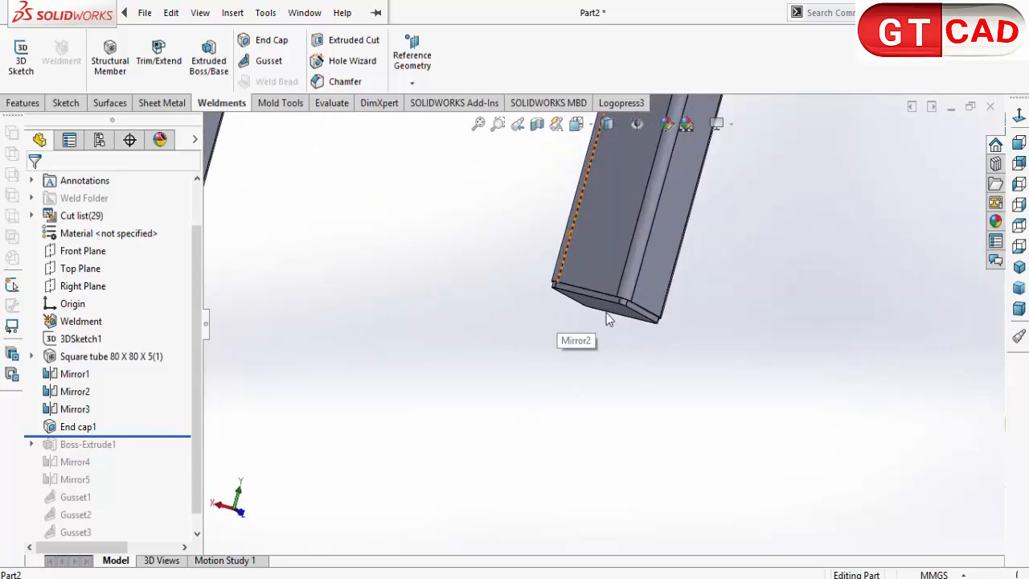
{"action": "scroll", "coordinate": [606, 318], "scroll_direction": "up", "scroll_amount": 5}
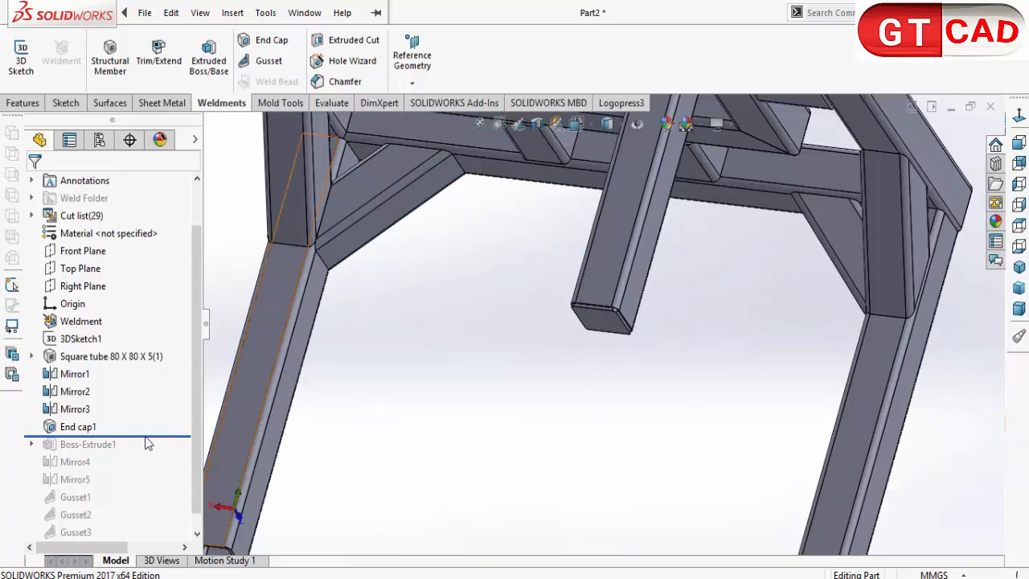
Delete the end cap feature from the leg and view the whole frame.
{"action": "right_click", "coordinate": [80, 433]}
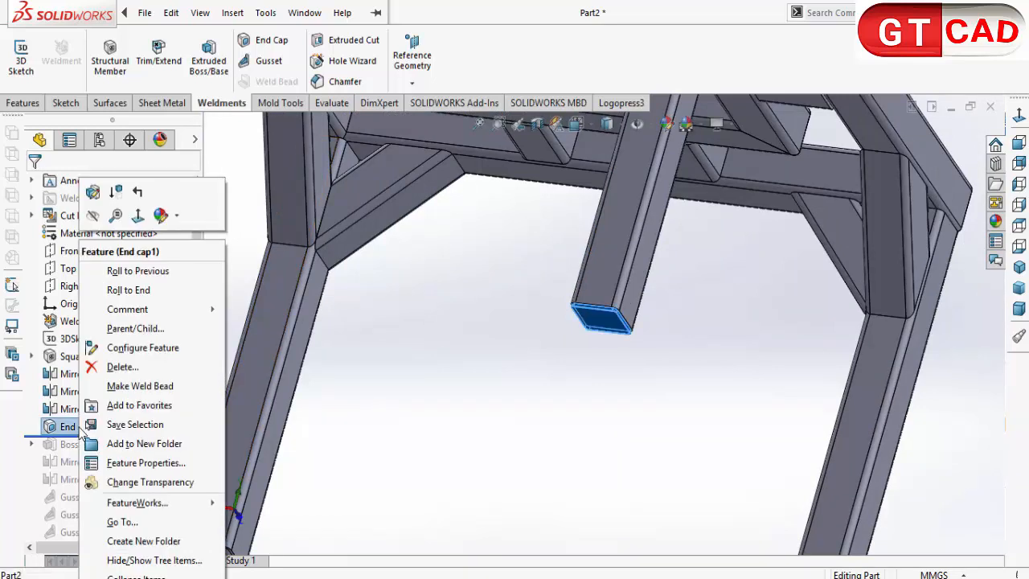
{"action": "left_click", "coordinate": [121, 367]}
{"action": "left_click", "coordinate": [608, 220]}
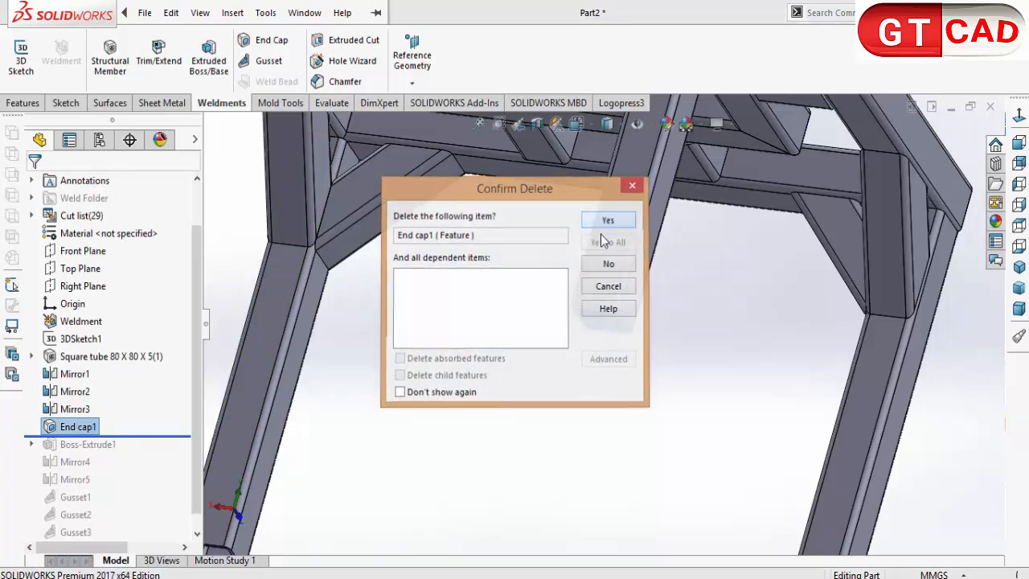
{"action": "scroll", "coordinate": [587, 394], "scroll_direction": "up", "scroll_amount": 5}
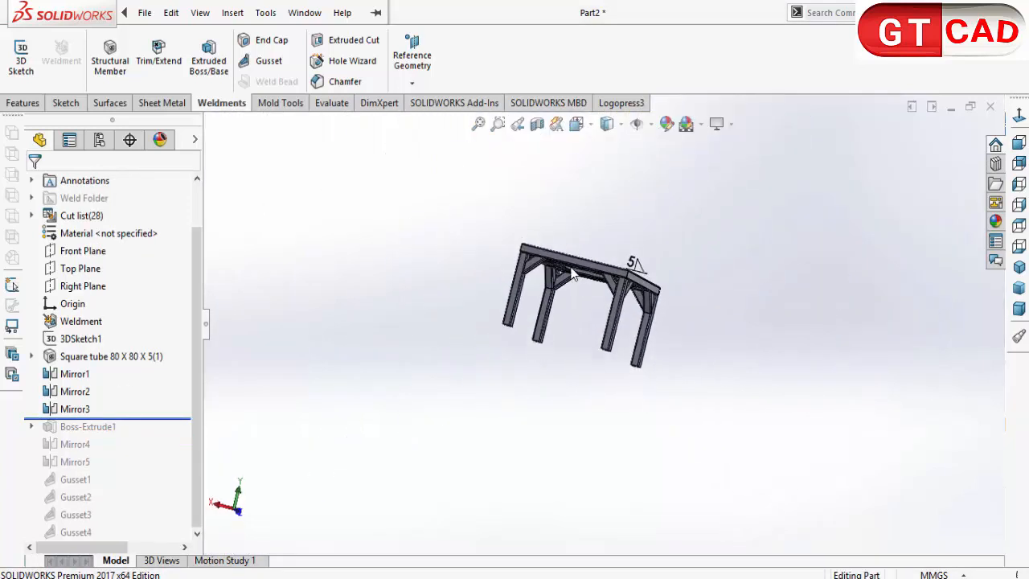
Roll the feature history forward past the last gusset to restore the base plates and gussets.
{"action": "middle_click_drag", "start_coordinate": [621, 348], "coordinate": [576, 378]}
{"action": "scroll", "coordinate": [569, 374], "scroll_direction": "down", "scroll_amount": 3}
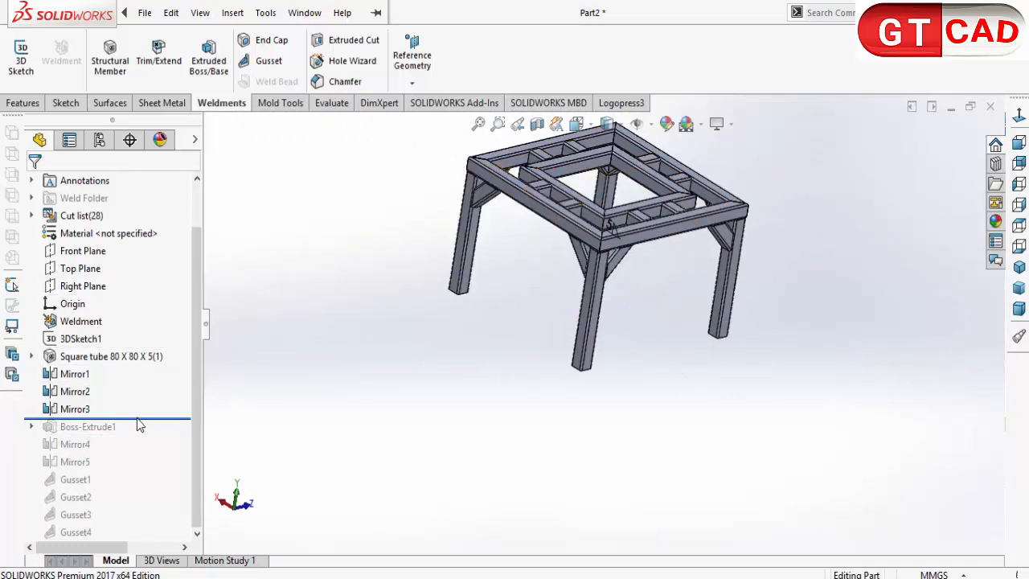
{"action": "mouse_move", "coordinate": [138, 425]}
{"action": "left_mouse_down"}
{"action": "mouse_move", "coordinate": [151, 540]}
{"action": "mouse_move", "coordinate": [81, 531]}
{"action": "mouse_move", "coordinate": [51, 545]}
{"action": "mouse_move", "coordinate": [74, 536]}
{"action": "mouse_move", "coordinate": [80, 550]}
{"action": "mouse_move", "coordinate": [80, 538]}
{"action": "left_mouse_up"}
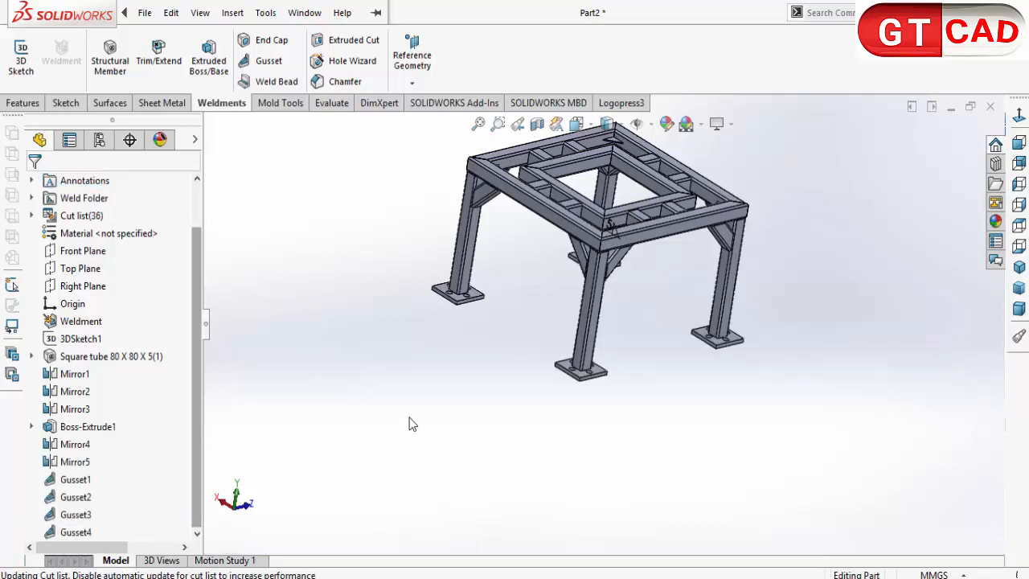
Examine the base plates on the legs up close and within the whole frame.
{"action": "middle_click_drag", "start_coordinate": [553, 358], "coordinate": [523, 439]}
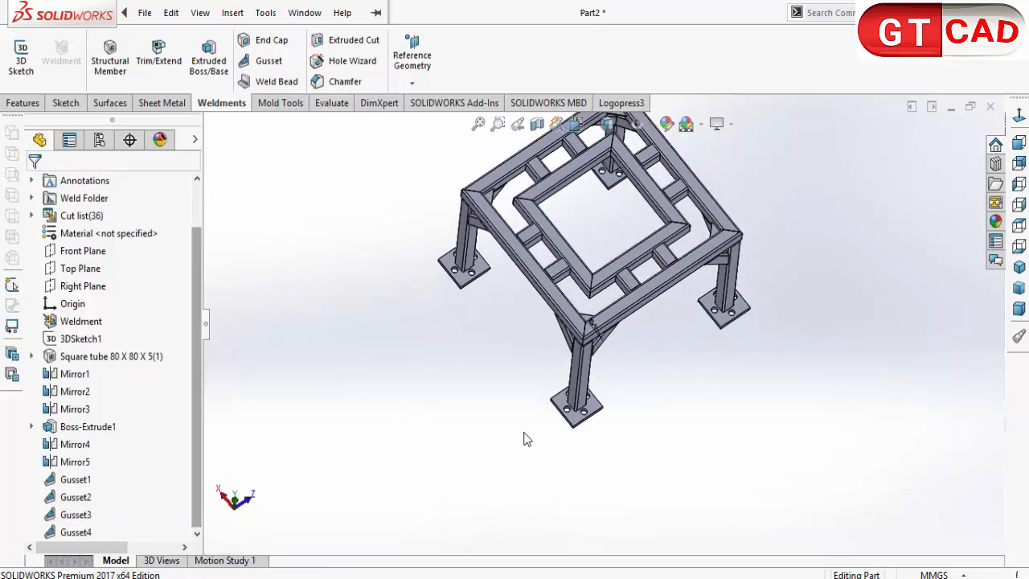
{"action": "scroll", "coordinate": [524, 441], "scroll_direction": "down", "scroll_amount": 5}
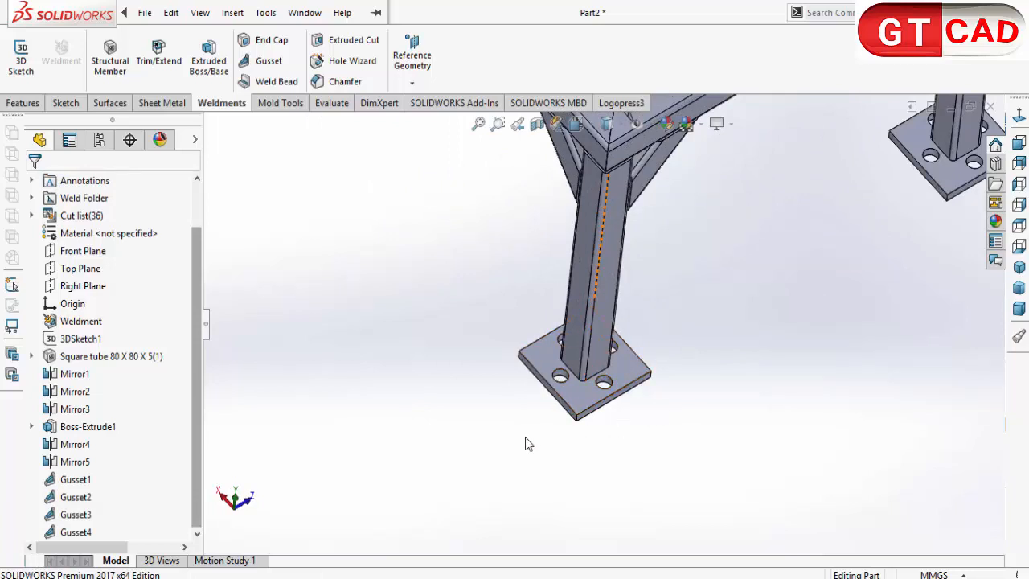
{"action": "scroll", "coordinate": [585, 430], "scroll_direction": "up", "scroll_amount": 5}
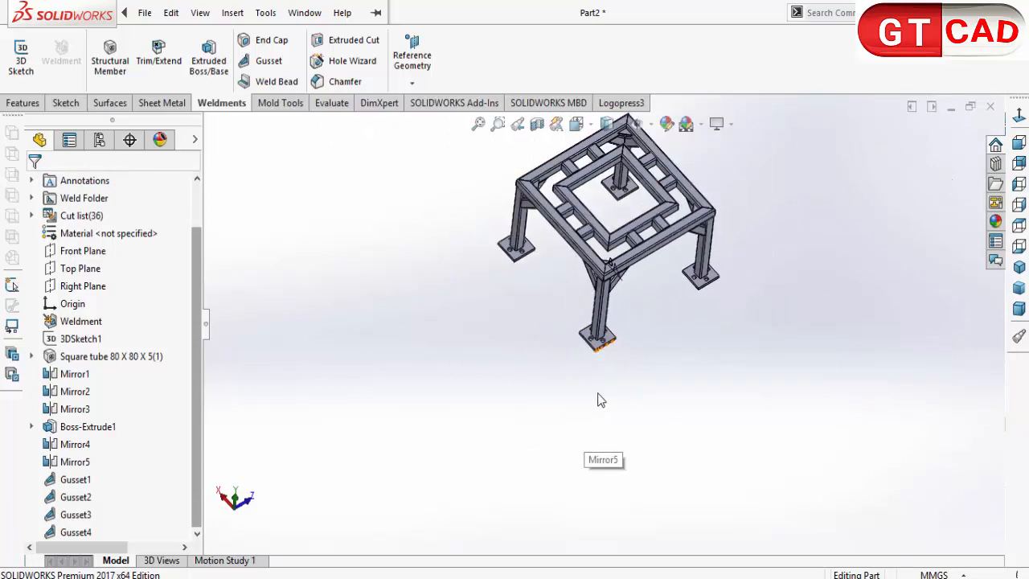
{"action": "scroll", "coordinate": [597, 273], "scroll_direction": "down", "scroll_amount": 3}
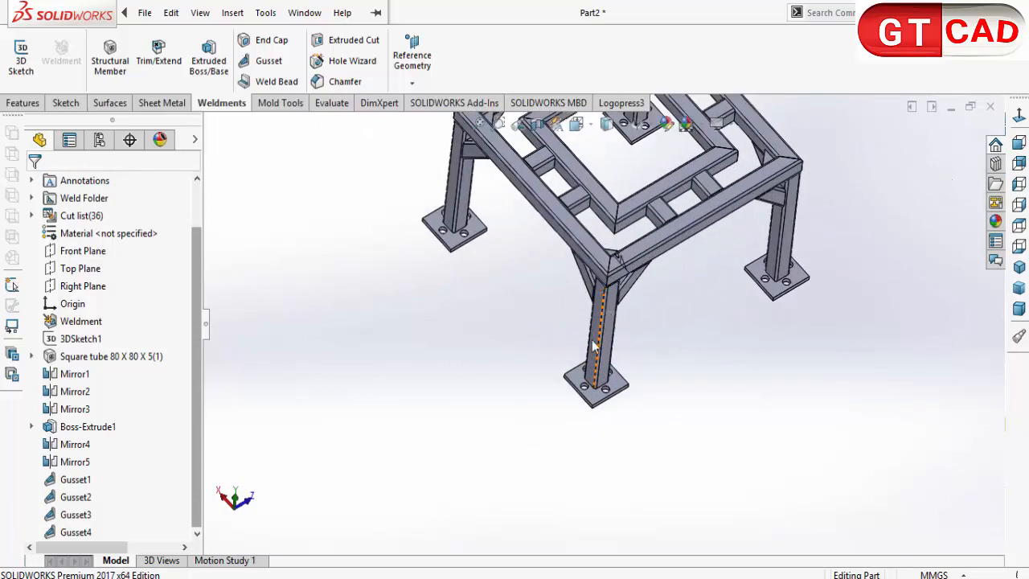
{"action": "scroll", "coordinate": [593, 346], "scroll_direction": "up", "scroll_amount": 5}
{"action": "middle_click_drag", "start_coordinate": [613, 420], "coordinate": [639, 394]}
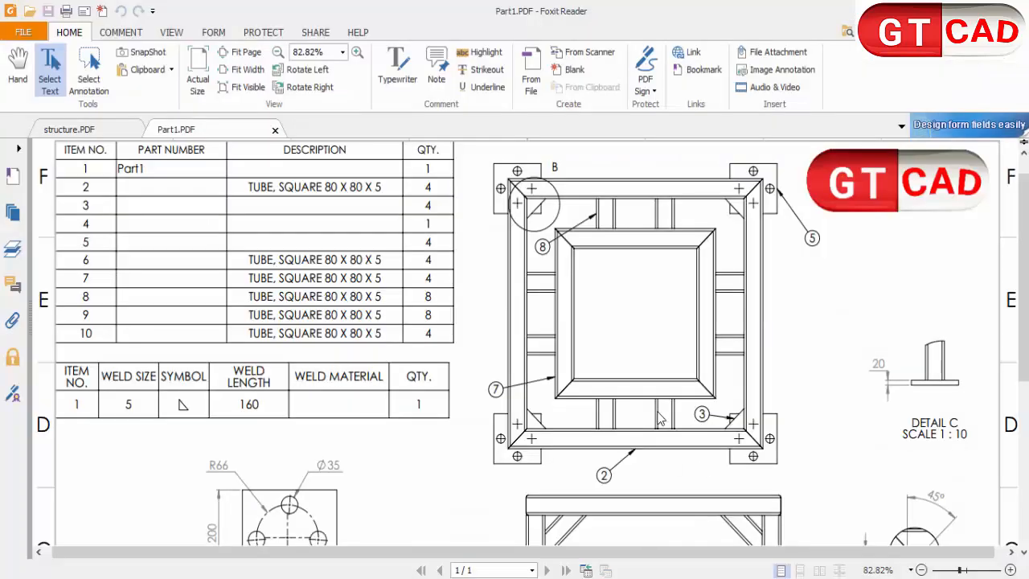
Switch to Foxit Reader, review the Part1.PDF views and tables and the structure.PDF layout, and return to SOLIDWORKS.
{"action": "scroll", "coordinate": [693, 354], "scroll_direction": "down", "scroll_amount": 3}
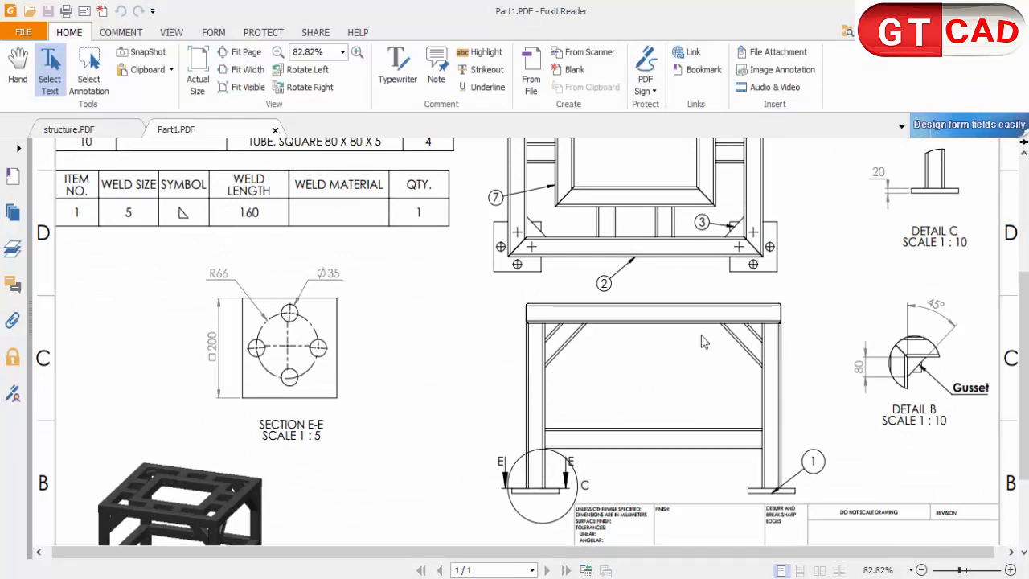
{"action": "scroll", "coordinate": [700, 341], "scroll_direction": "down", "scroll_amount": 2}
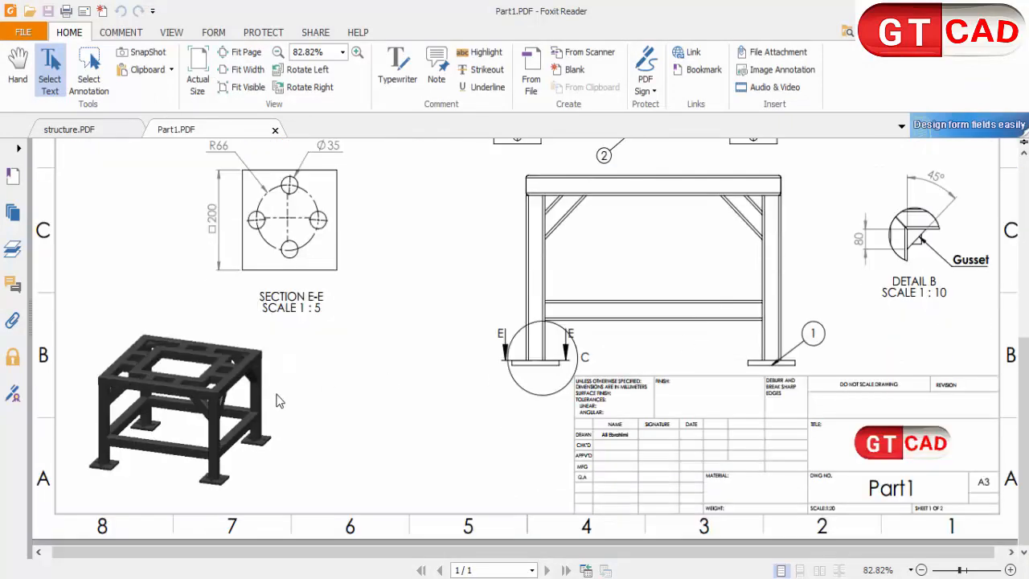
{"action": "scroll", "coordinate": [278, 400], "scroll_direction": "up", "scroll_amount": 5}
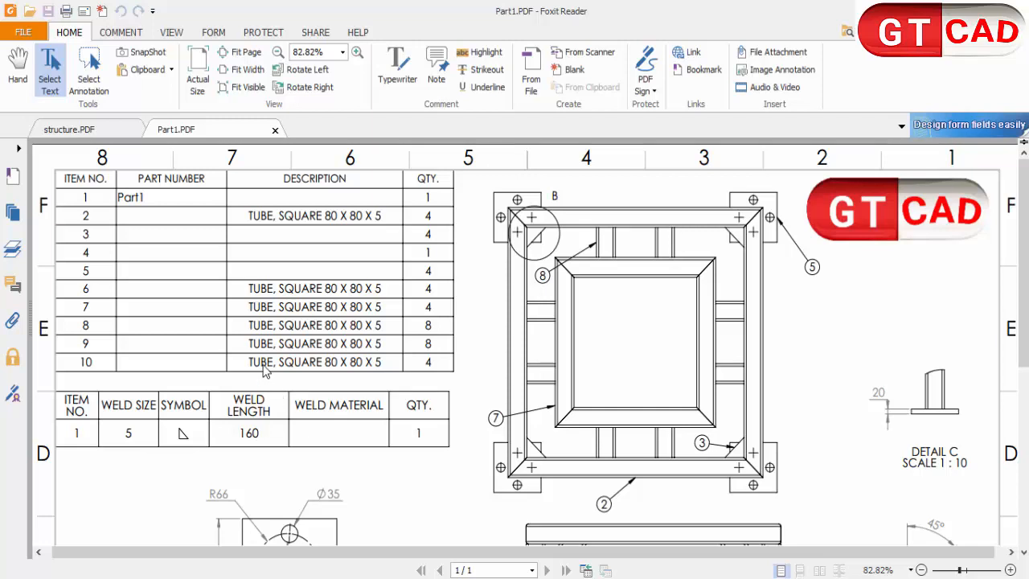
{"action": "left_click", "coordinate": [77, 137]}
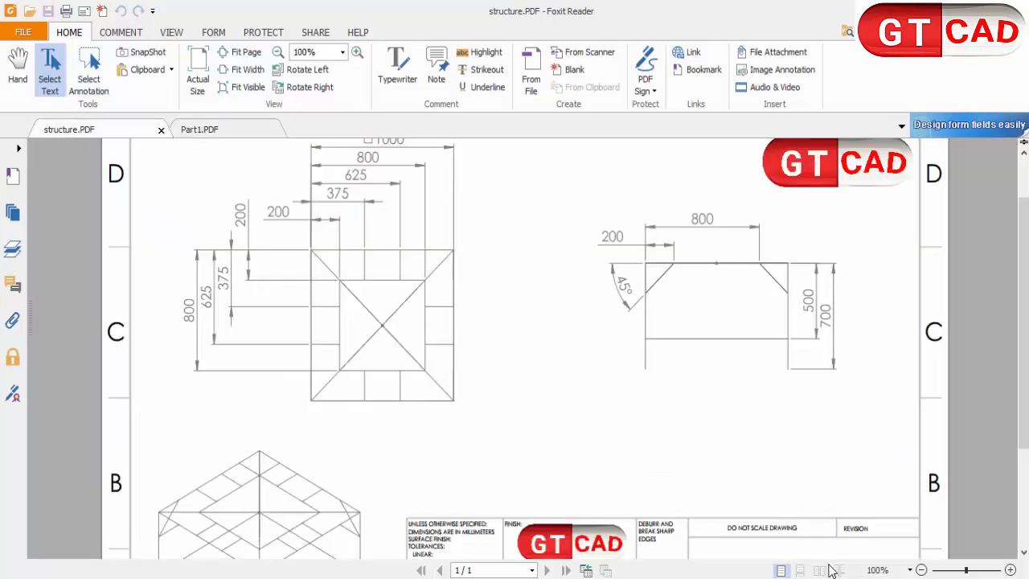
{"action": "left_click", "coordinate": [791, 577]}
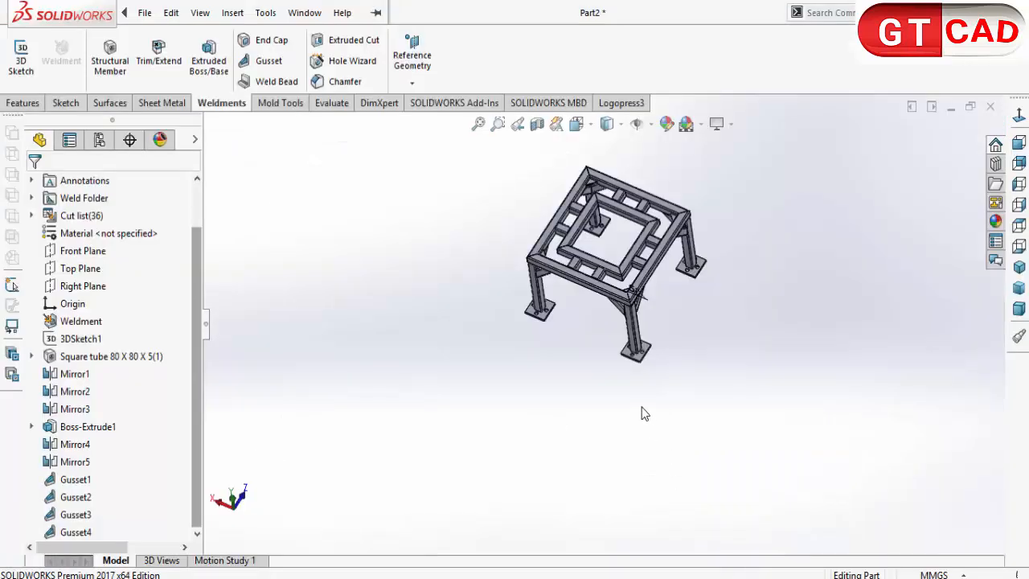
Inspect the complete table frame from several angles and set it to the isometric view.
{"action": "middle_click_drag", "start_coordinate": [638, 403], "coordinate": [616, 309]}
{"action": "scroll", "coordinate": [611, 233], "scroll_direction": "down", "scroll_amount": 5}
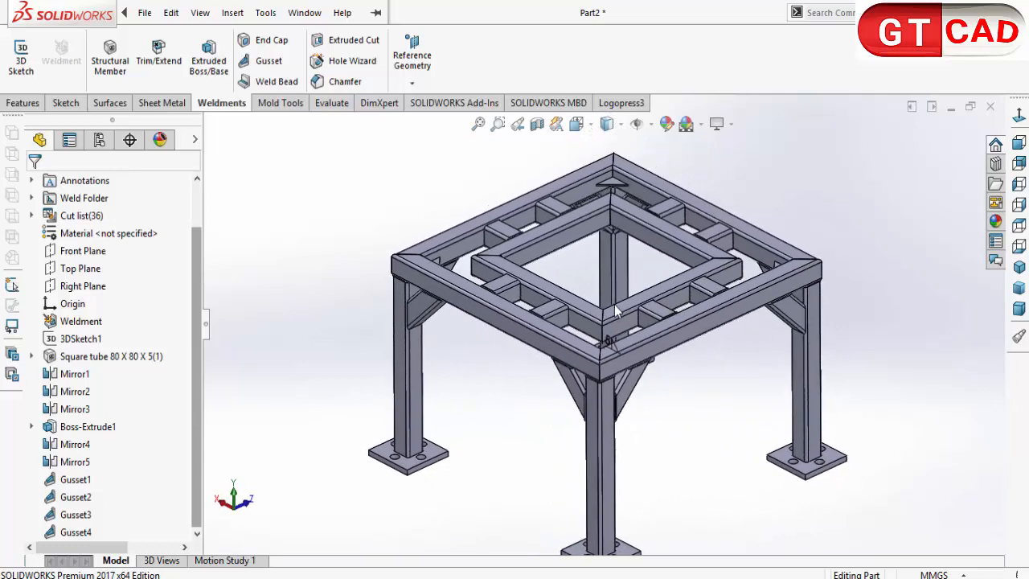
{"action": "scroll", "coordinate": [616, 311], "scroll_direction": "up", "scroll_amount": 2}
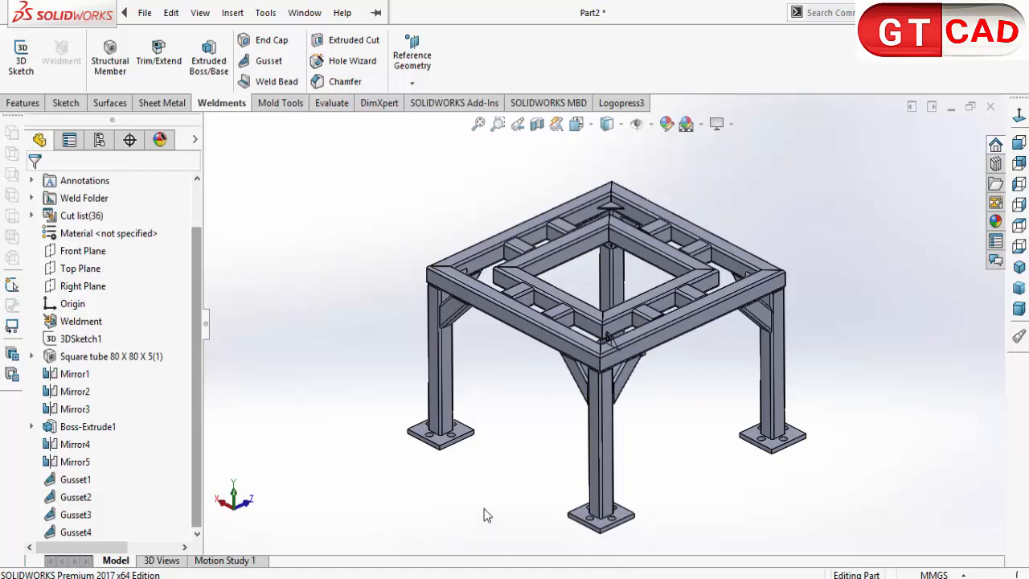
{"action": "middle_click_drag", "start_coordinate": [486, 515], "coordinate": [521, 472]}
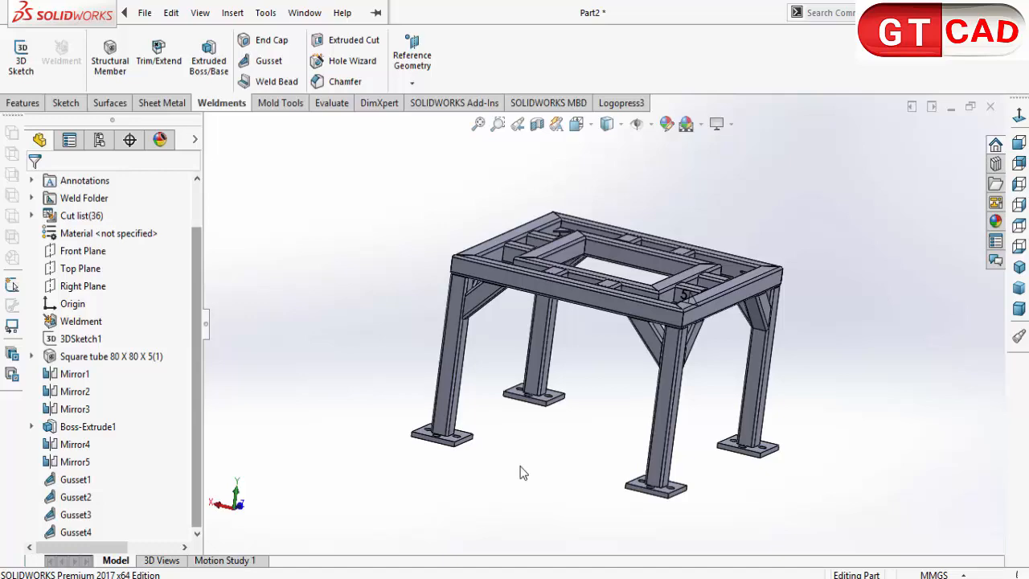
{"action": "left_click", "coordinate": [1018, 267]}
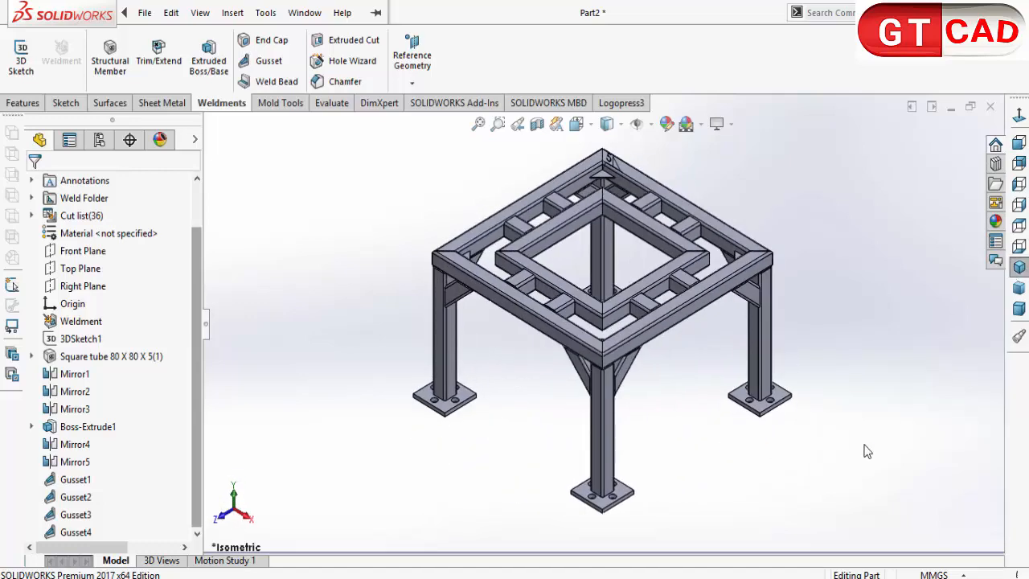